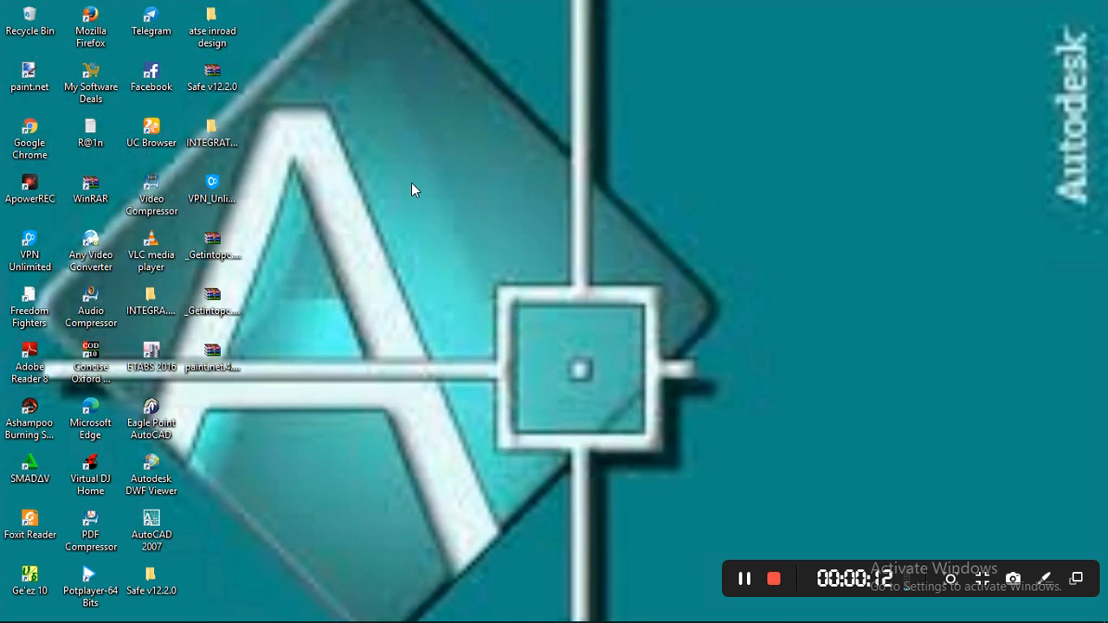
right_click(366, 132)
click(406, 181)
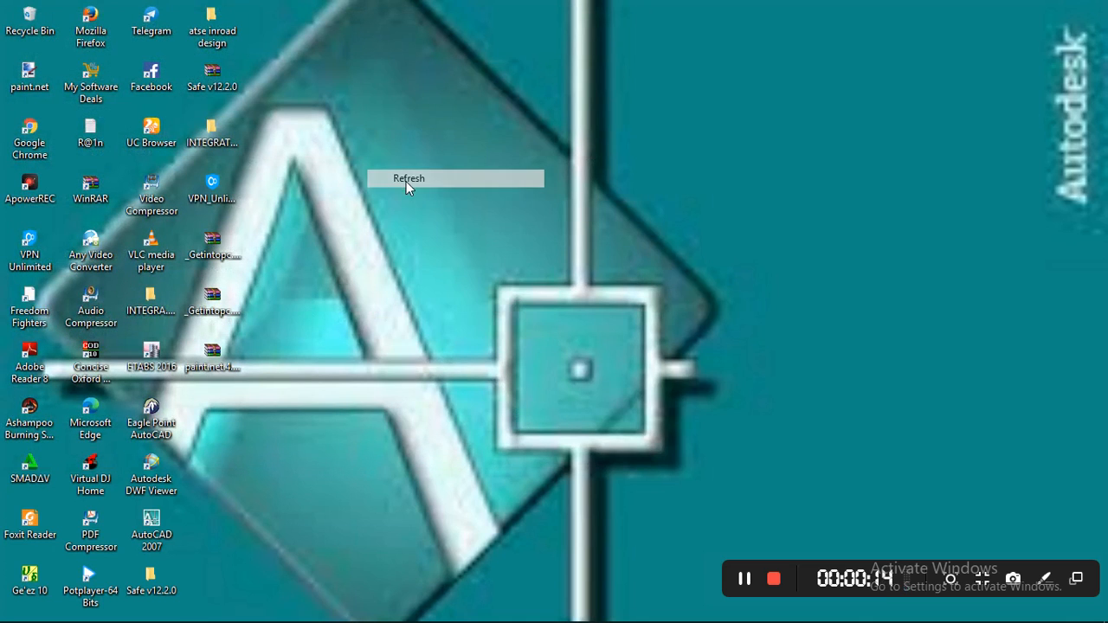
right_click(423, 132)
click(454, 179)
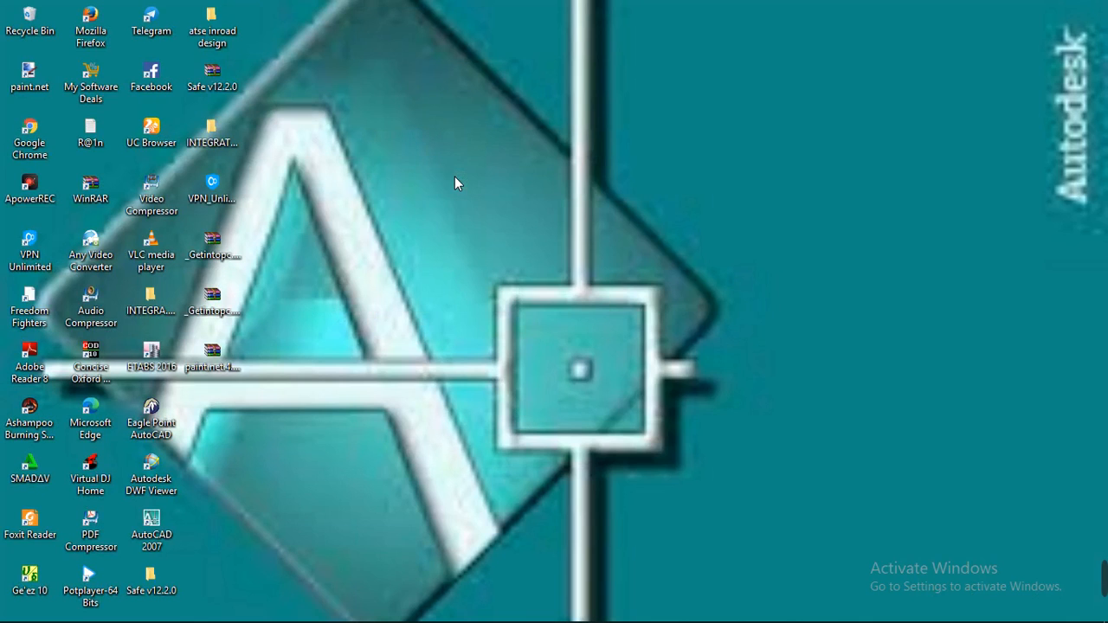
right_click(409, 125)
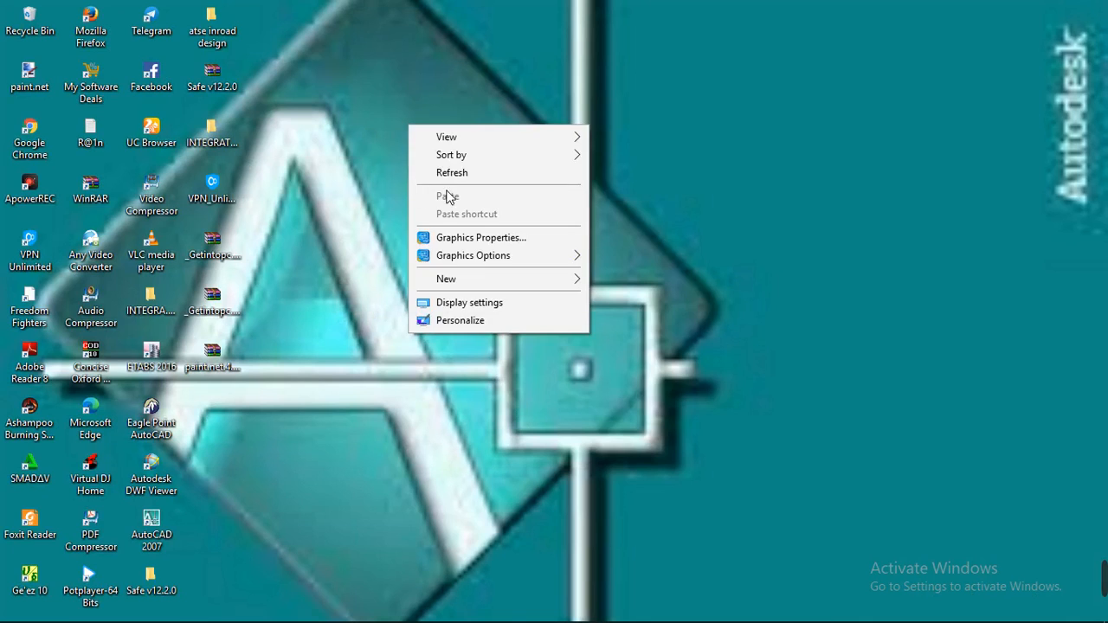
click(452, 174)
right_click(377, 120)
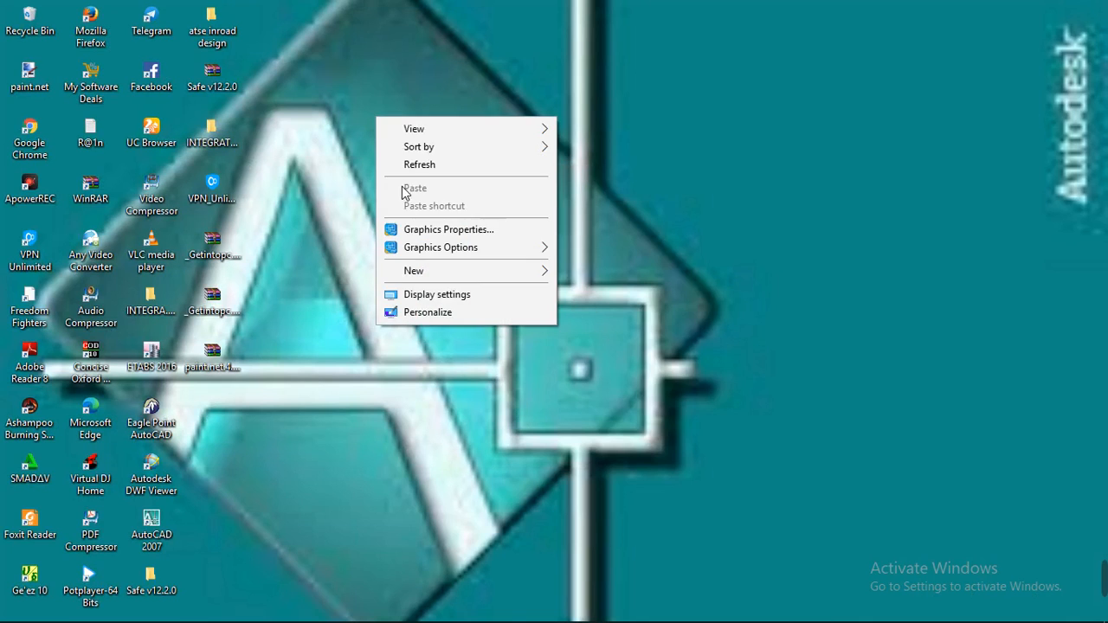
click(416, 170)
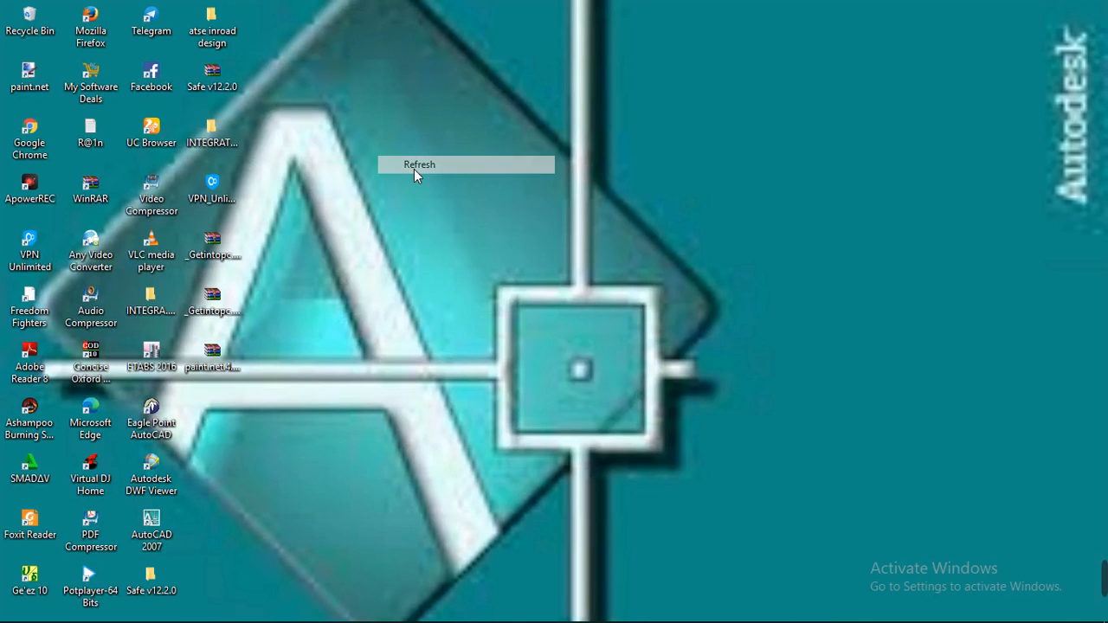
right_click(386, 134)
click(414, 192)
right_click(332, 116)
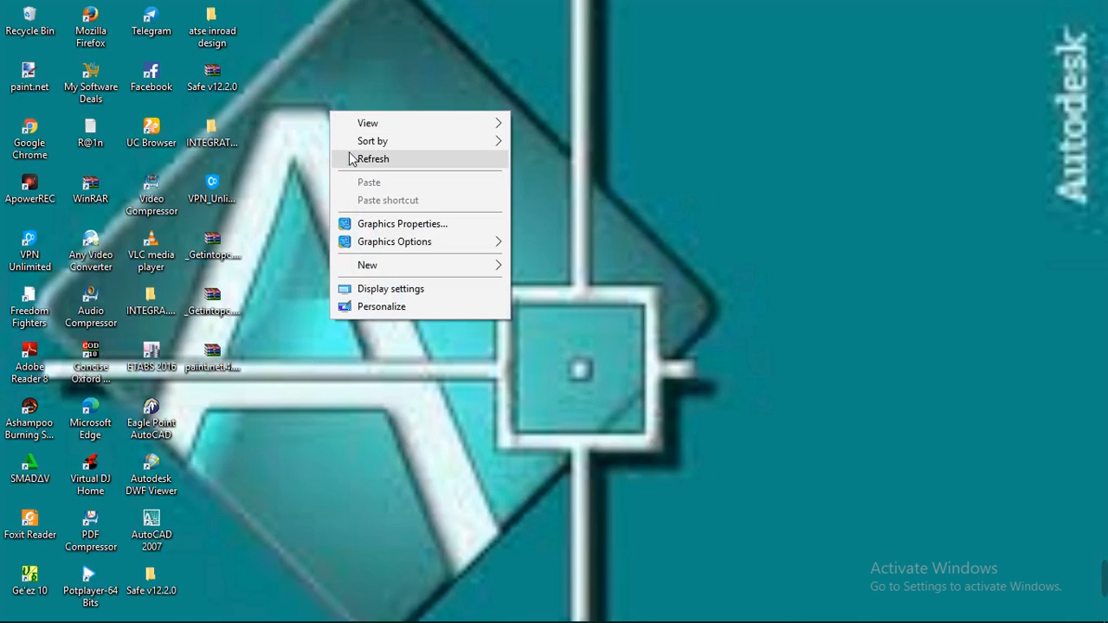
click(364, 159)
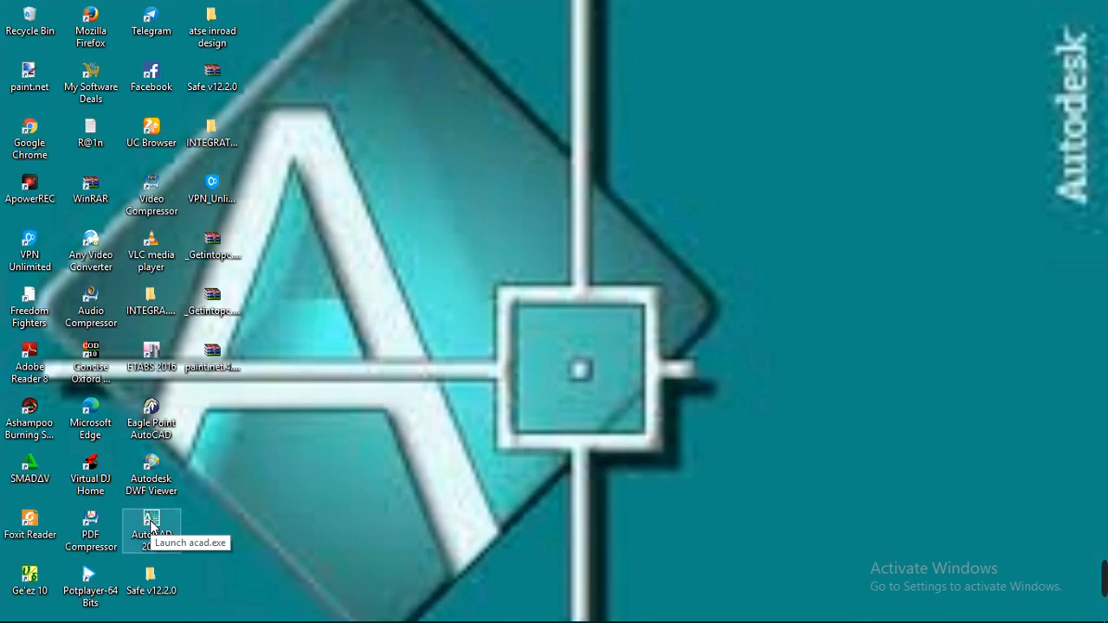
Launch AutoCAD 2007 and start a new drawing from the acad template.
double_click(151, 526)
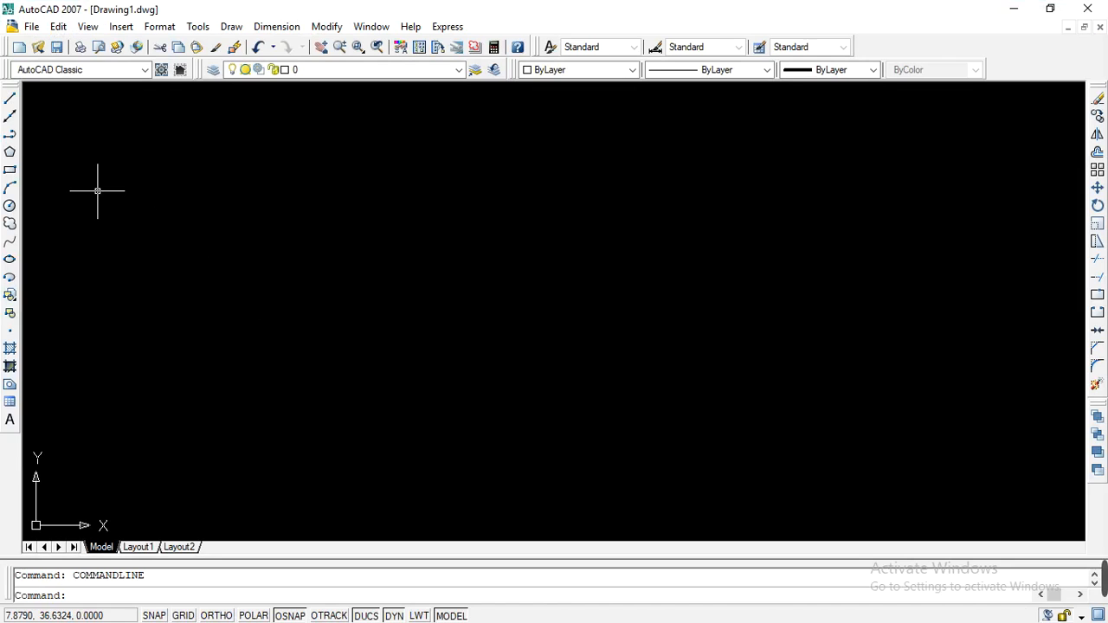
click(31, 26)
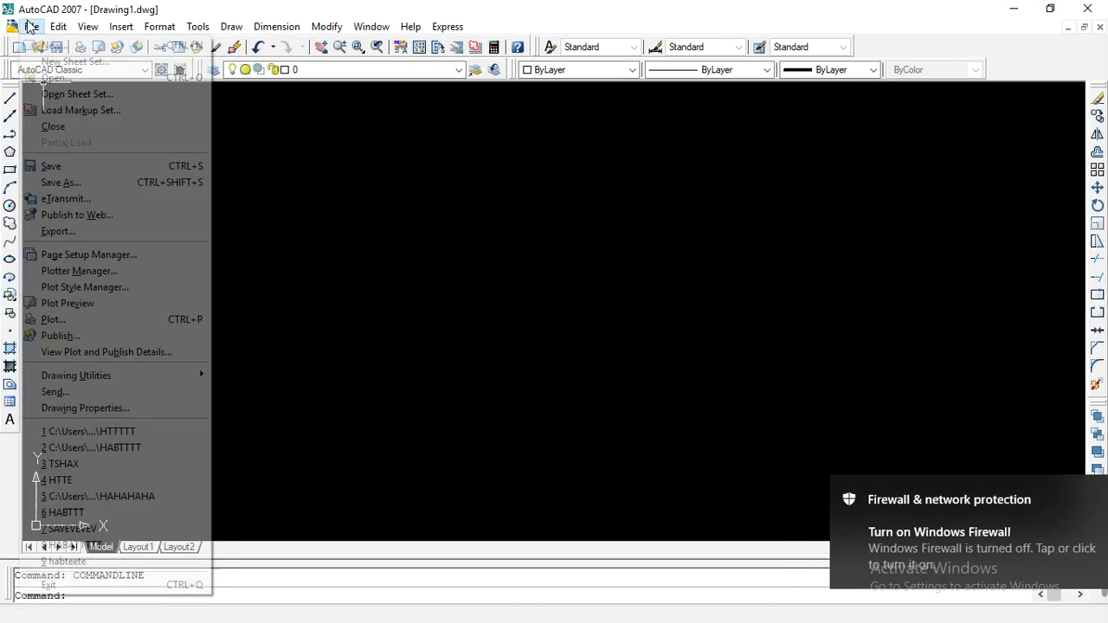
click(67, 47)
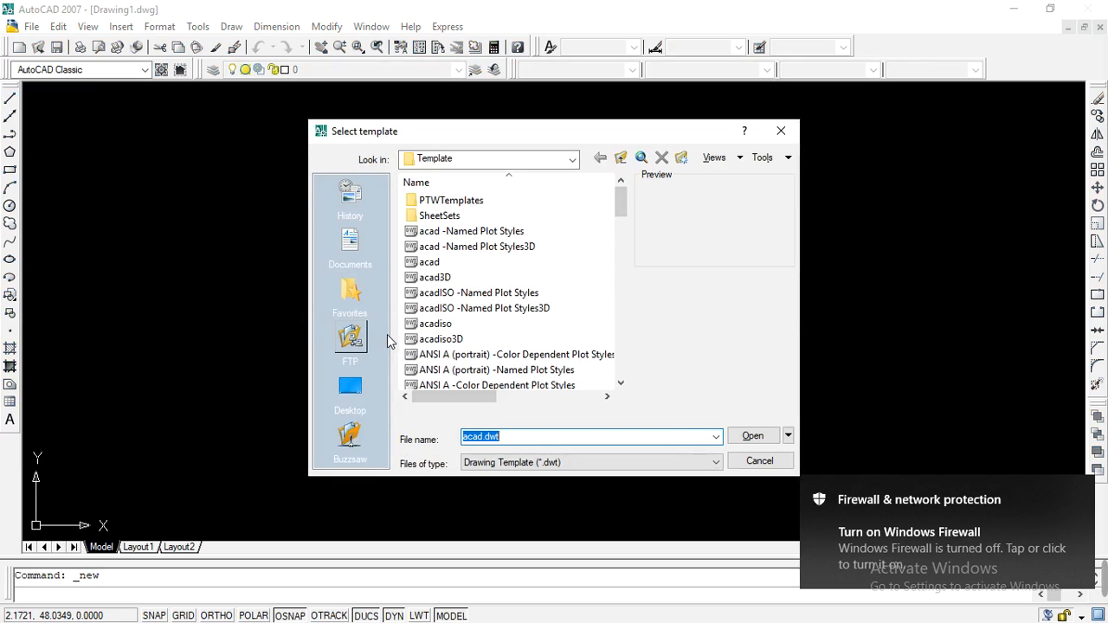
double_click(436, 268)
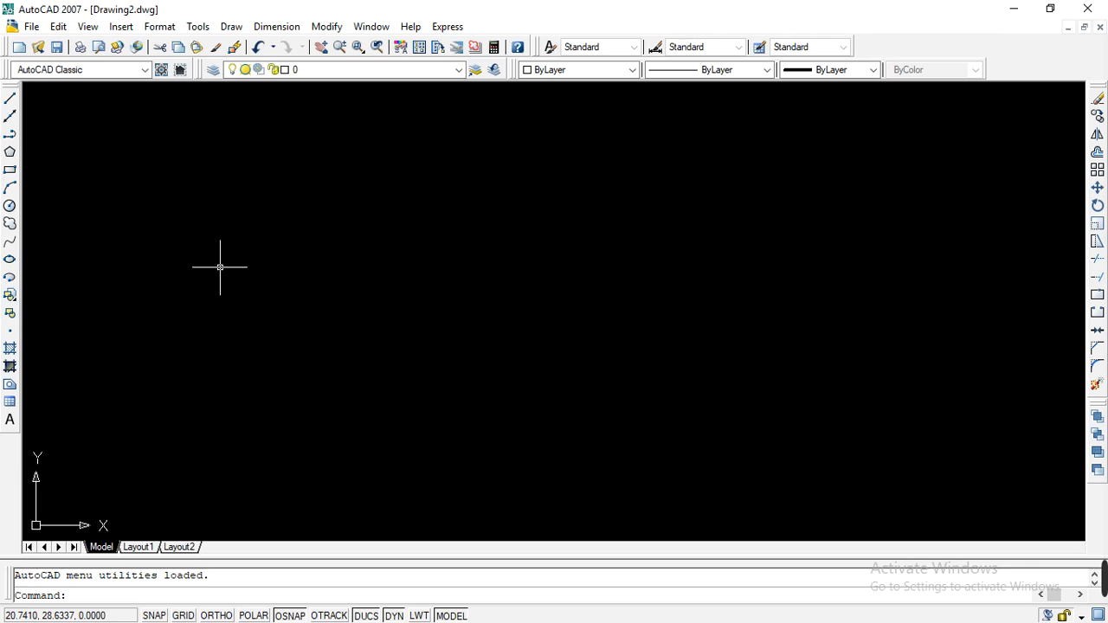
Modify the Standard dimension style's primary units to a linear precision of 0.00 with the suffix M.
click(277, 27)
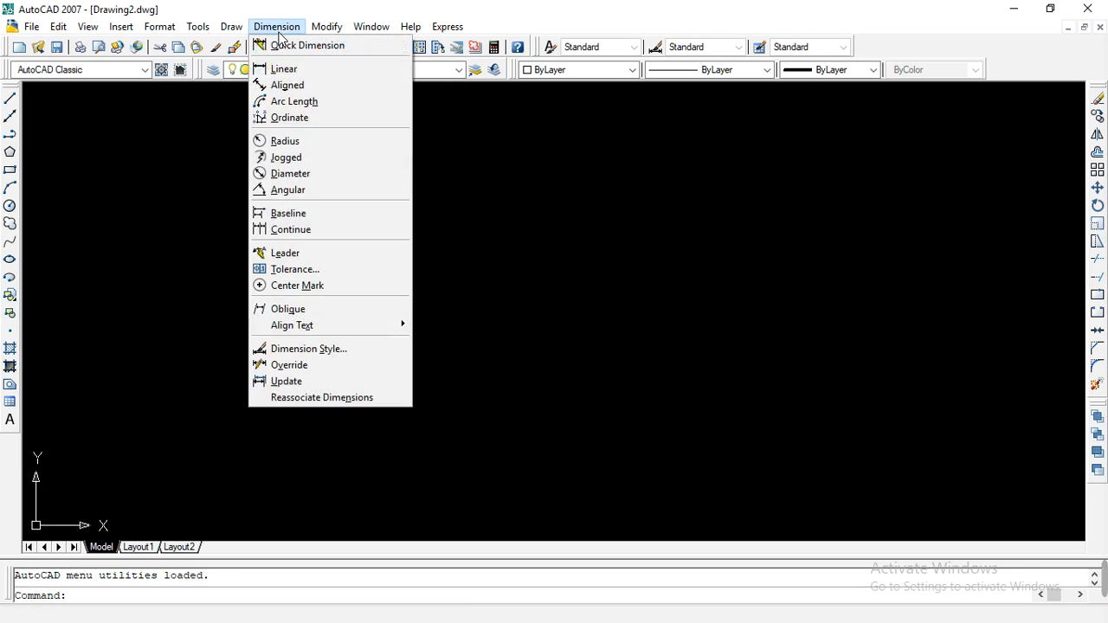
click(303, 351)
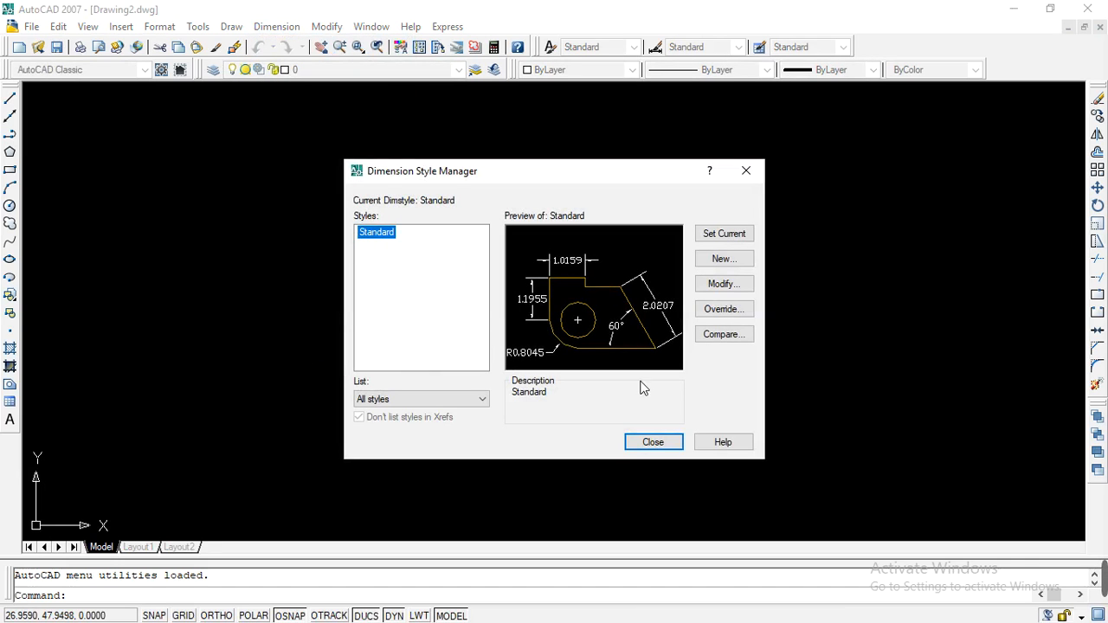
click(722, 289)
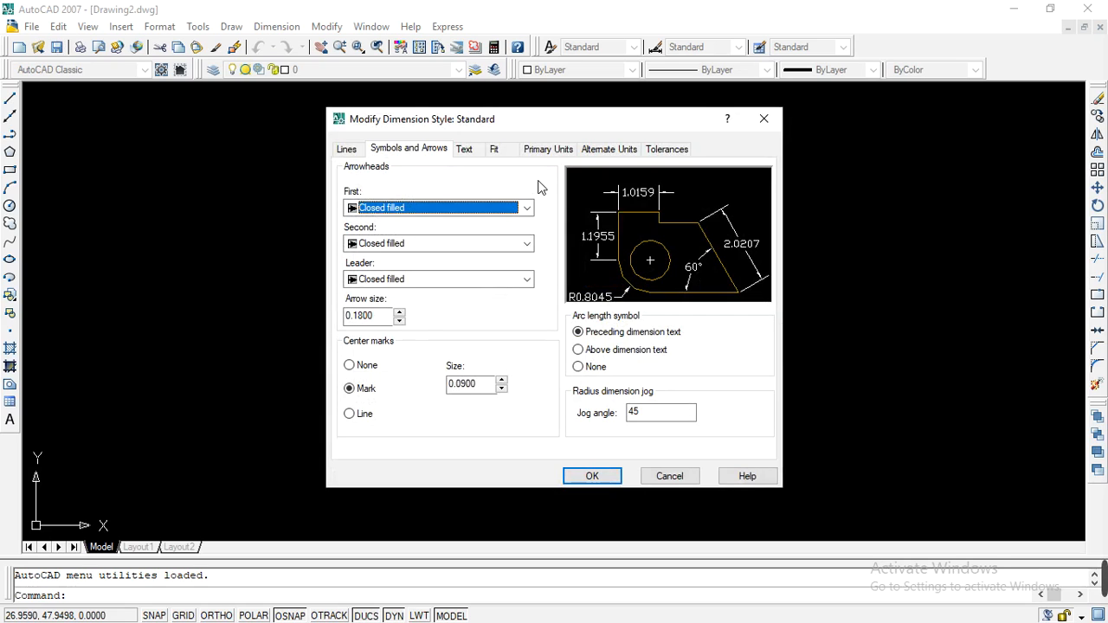
click(540, 153)
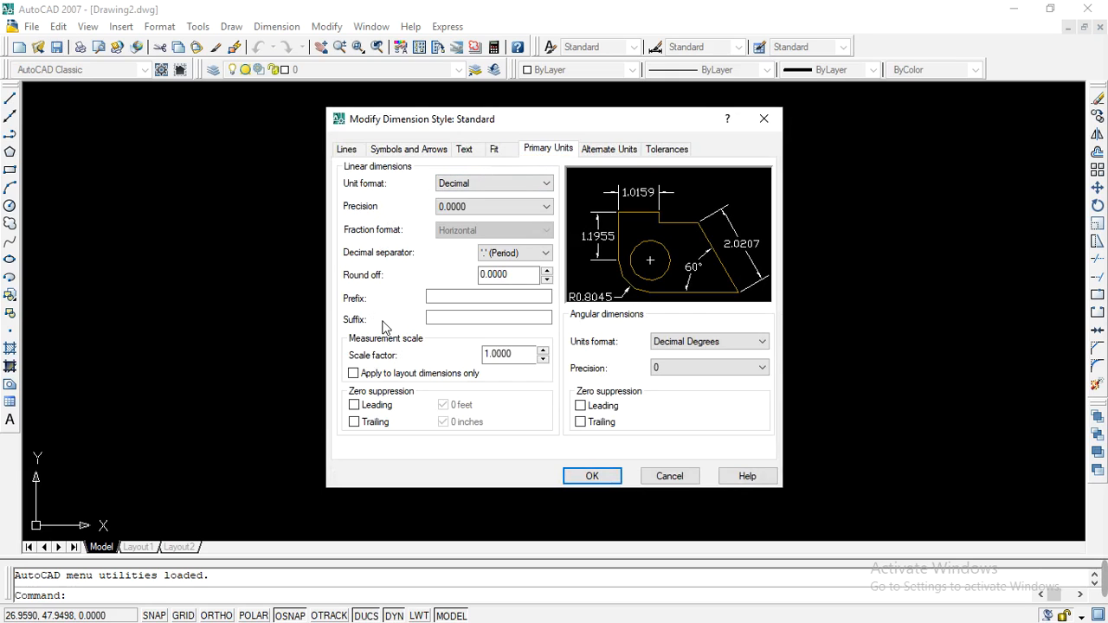
click(467, 211)
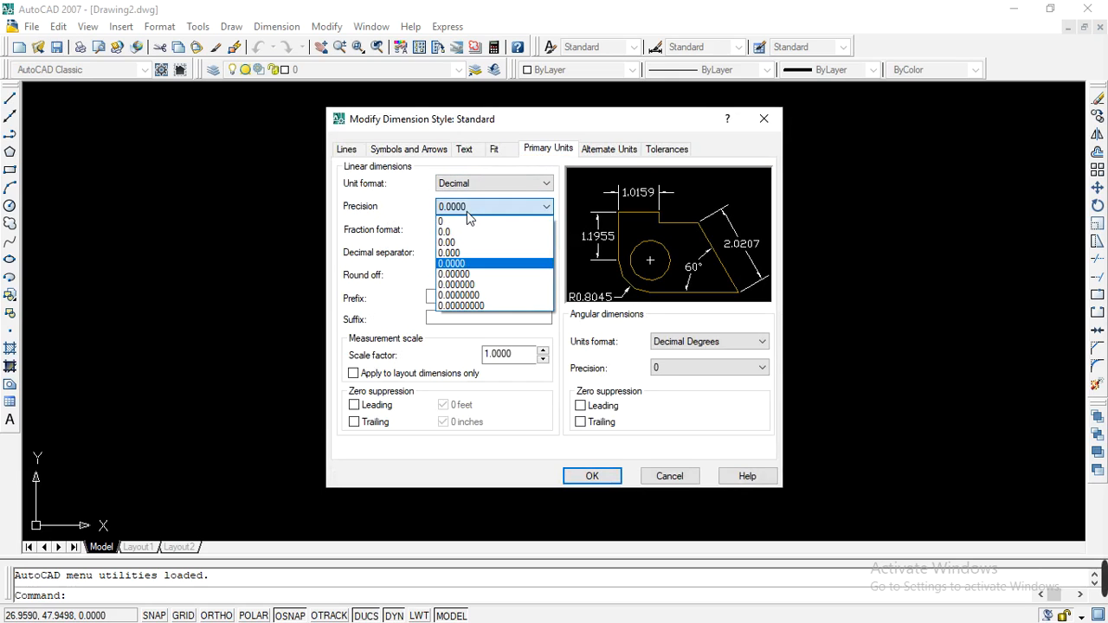
click(467, 243)
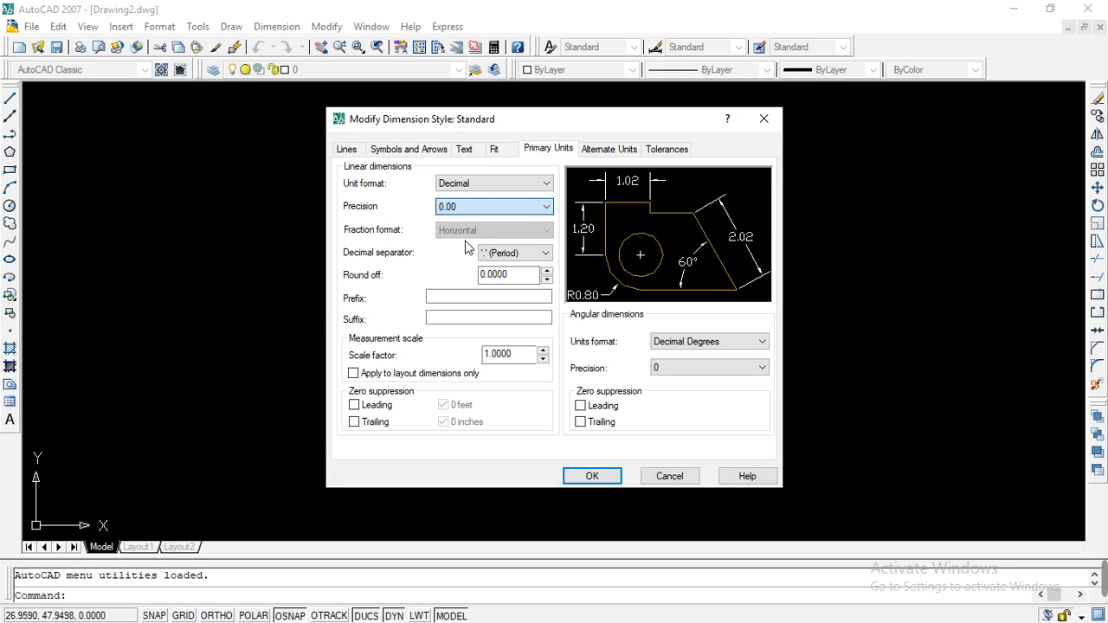
click(451, 320)
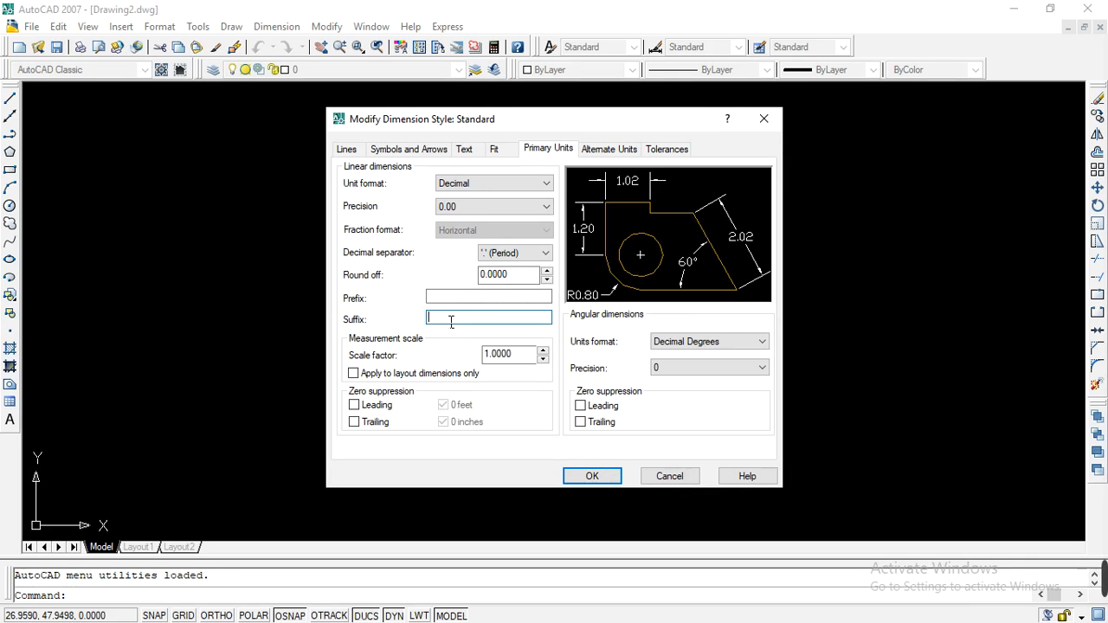
text(M)
Set the Standard dimension style's text height to 0.5.
click(465, 150)
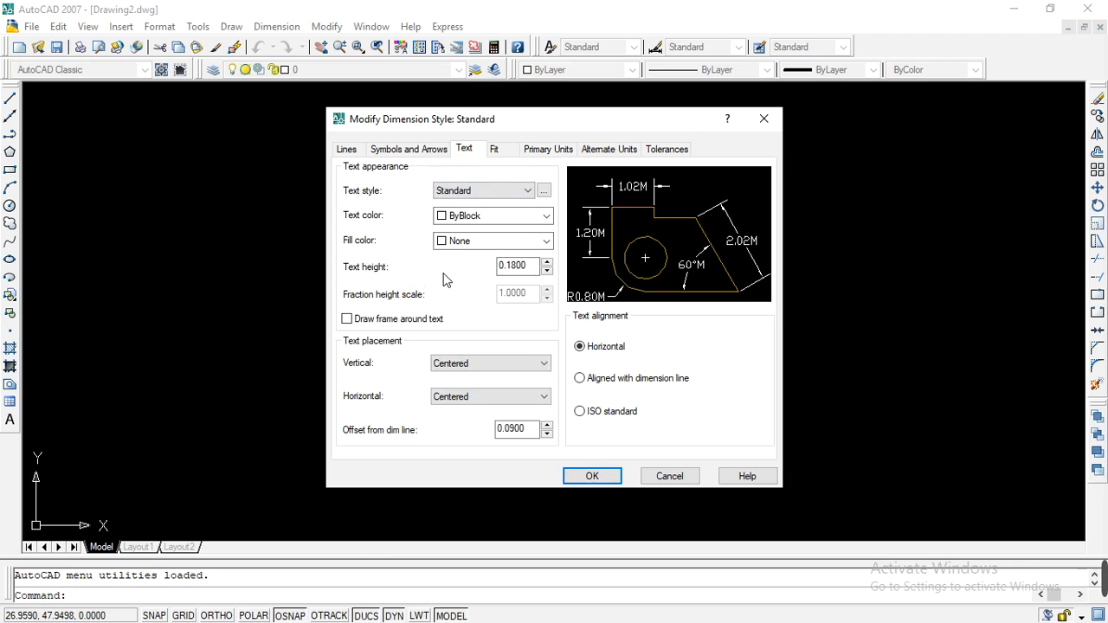
click(536, 268)
key(Left)
key(Left)
key(BackSpace)
key(BackSpace)
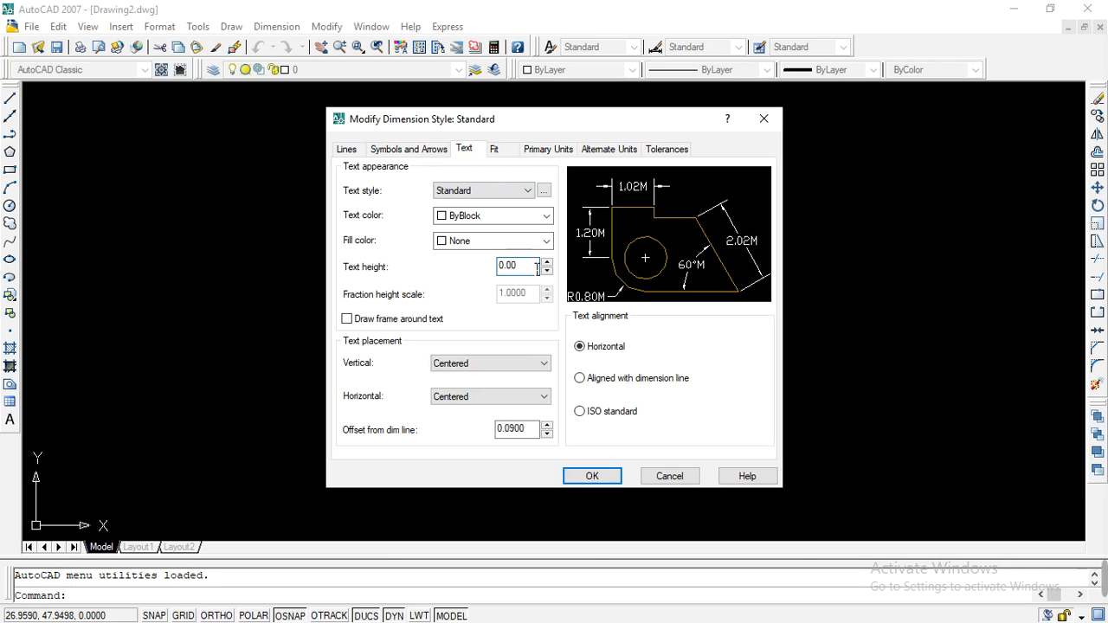
text(5)
Set the dimension style's arrow size to 0.5, then apply the changes and close the Dimension Style Manager.
click(406, 150)
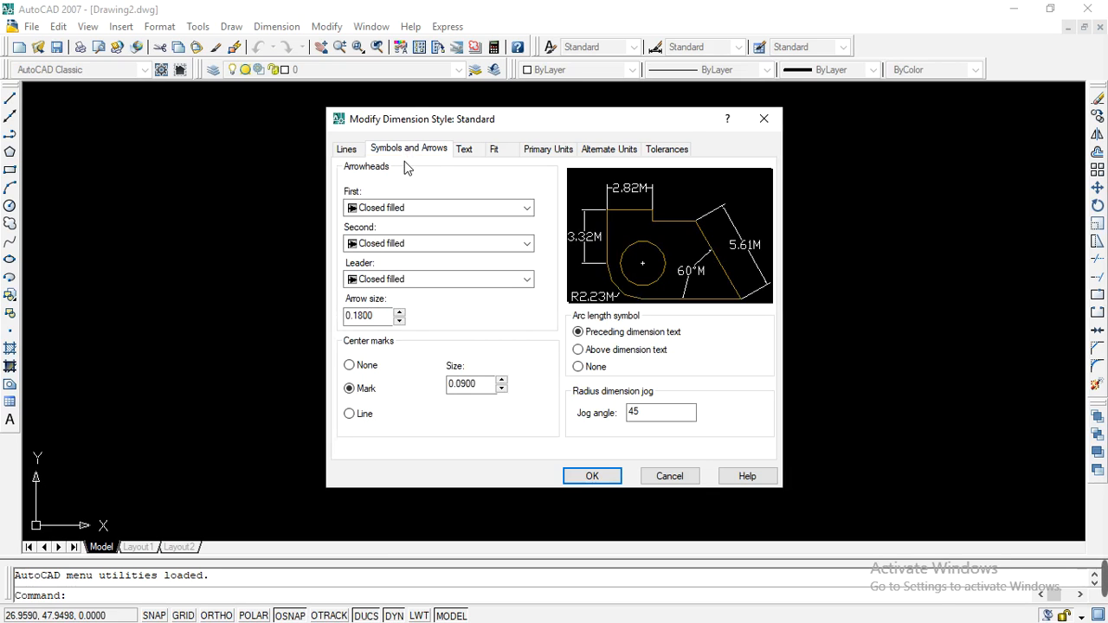
click(392, 322)
key(BackSpace)
key(BackSpace)
key(BackSpace)
key(BackSpace)
key(BackSpace)
text(.5)
click(592, 477)
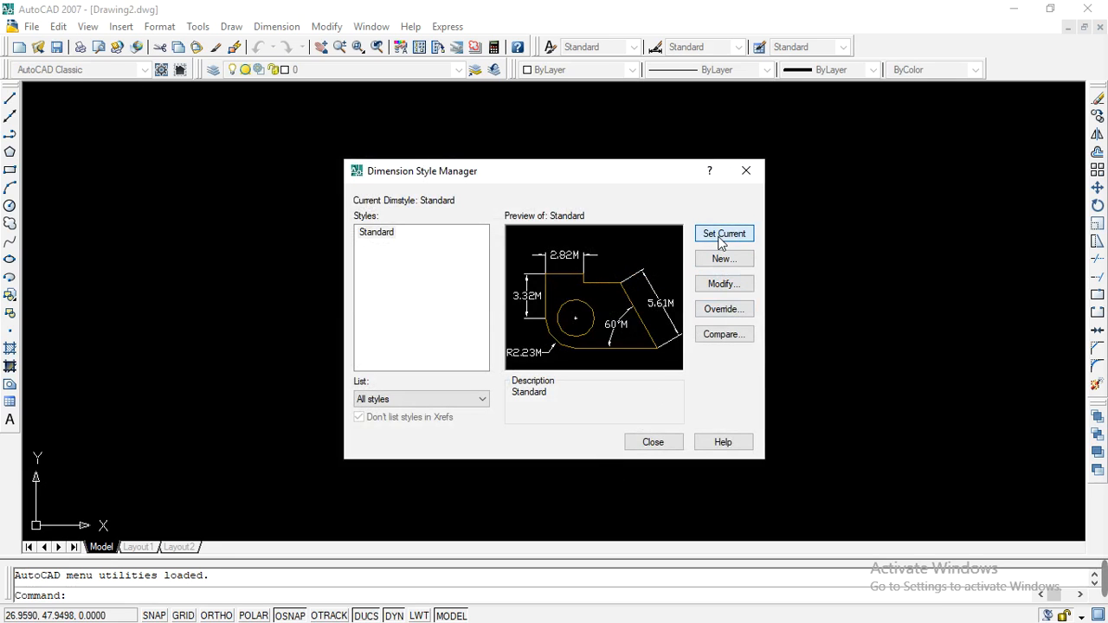
click(650, 443)
click(1011, 7)
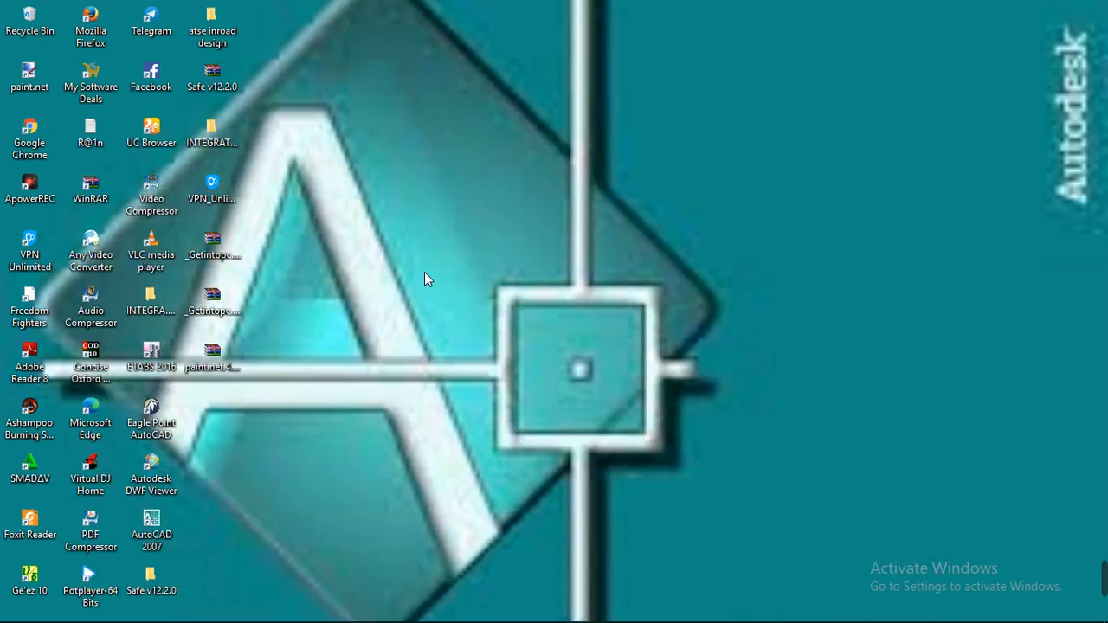
click(314, 611)
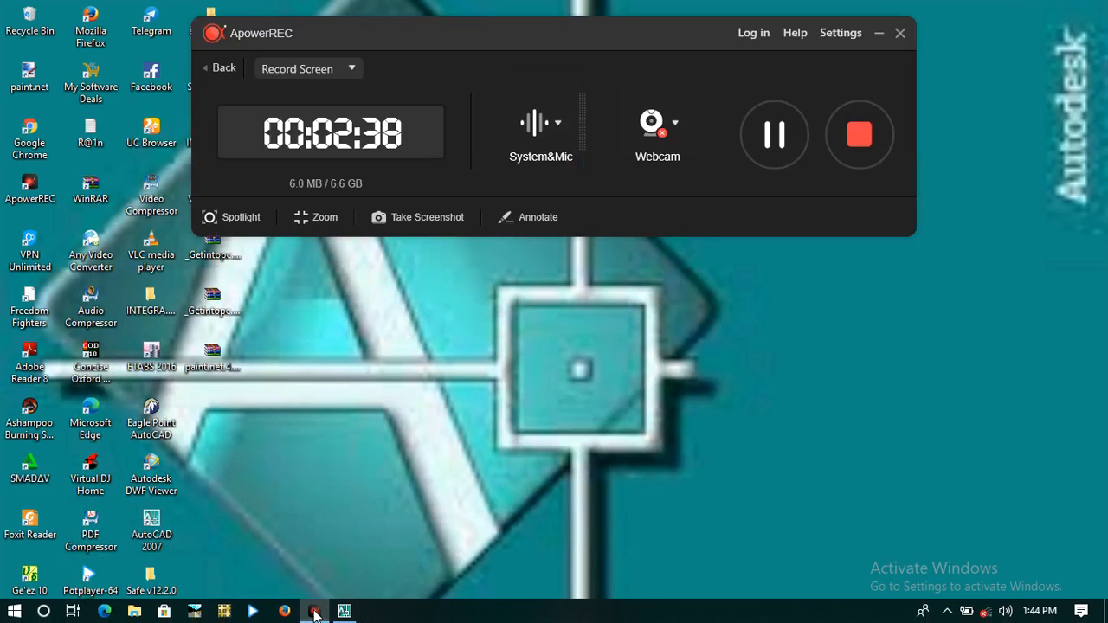
click(773, 138)
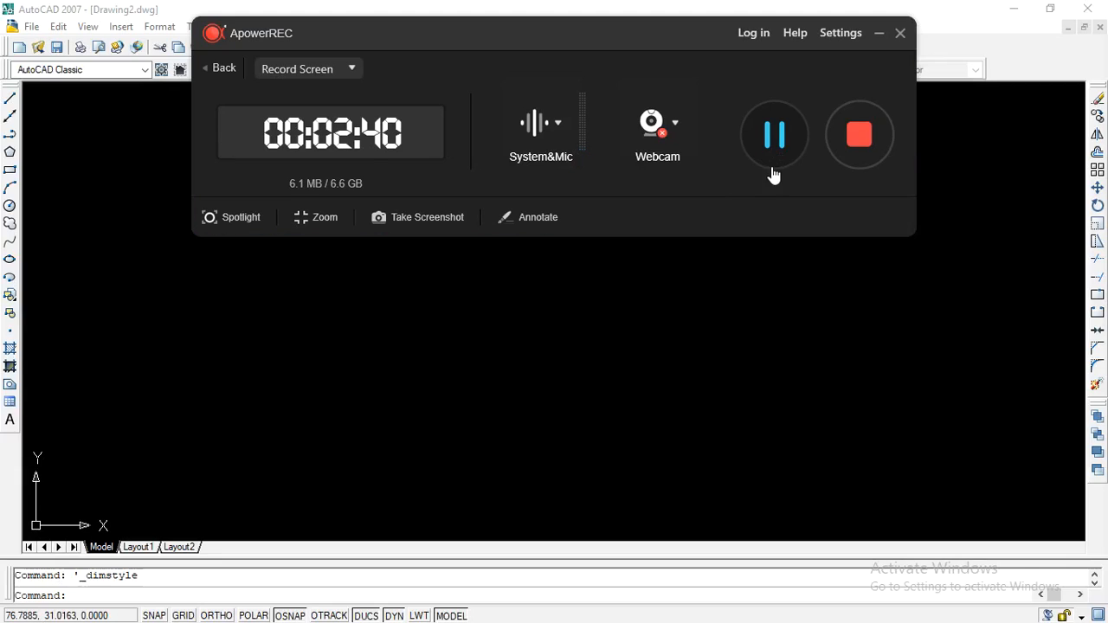
click(879, 35)
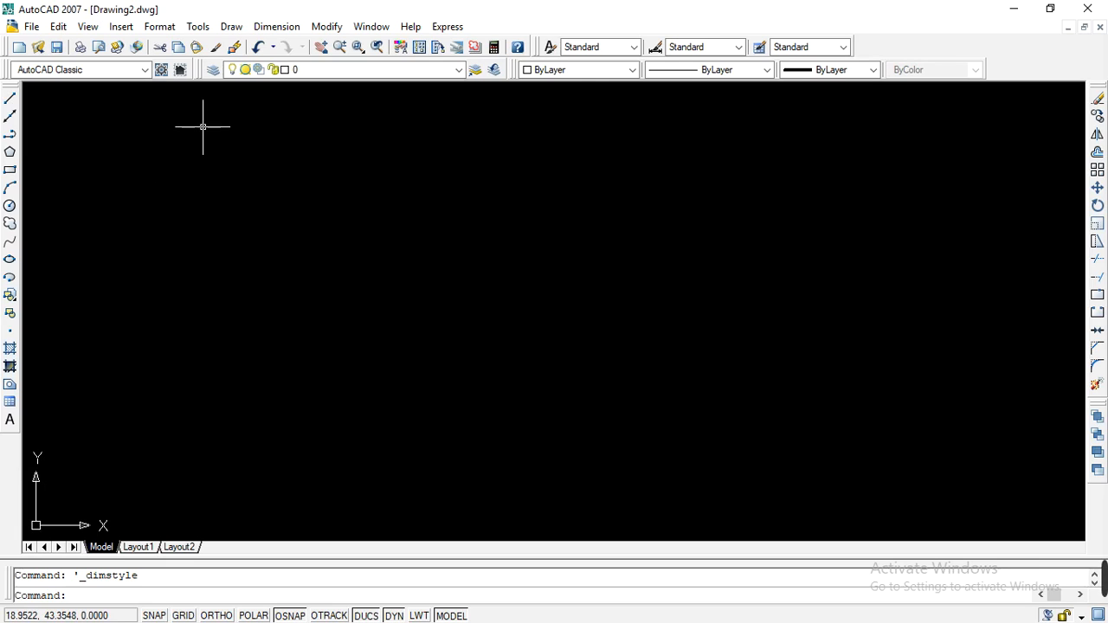
Add three new layers in the Layer Properties Manager.
click(214, 76)
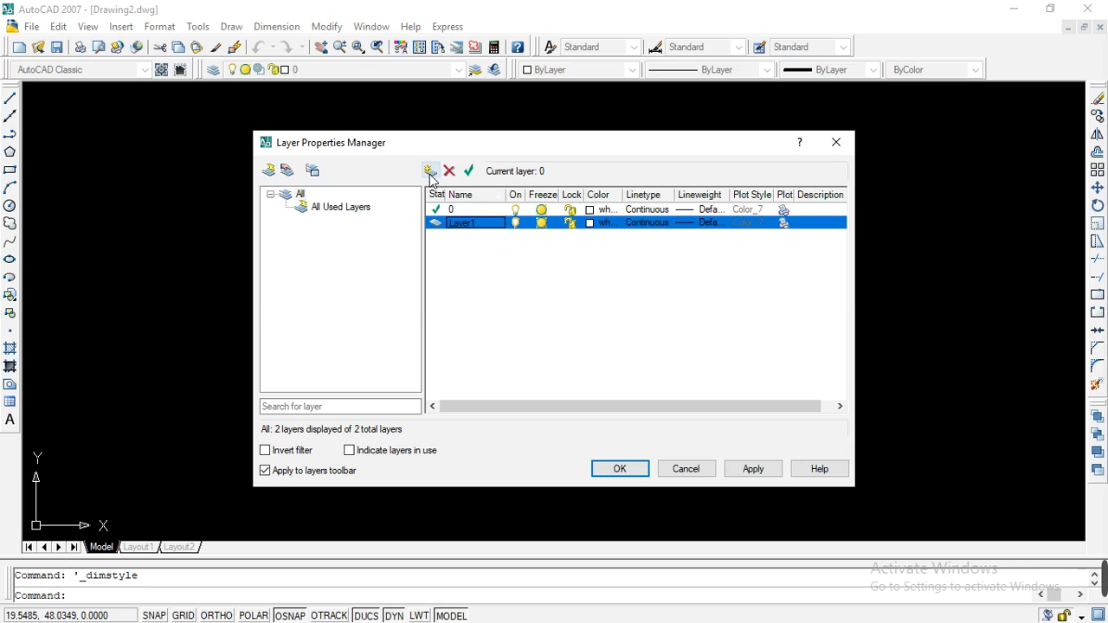
click(429, 172)
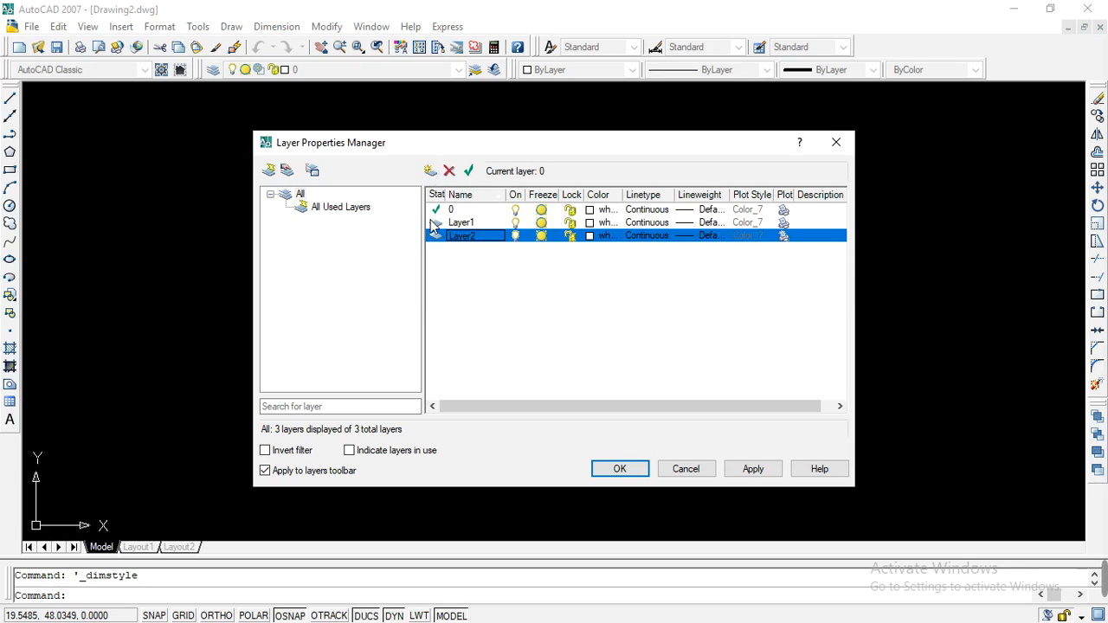
click(430, 172)
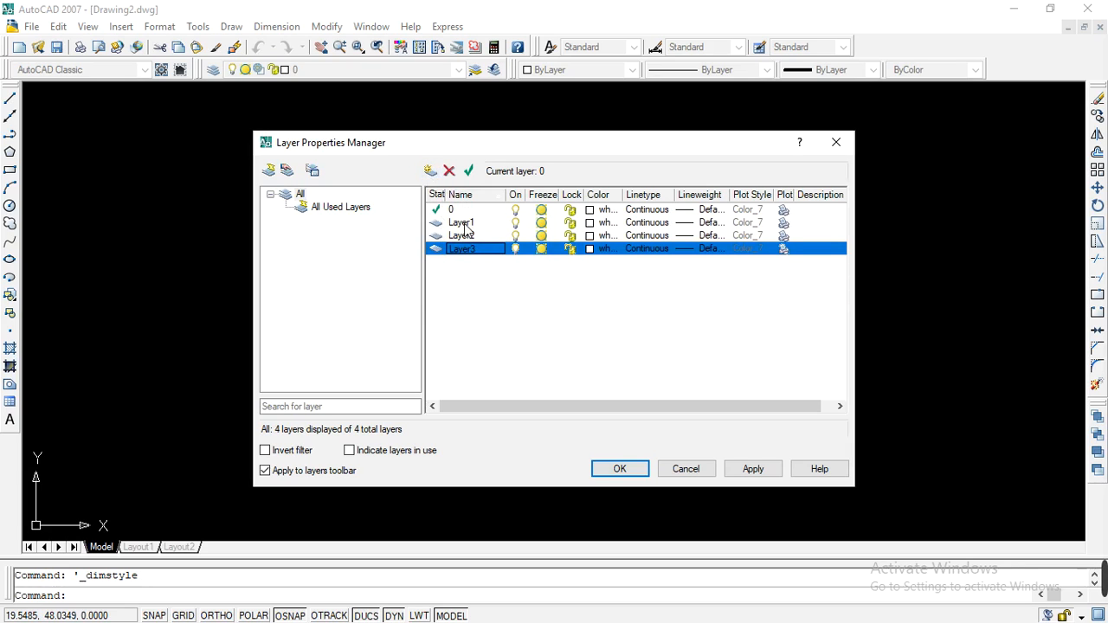
Rename Layer1 as WALL and assign it the green index color 80.
click(466, 225)
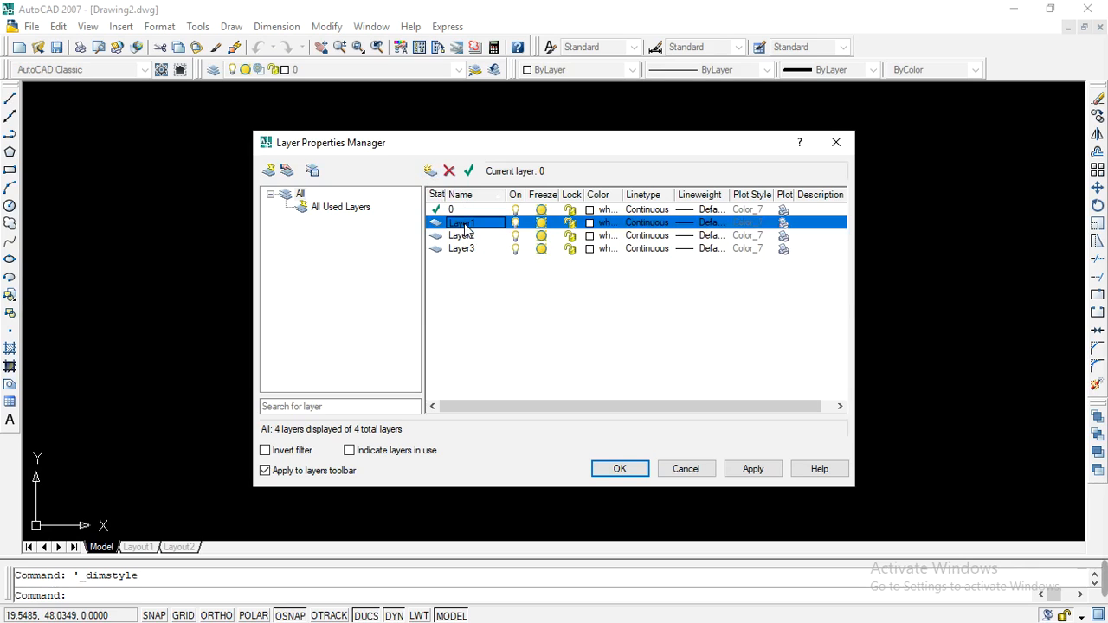
click(468, 223)
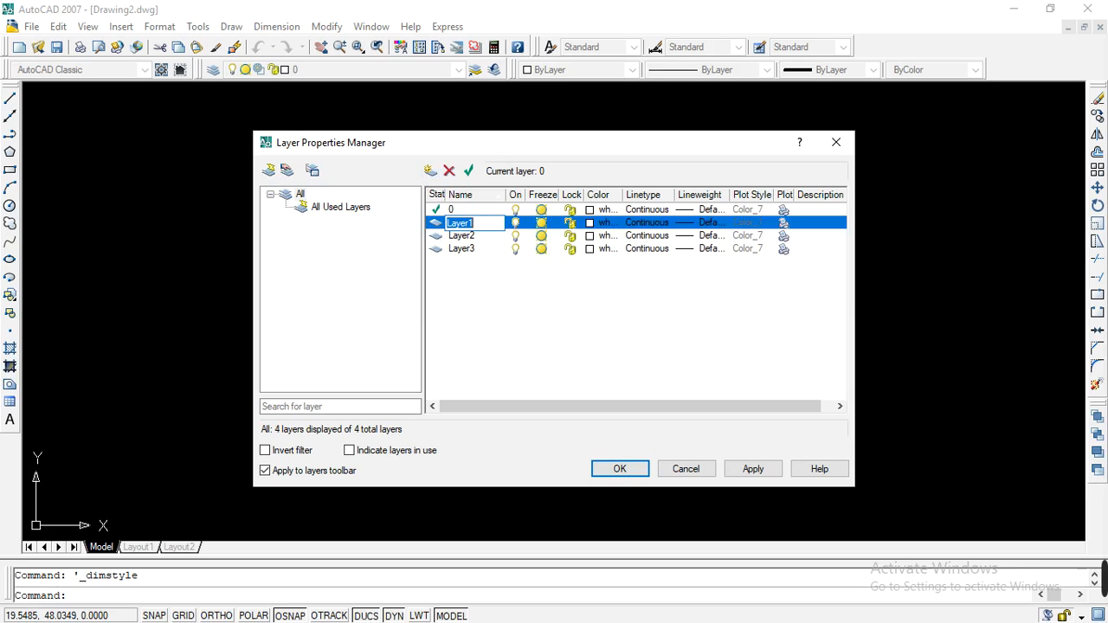
text(WALL)
click(603, 222)
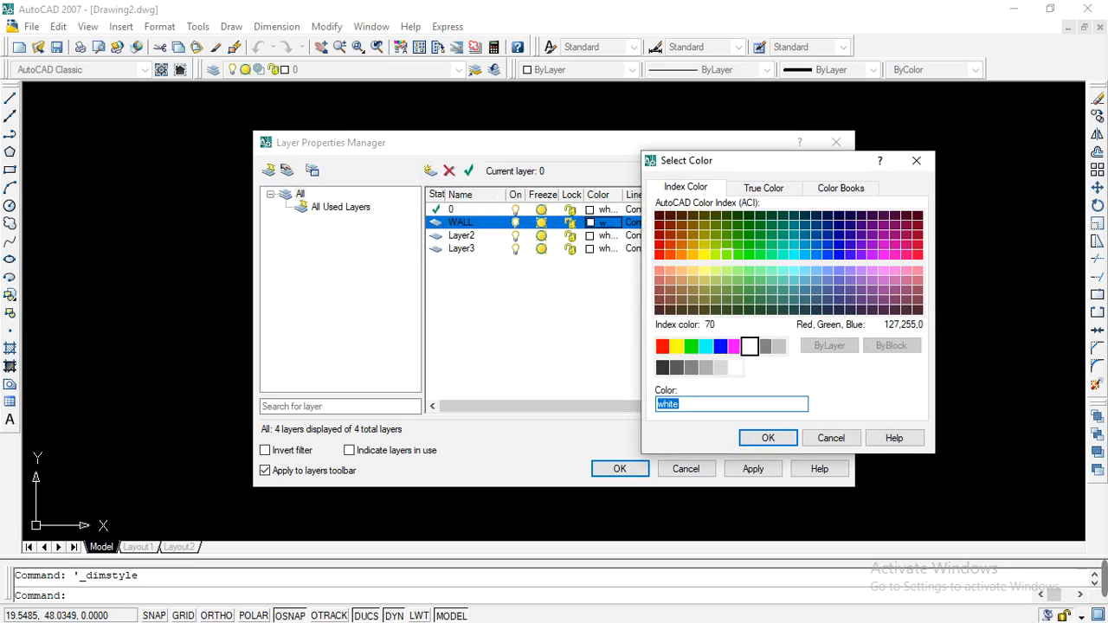
click(737, 254)
click(765, 439)
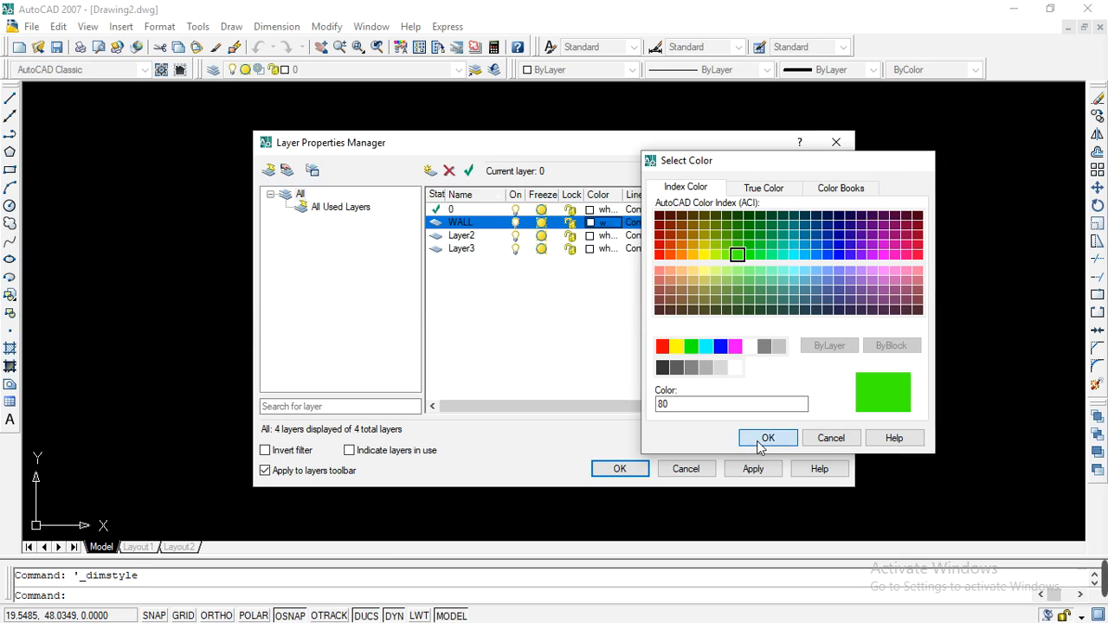
Rename Layer2 as DOOR and assign it the green index color 90.
double_click(463, 236)
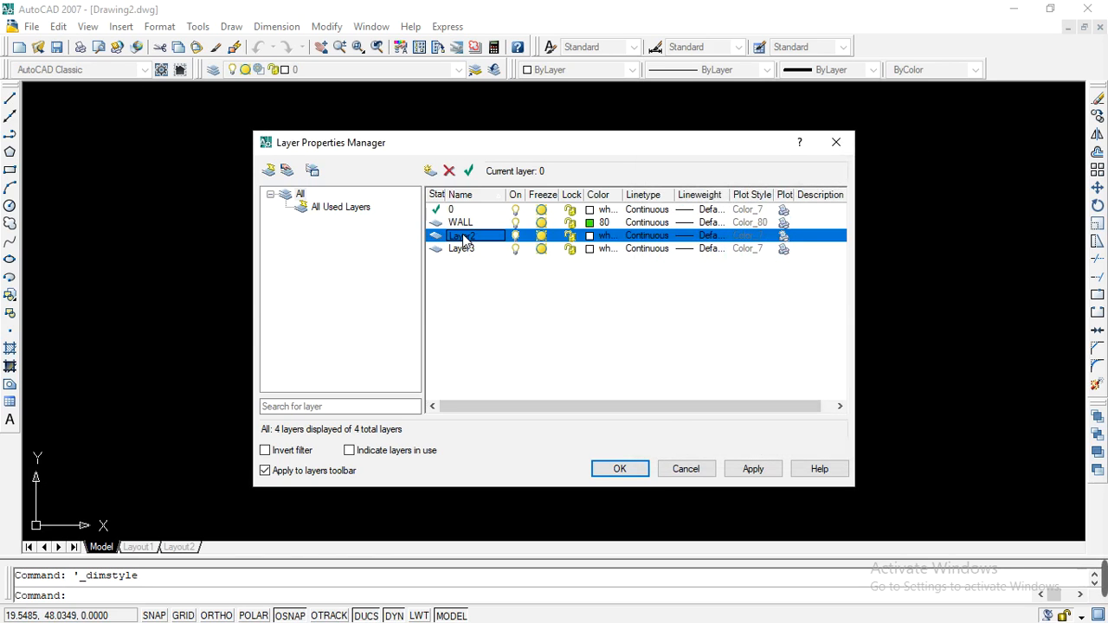
text(DOOR)
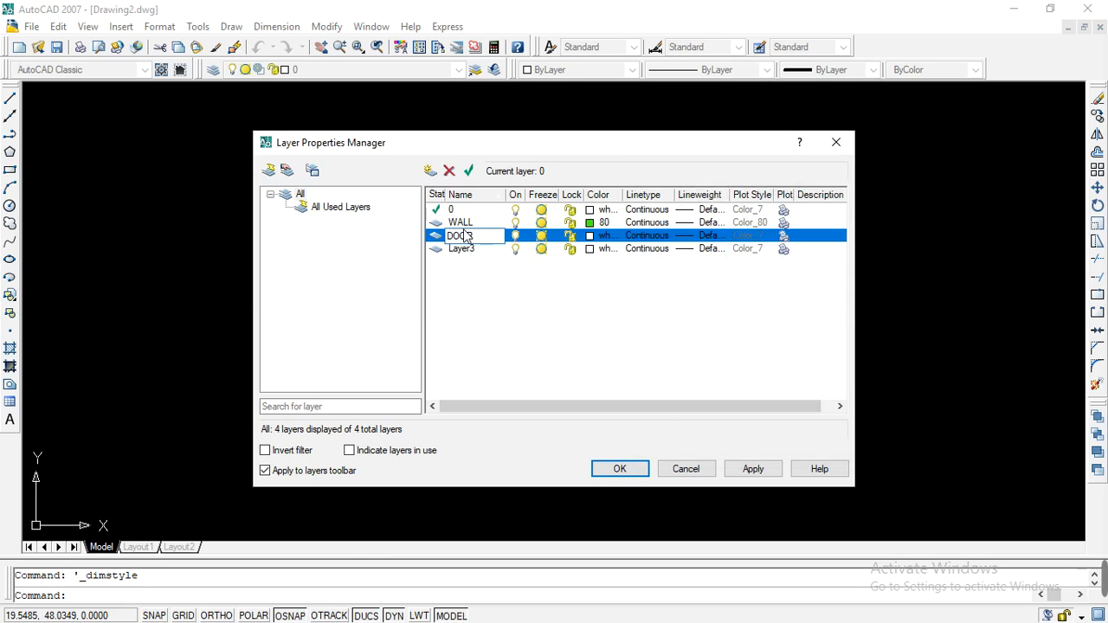
click(592, 236)
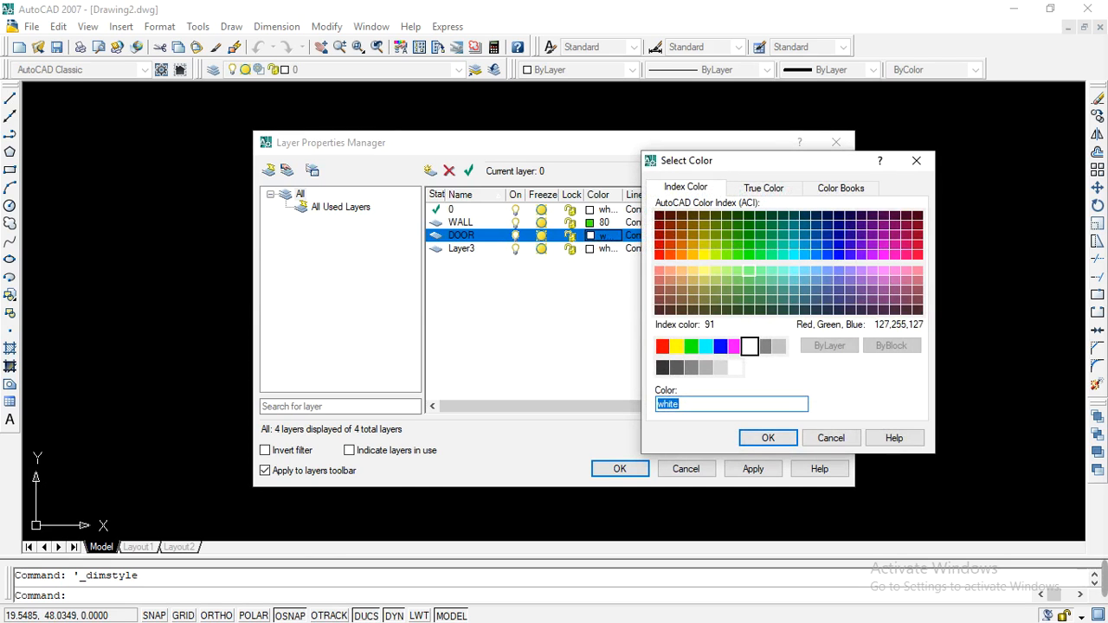
click(749, 252)
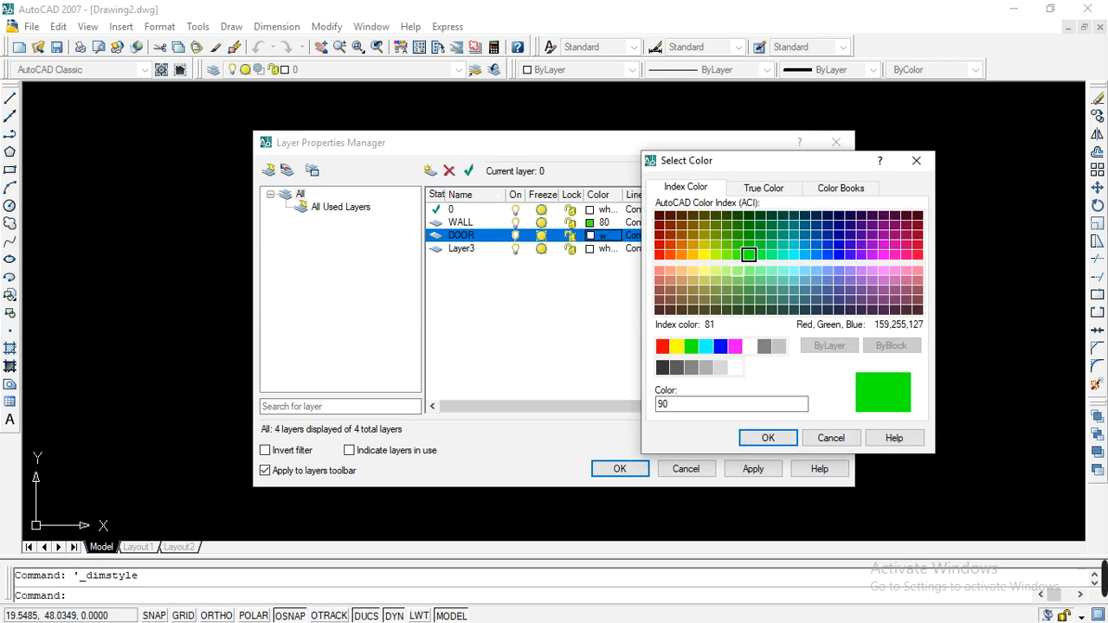
click(767, 439)
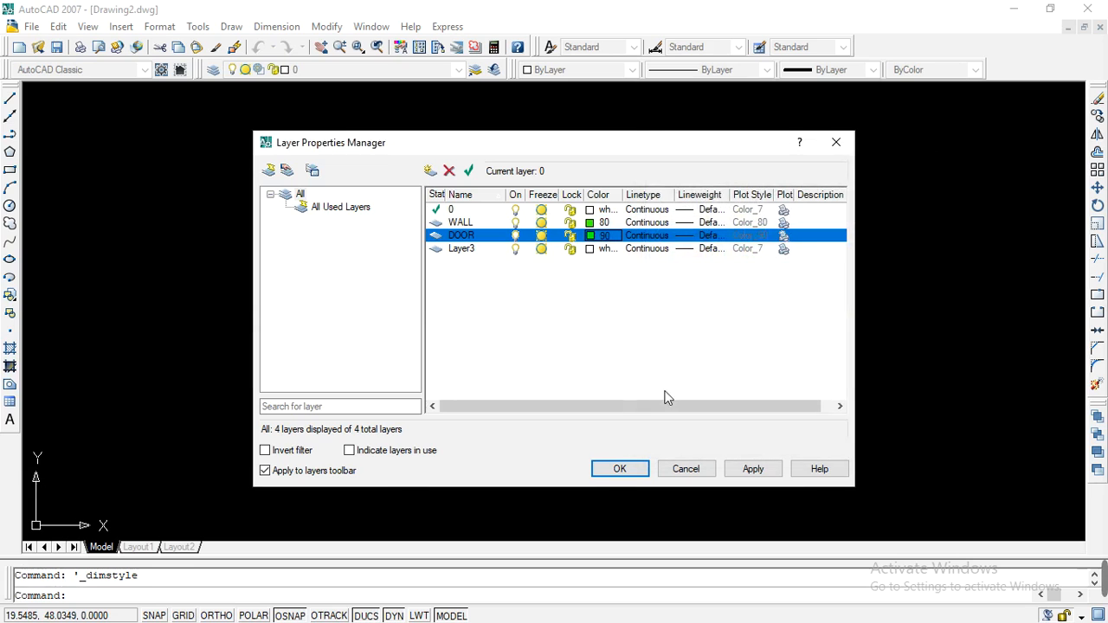
Rename Layer3 as WINDOW with the yellow index color 50, then accept the layer settings.
double_click(464, 249)
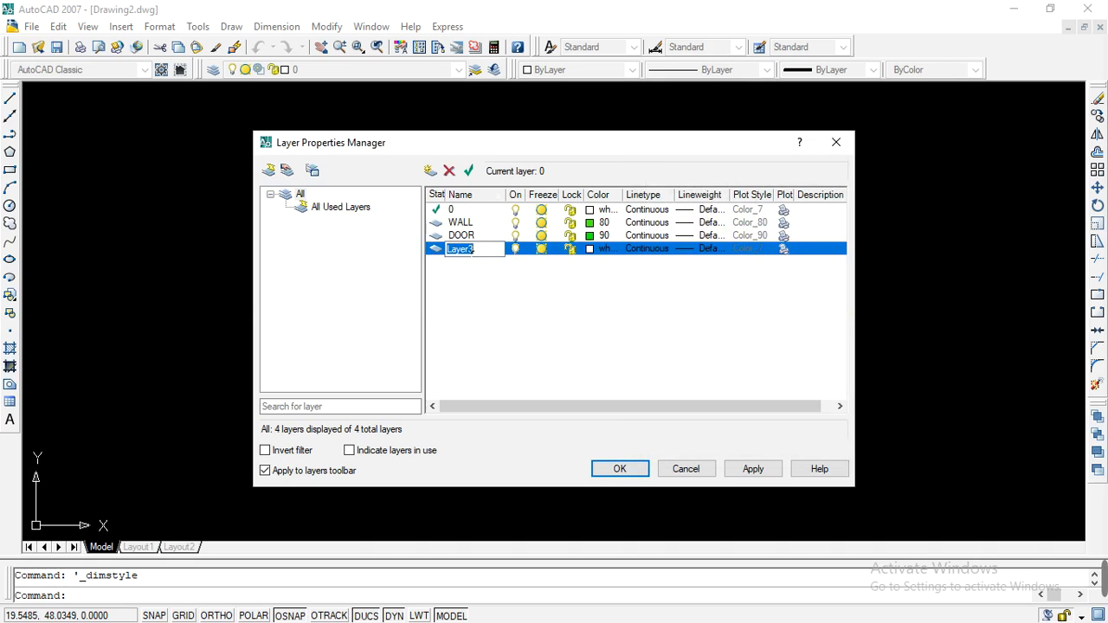
text(WINDOW)
click(590, 249)
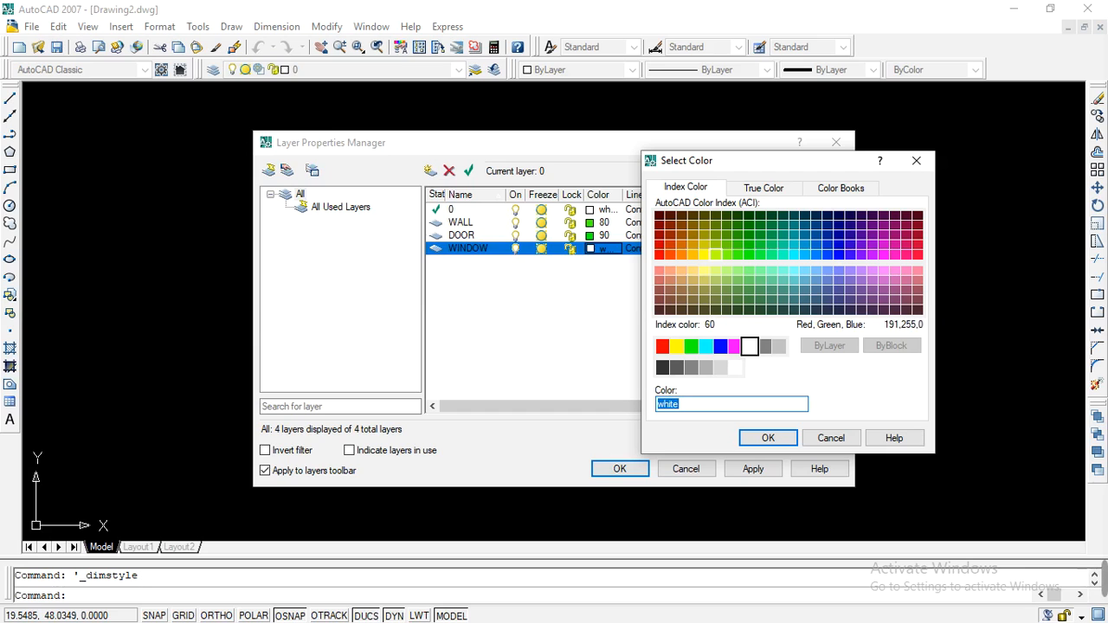
click(704, 253)
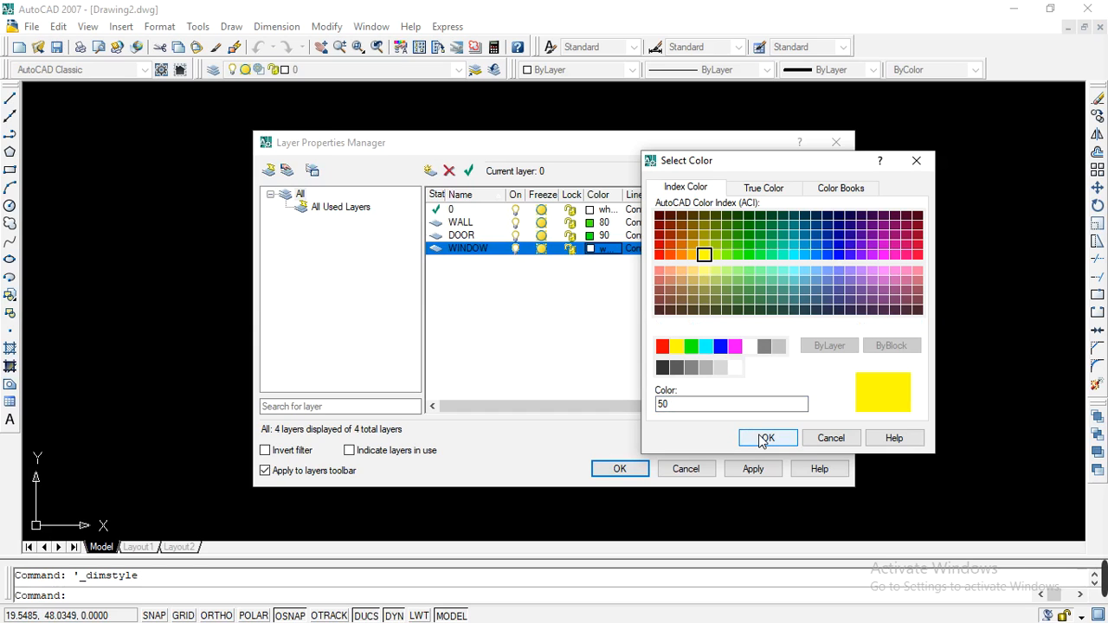
click(764, 440)
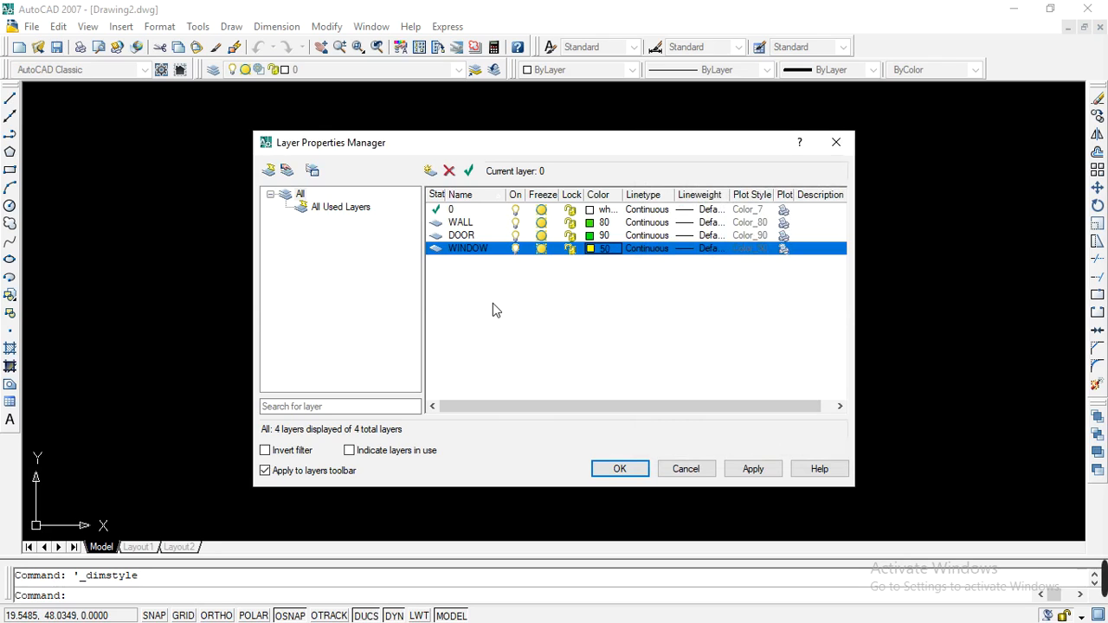
click(625, 477)
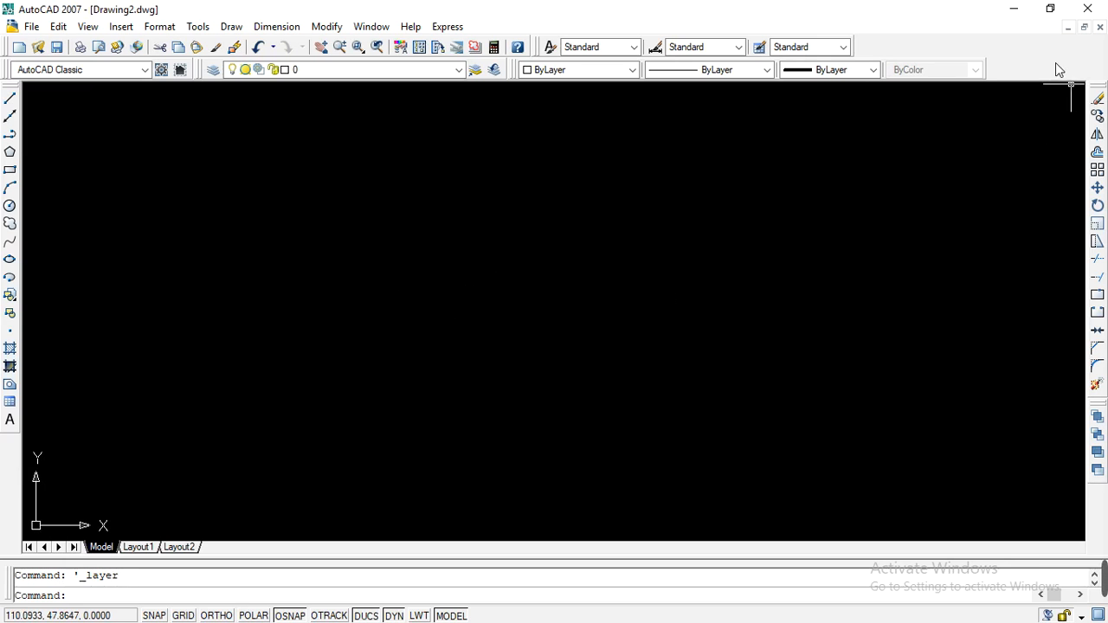
click(1014, 8)
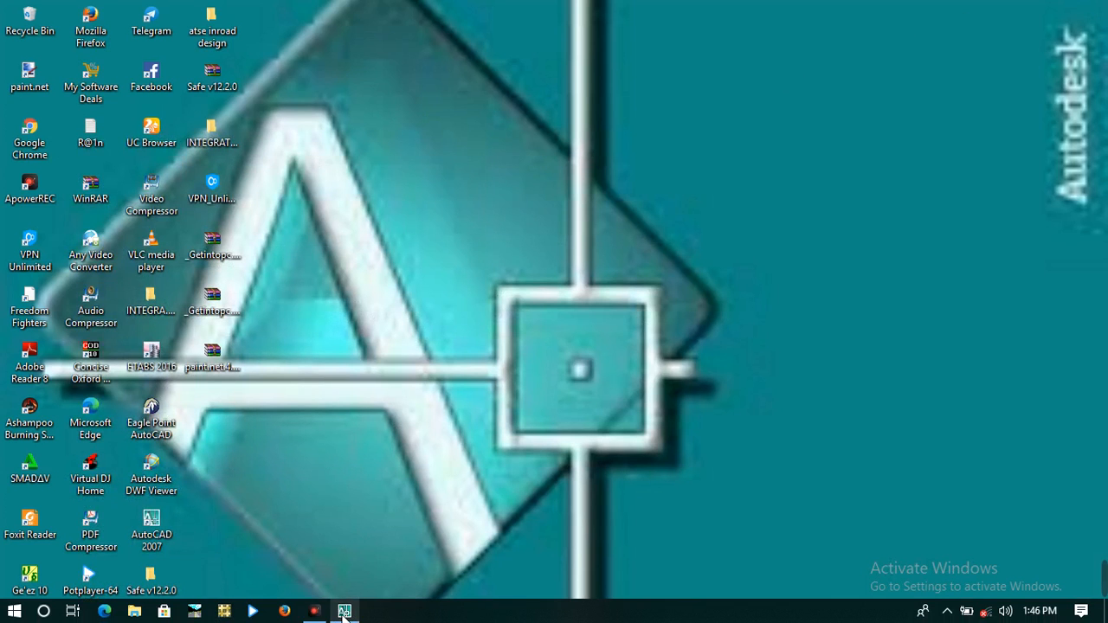
click(313, 612)
click(774, 147)
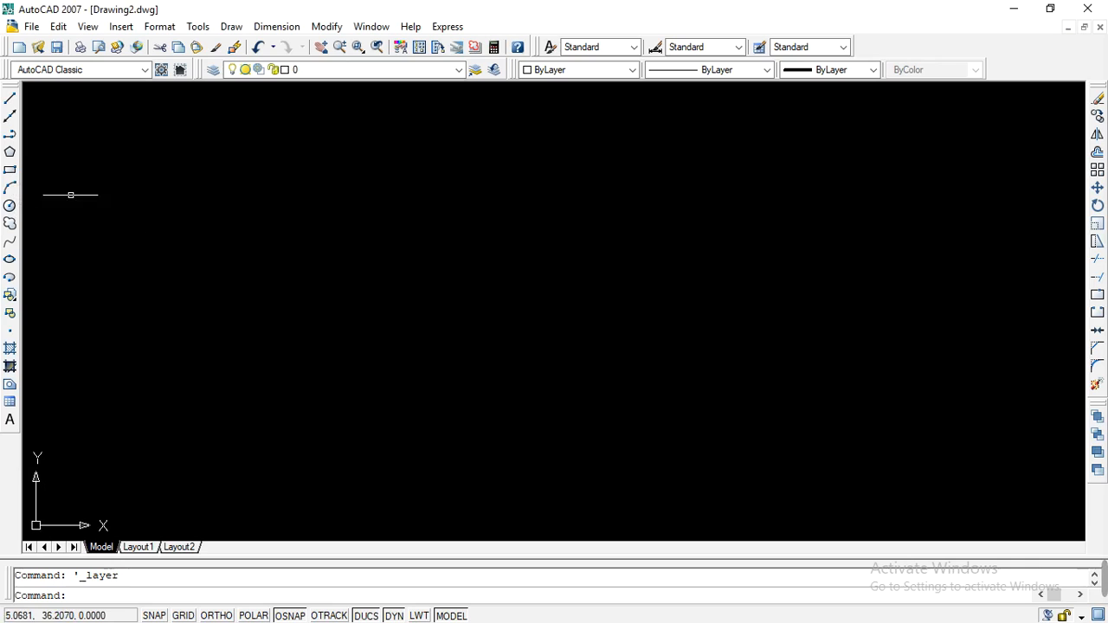
Draw a rectangle from the origin 0,0 that is 16.35 wide and 11.7 high.
click(10, 170)
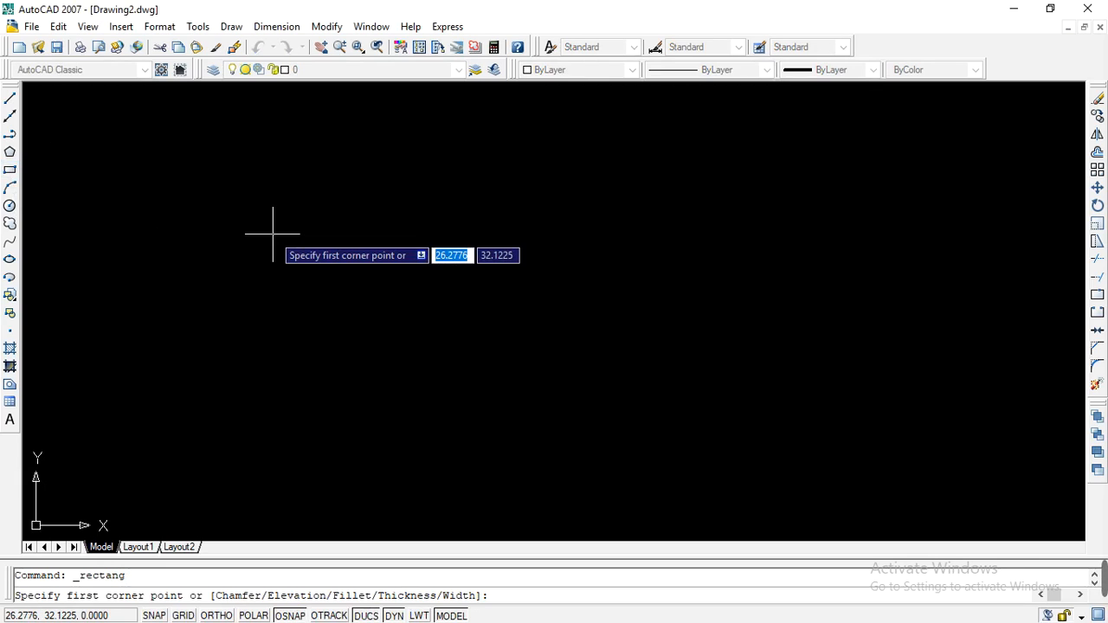
text(0)
key(Tab)
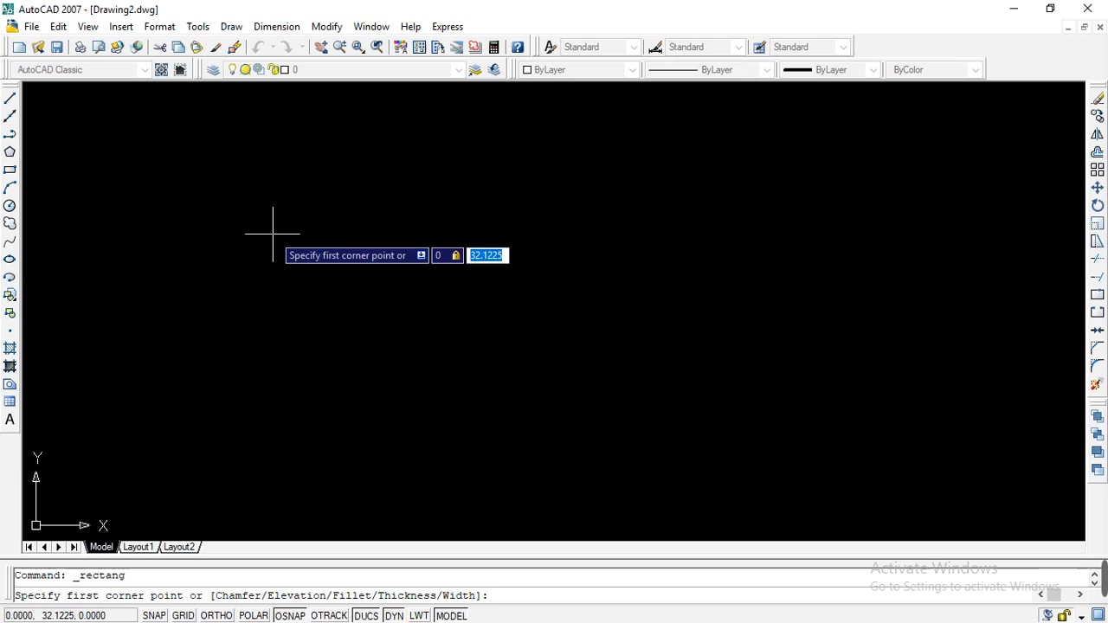
text(0)
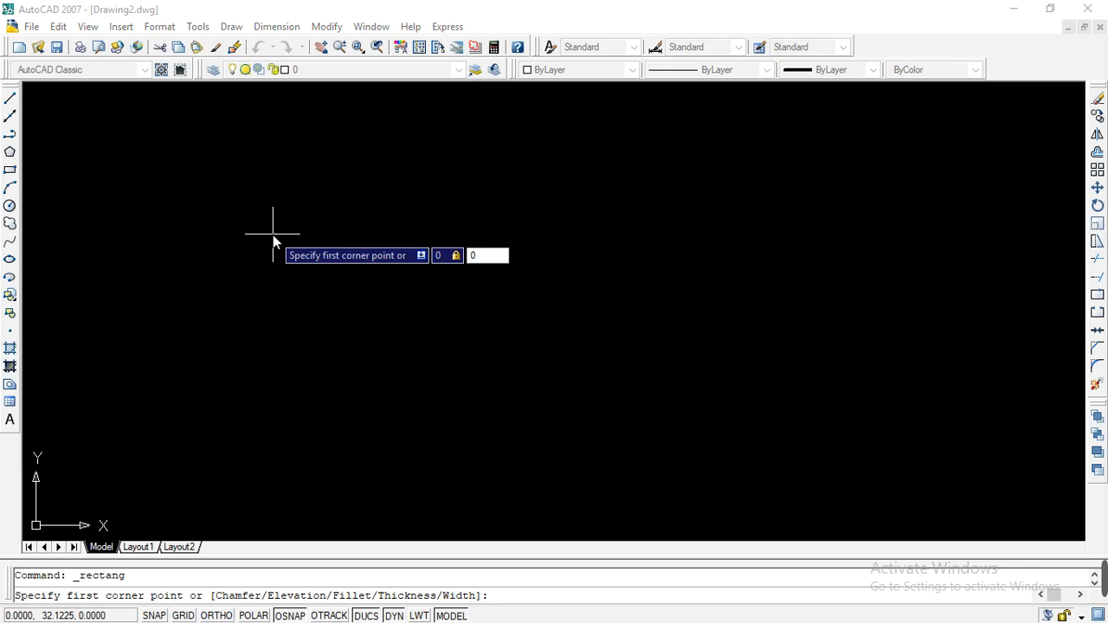
key(Return)
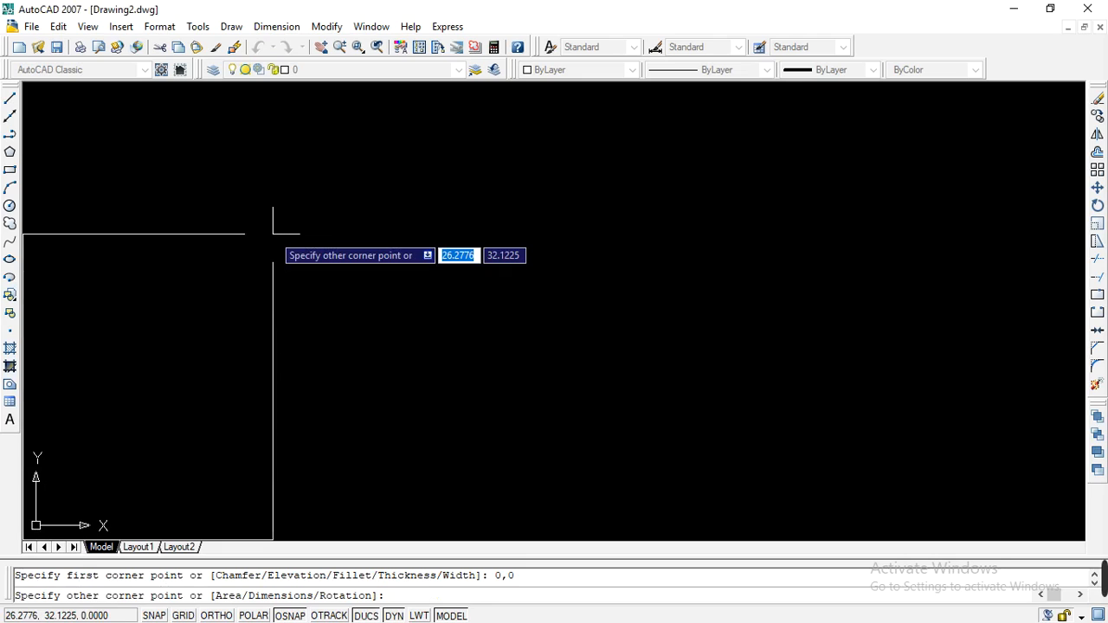
text(16)
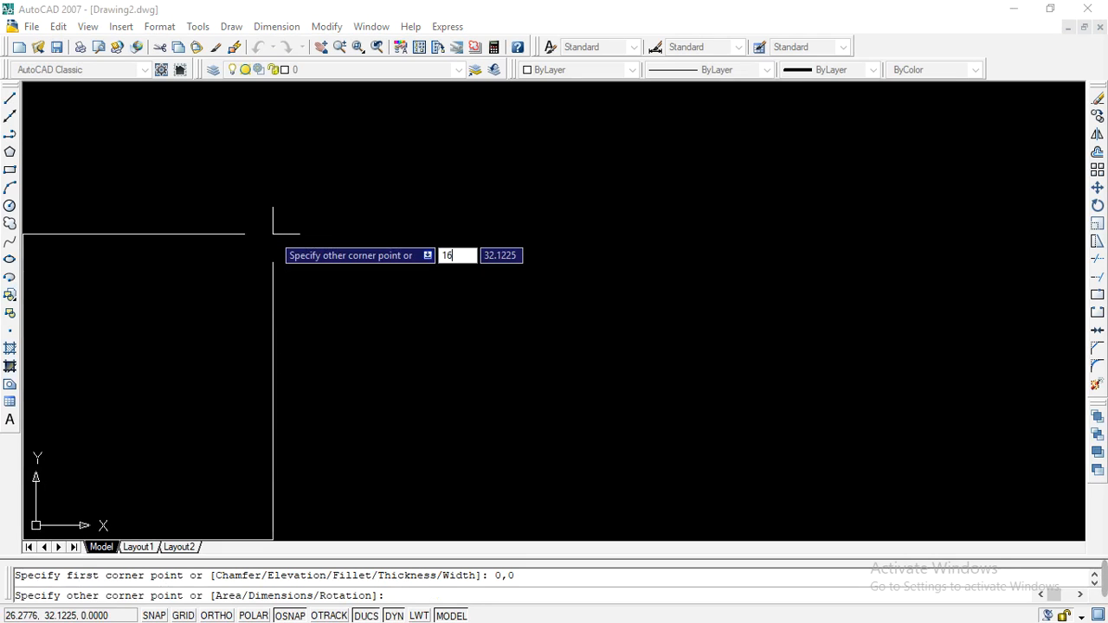
text(.35)
key(Tab)
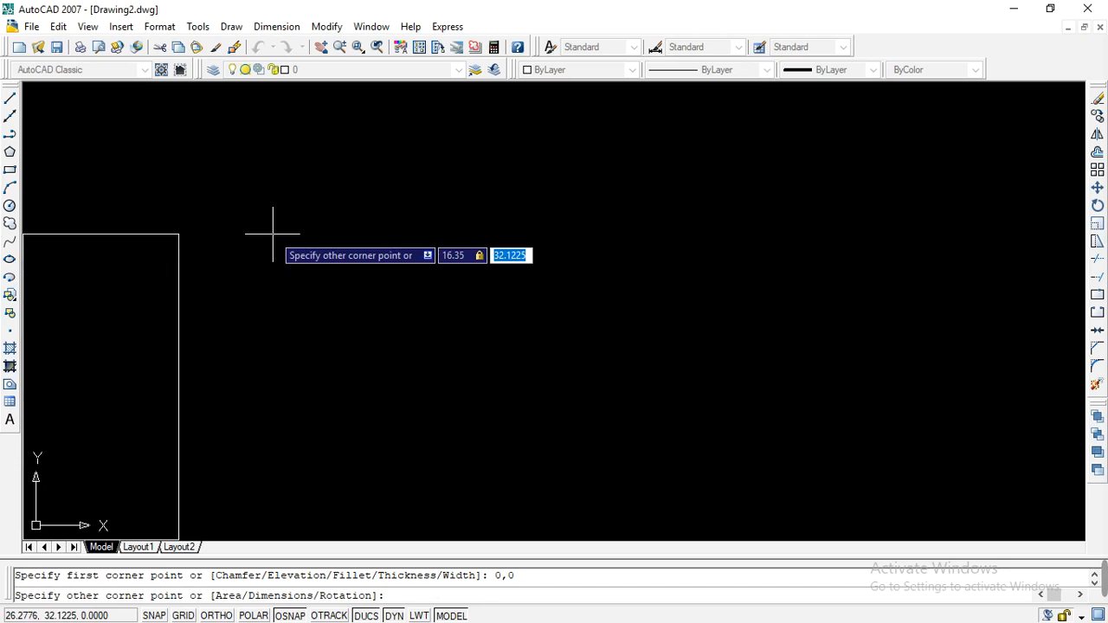
text(11.7)
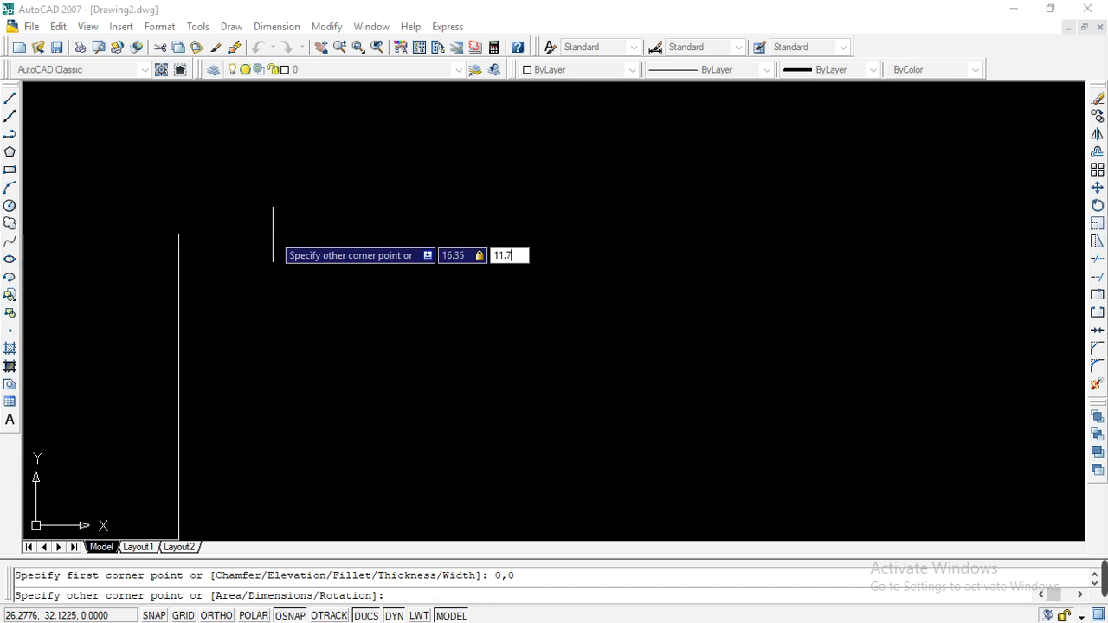
key(Return)
Offset the rectangle inward by 0.2 to form the outer wall's thickness.
scroll(756, 260, down, 2)
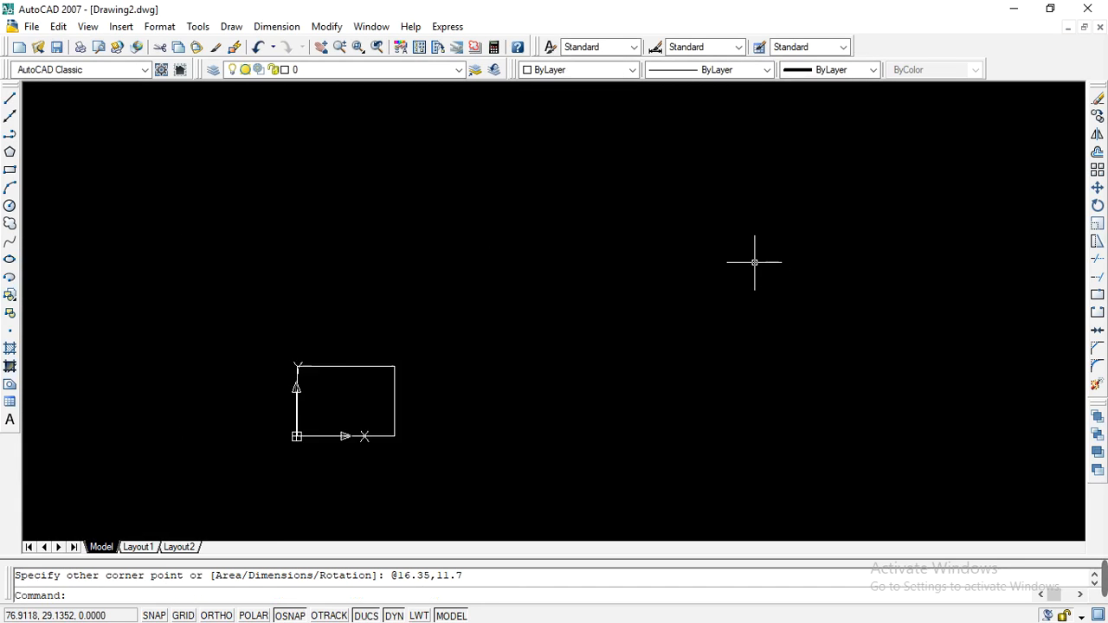
scroll(482, 348, up, 4)
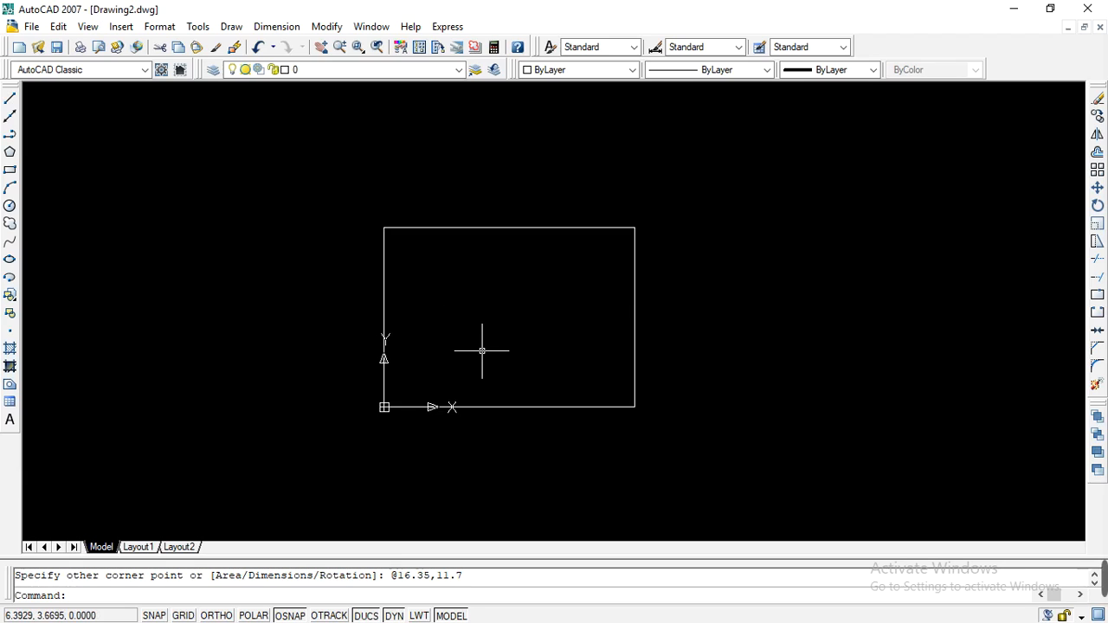
scroll(485, 372, up, 2)
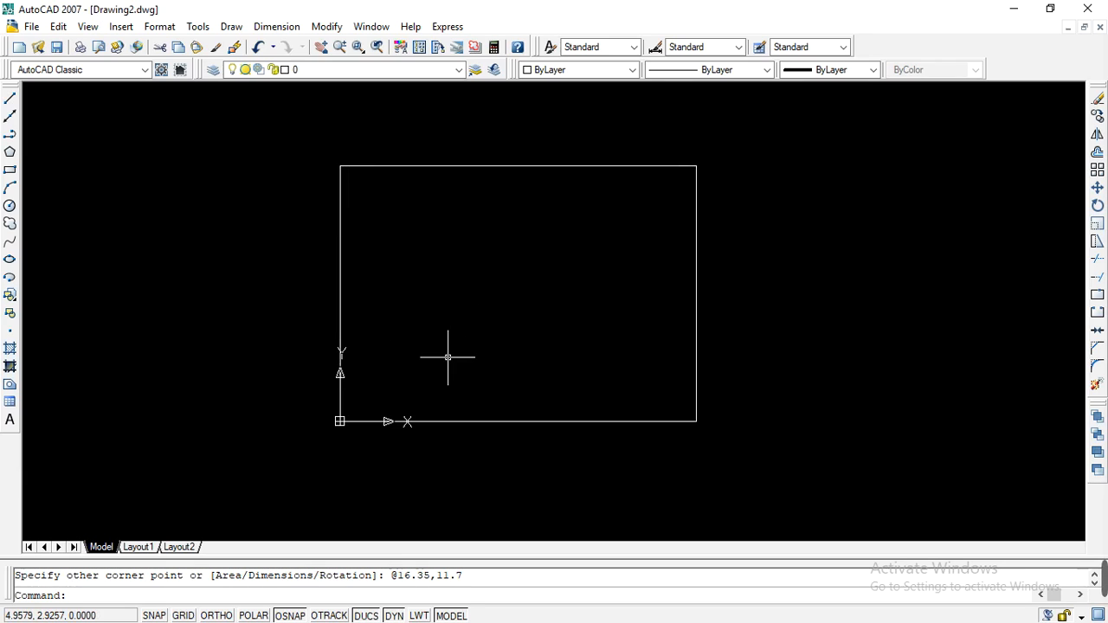
scroll(472, 371, down, 5)
scroll(514, 389, up, 2)
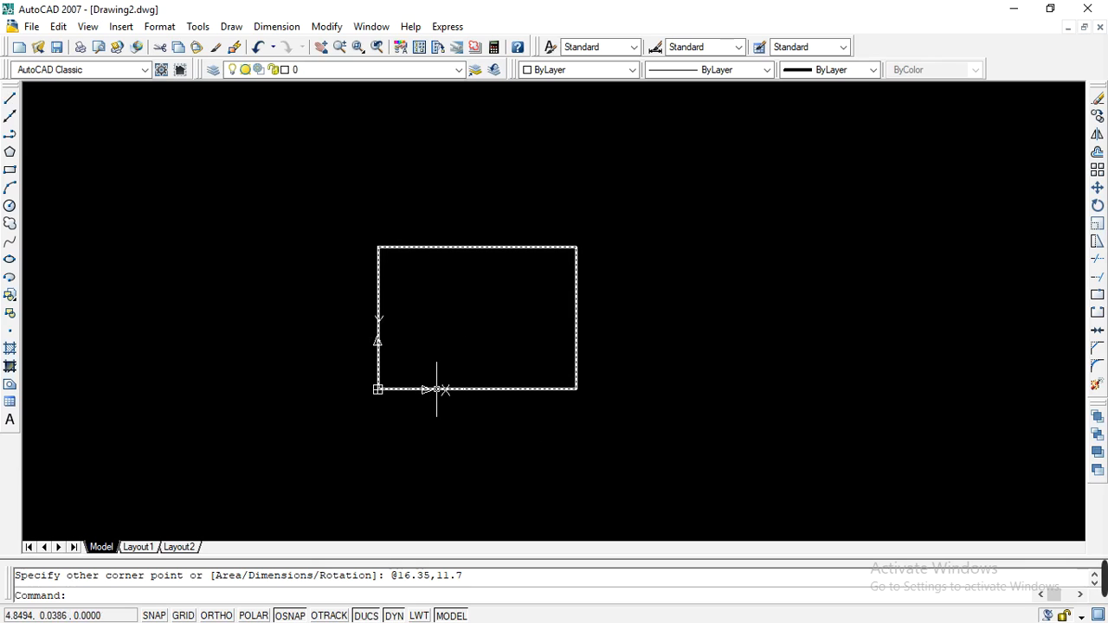
scroll(430, 426, up, 1)
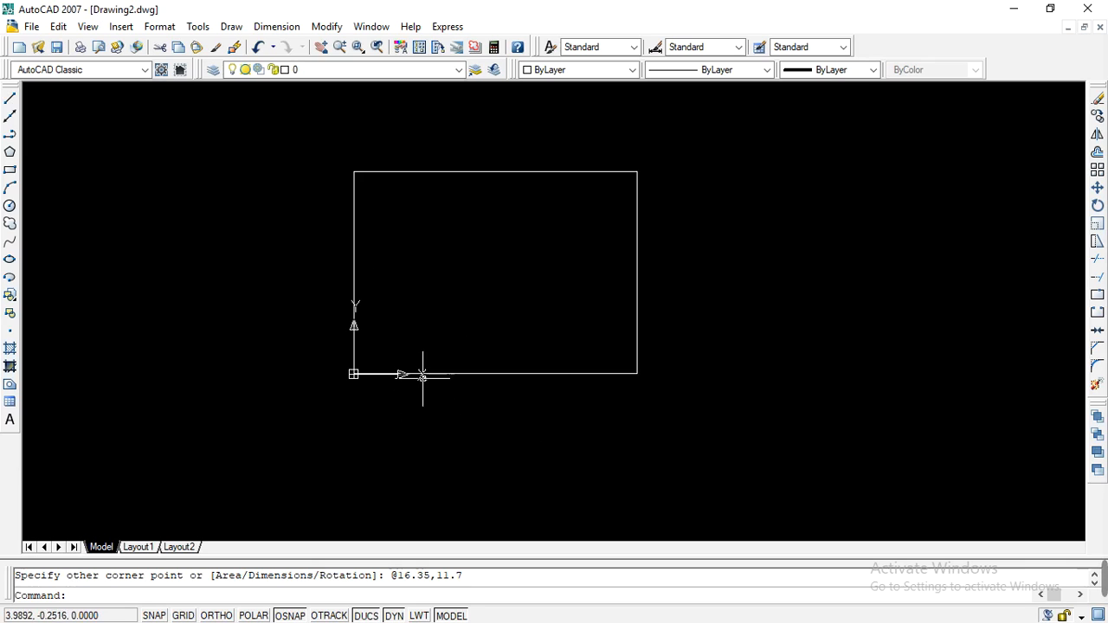
click(339, 179)
click(663, 420)
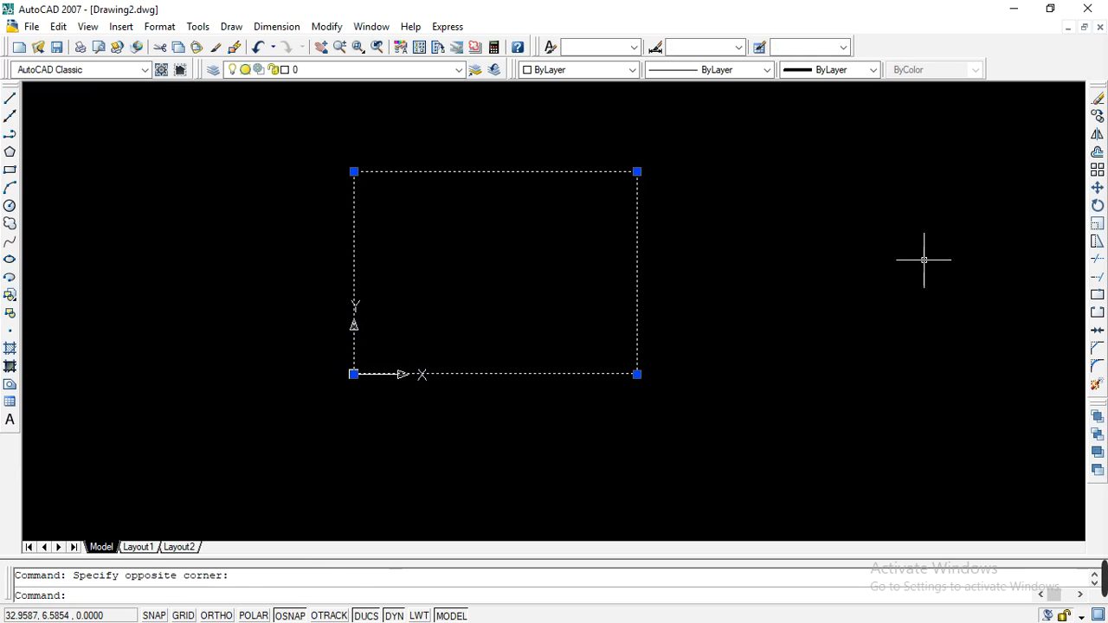
click(1097, 153)
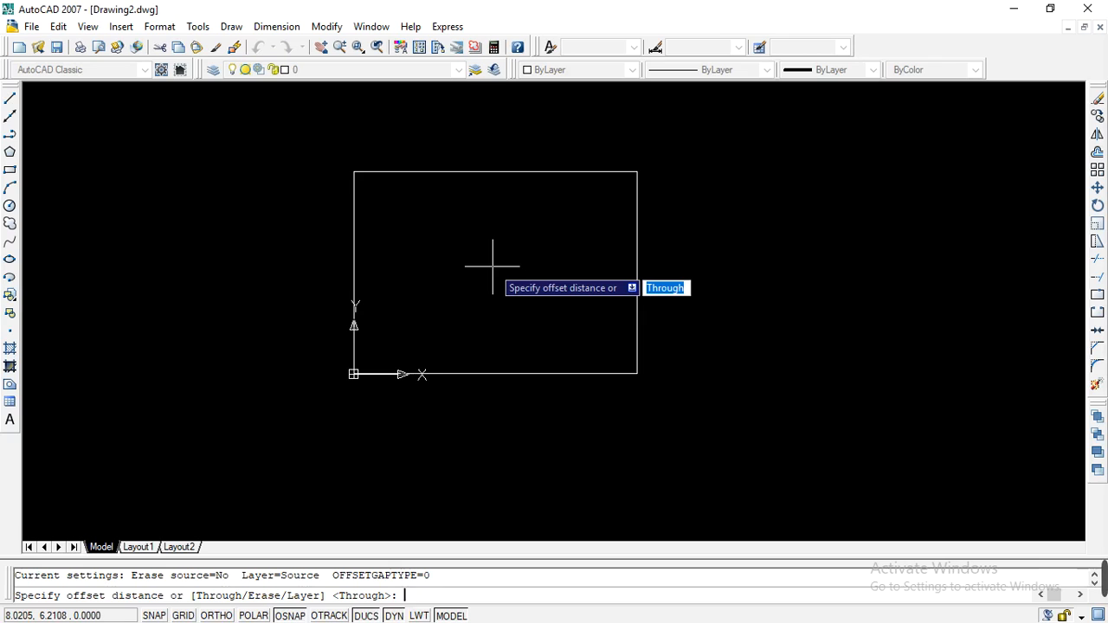
text(0.2)
key(Return)
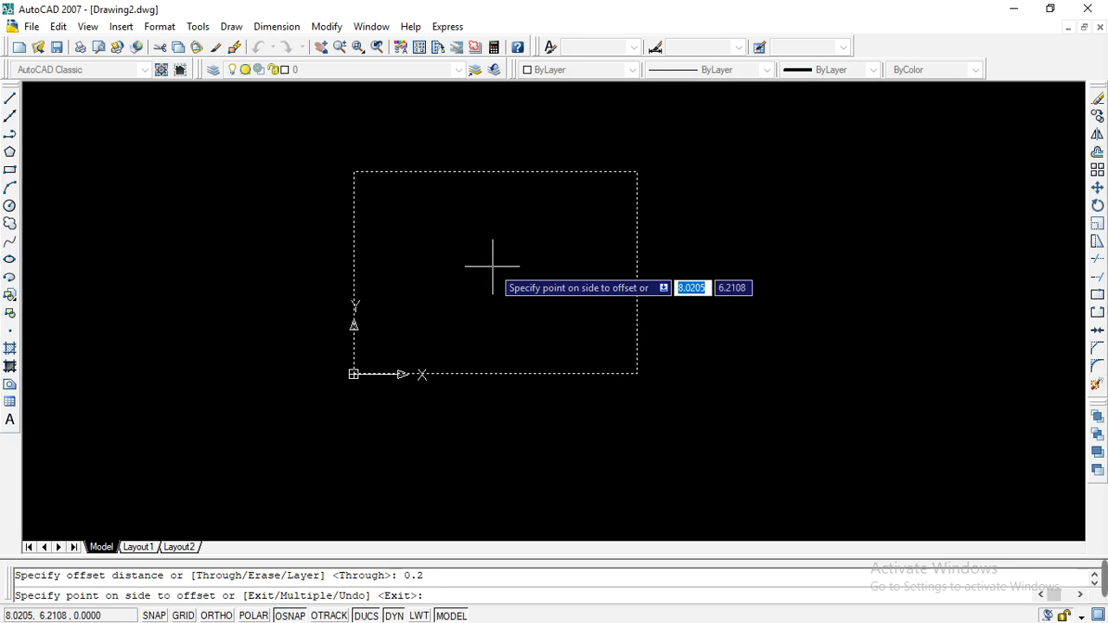
click(433, 273)
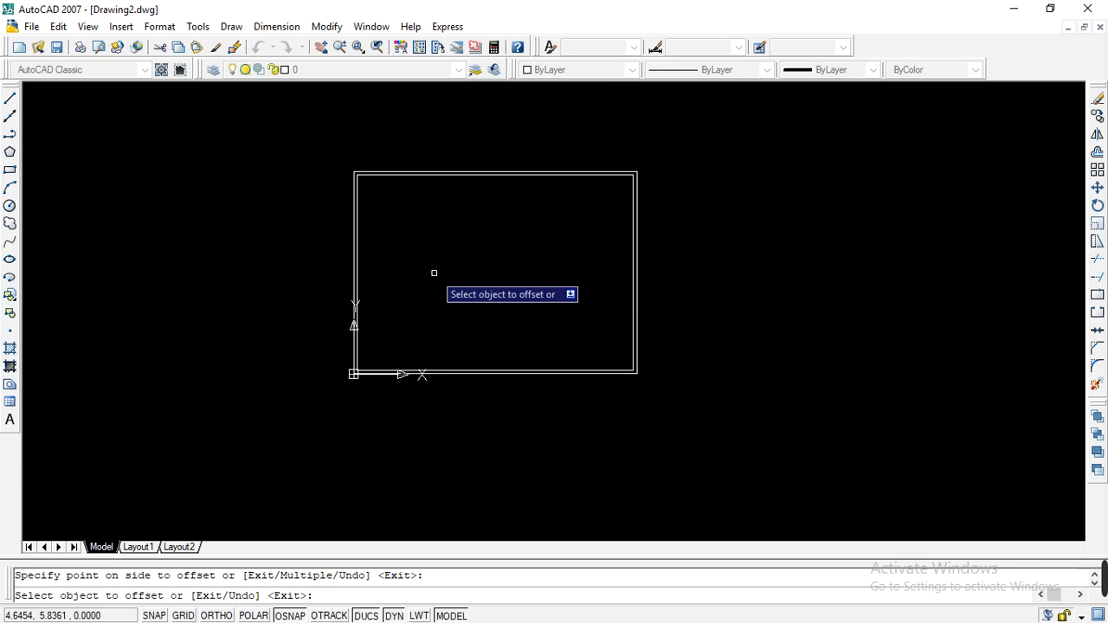
key(Escape)
Select both the outer and inner rectangles and move them to the WALL layer.
scroll(438, 279, up, 2)
scroll(433, 291, down, 3)
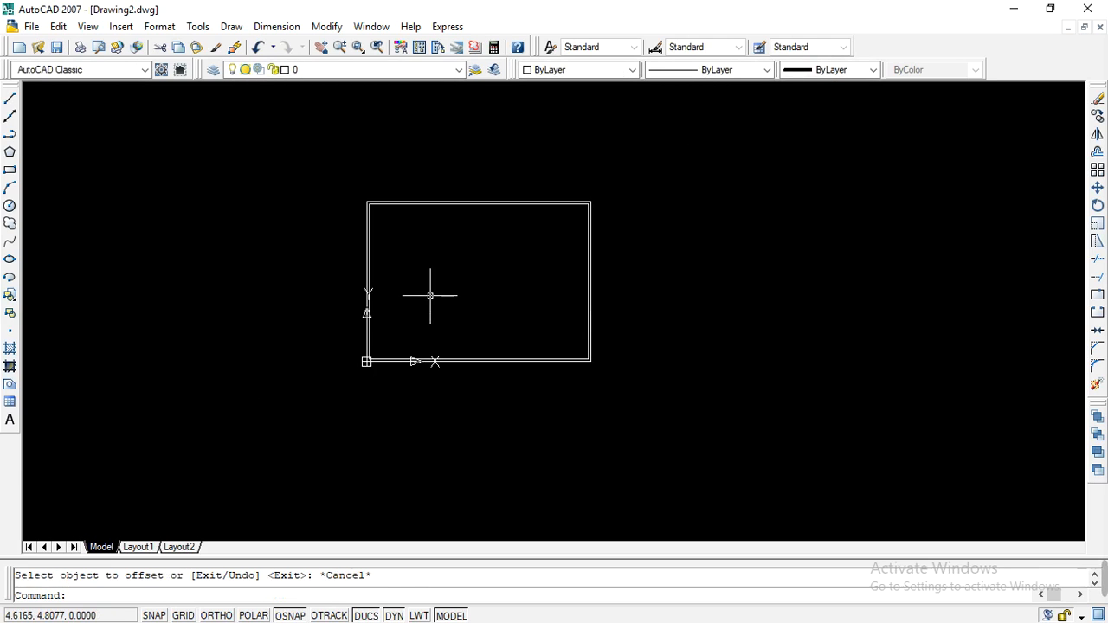
scroll(326, 303, down, 1)
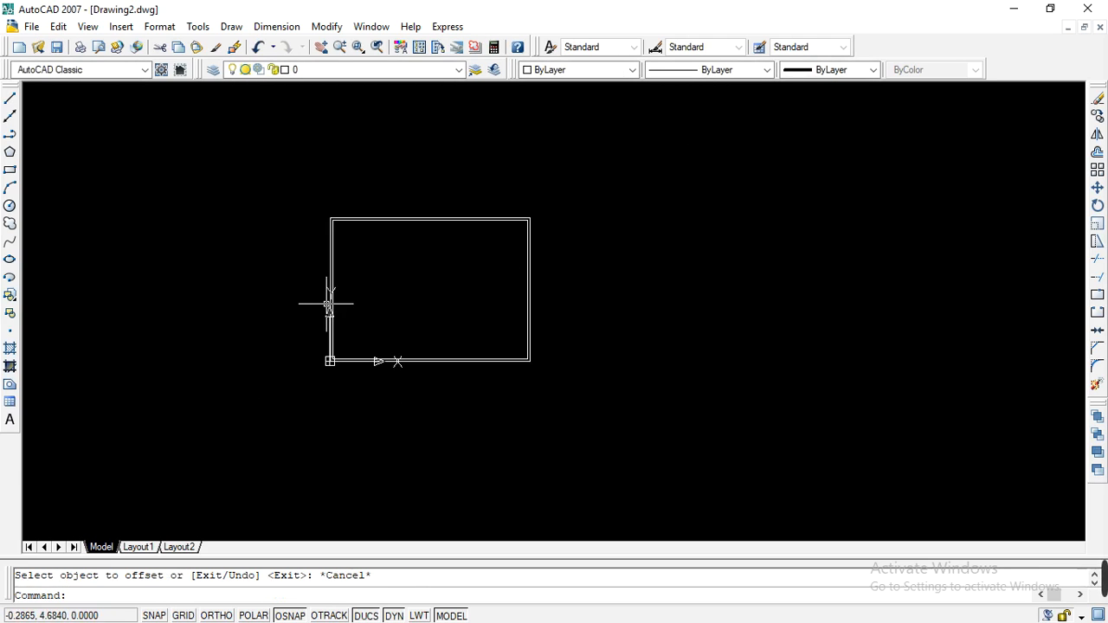
scroll(394, 353, up, 1)
scroll(495, 349, down, 1)
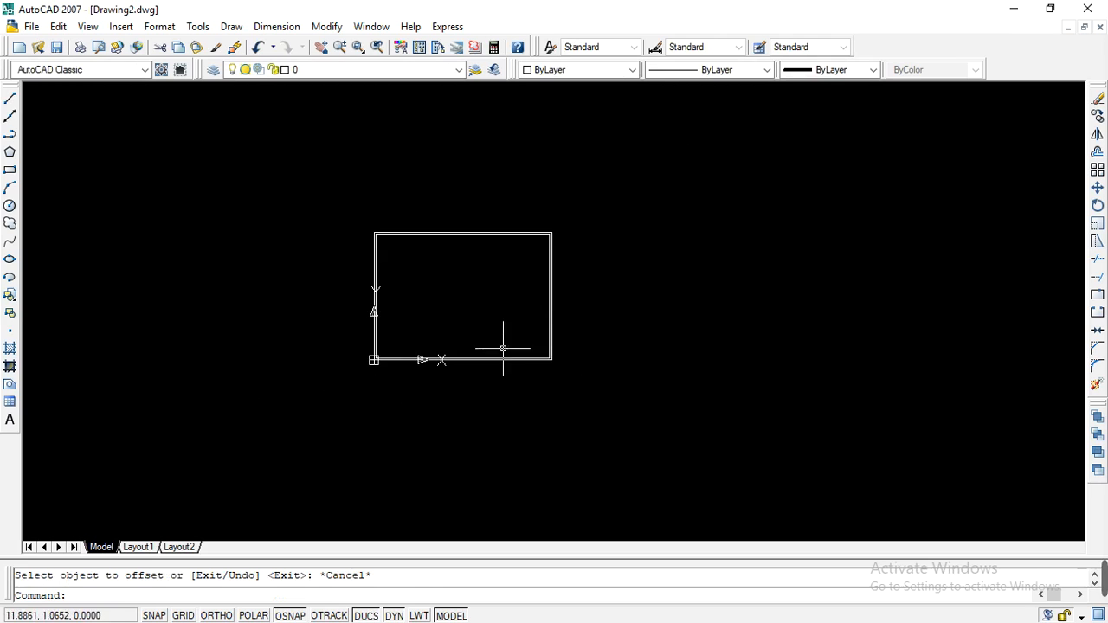
click(349, 199)
click(577, 401)
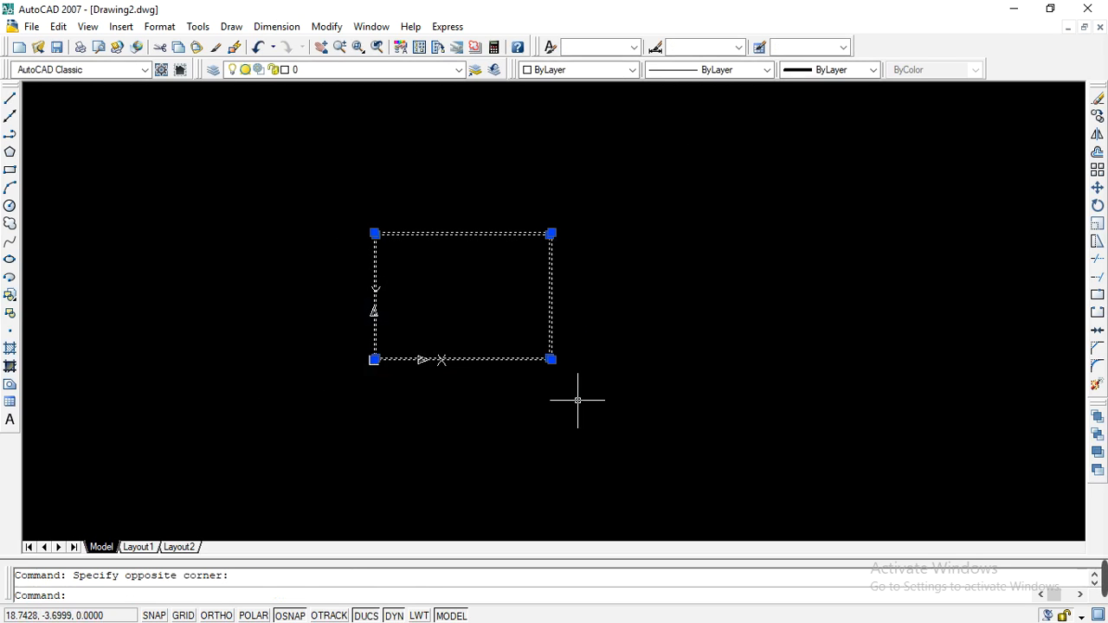
scroll(453, 294, up, 1)
scroll(459, 304, down, 1)
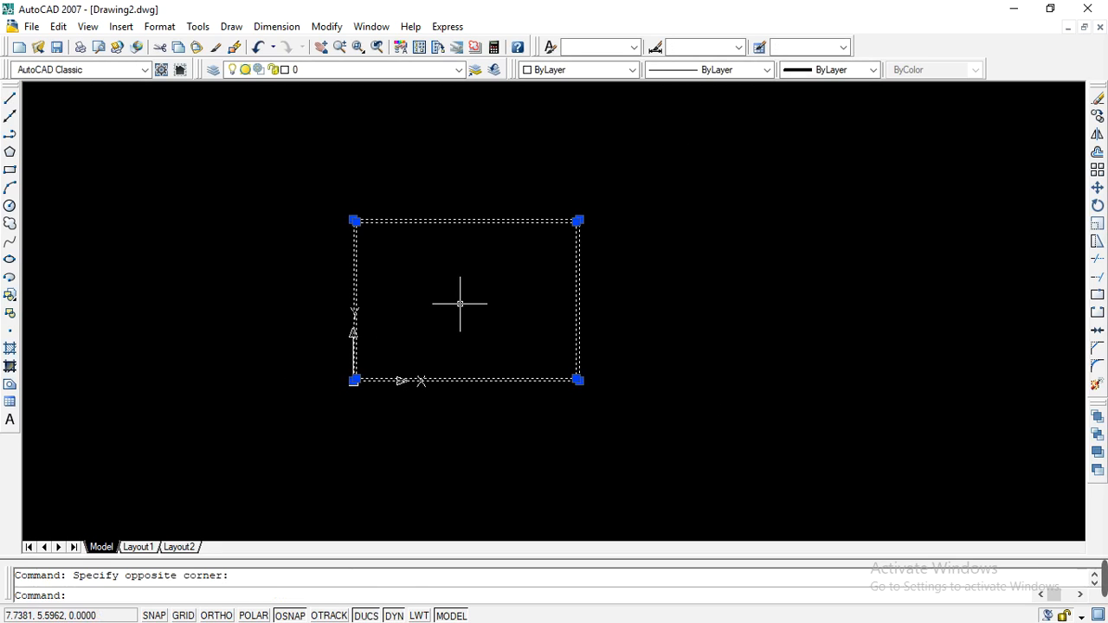
click(439, 71)
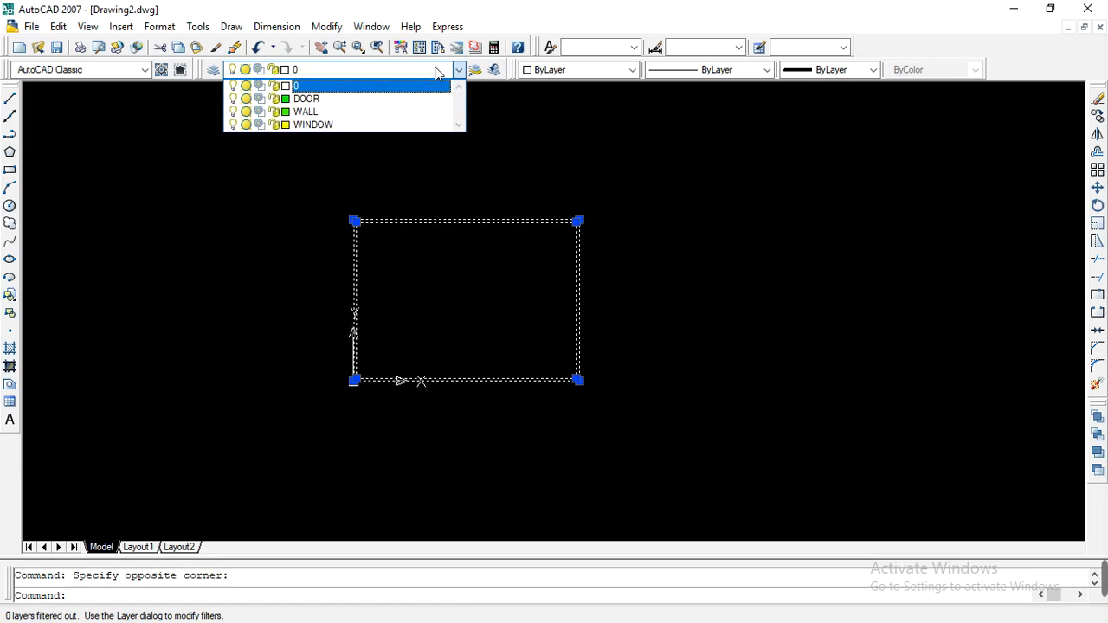
click(408, 119)
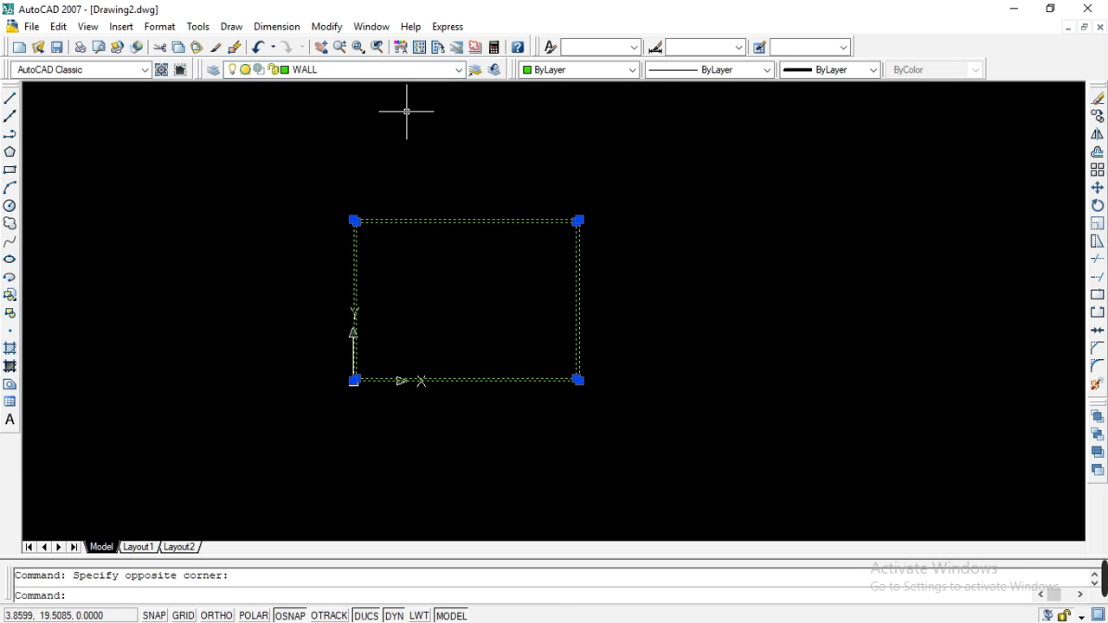
key(Escape)
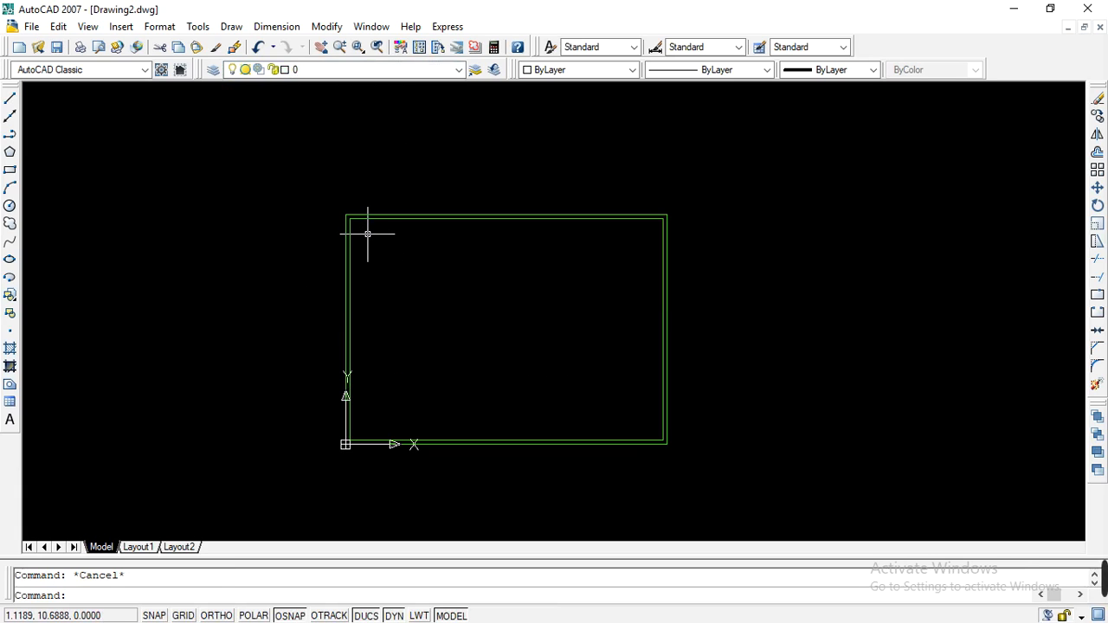
scroll(387, 270, down, 2)
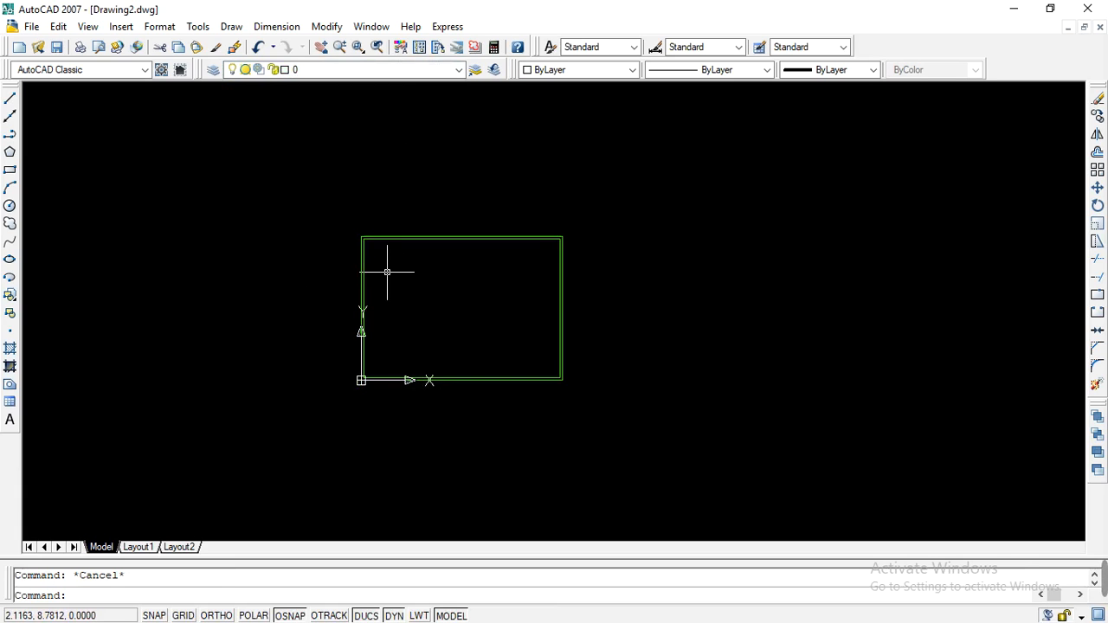
scroll(478, 372, up, 2)
scroll(373, 347, down, 1)
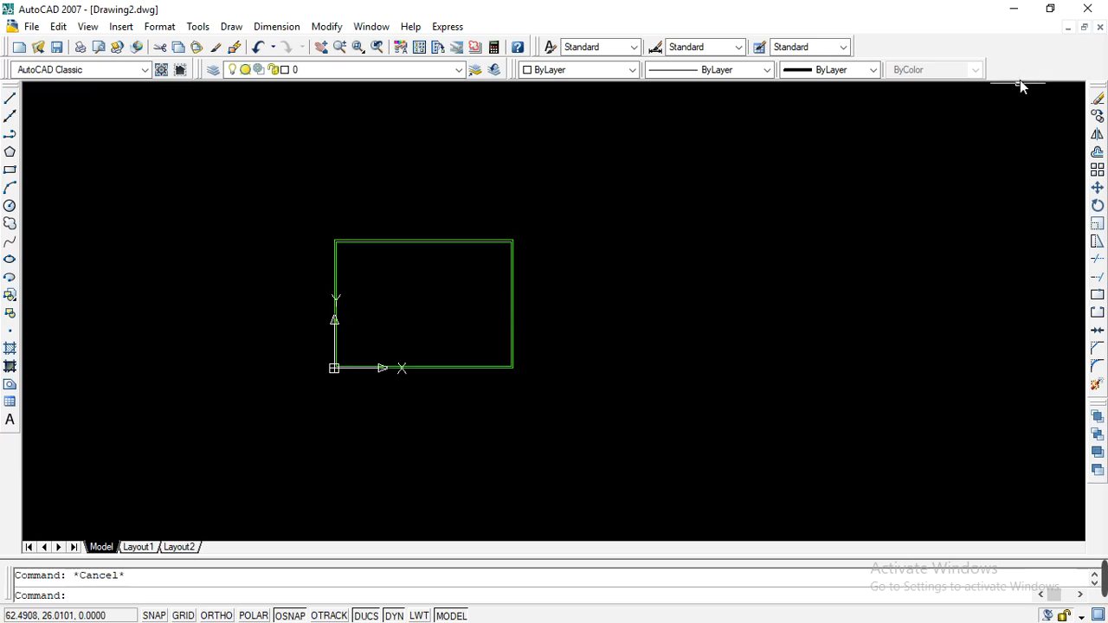
click(1012, 17)
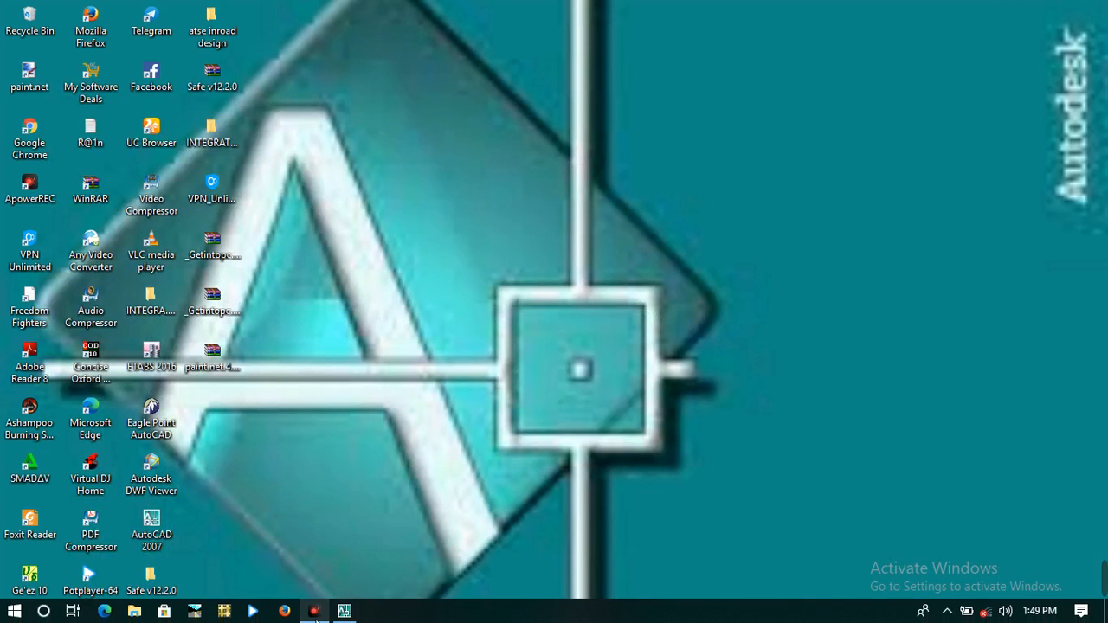
click(779, 161)
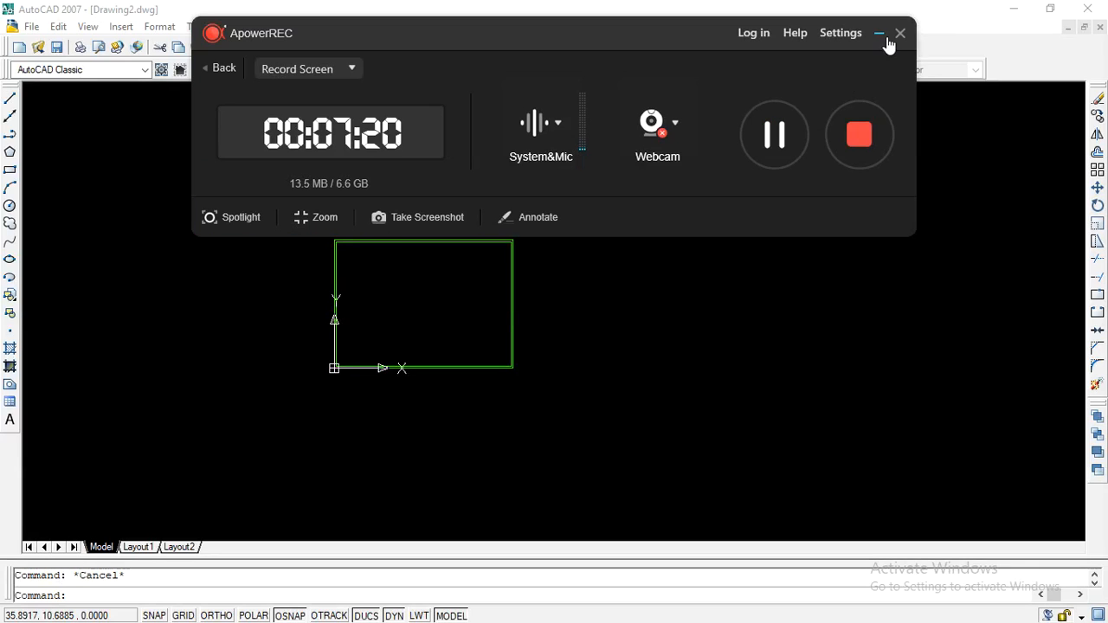
click(882, 35)
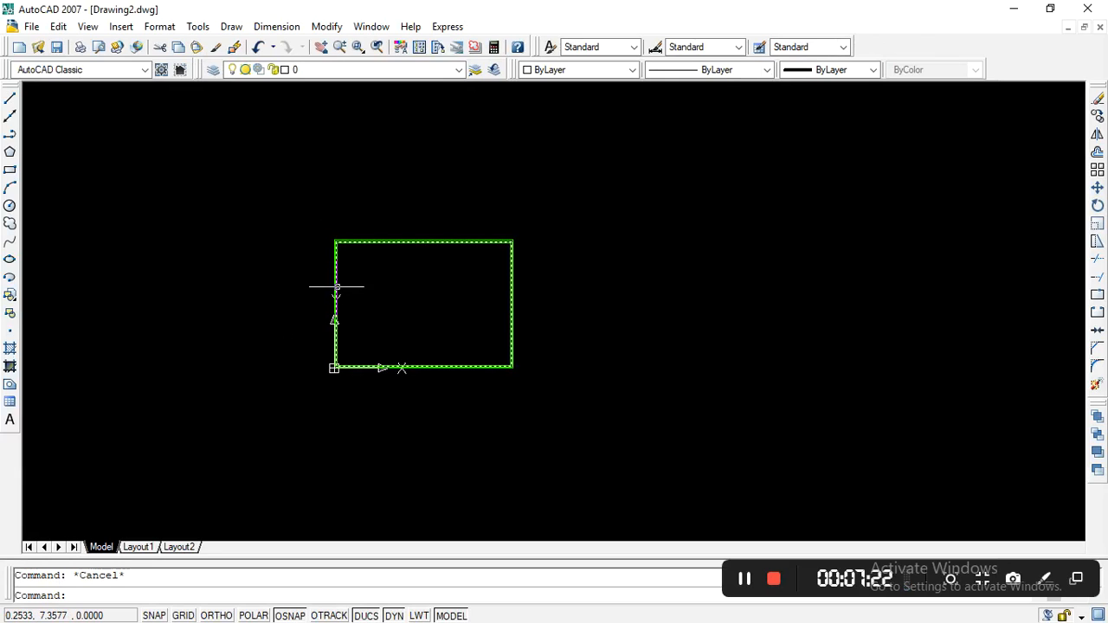
With Ortho on, draw a line 5 units leftward from the inner rectangle's upper-right corner along the top wall.
click(10, 100)
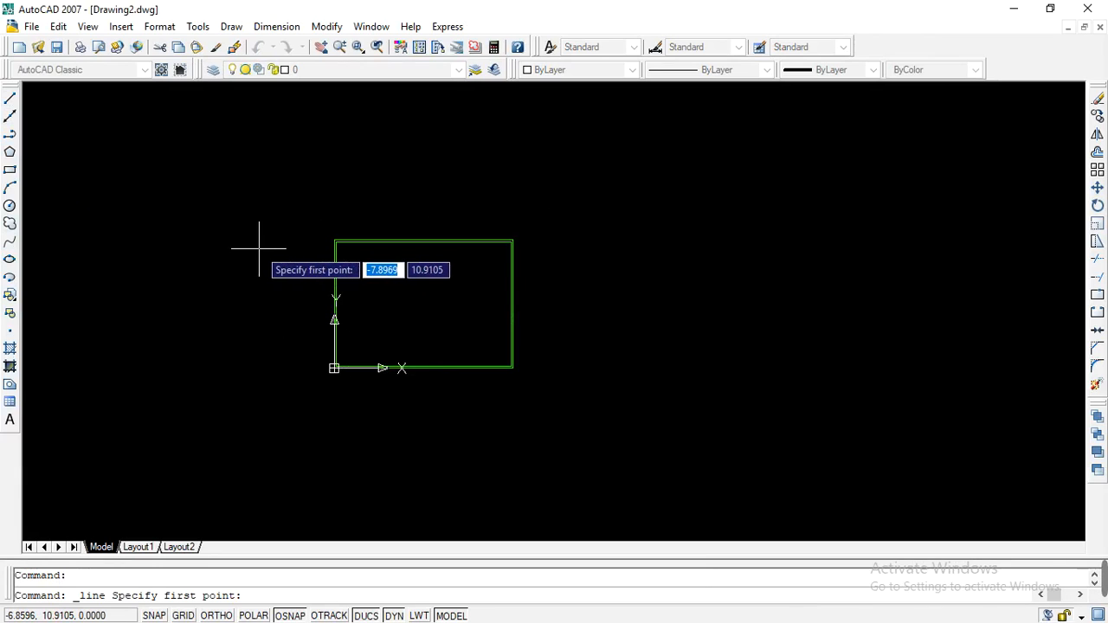
scroll(466, 264, up, 1)
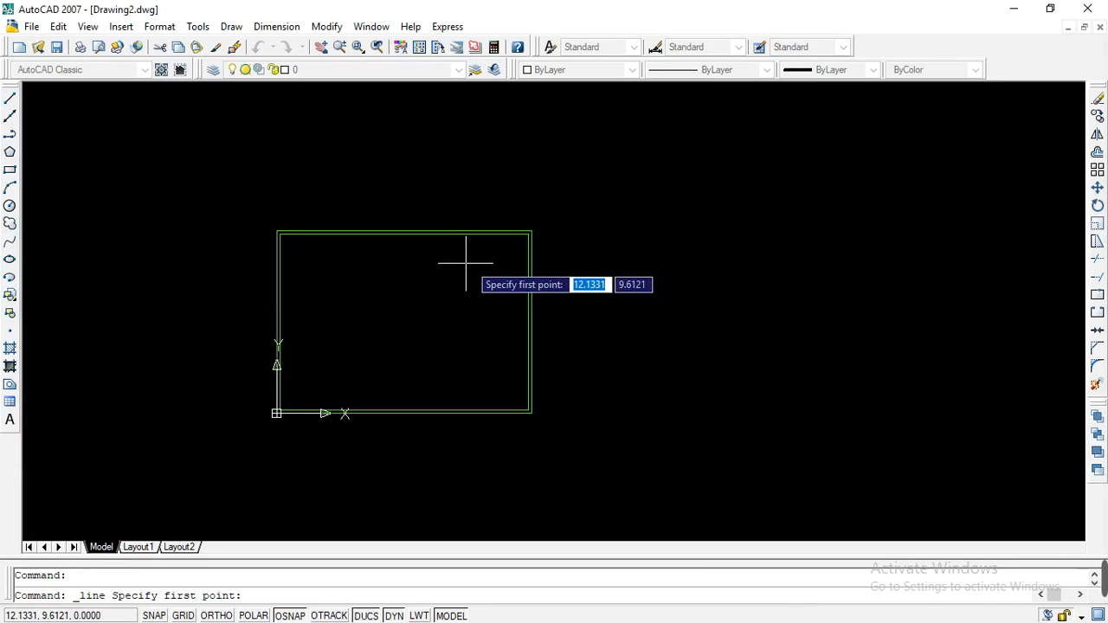
scroll(529, 235, up, 3)
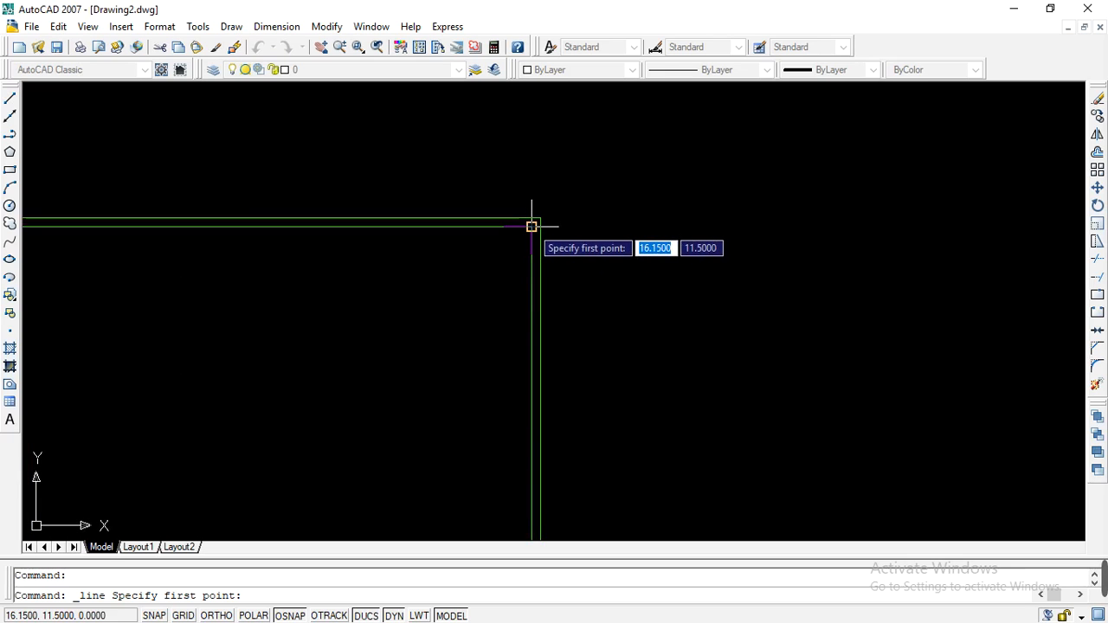
click(532, 226)
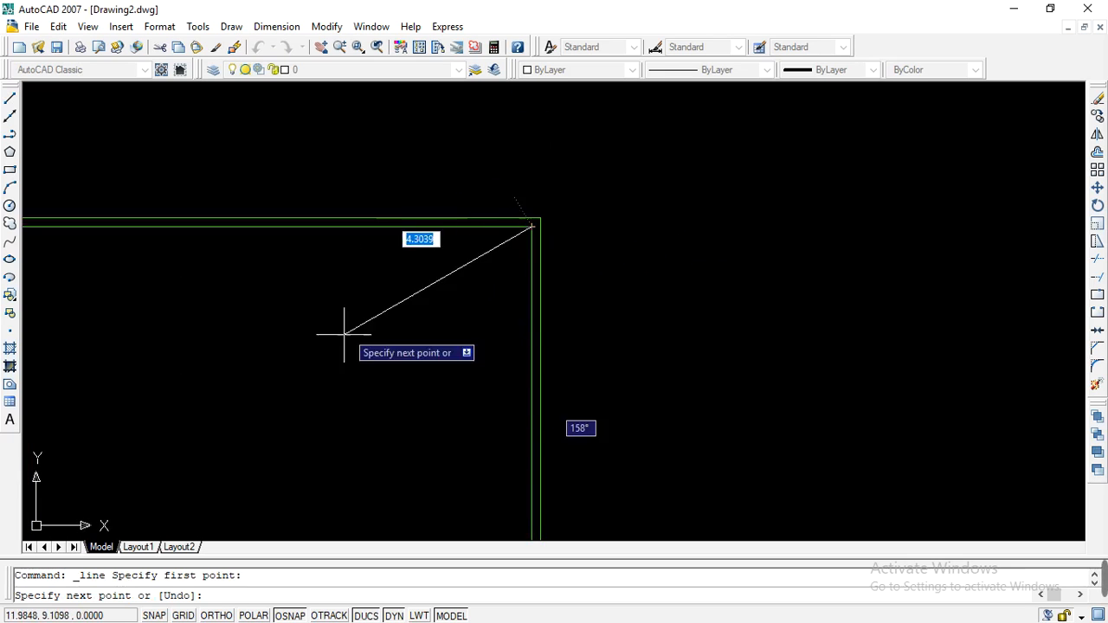
click(217, 615)
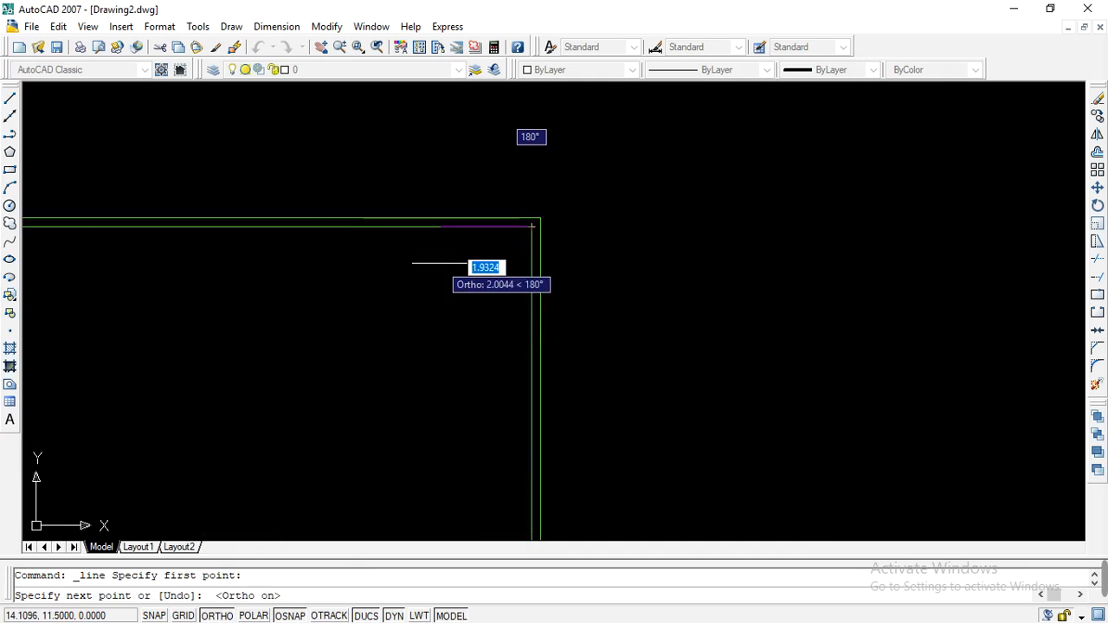
scroll(458, 241, up, 2)
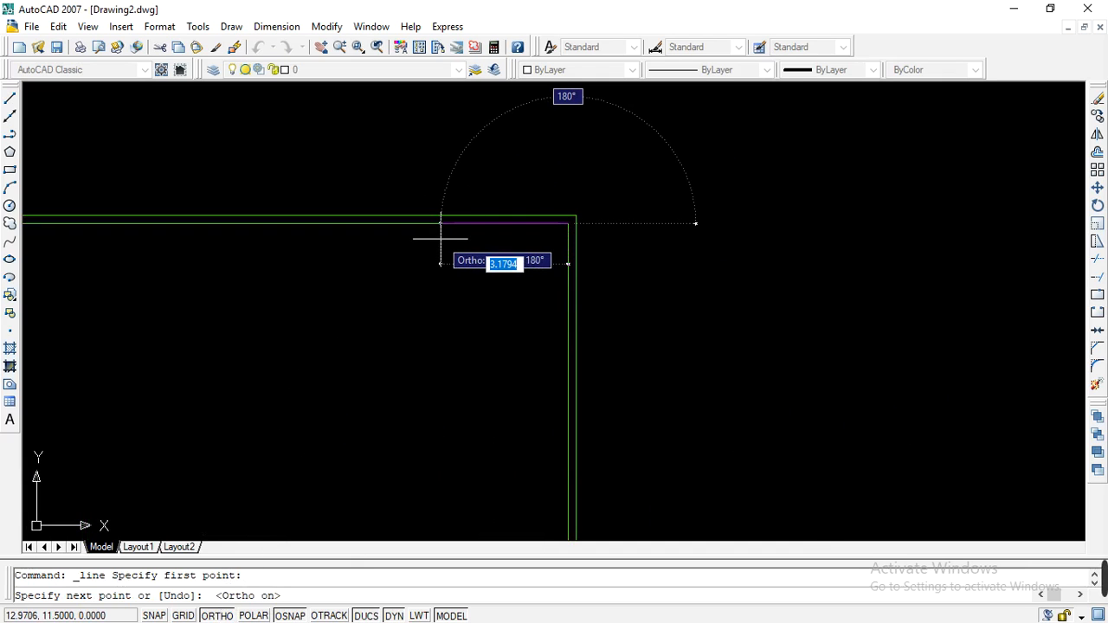
text(5)
key(Return)
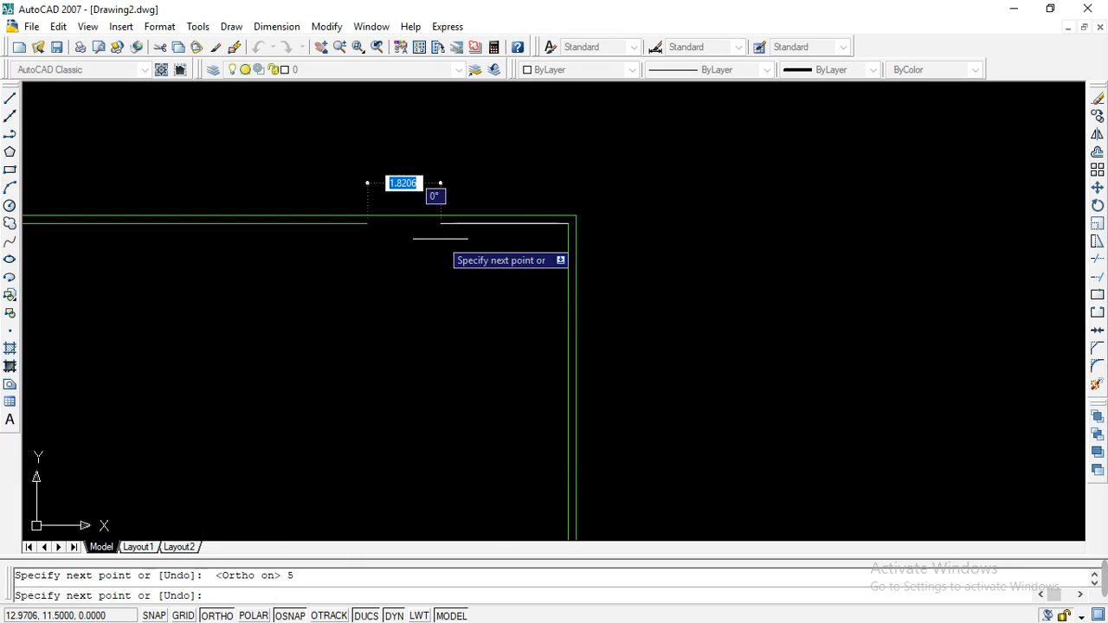
Continue the line straight down about 12.93 units, past the bottom wall, and end the Line command.
scroll(554, 155, down, 2)
scroll(437, 285, down, 1)
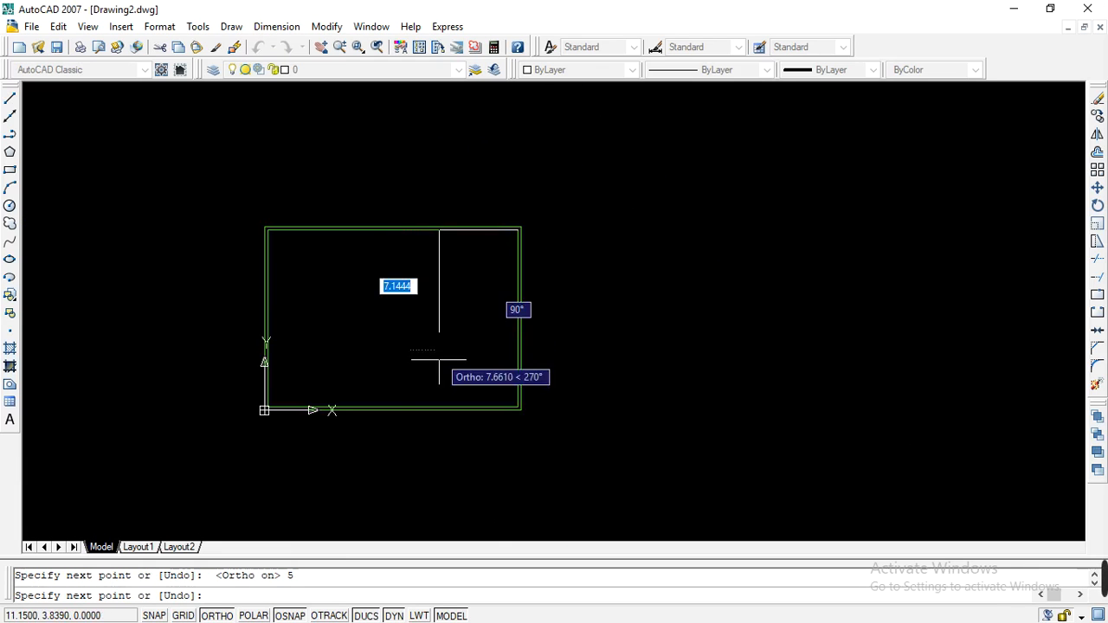
scroll(438, 420, up, 2)
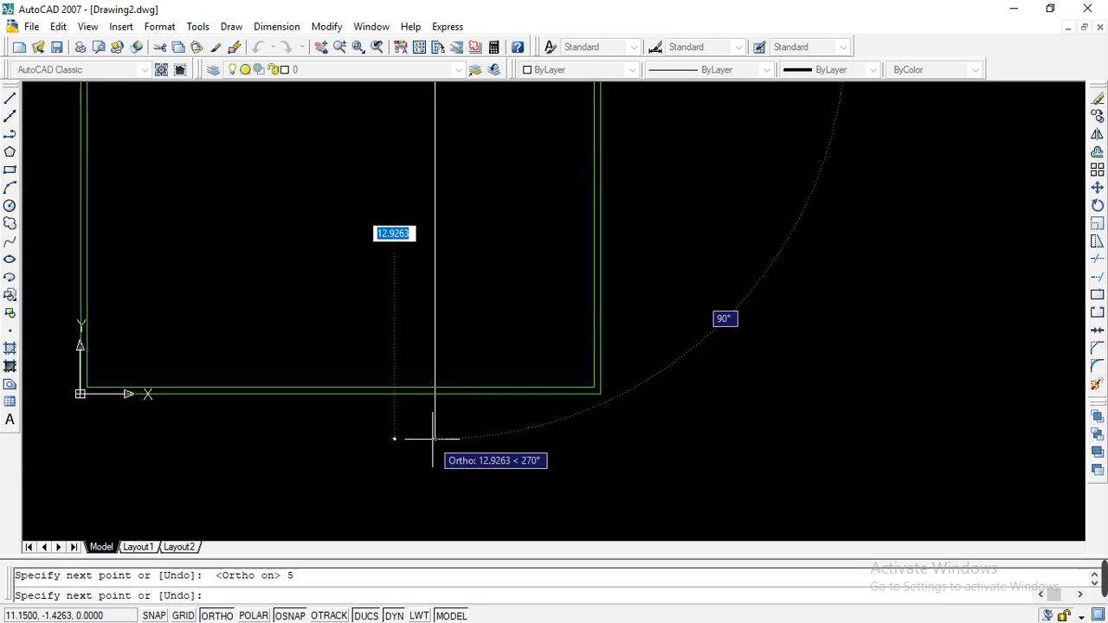
click(433, 439)
key(Escape)
scroll(433, 439, down, 3)
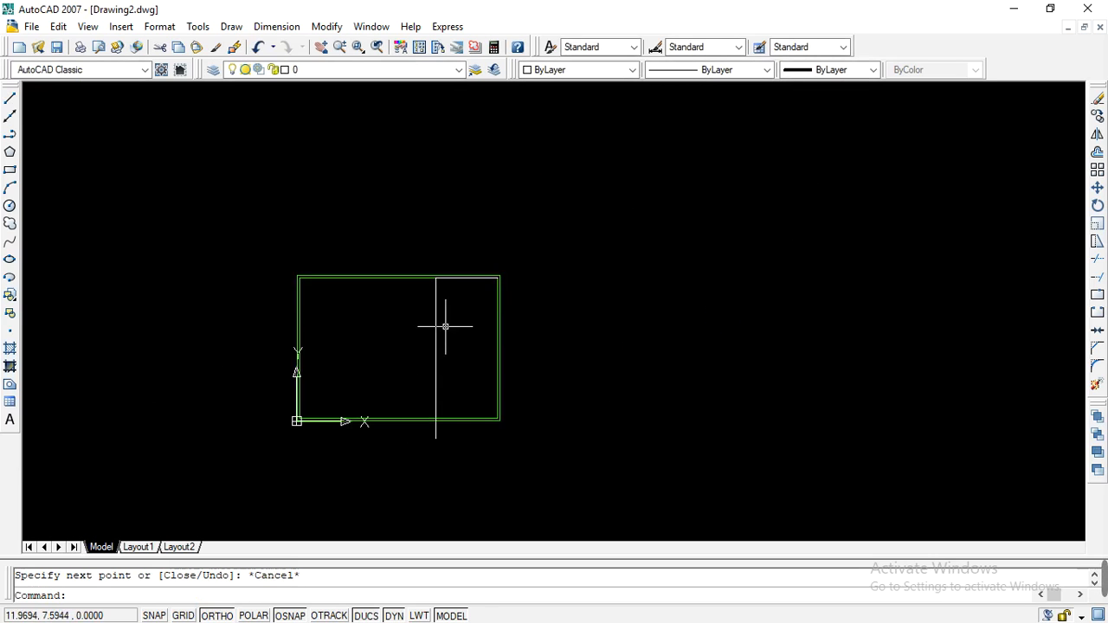
Erase the 5-unit horizontal helper line along the inner top wall edge.
scroll(440, 297, up, 4)
scroll(453, 267, down, 2)
scroll(449, 269, up, 2)
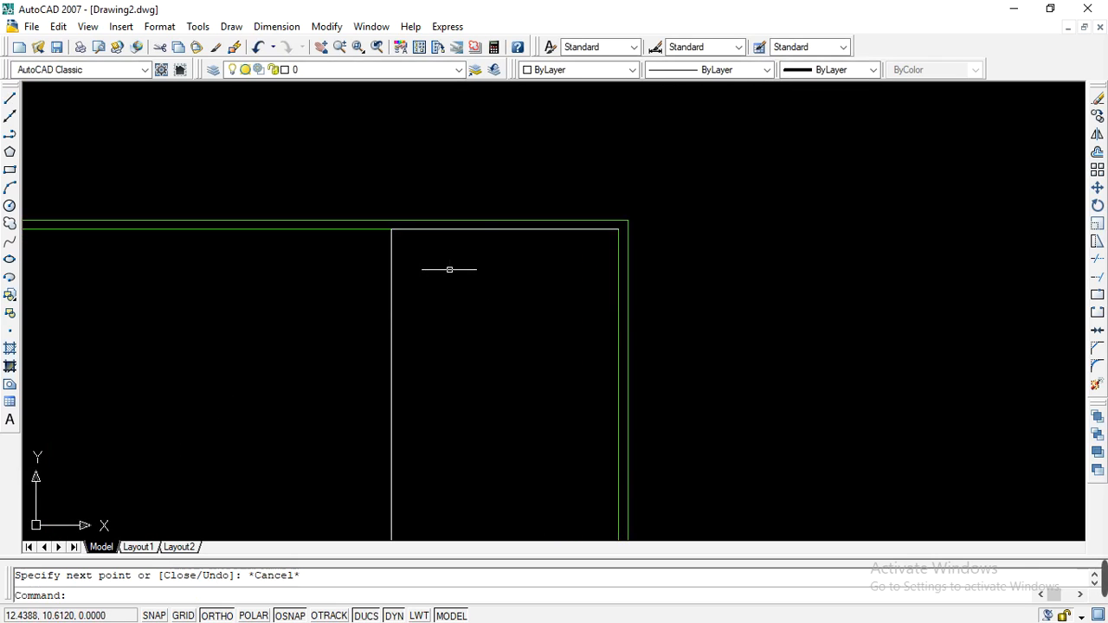
scroll(460, 235, up, 3)
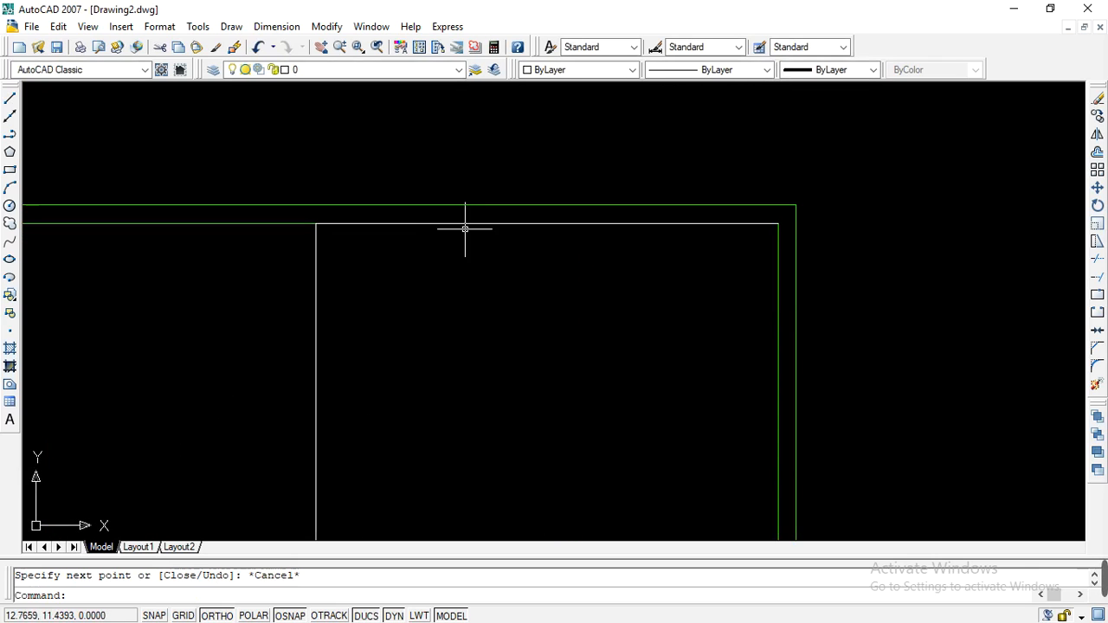
click(467, 226)
scroll(421, 252, down, 2)
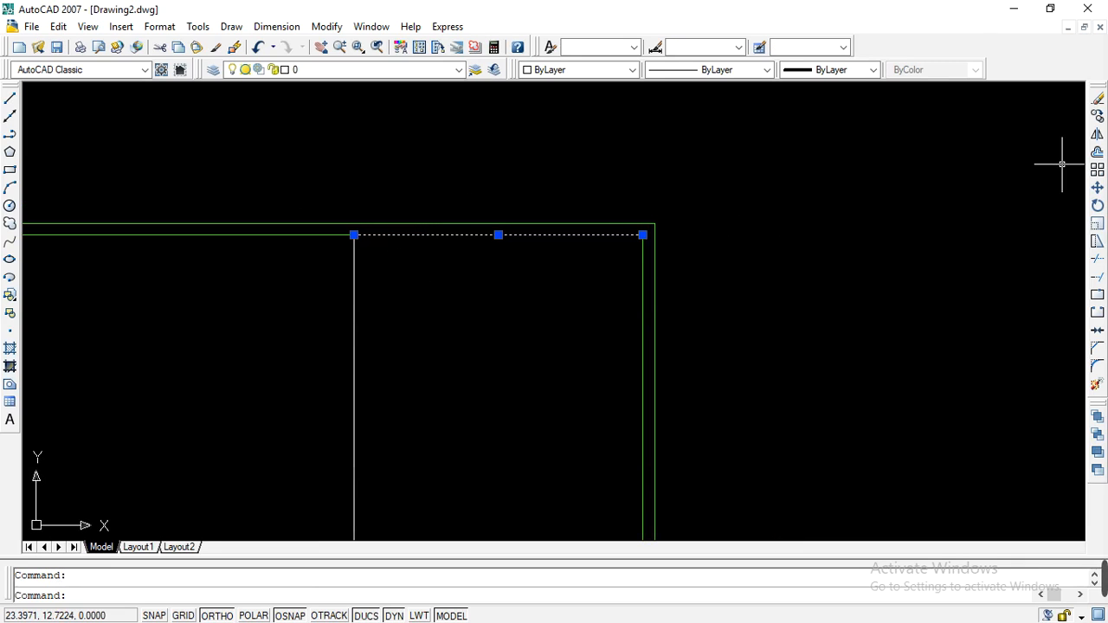
click(1098, 102)
scroll(494, 247, down, 4)
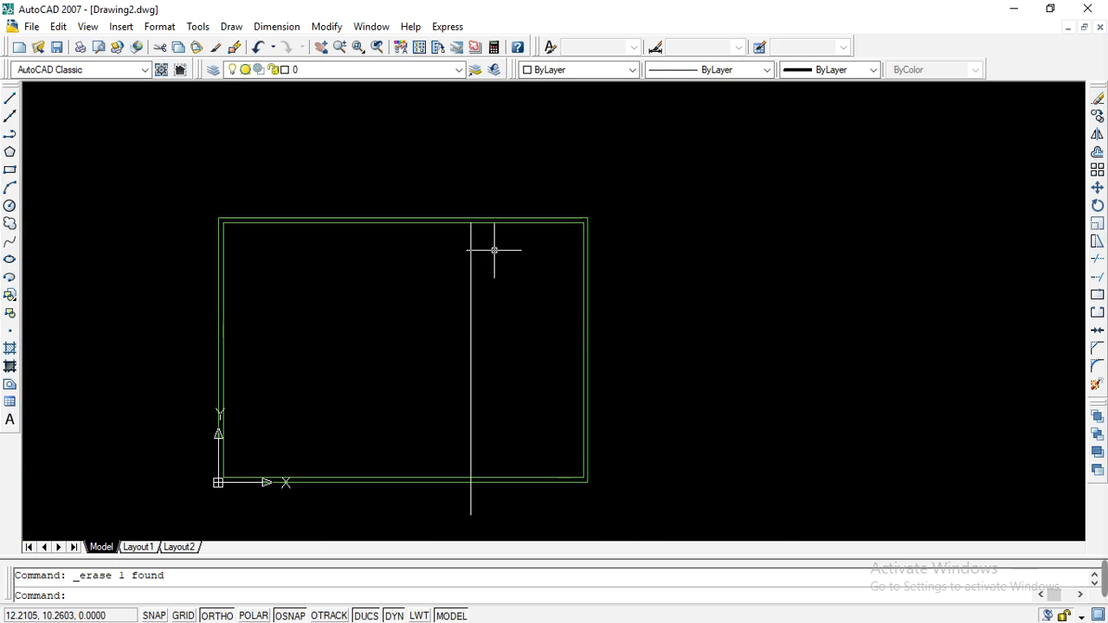
scroll(479, 497, up, 2)
scroll(446, 445, down, 3)
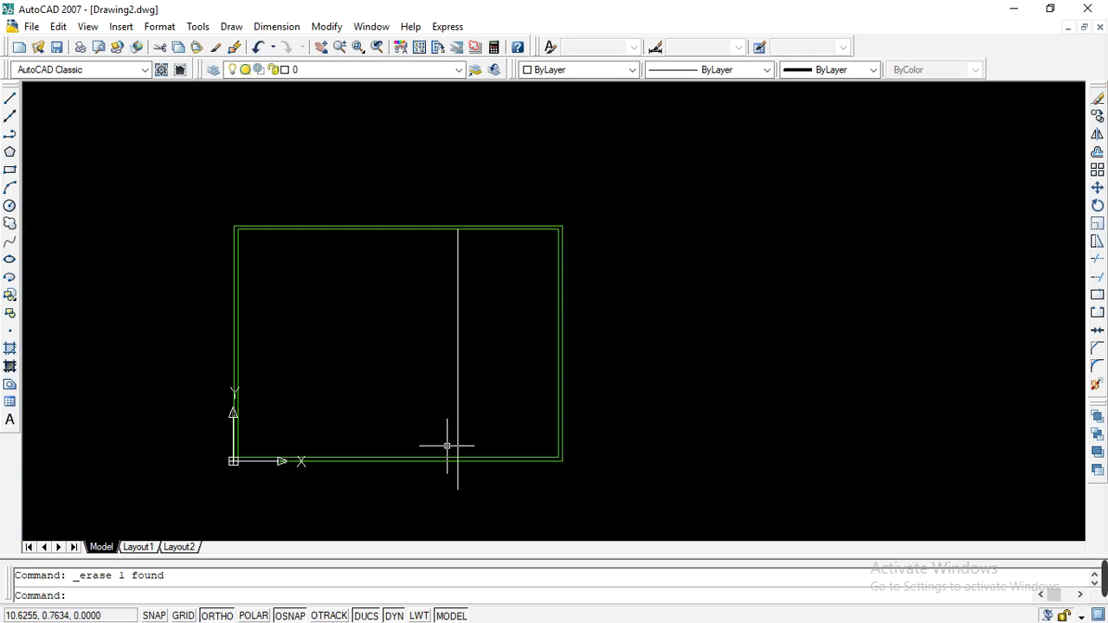
Trim the vertical line's overhang back to the inner edge of the bottom wall.
scroll(463, 490, up, 2)
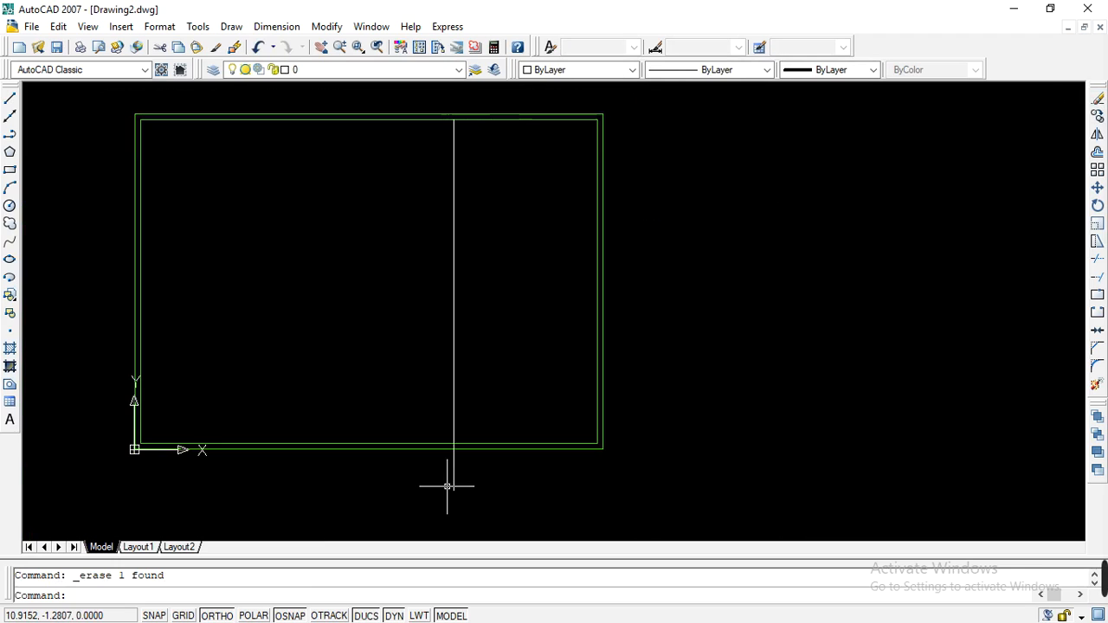
scroll(448, 486, up, 3)
scroll(459, 476, down, 2)
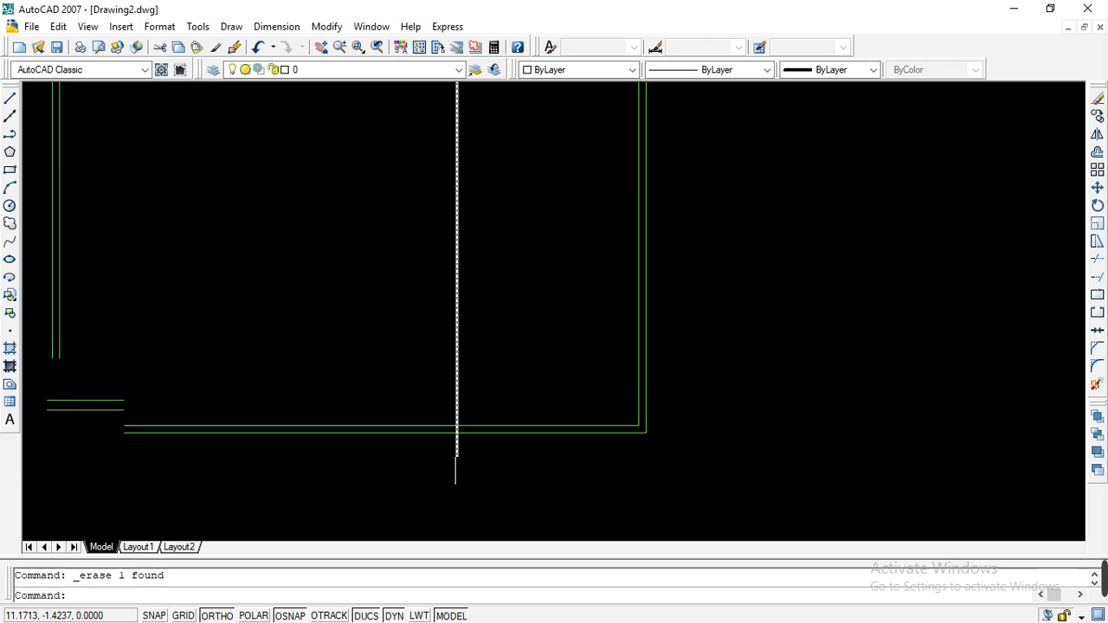
scroll(456, 482, up, 3)
scroll(501, 486, down, 2)
scroll(769, 404, down, 4)
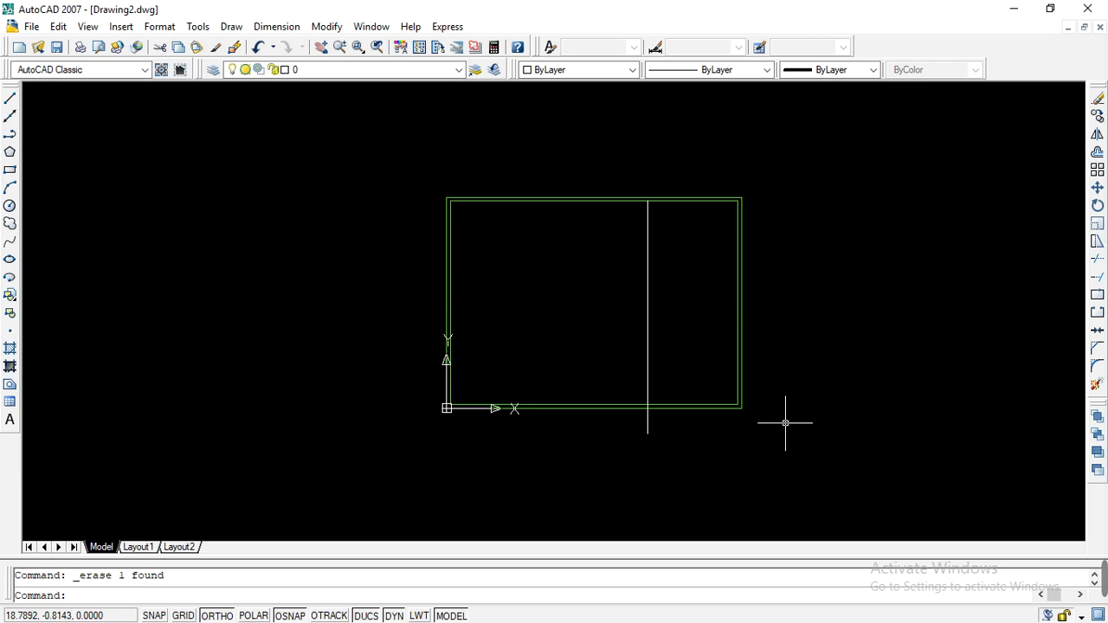
click(1097, 267)
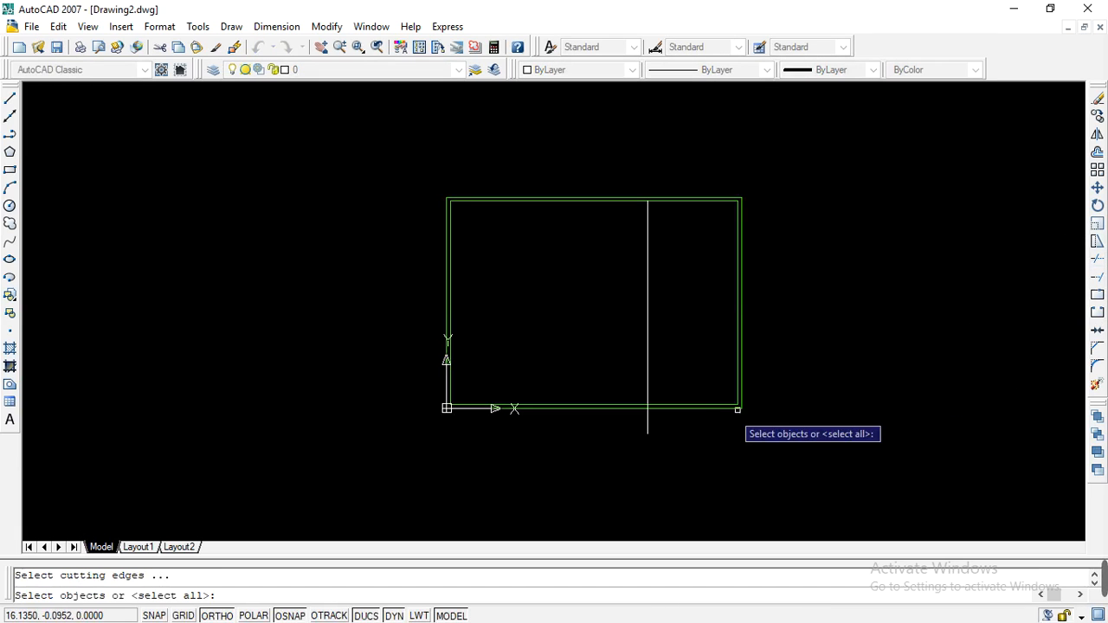
scroll(663, 422, up, 2)
scroll(661, 424, up, 5)
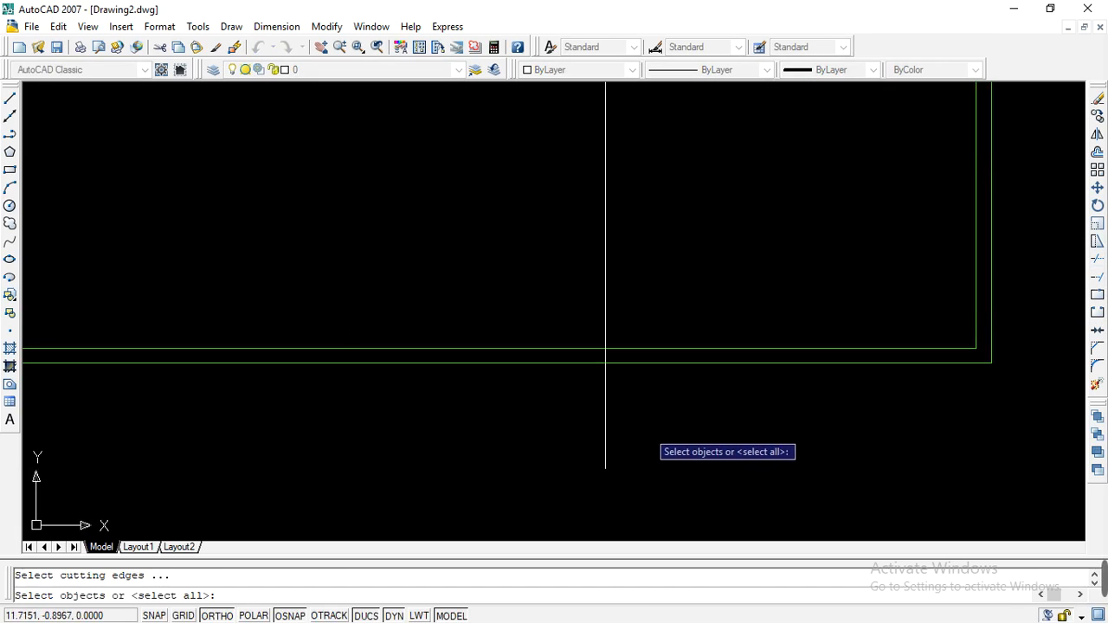
key(Return)
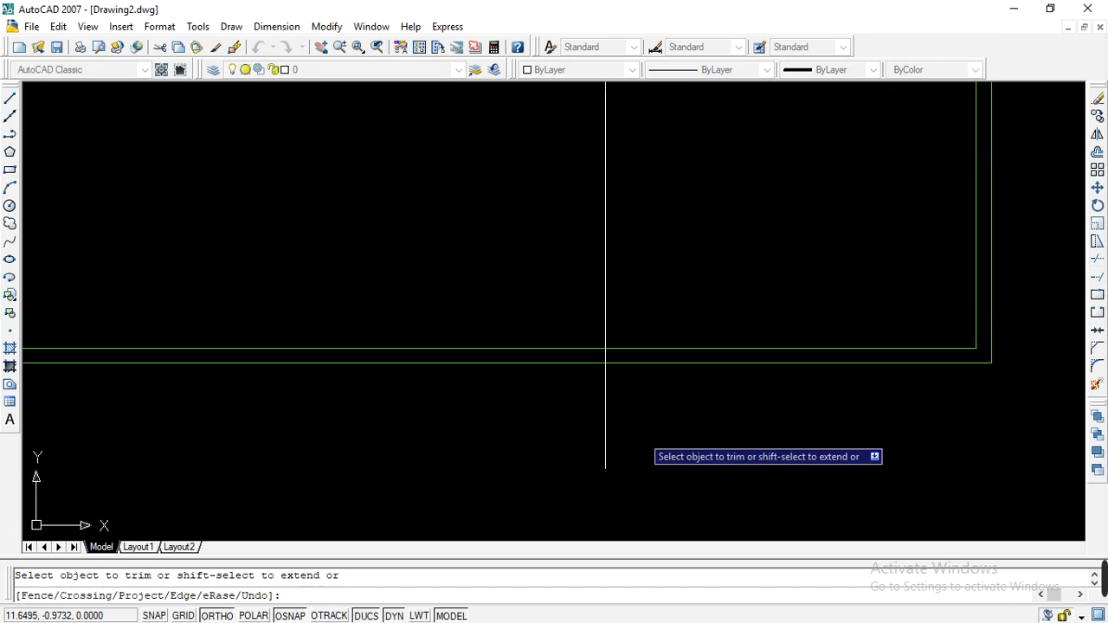
click(605, 459)
scroll(591, 368, up, 3)
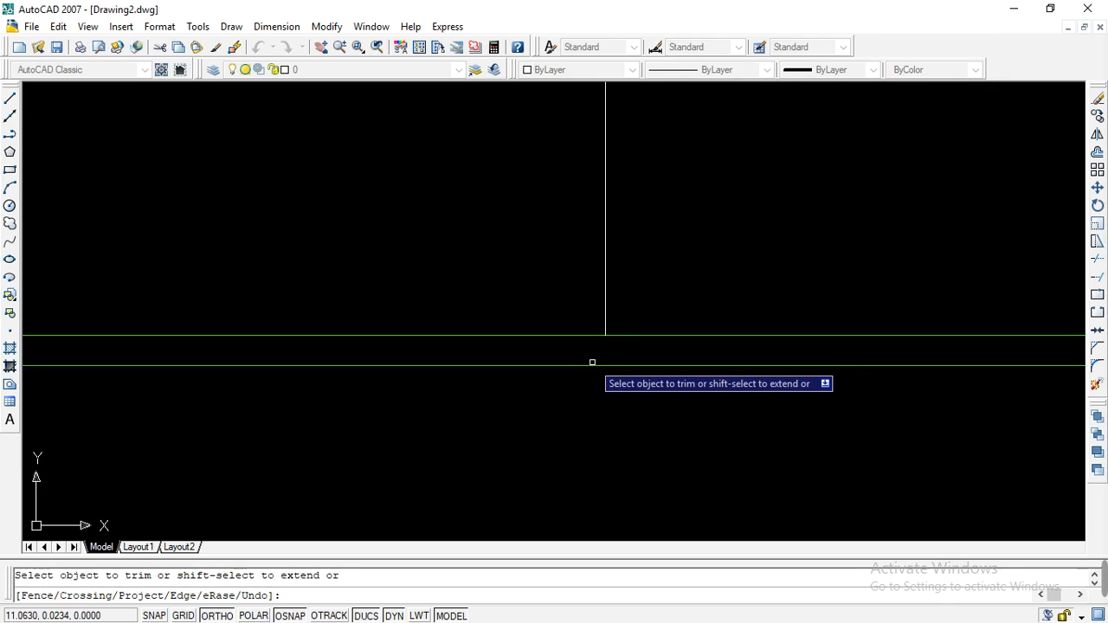
key(Escape)
Select the vertical interior line and view its properties, then close them.
scroll(514, 400, down, 5)
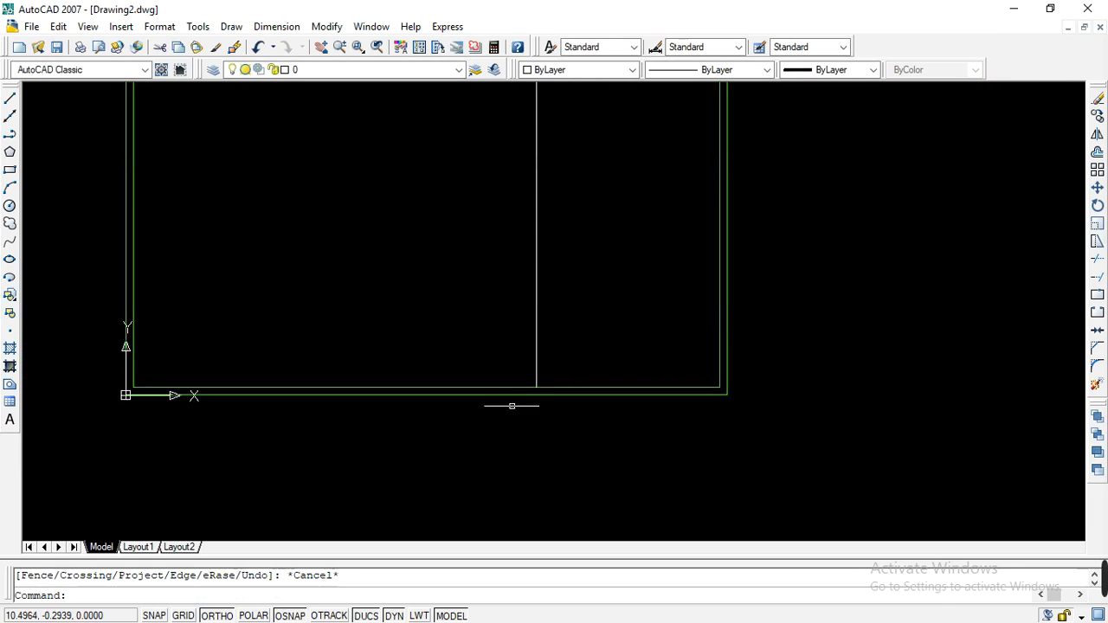
scroll(512, 405, down, 2)
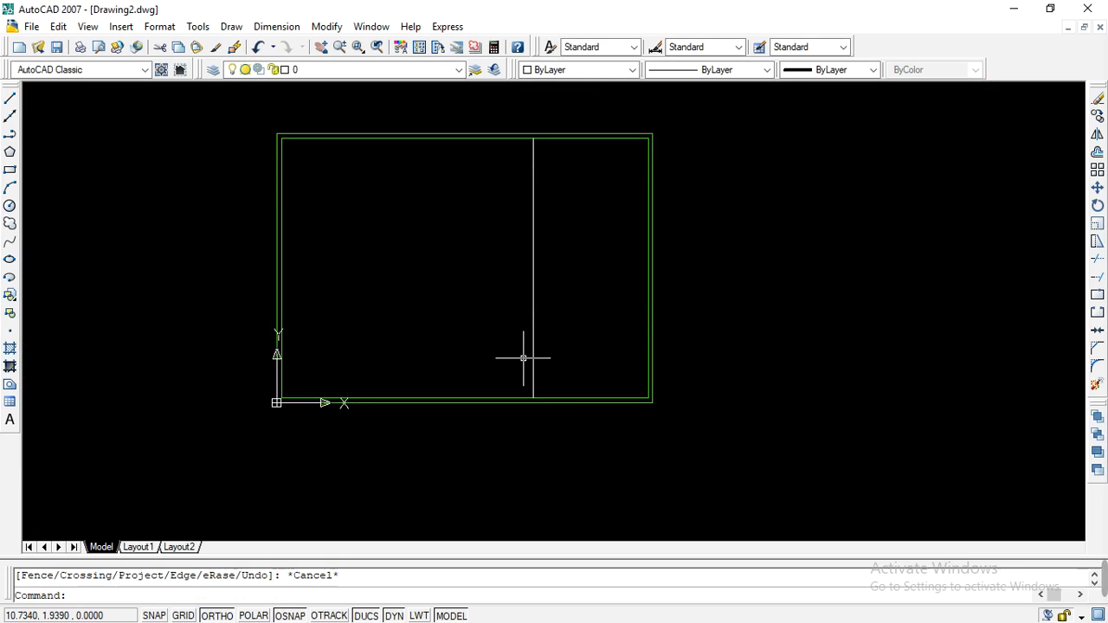
scroll(523, 358, up, 2)
scroll(559, 358, down, 2)
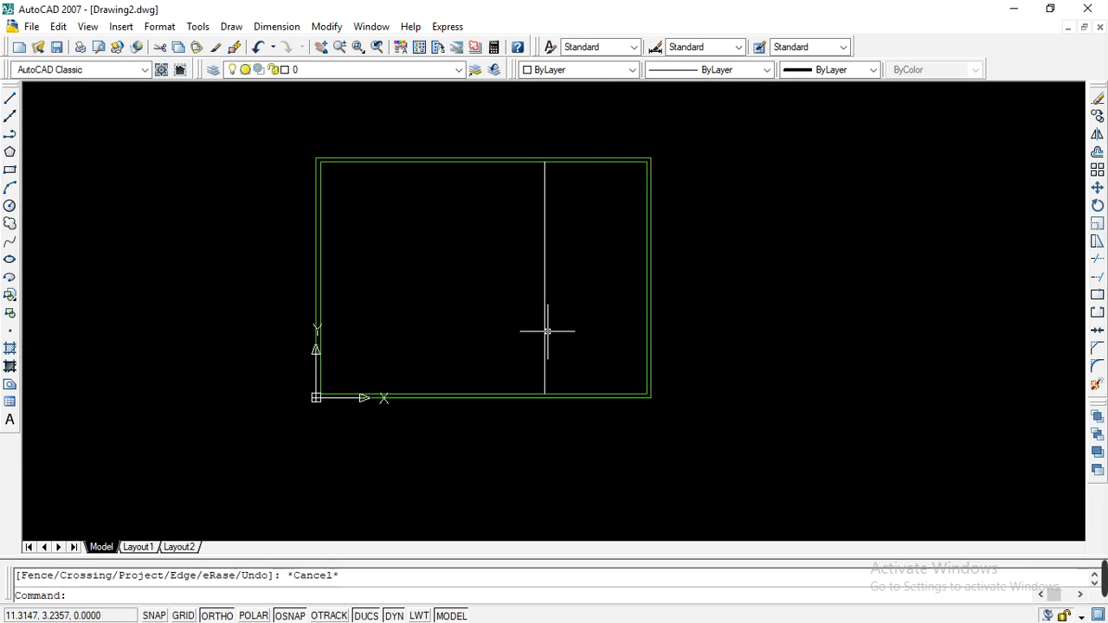
click(544, 332)
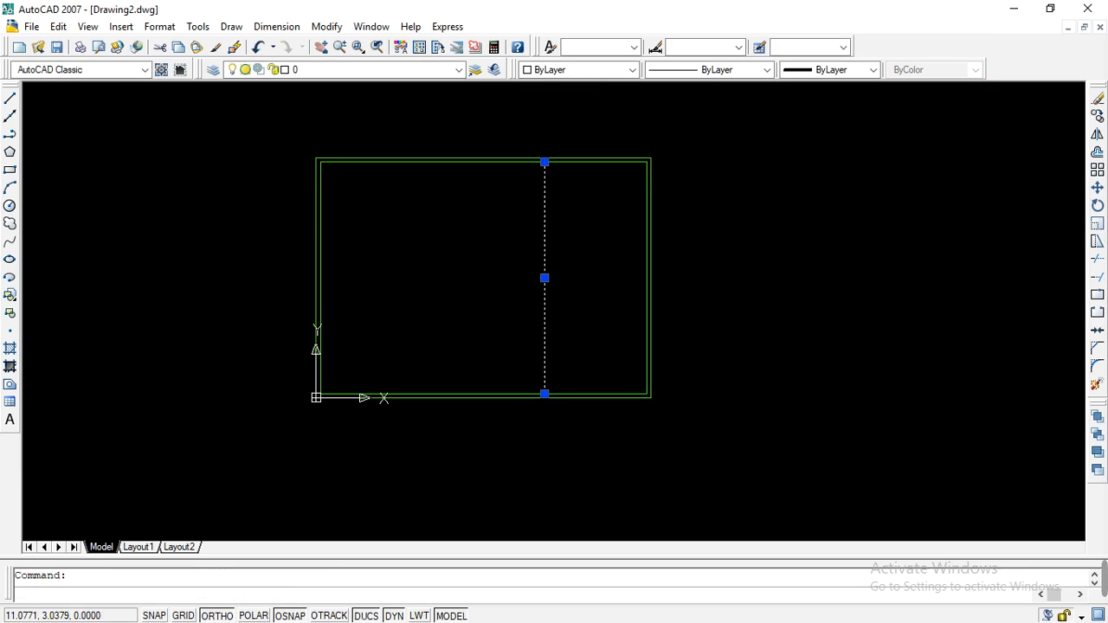
key(ctrl+1)
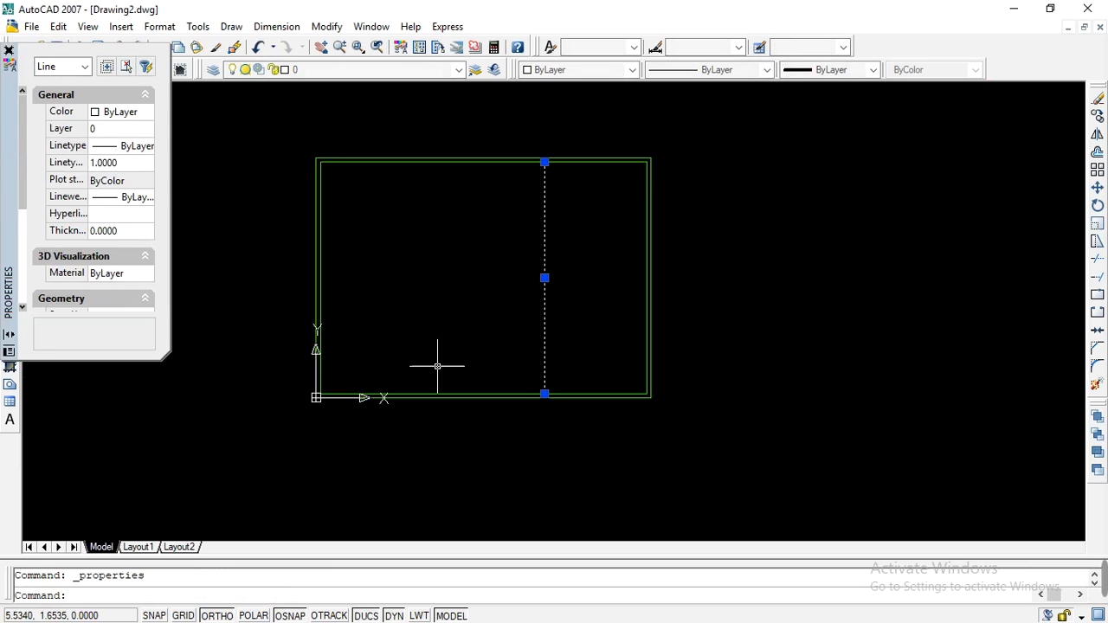
click(7, 51)
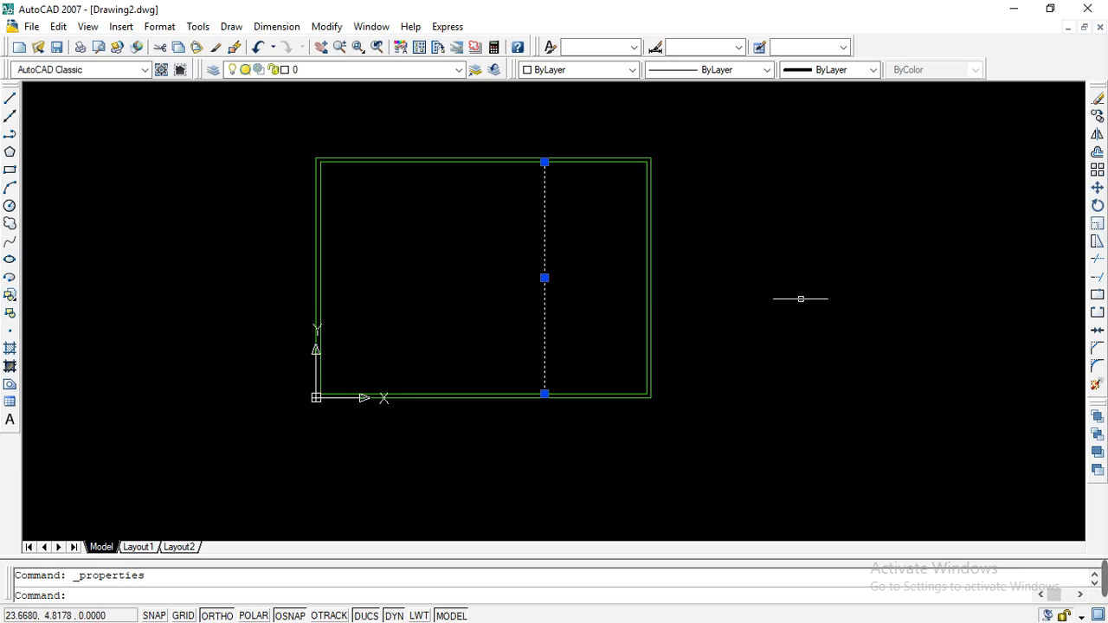
scroll(559, 142, up, 1)
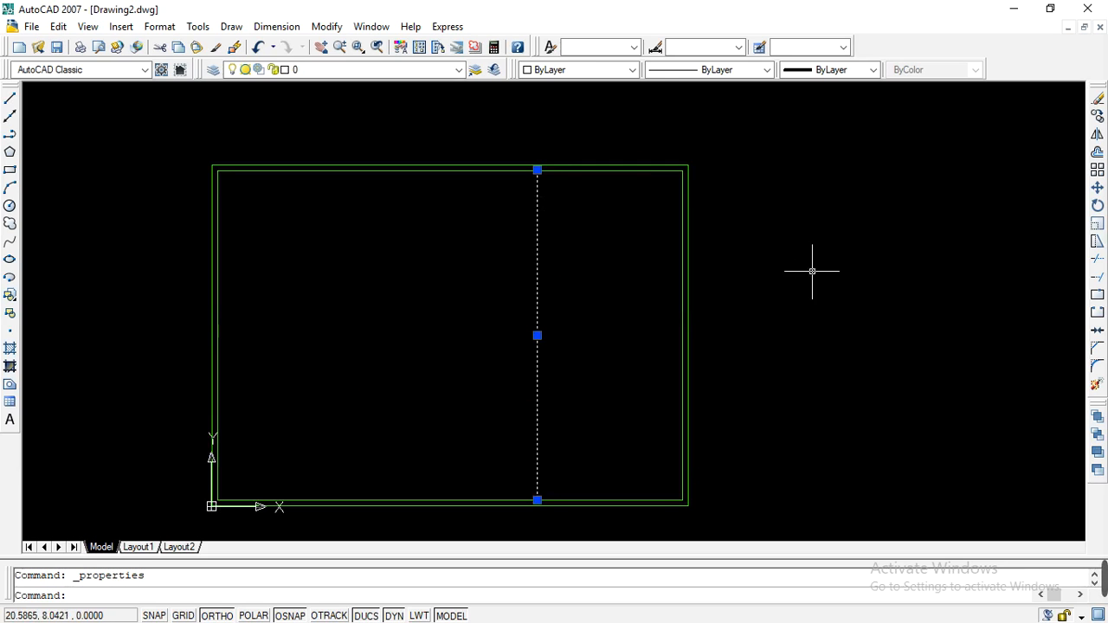
Offset the vertical interior line 0.15 units toward the larger room on its left to form a double-line wall.
scroll(639, 223, down, 1)
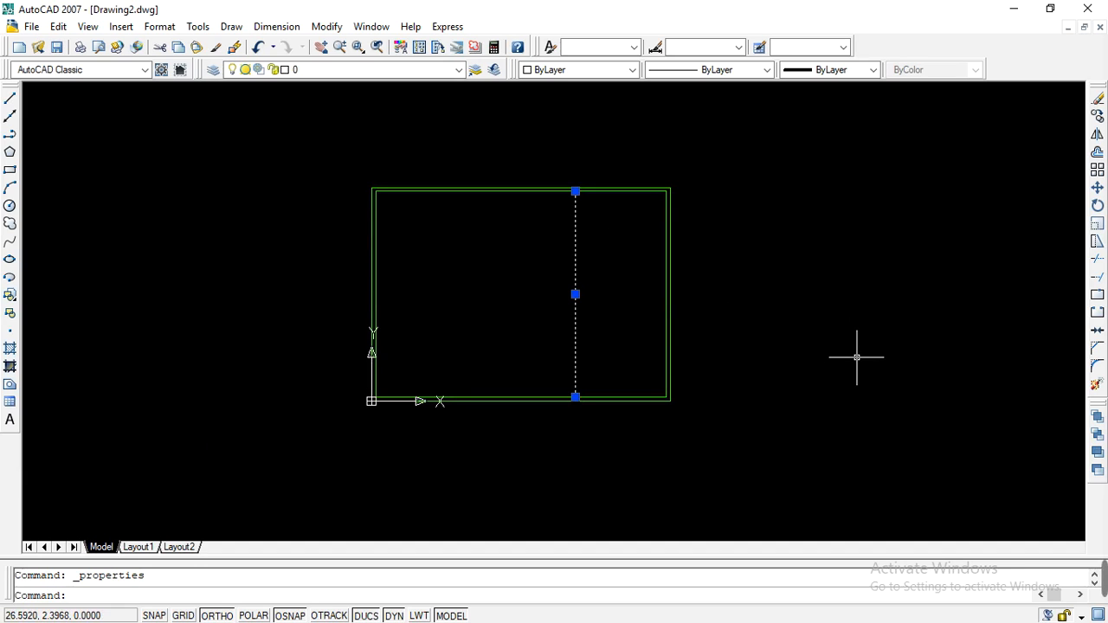
click(1096, 153)
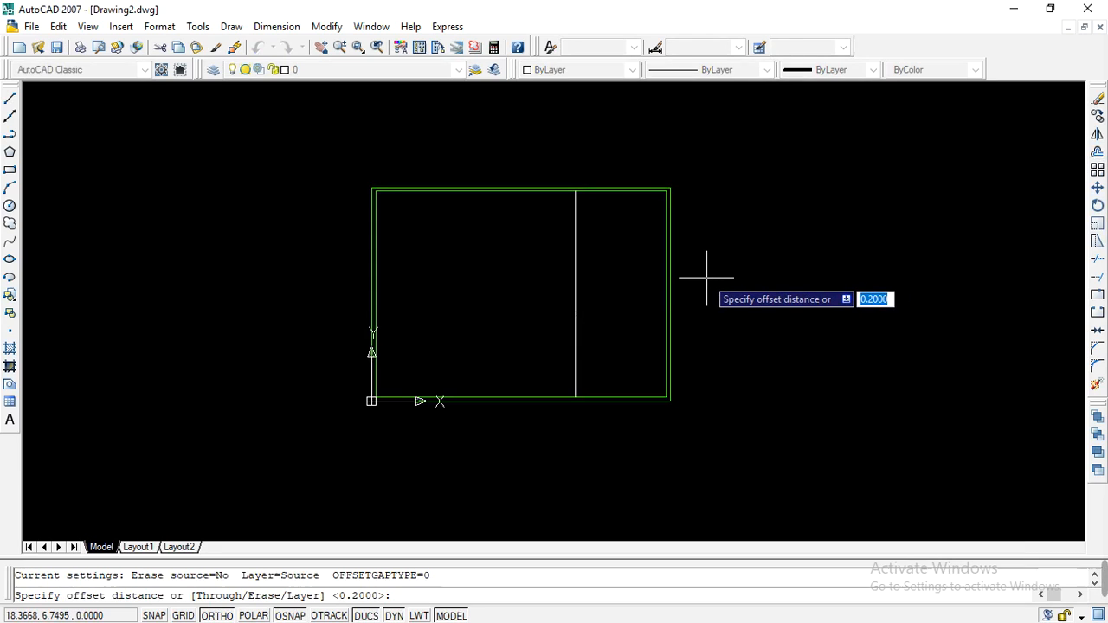
text(0)
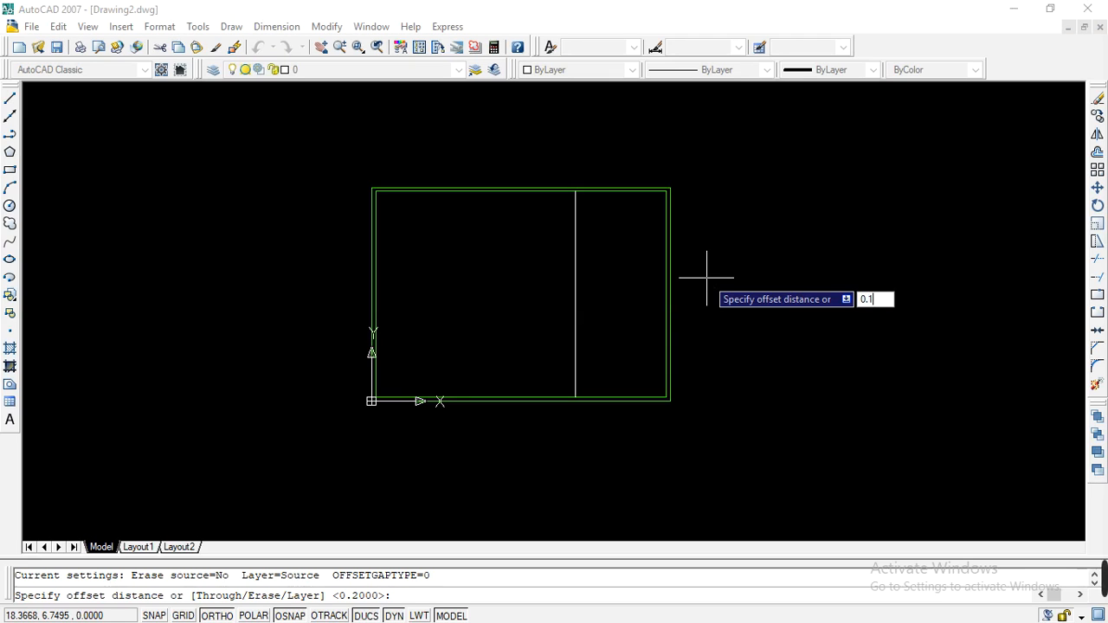
text(.15)
key(Return)
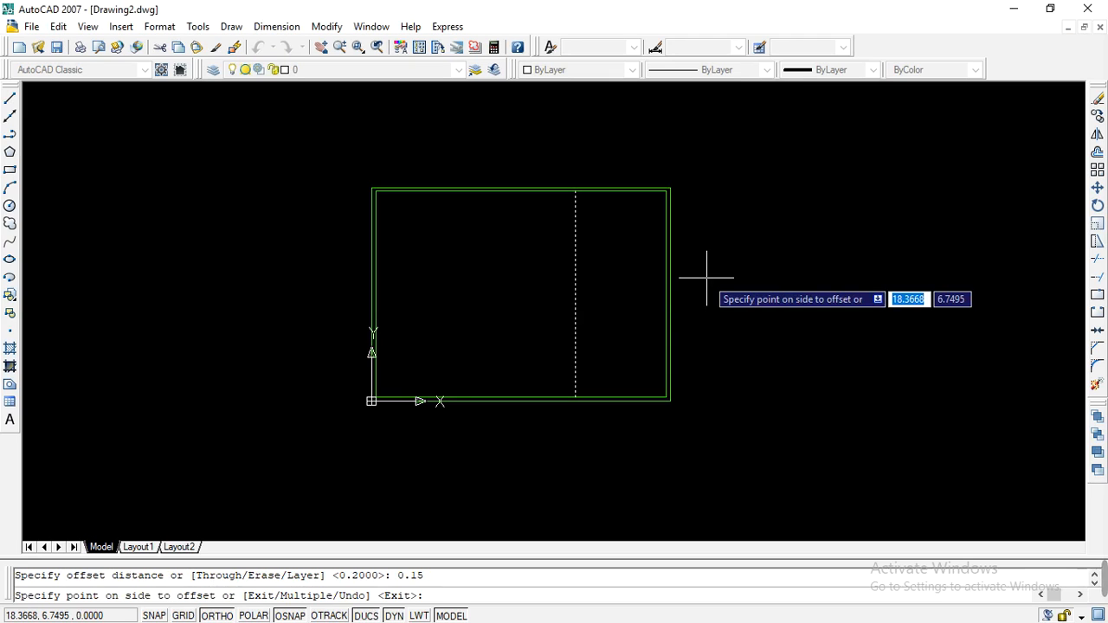
click(529, 302)
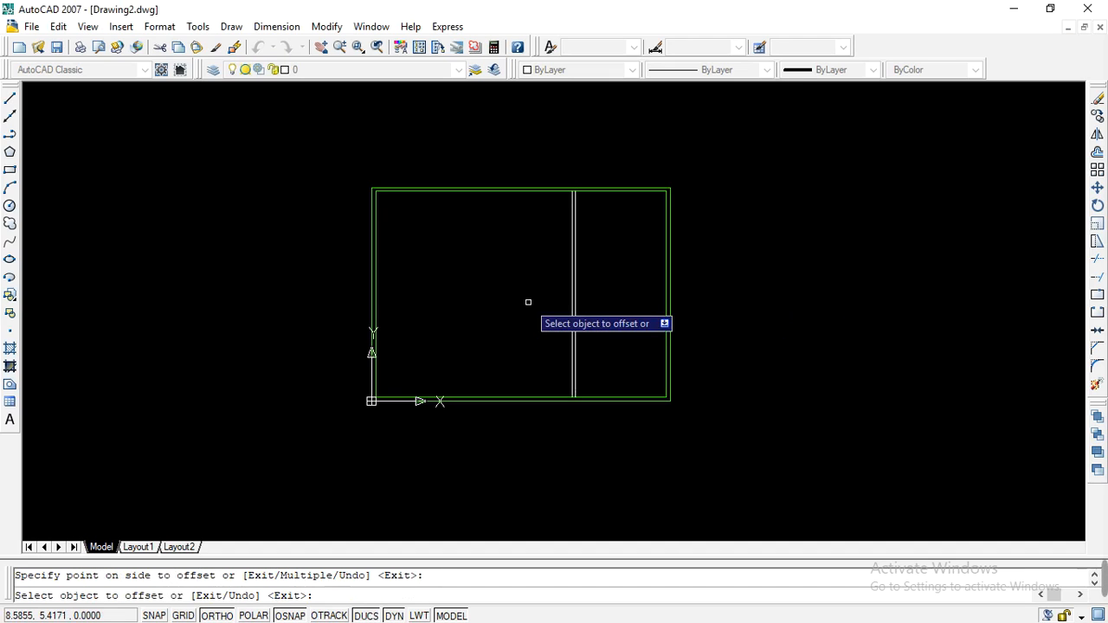
key(Escape)
Set the color of both vertical interior wall lines to Cyan and clear the selection.
scroll(586, 309, up, 1)
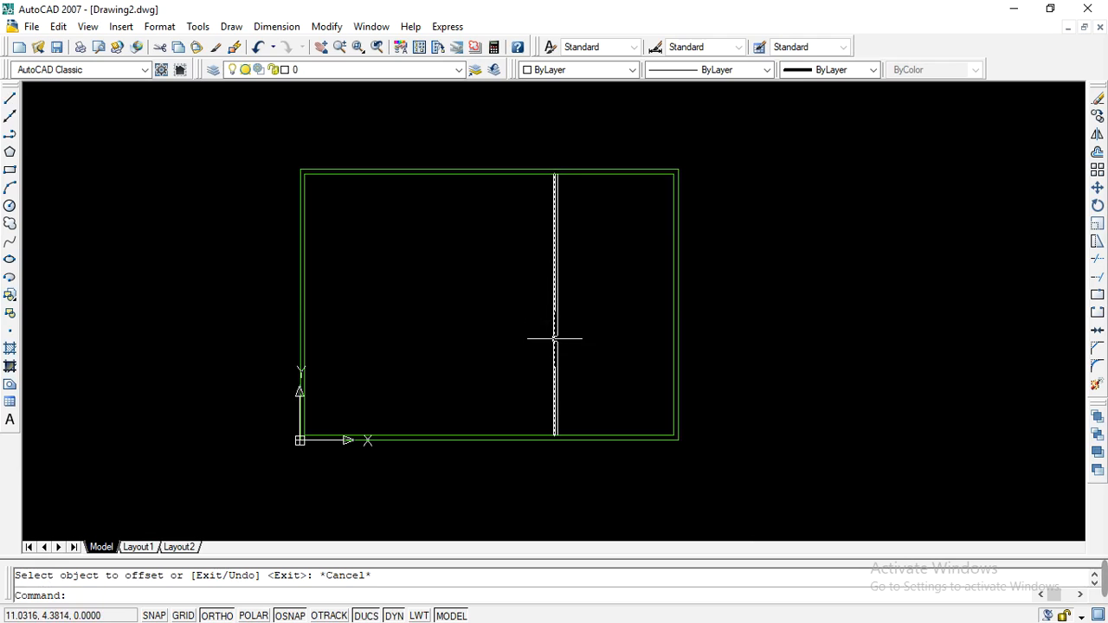
scroll(549, 323, up, 1)
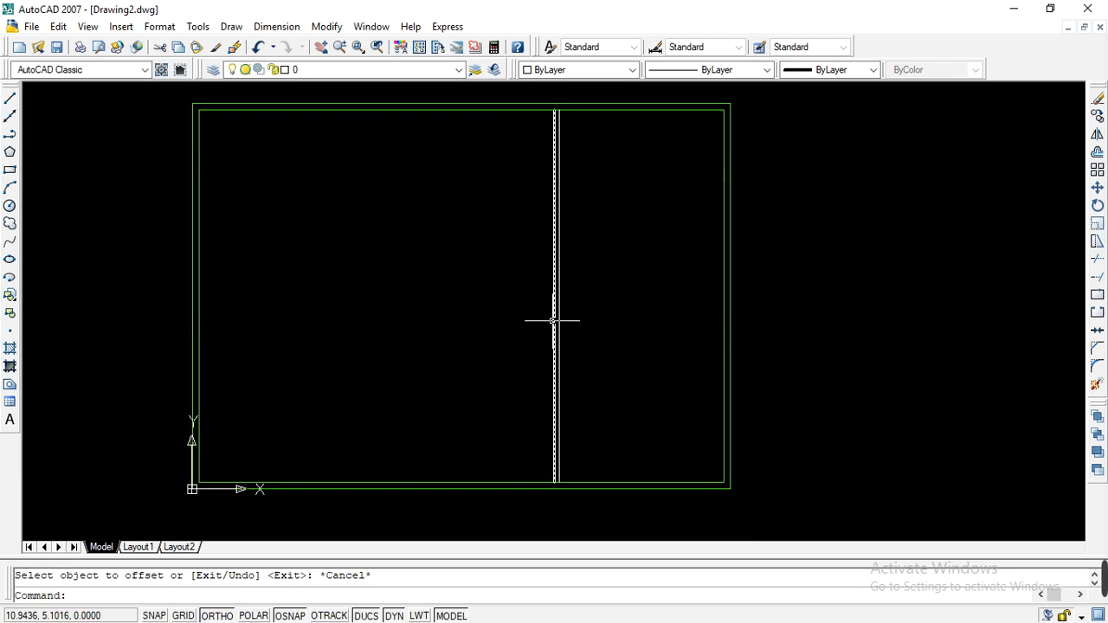
click(552, 321)
scroll(512, 317, down, 2)
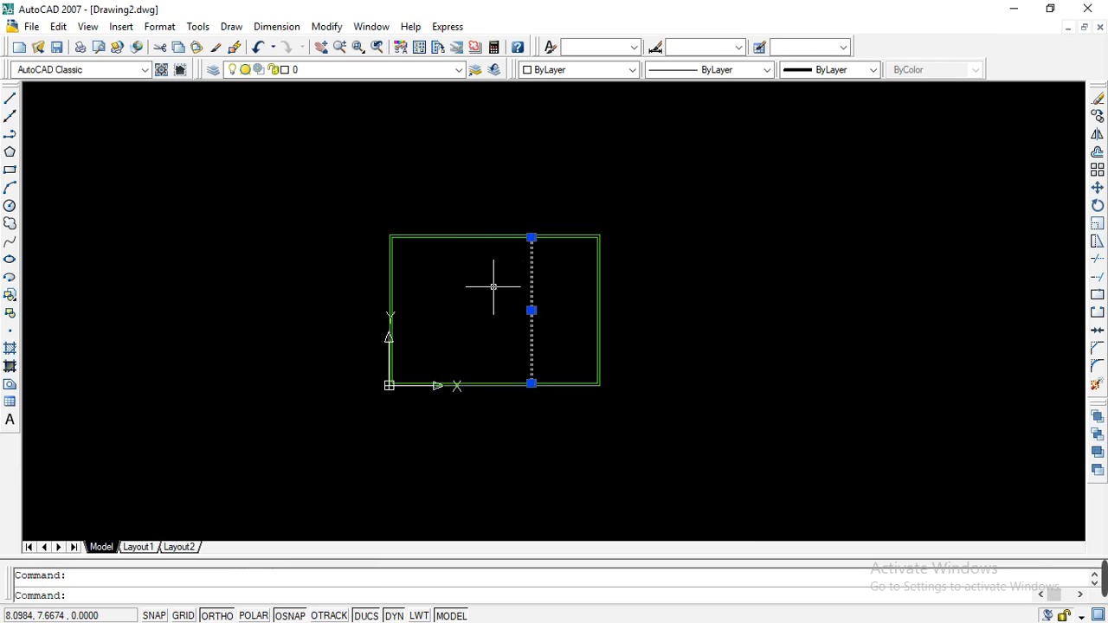
click(458, 69)
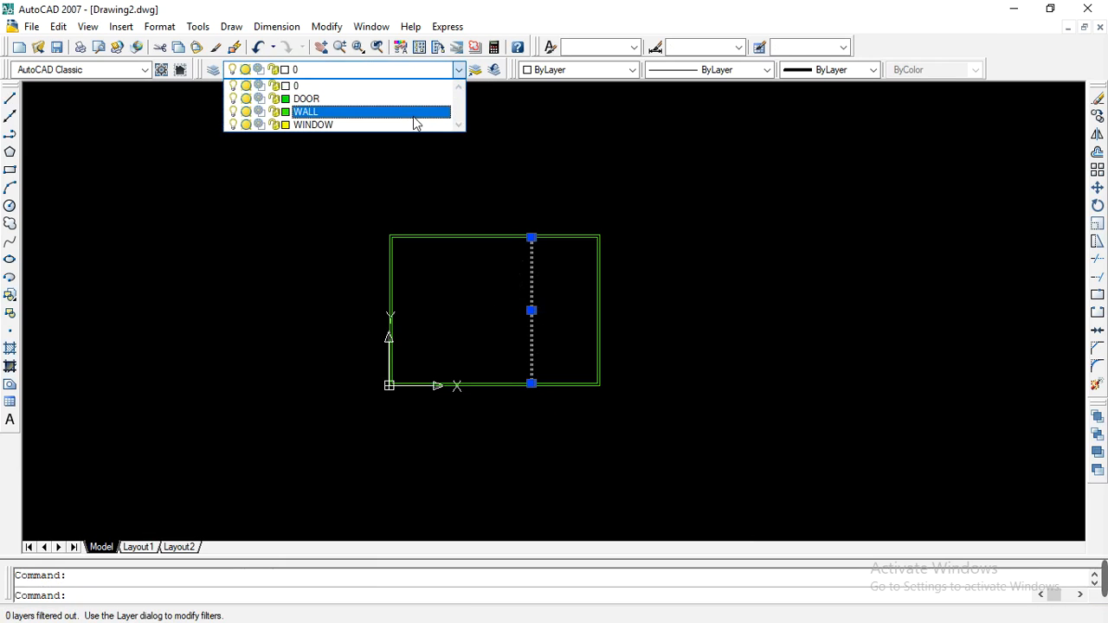
click(627, 73)
click(631, 70)
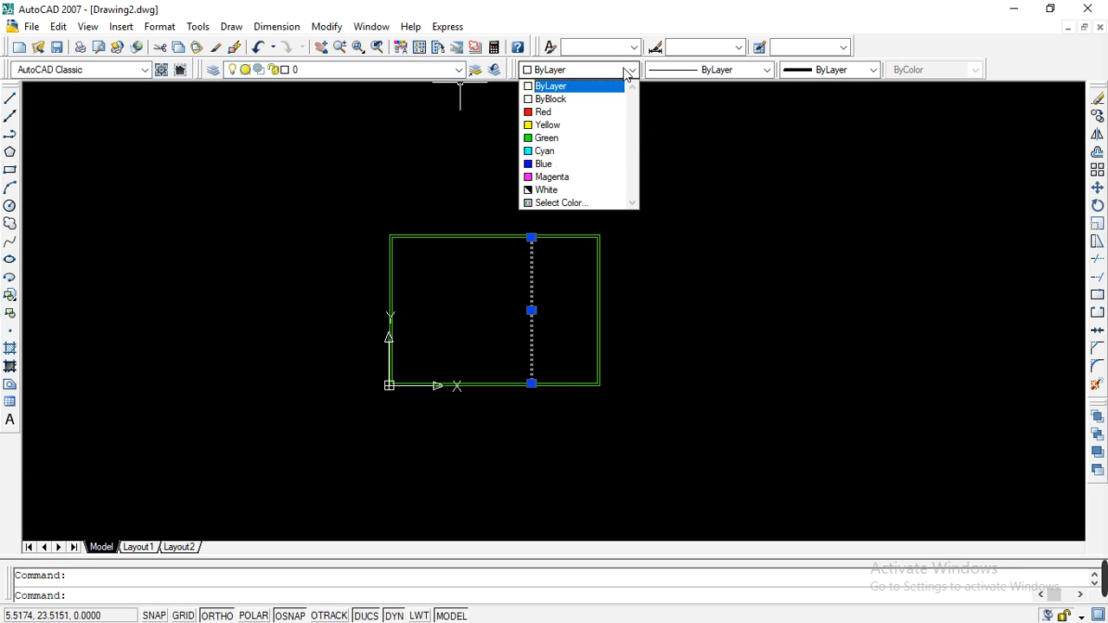
click(568, 152)
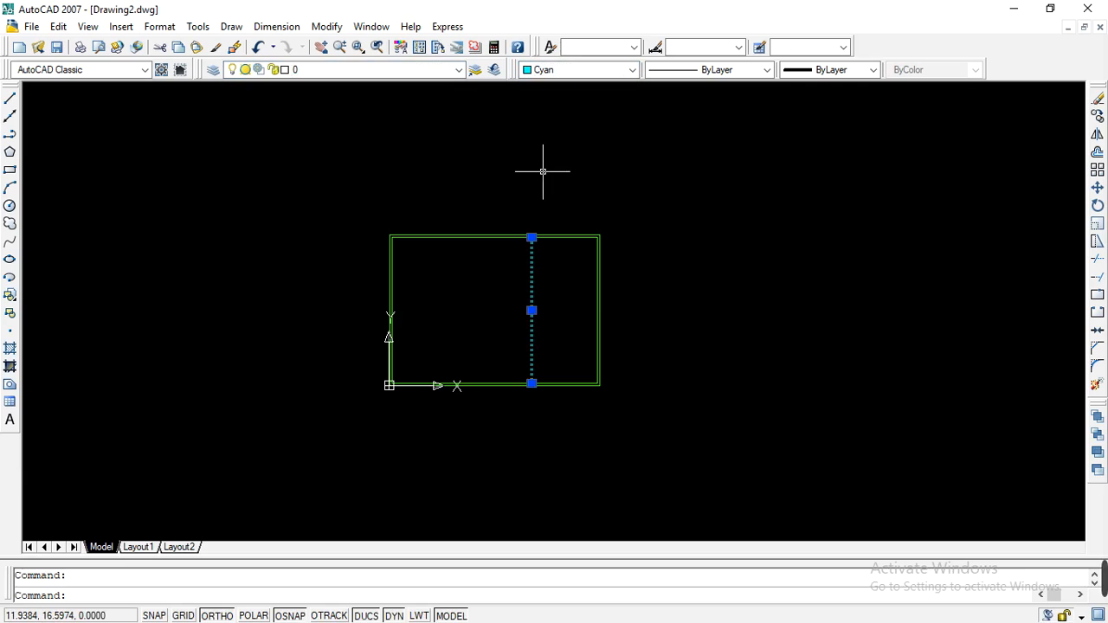
key(Escape)
scroll(512, 302, up, 1)
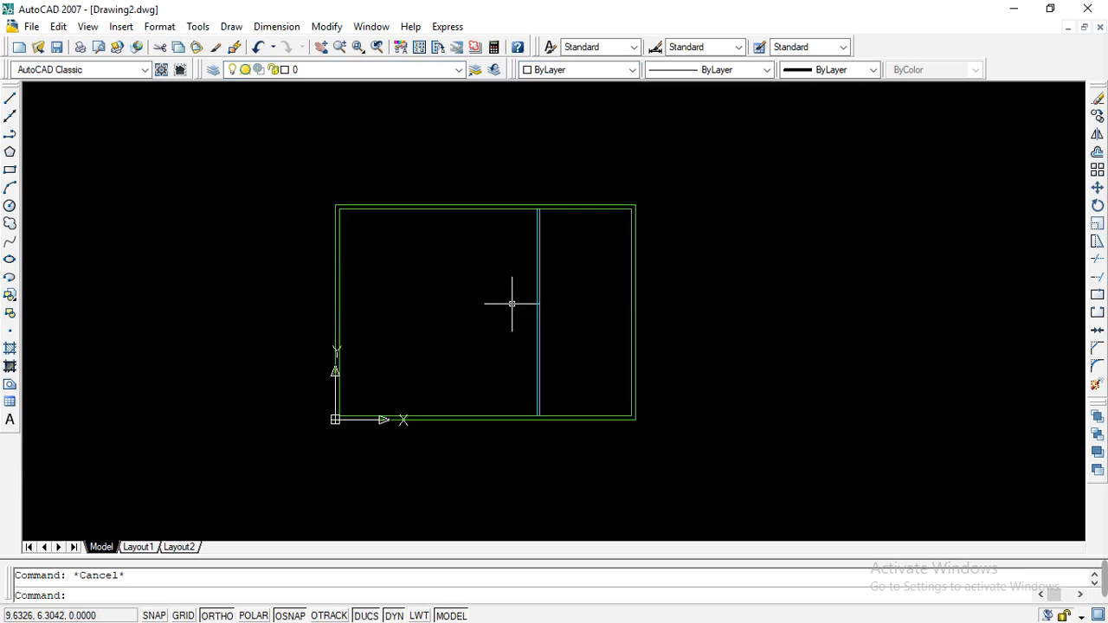
click(1027, 15)
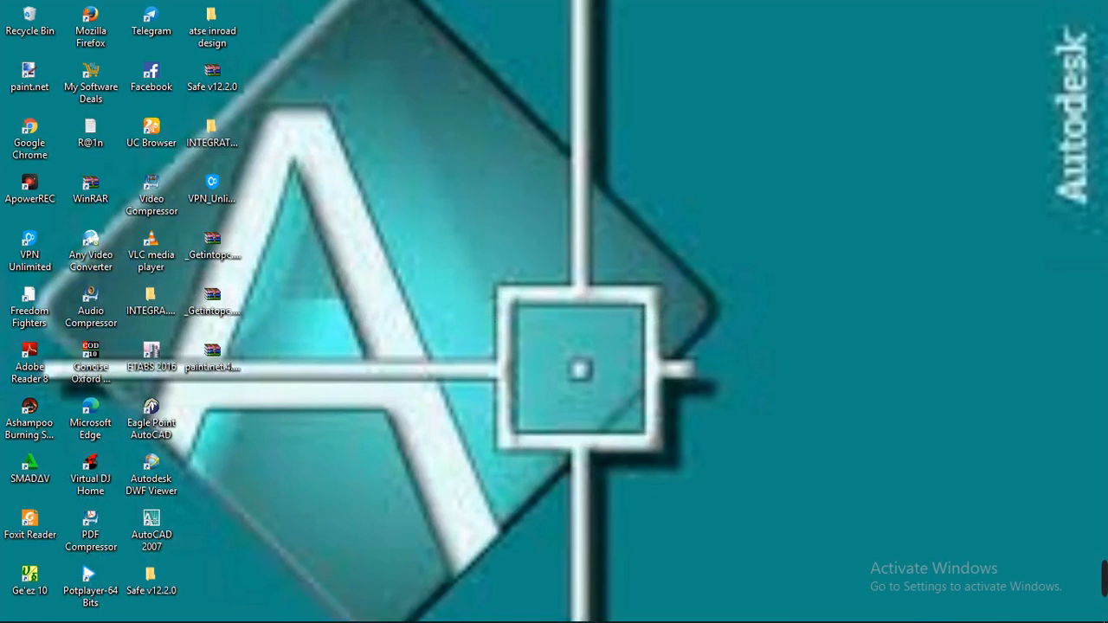
click(315, 613)
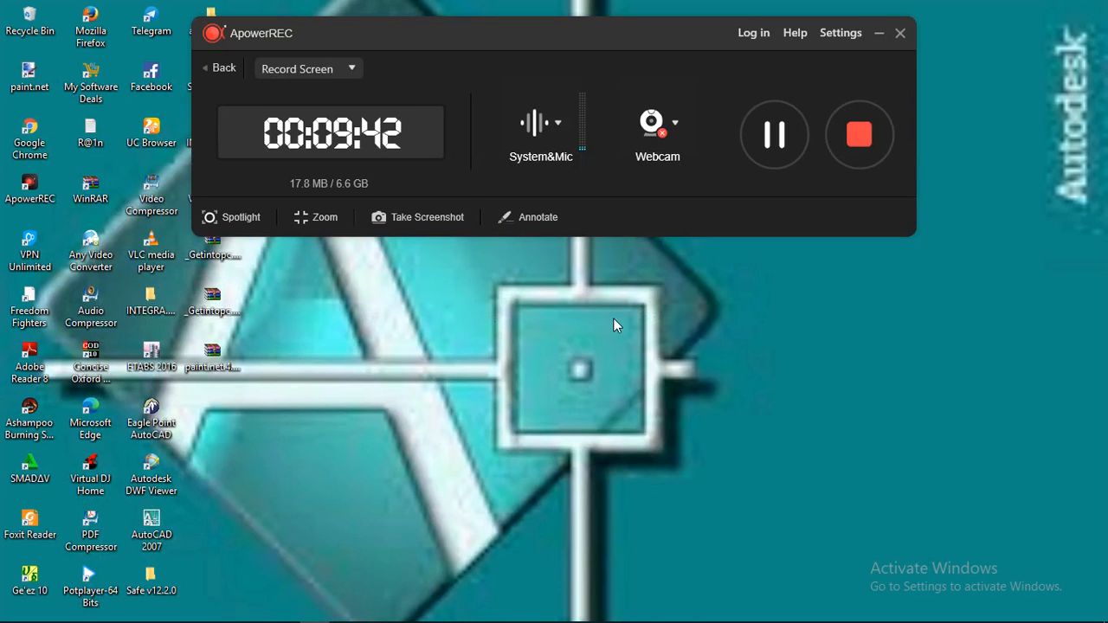
click(783, 145)
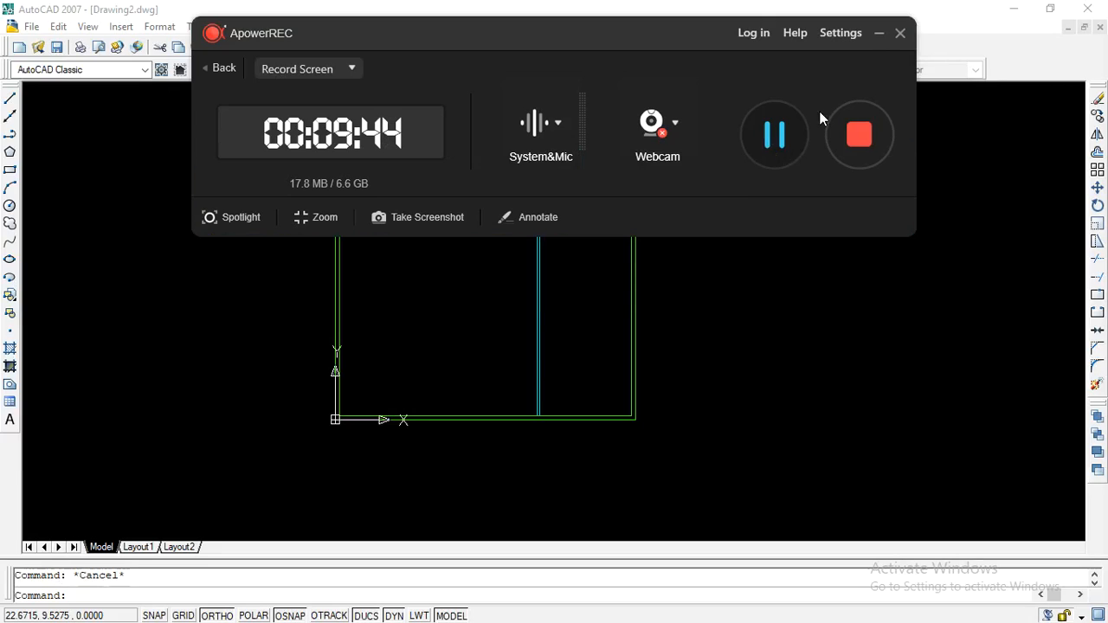
click(880, 37)
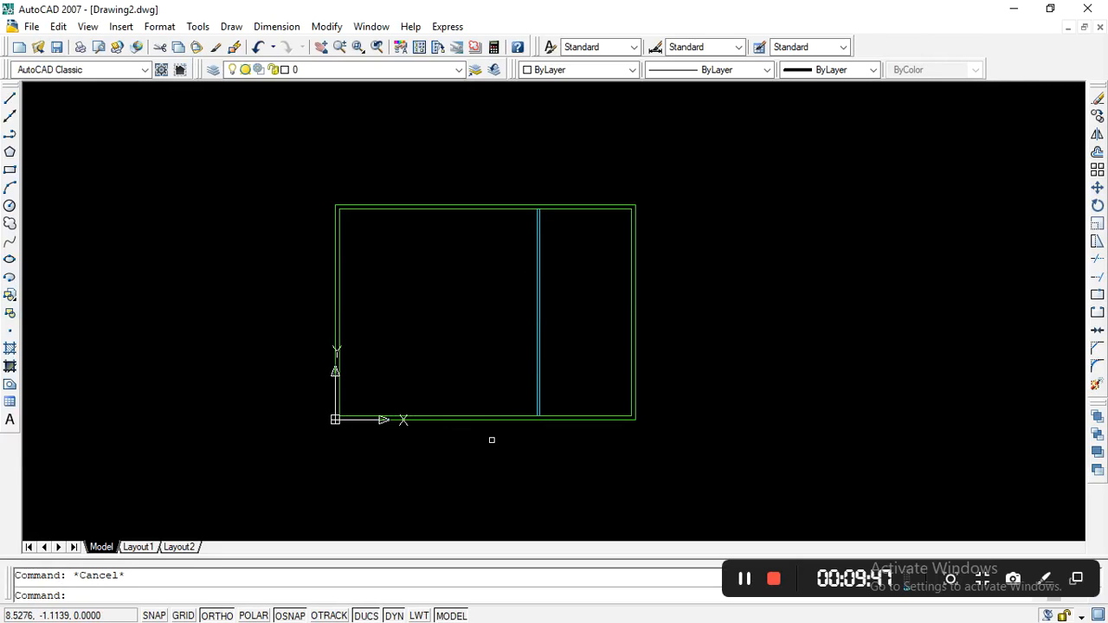
Draw a 5-unit helper line straight up from the lower end of the interior wall's left line.
scroll(485, 433, up, 1)
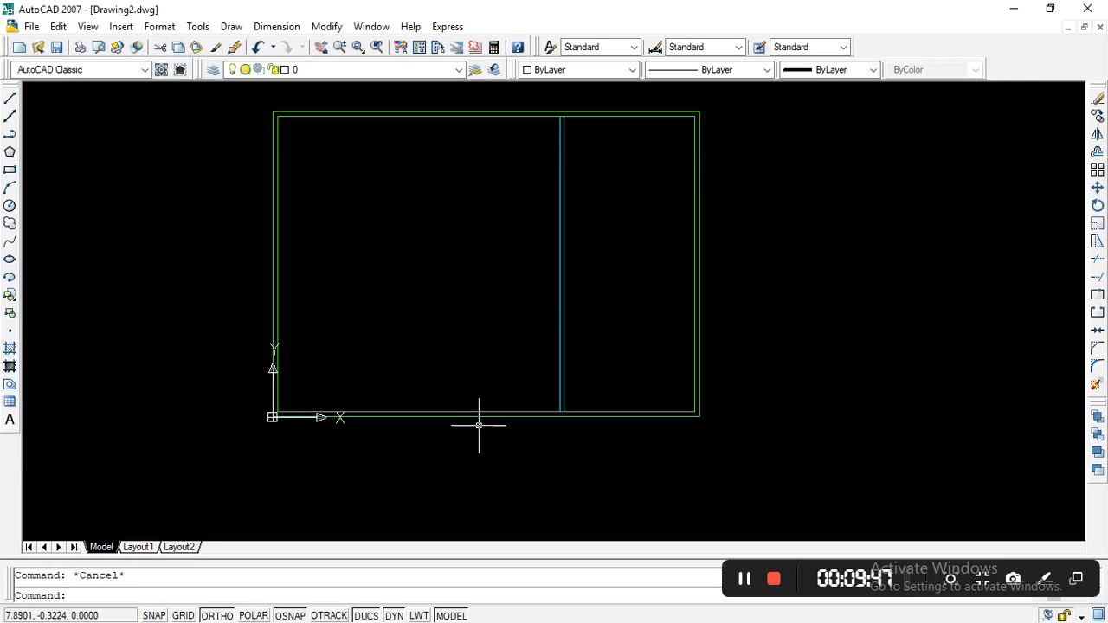
click(10, 97)
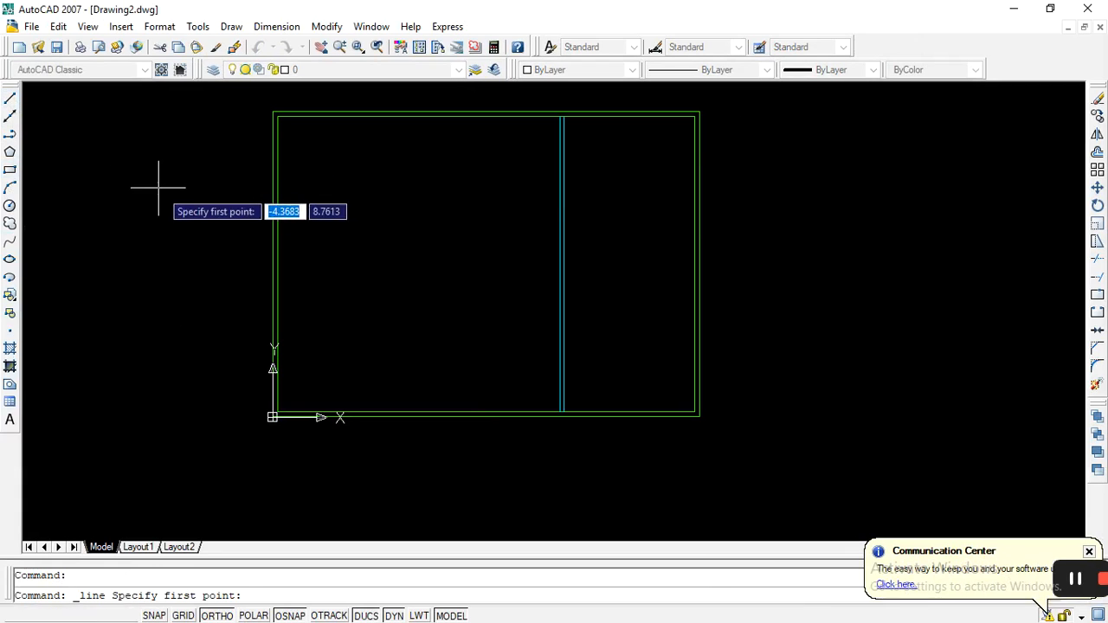
scroll(491, 414, down, 1)
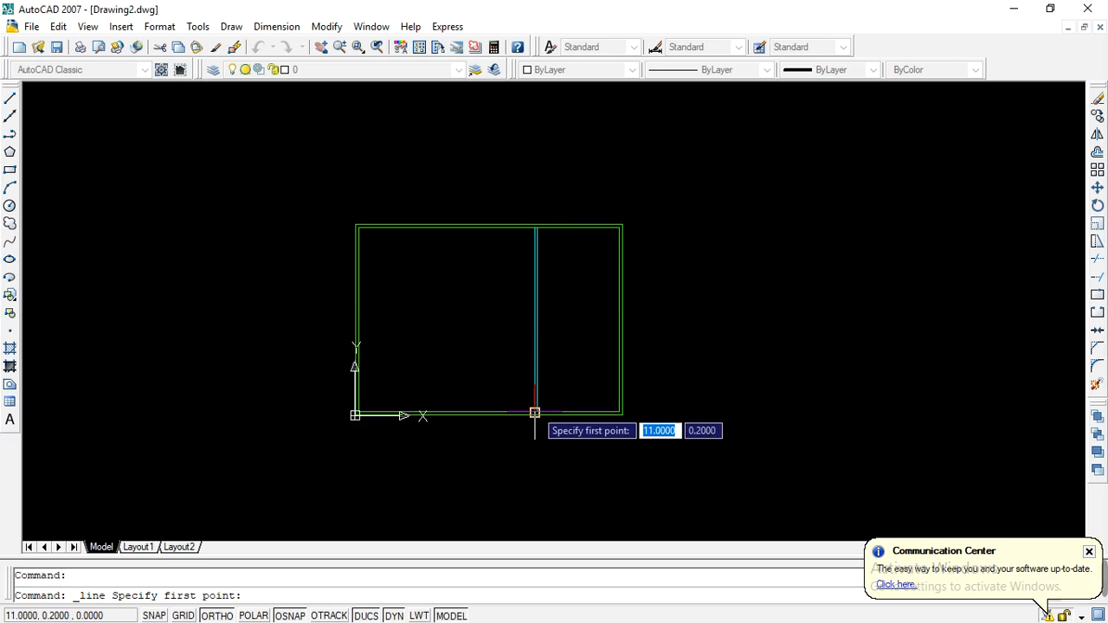
scroll(535, 413, up, 2)
click(525, 413)
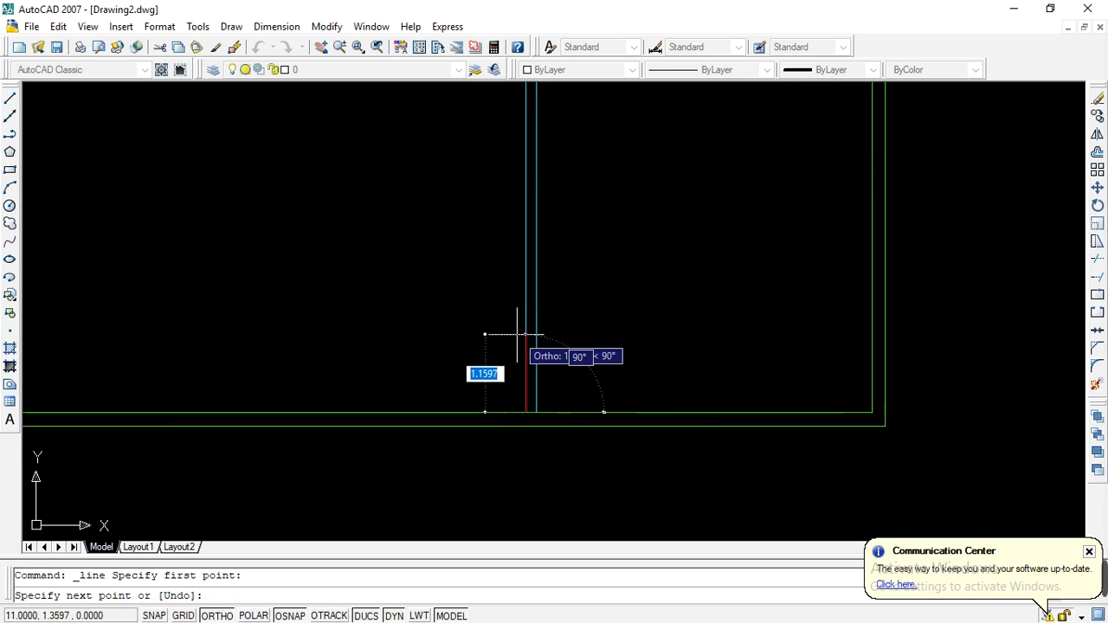
text(5)
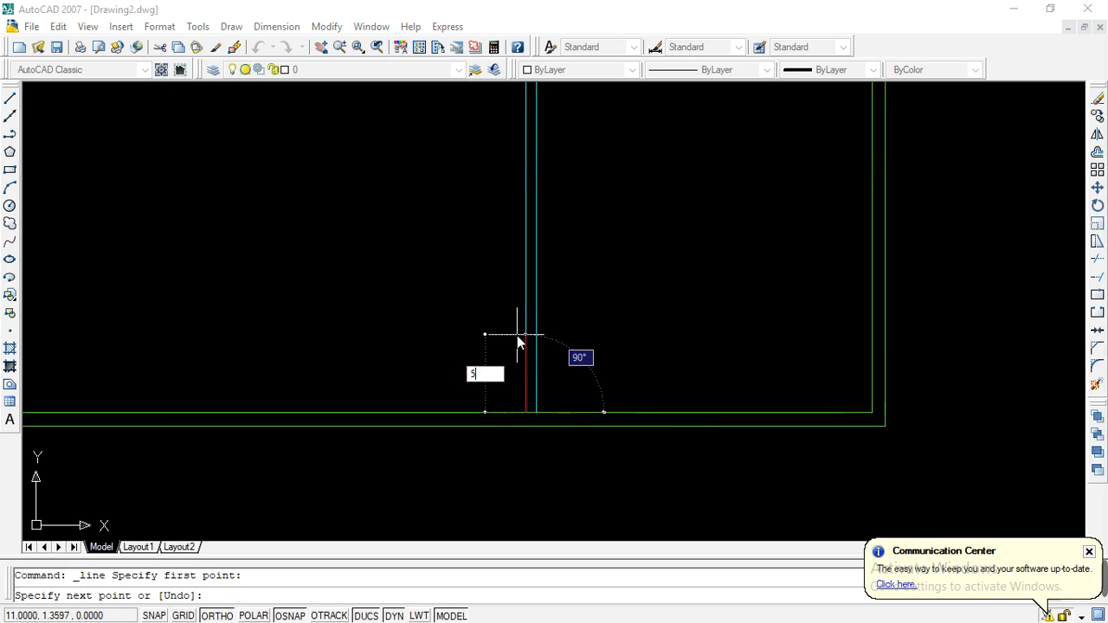
key(Return)
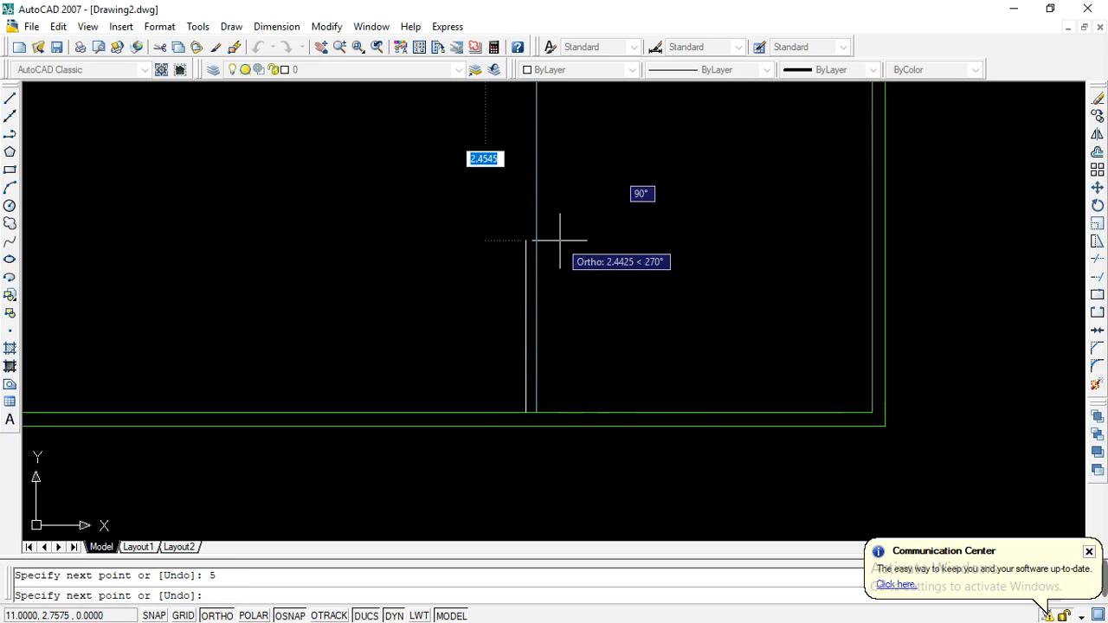
Continue the line horizontally left about 13.18 units, past the left outer wall, and end the Line command.
scroll(558, 243, down, 2)
scroll(601, 240, down, 2)
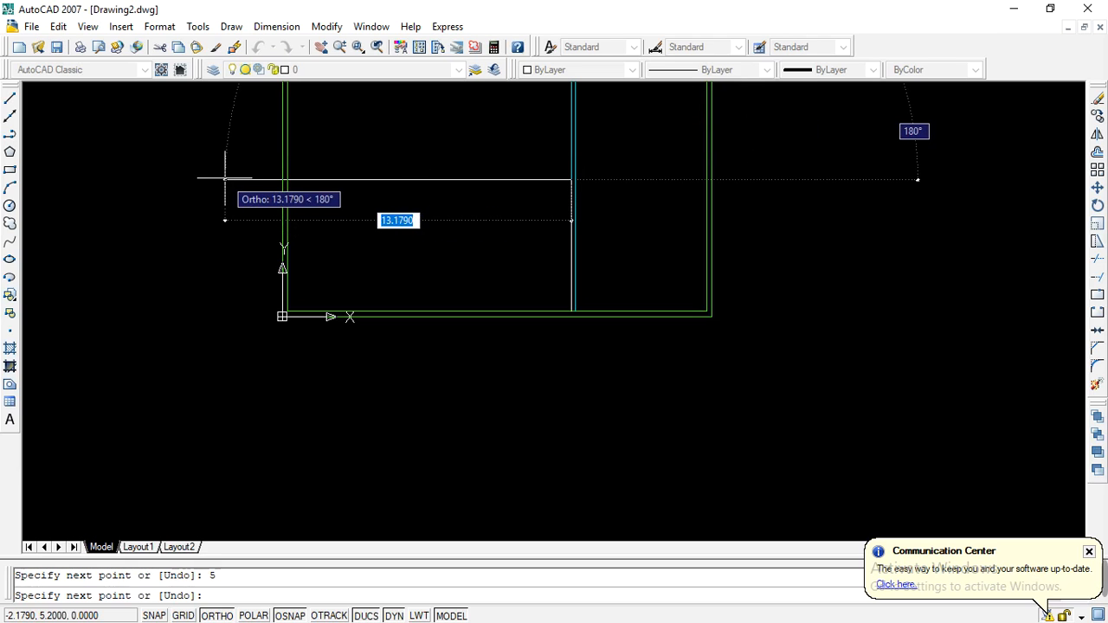
click(224, 179)
key(Escape)
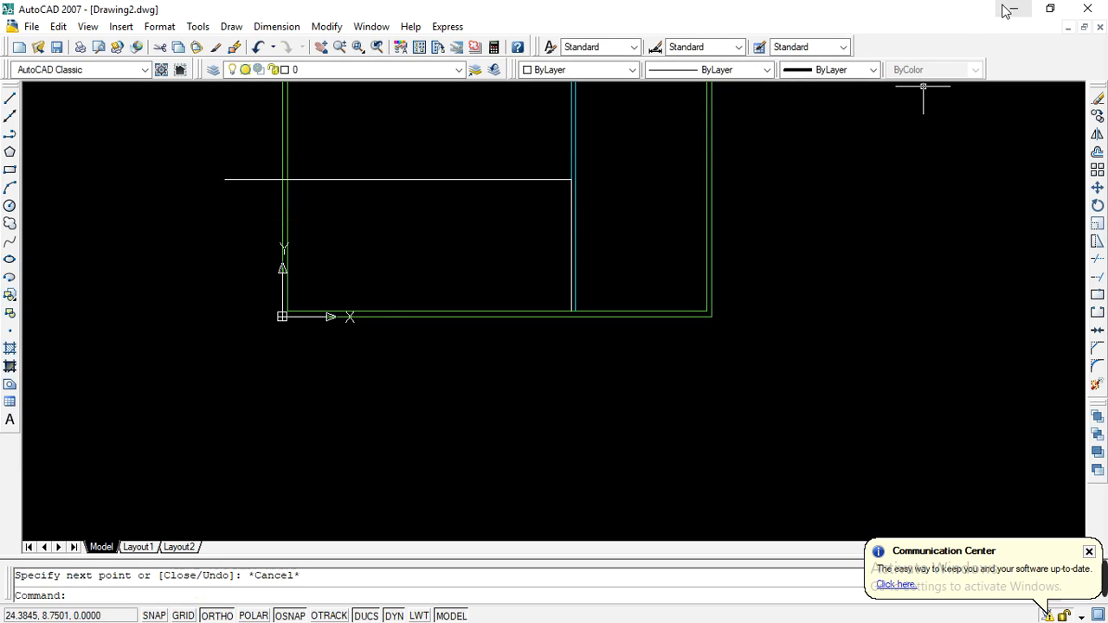
click(1009, 9)
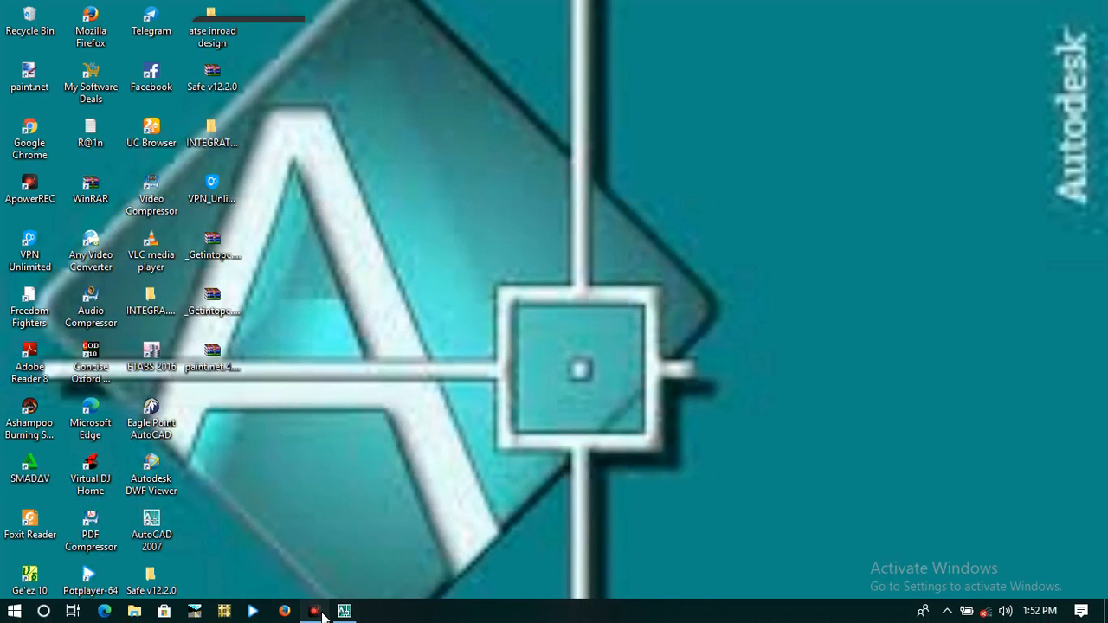
click(316, 612)
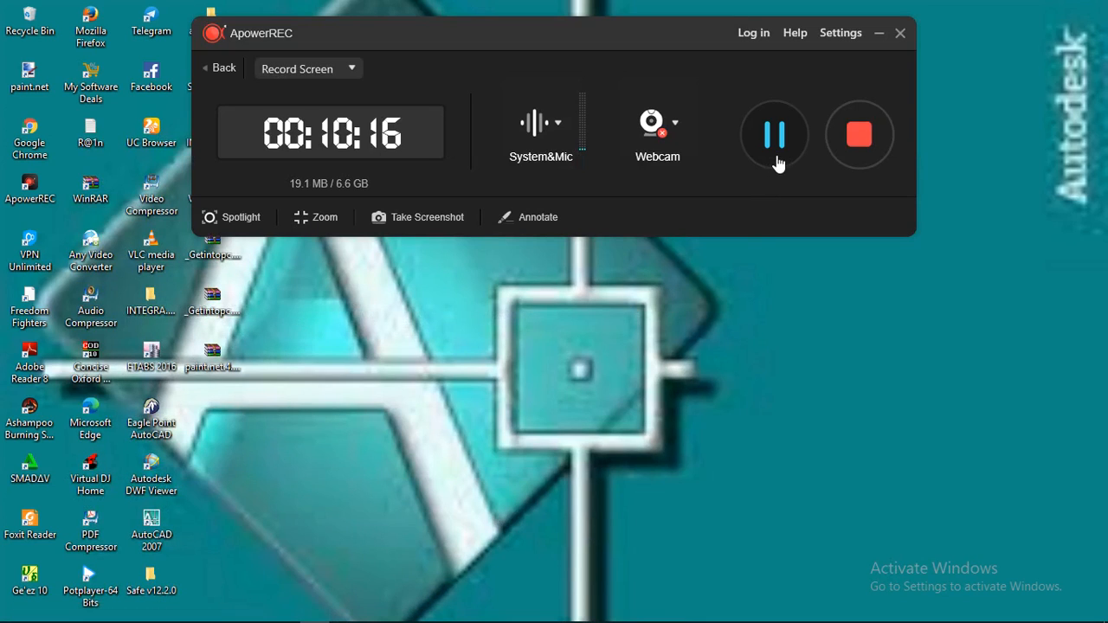
click(777, 149)
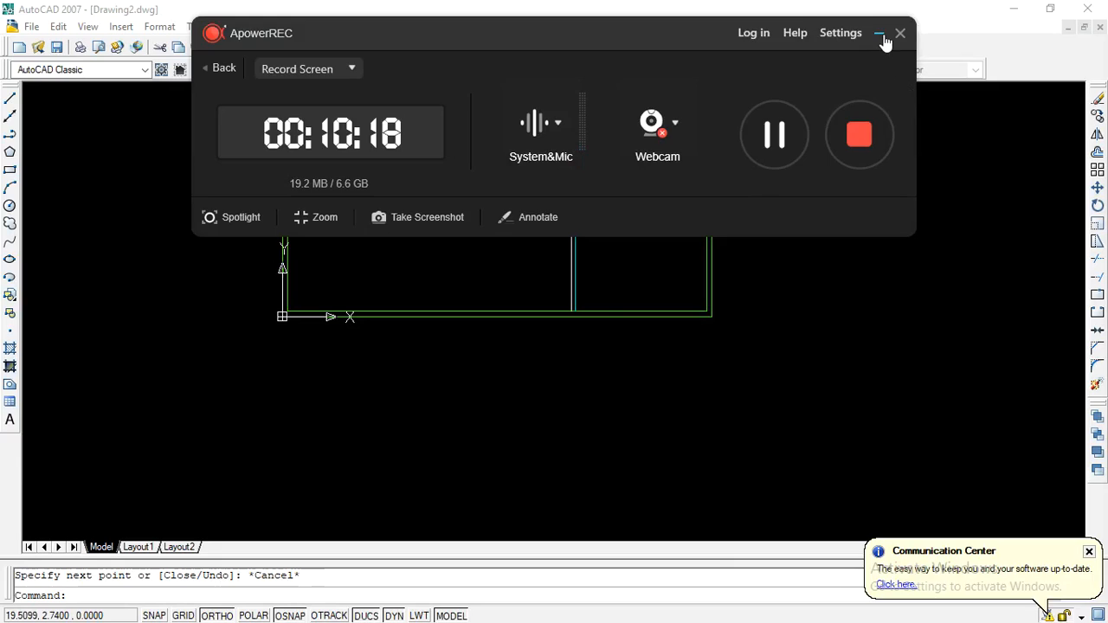
click(880, 34)
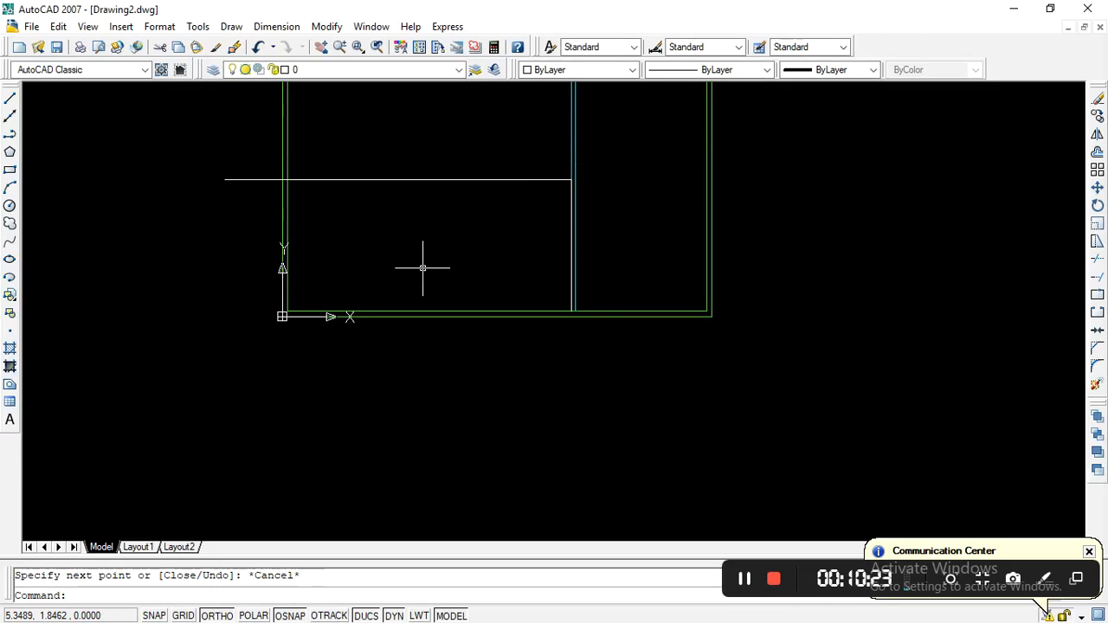
Erase the 5-unit vertical helper line that overlaps the interior wall's left line.
scroll(422, 267, down, 1)
scroll(440, 217, up, 1)
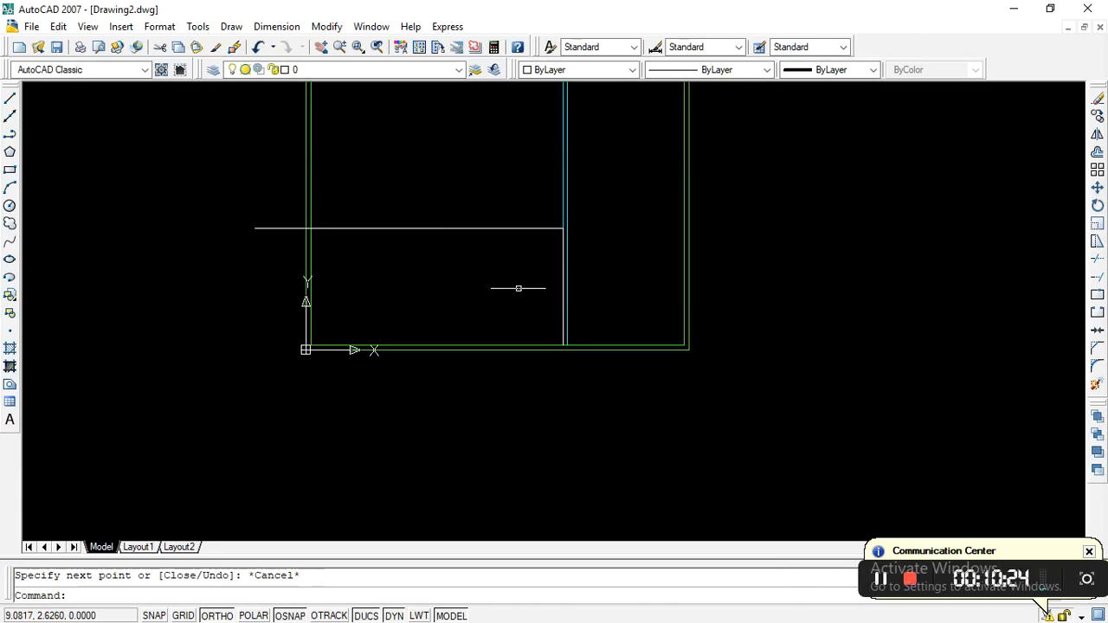
scroll(562, 287, up, 1)
click(563, 281)
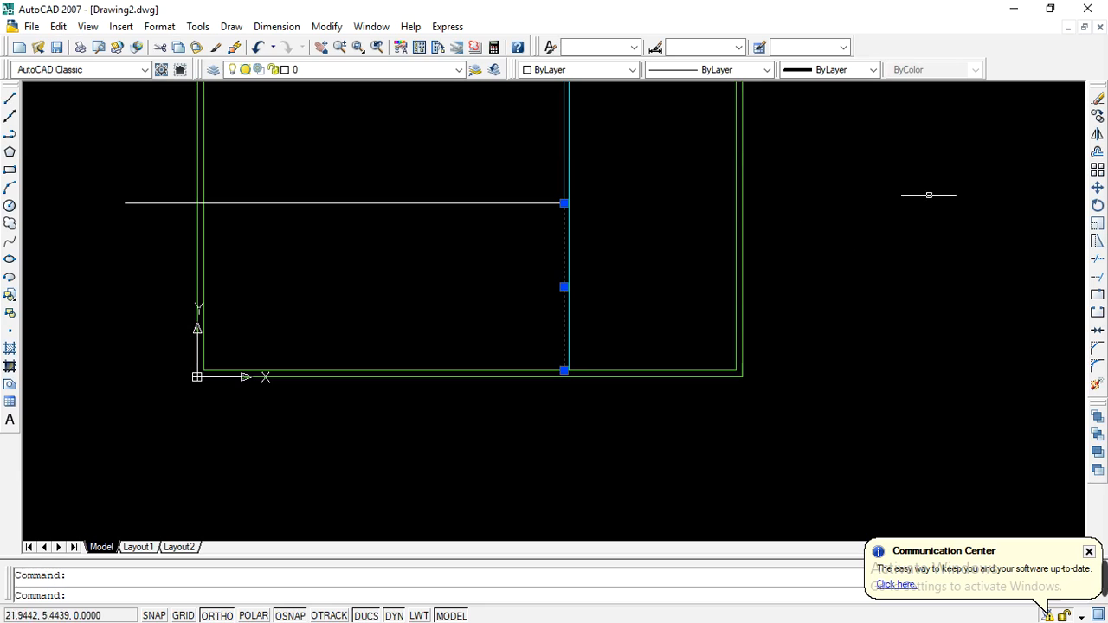
click(1098, 100)
scroll(623, 303, down, 2)
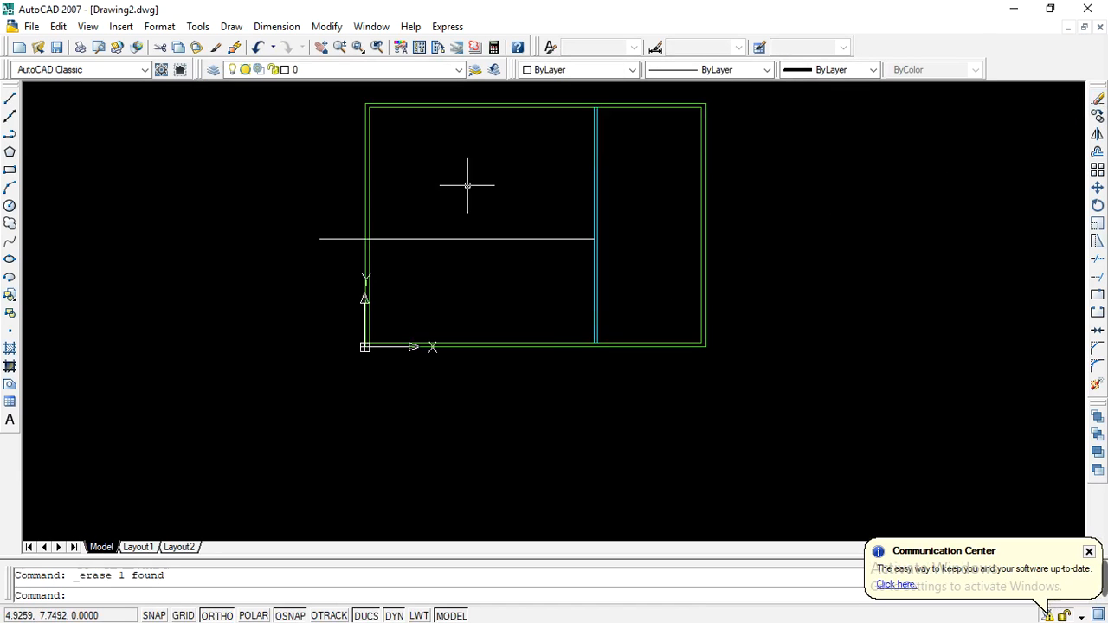
scroll(465, 173, down, 2)
scroll(460, 125, up, 2)
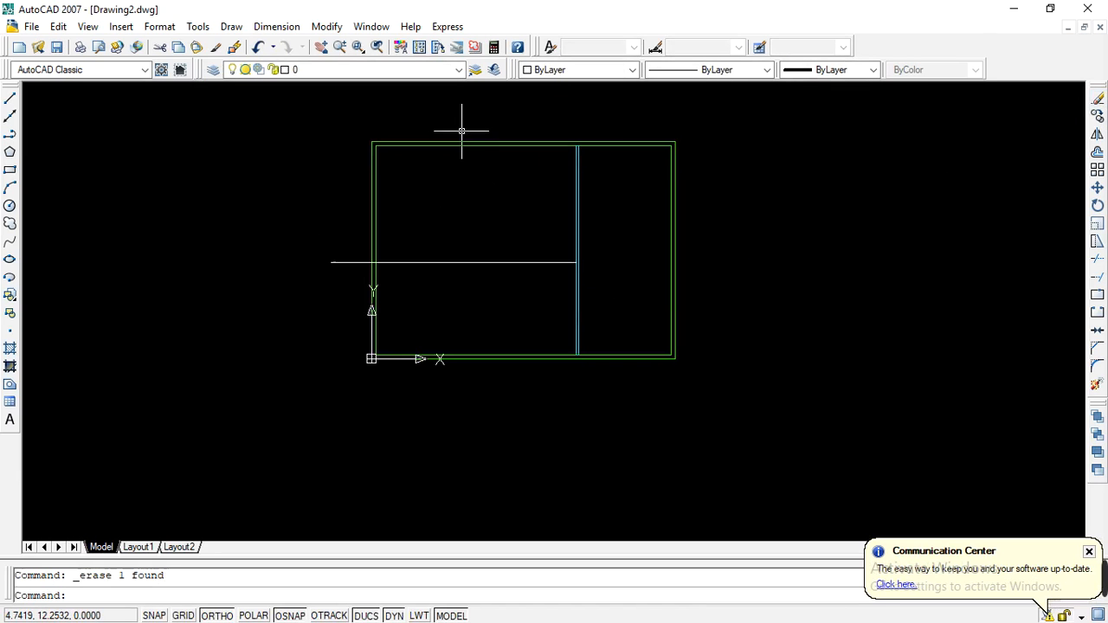
click(1014, 9)
click(315, 611)
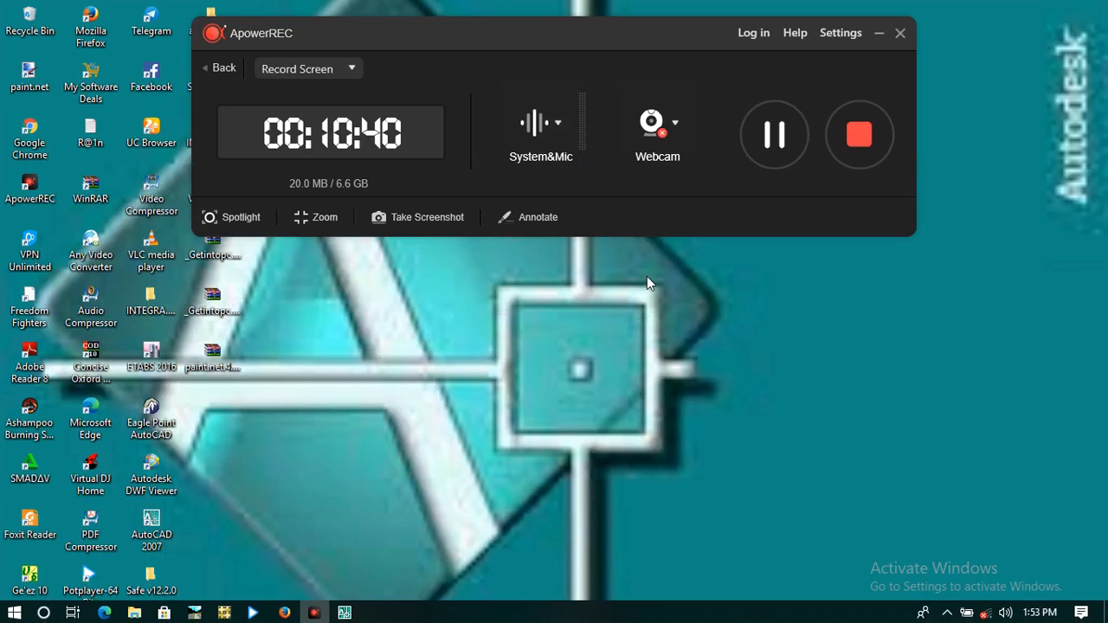
click(779, 139)
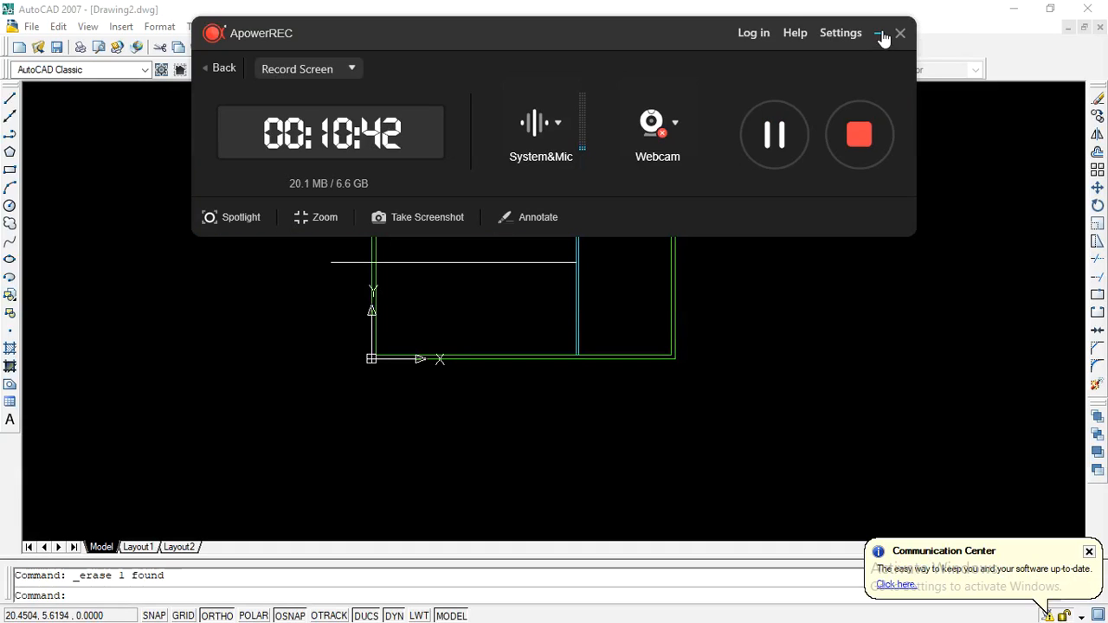
click(880, 35)
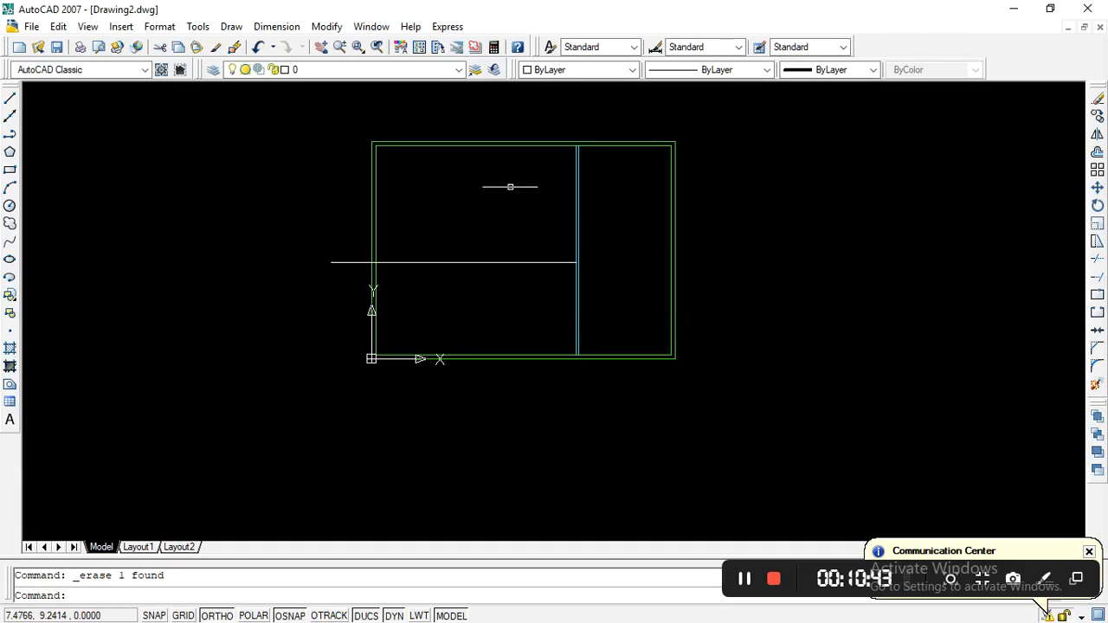
Trim the white horizontal line back to the inner face of the left outer wall and end the Trim command.
scroll(384, 297, up, 3)
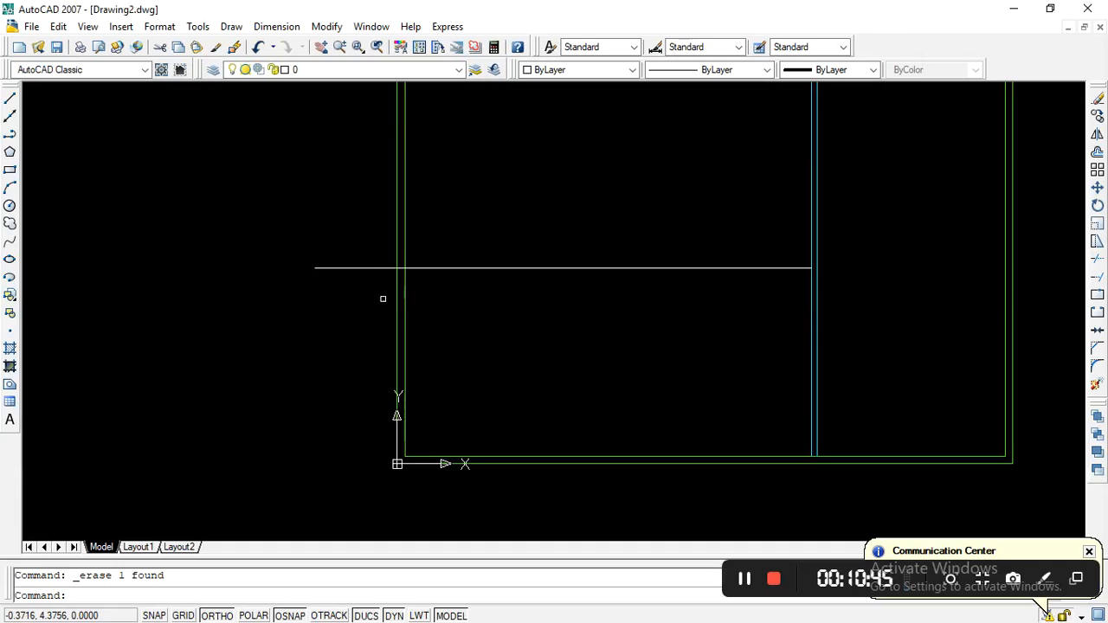
scroll(381, 299, down, 2)
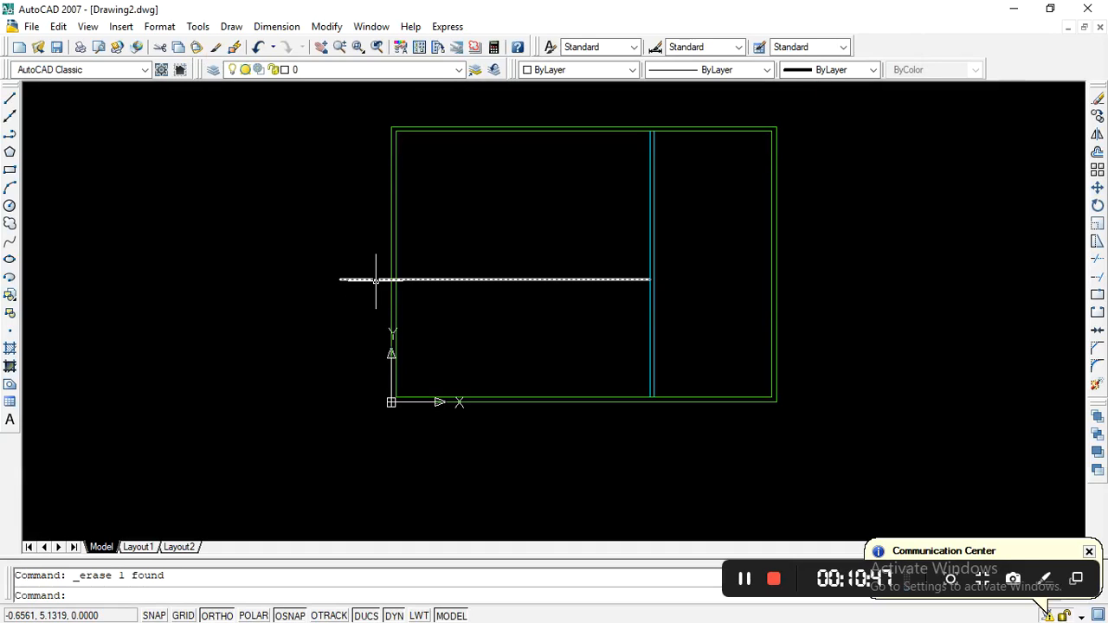
scroll(375, 278, up, 2)
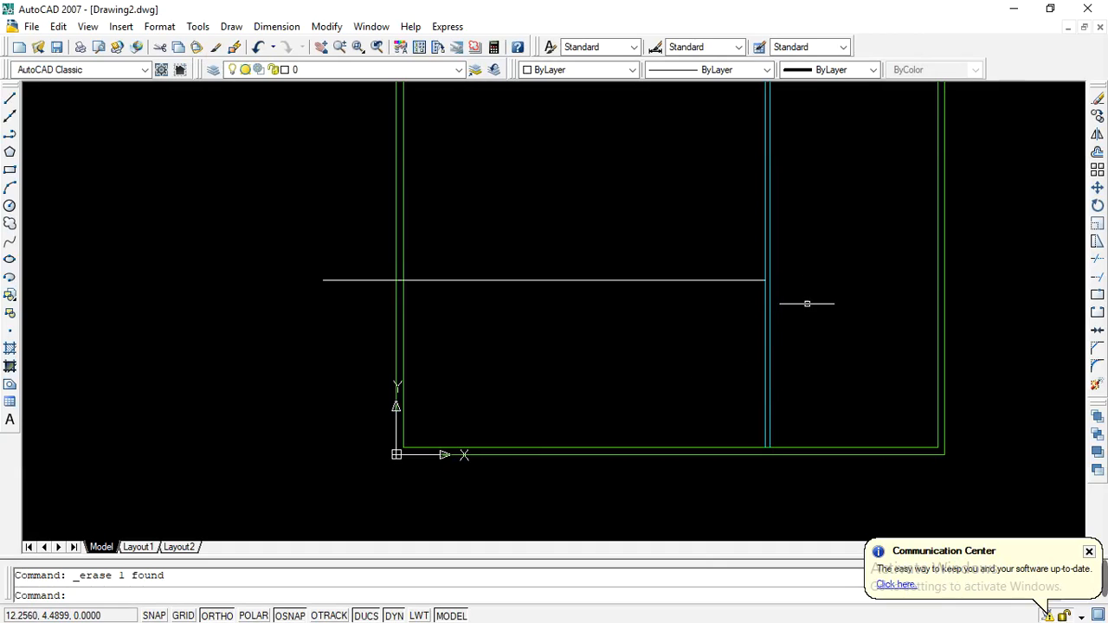
click(1098, 259)
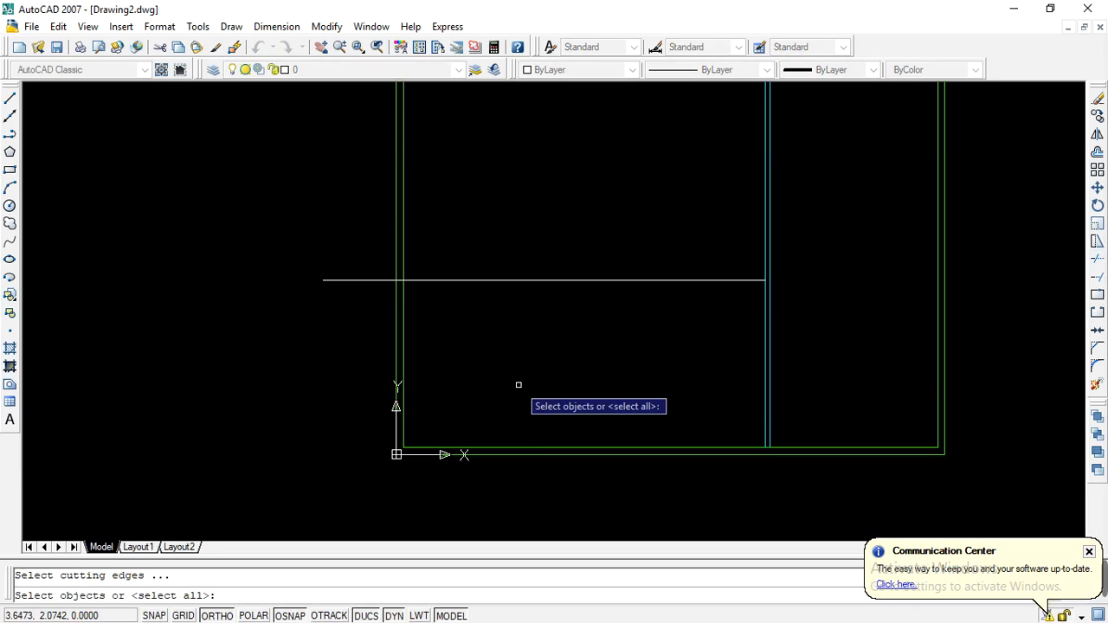
key(Return)
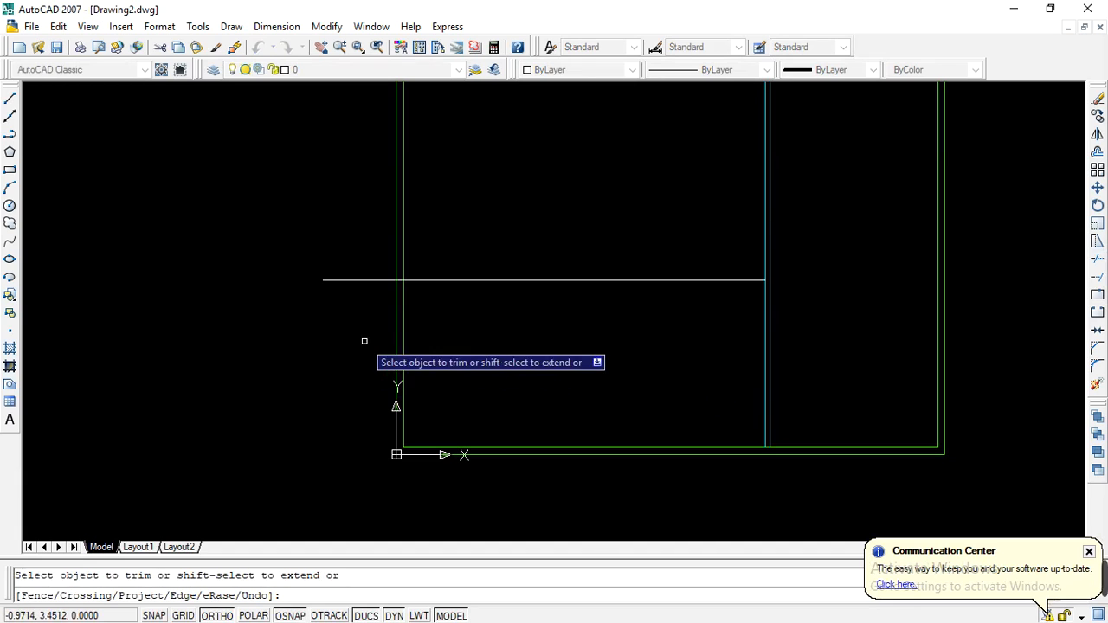
scroll(360, 278, up, 1)
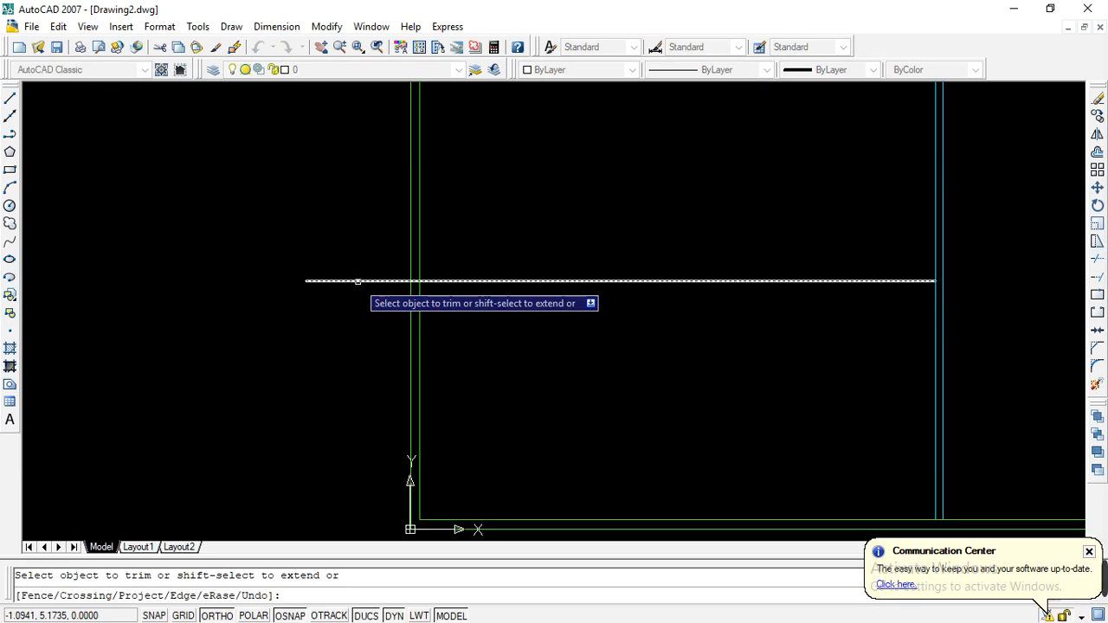
click(357, 281)
scroll(415, 279, up, 4)
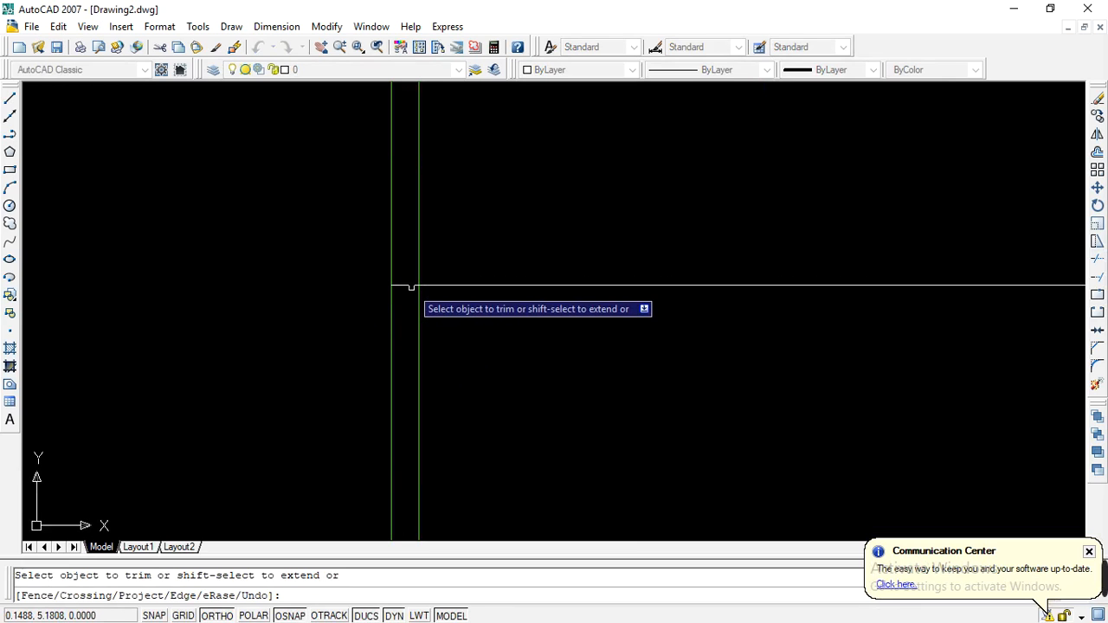
click(405, 285)
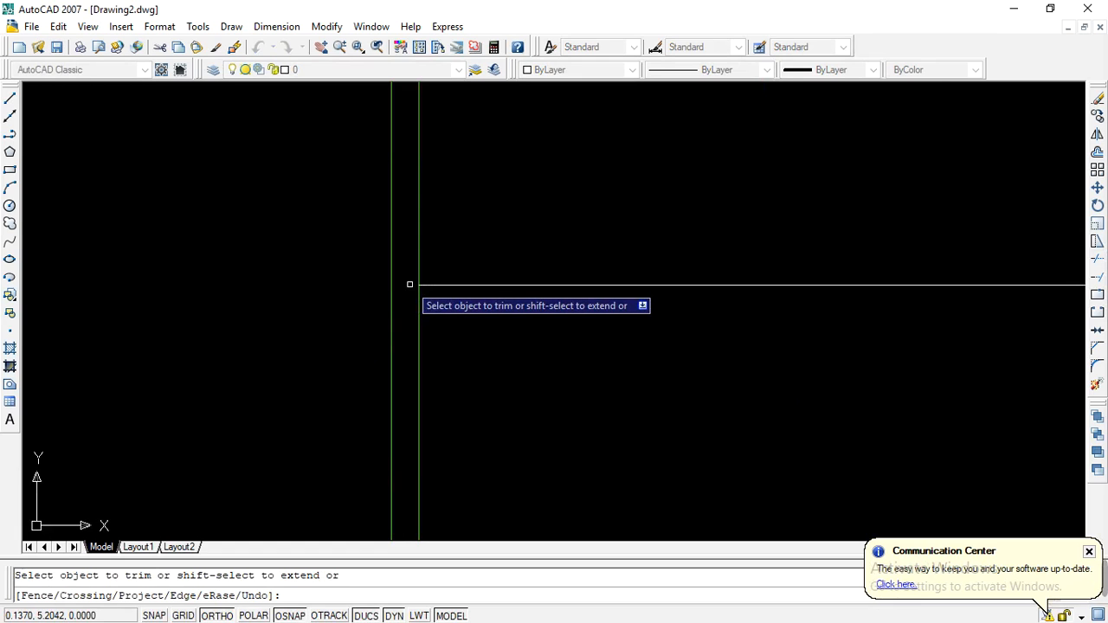
key(Escape)
Offset the white horizontal line upward by 0.15 to form a double-line interior wall, and end the Offset command.
scroll(401, 298, down, 10)
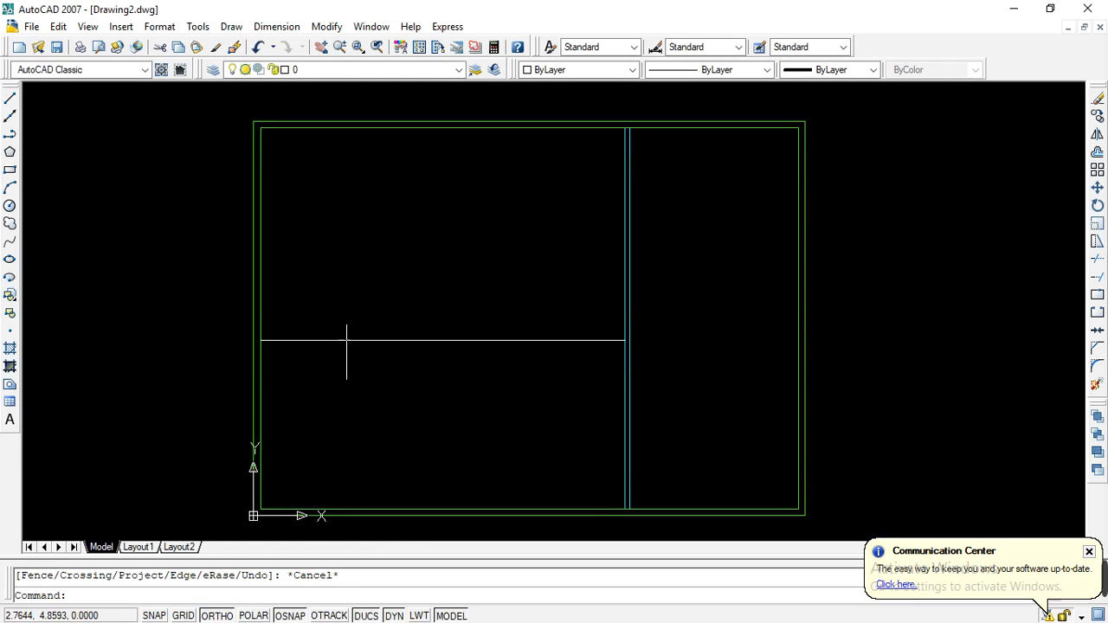
scroll(387, 330, up, 6)
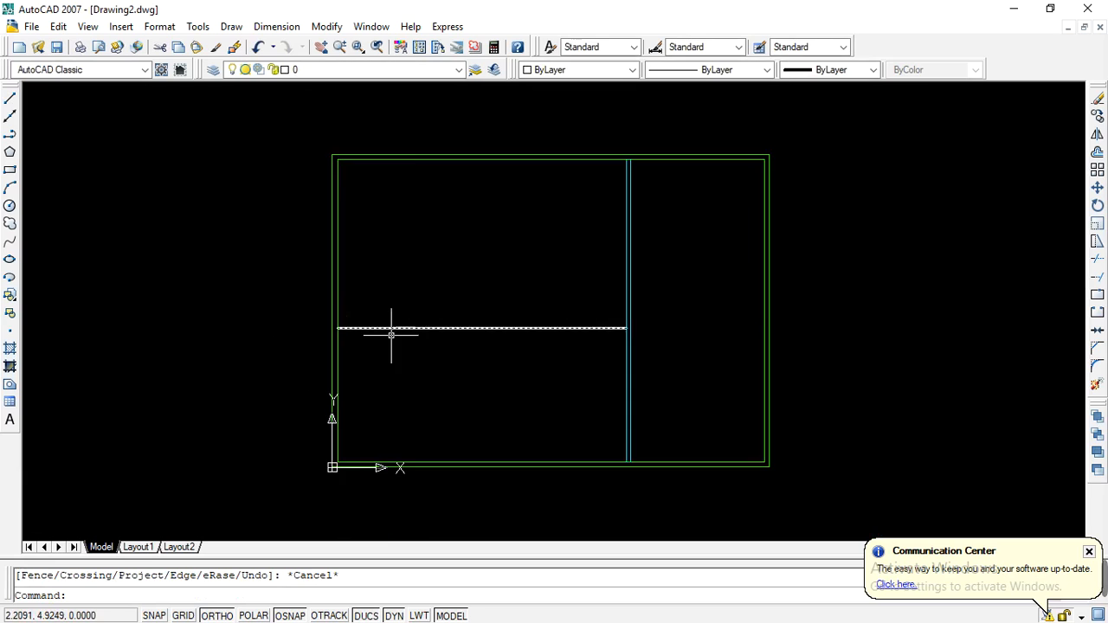
click(442, 324)
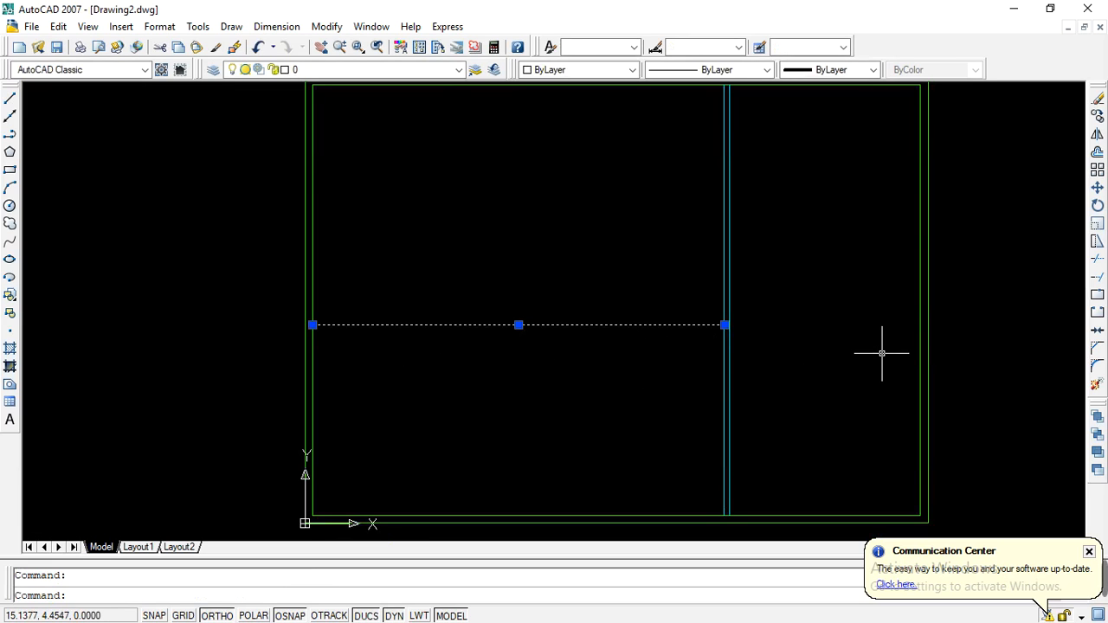
click(1096, 156)
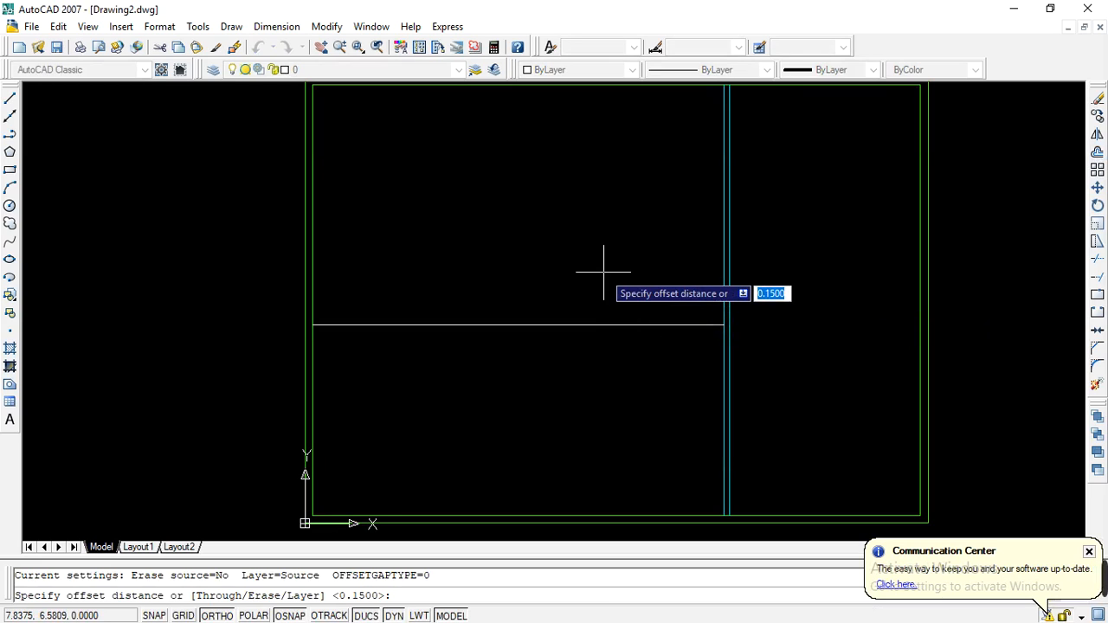
text(0)
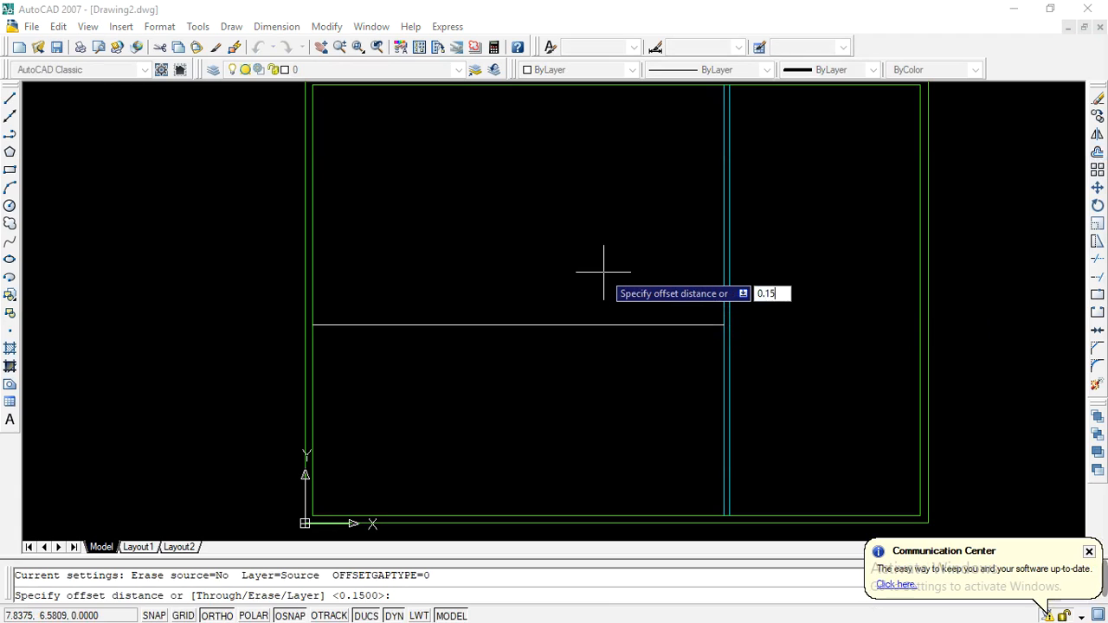
text(.15)
key(Return)
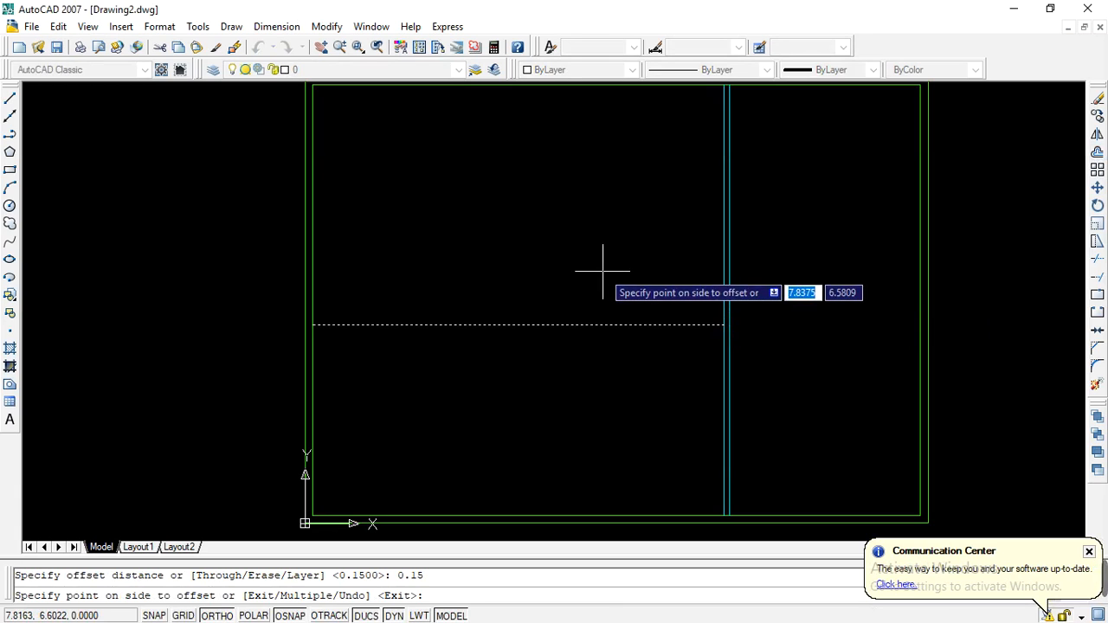
click(543, 285)
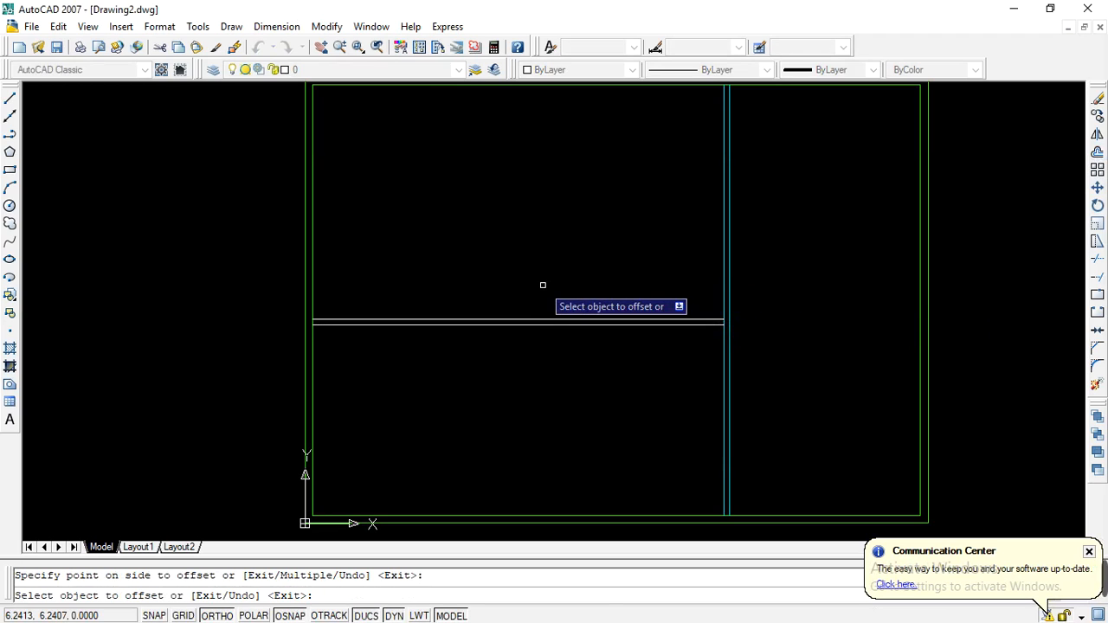
key(Escape)
Set the color of both horizontal interior wall lines to Cyan and clear the selection.
scroll(506, 334, down, 2)
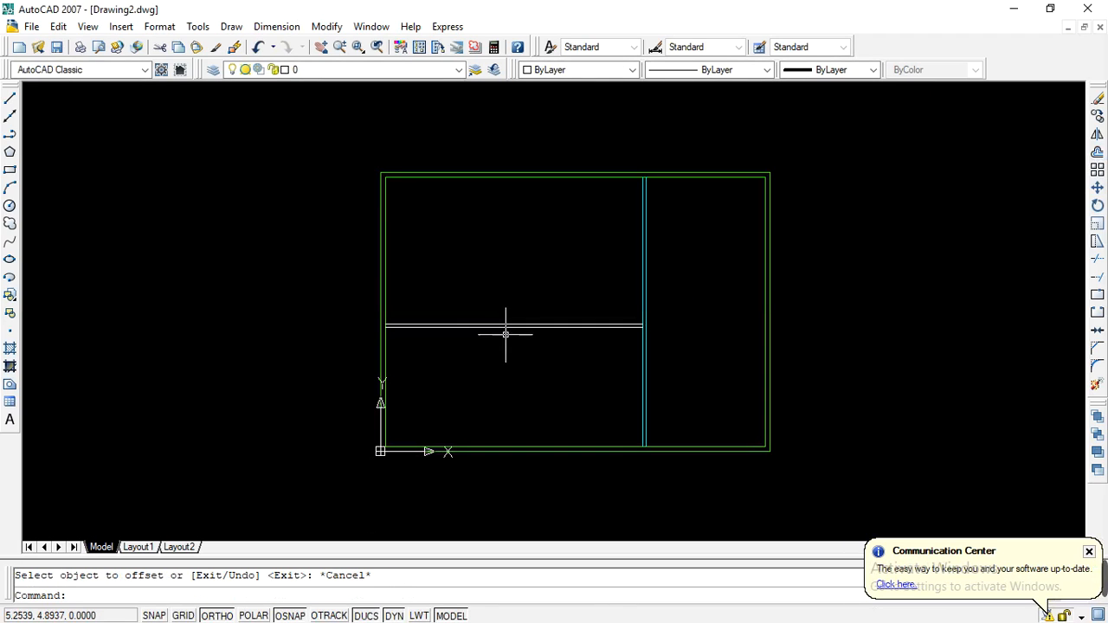
scroll(507, 332, up, 1)
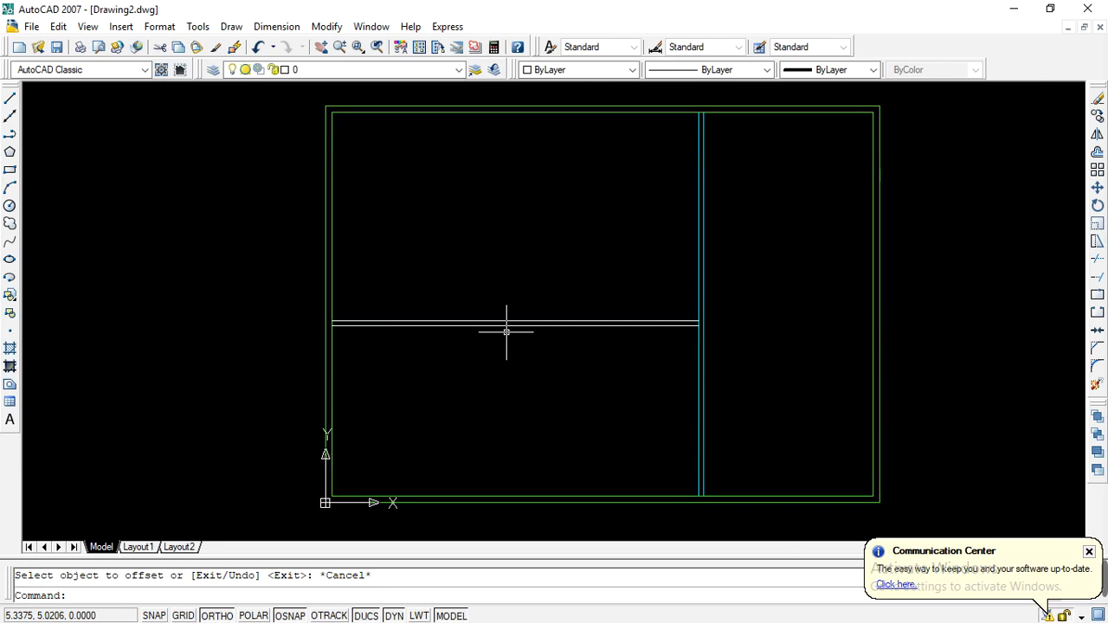
scroll(506, 332, up, 1)
click(509, 322)
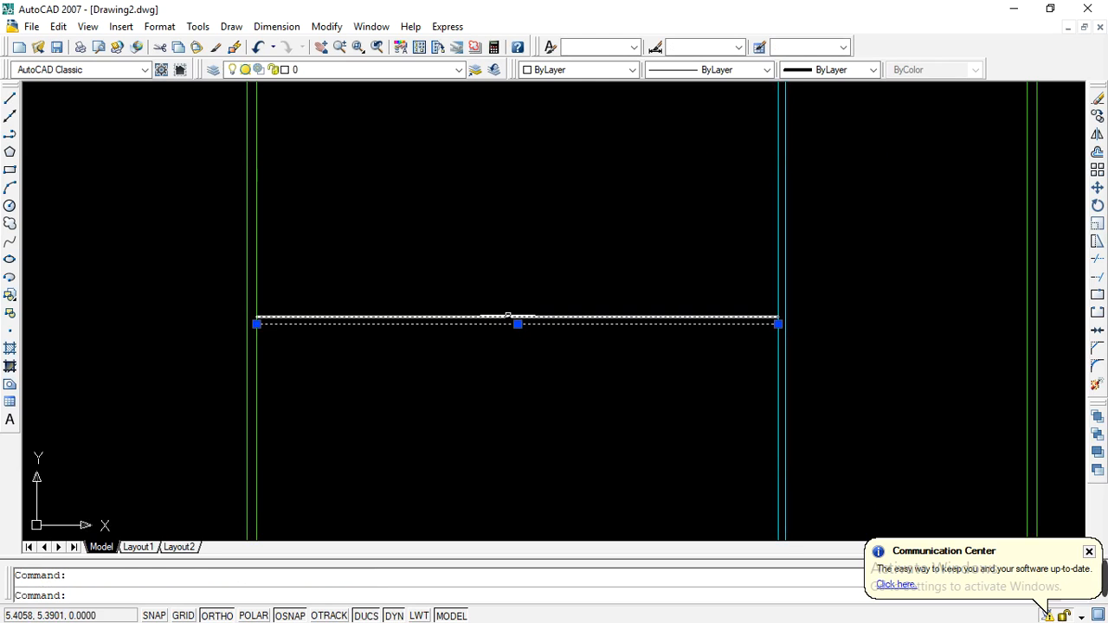
scroll(465, 279, down, 2)
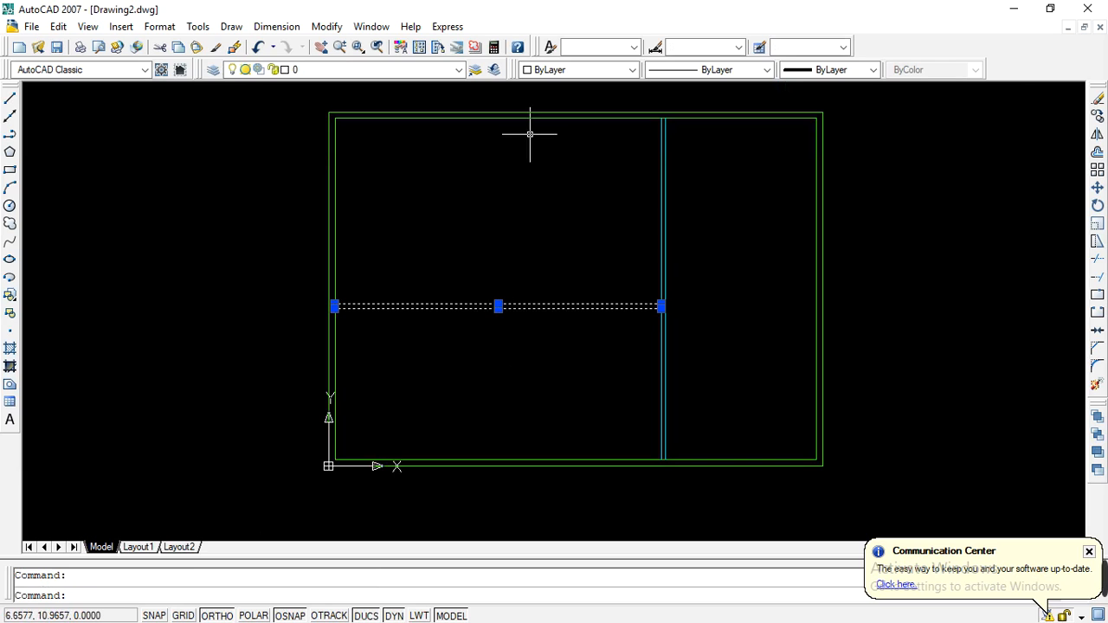
click(606, 71)
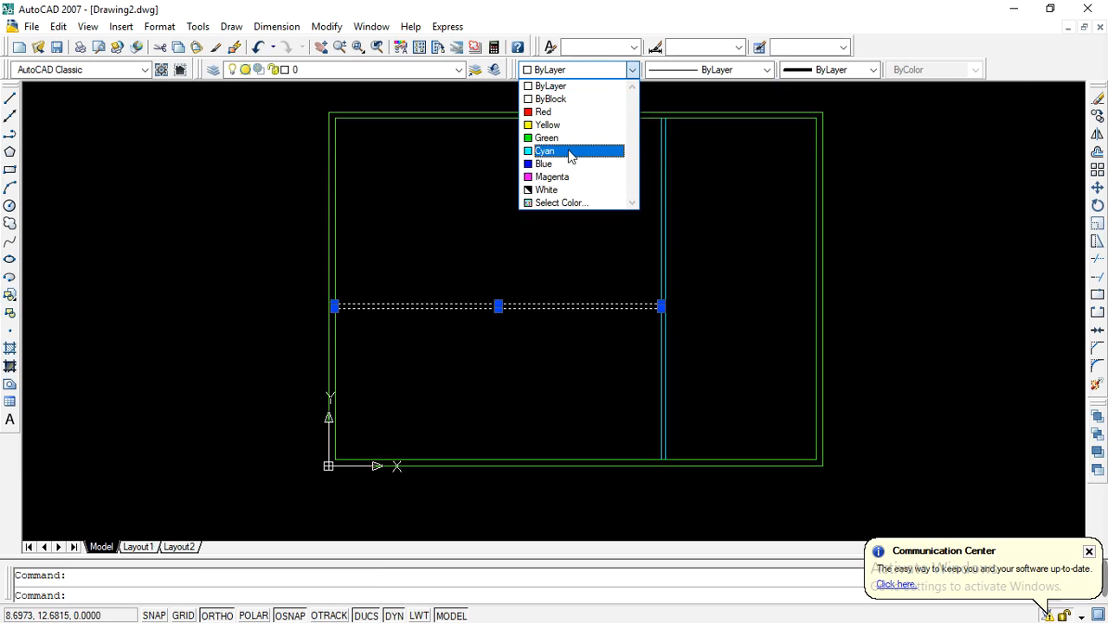
click(550, 151)
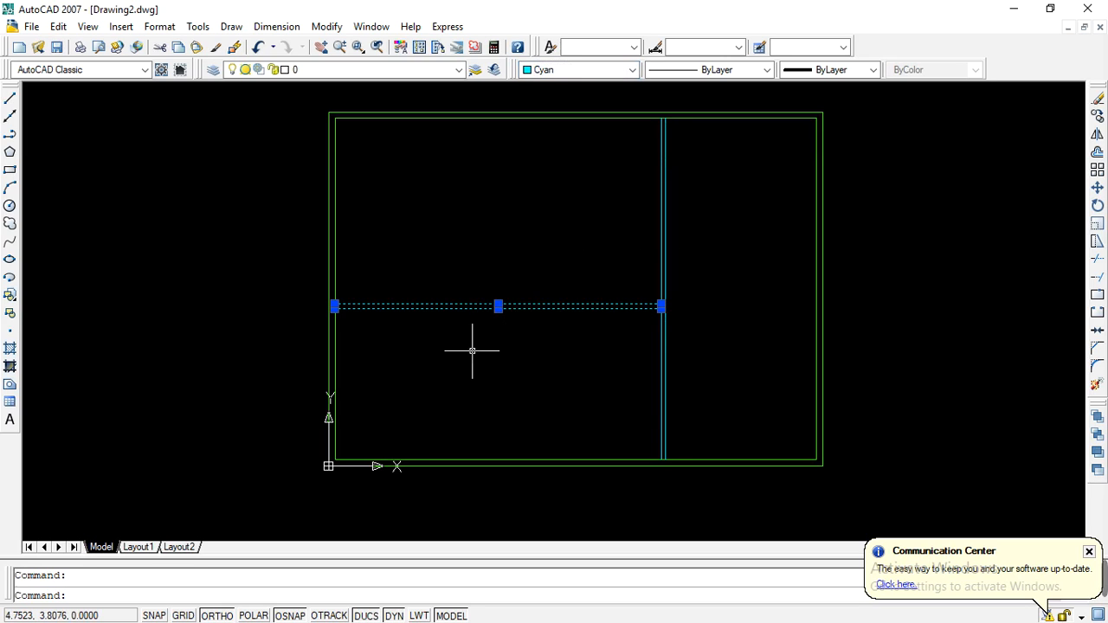
key(Escape)
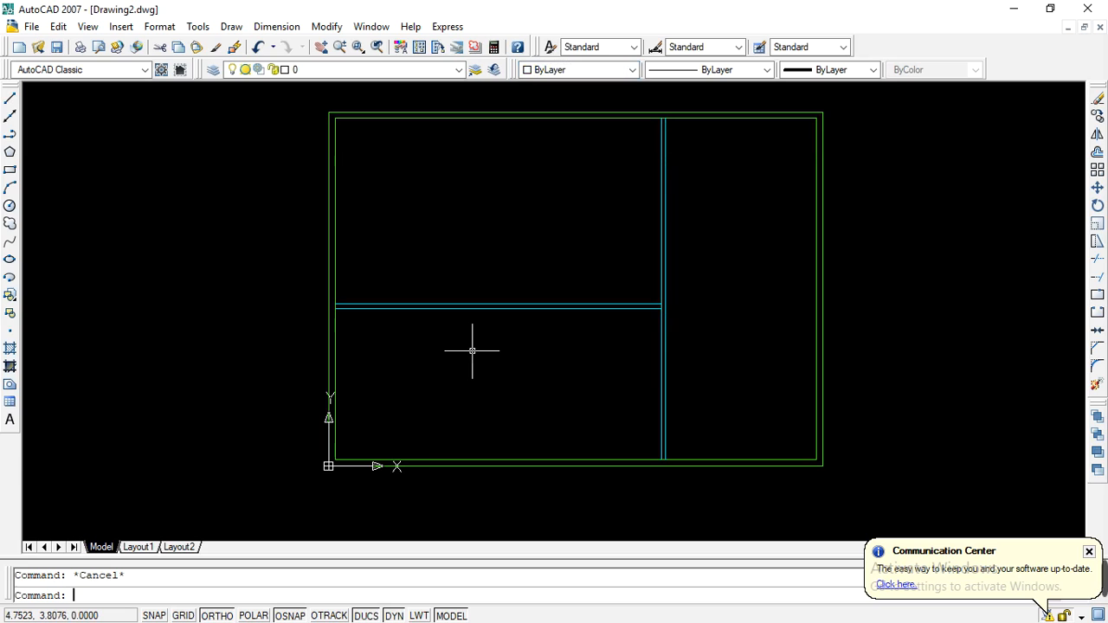
Draw a 3.65-unit helper line leftward from where the horizontal wall's lower line meets the vertical interior wall.
scroll(473, 355, down, 4)
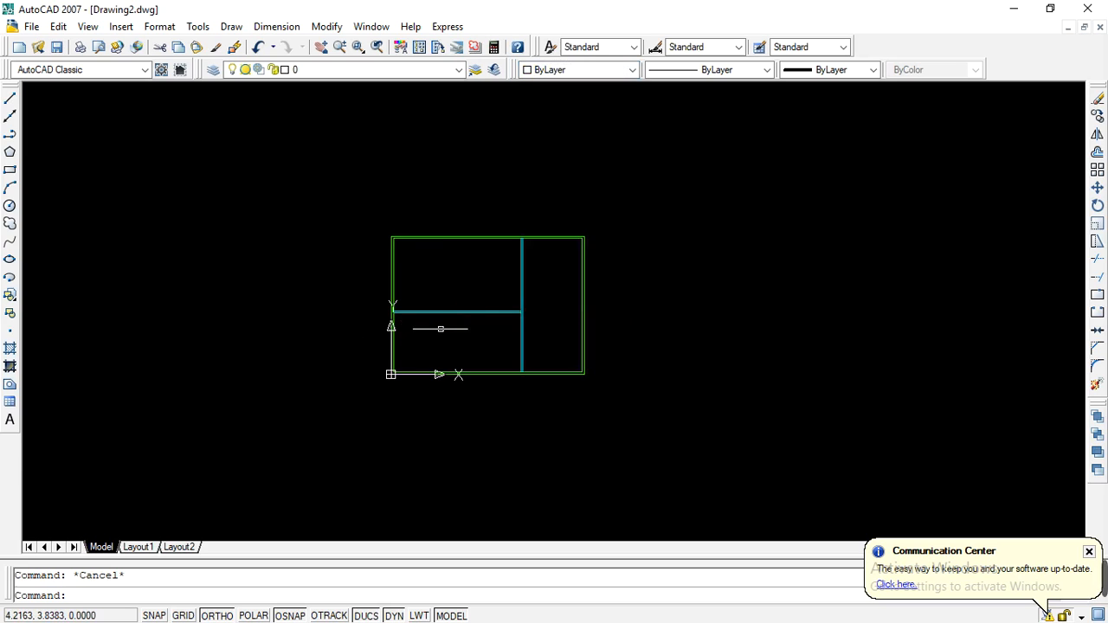
scroll(445, 326, up, 3)
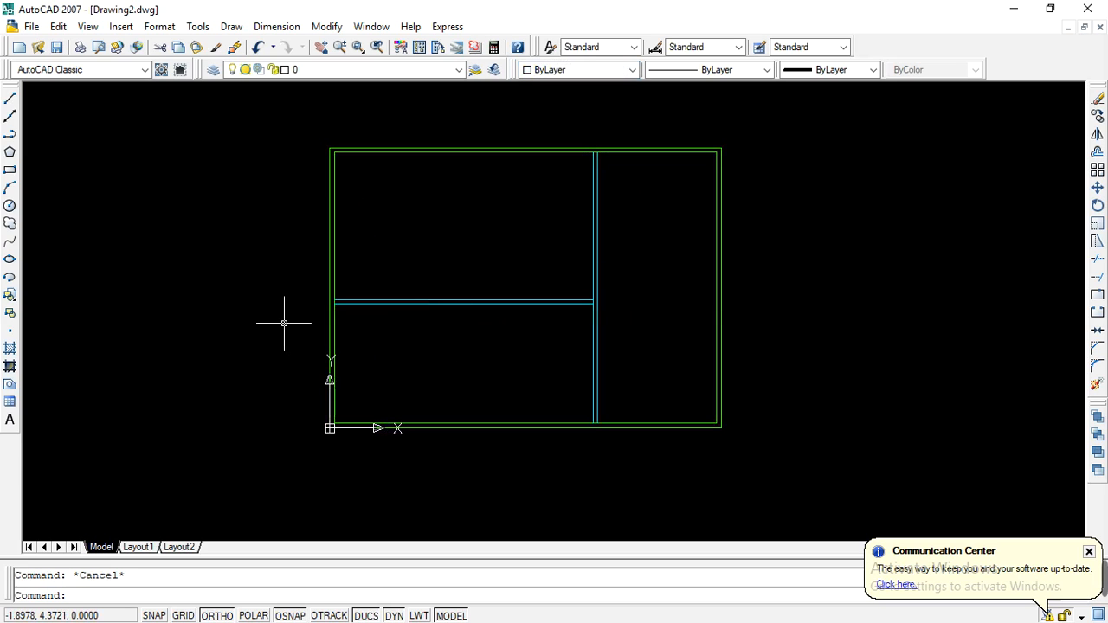
click(12, 101)
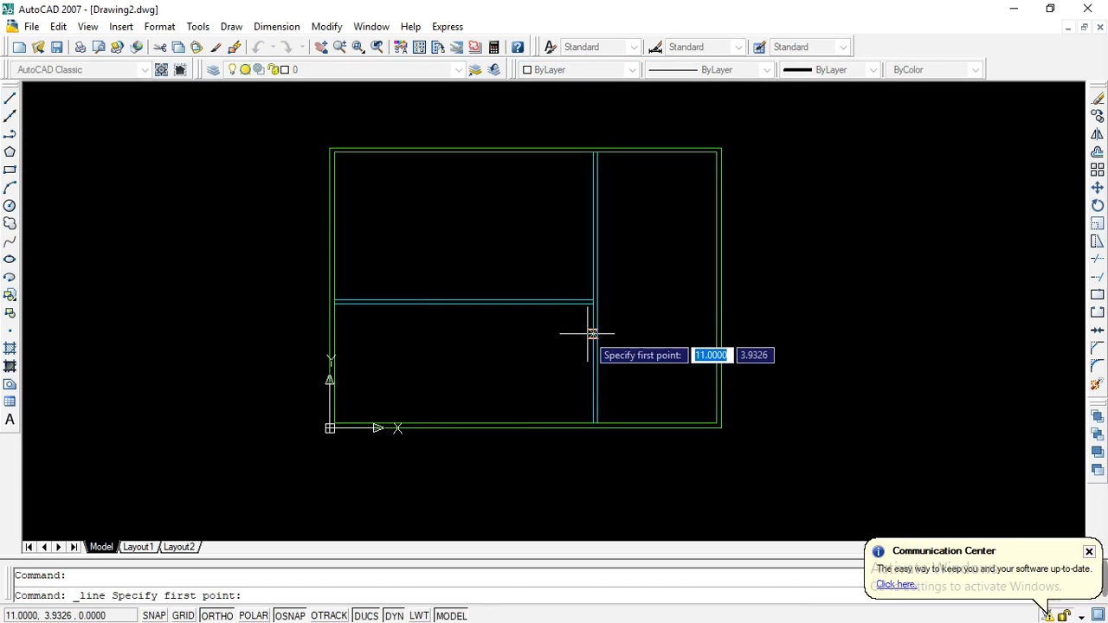
scroll(592, 332, up, 4)
click(596, 270)
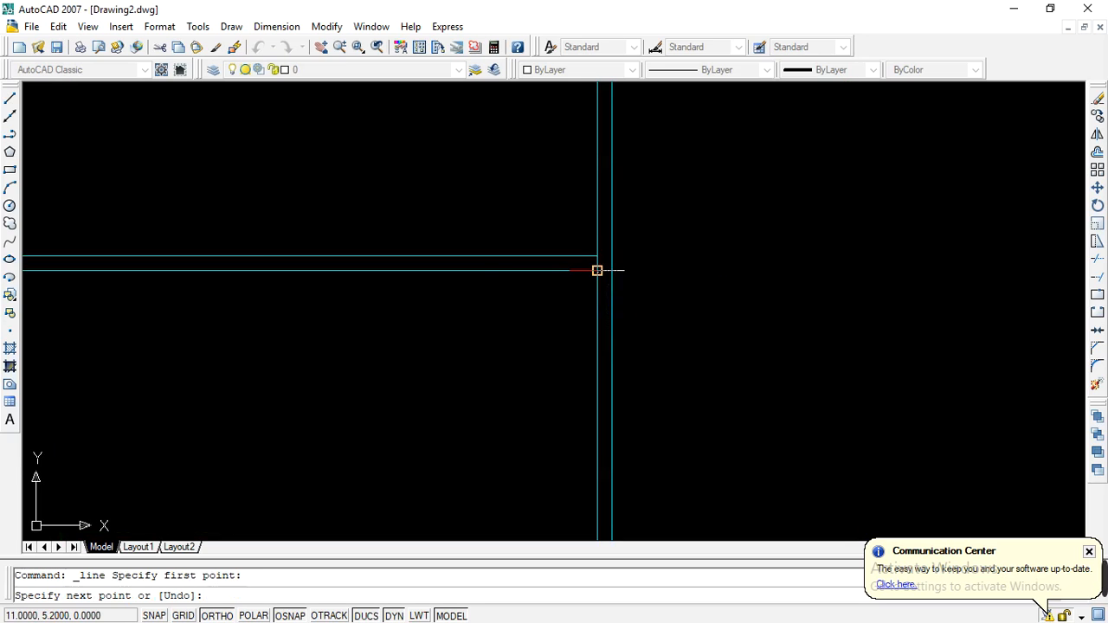
text(3)
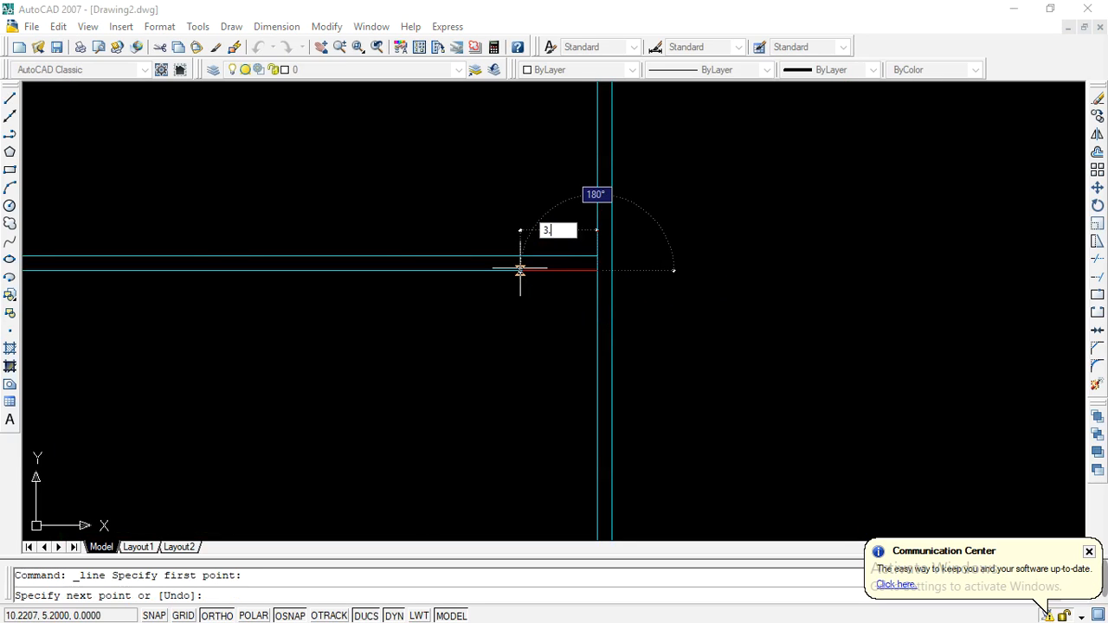
text(.65)
key(Return)
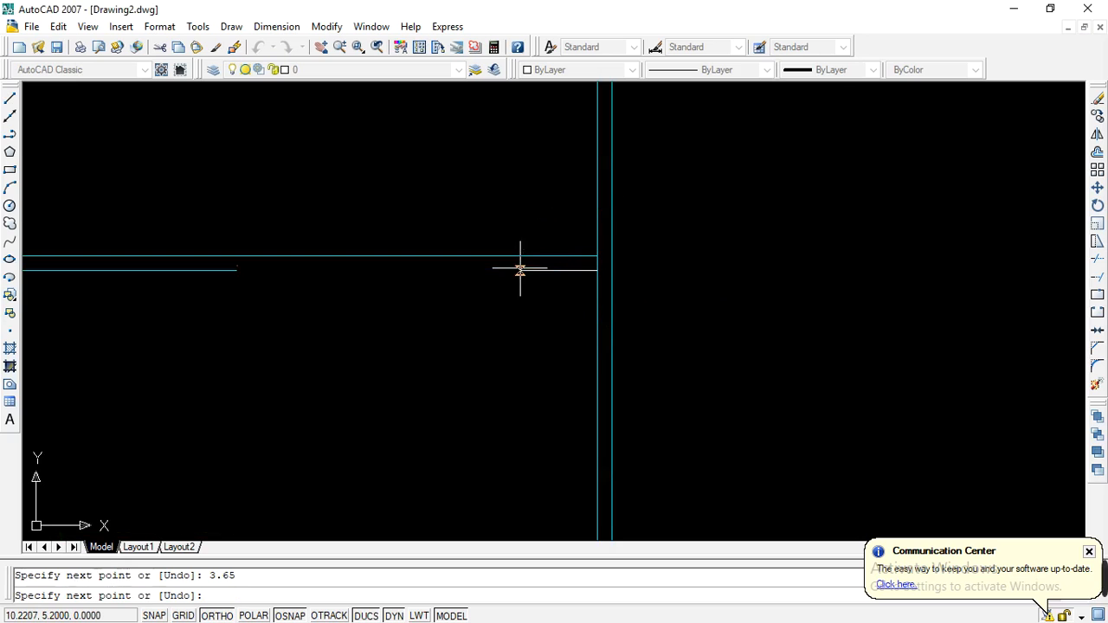
Continue the line vertically down about 6.26 units, past the bottom outer wall, and end the Line command.
scroll(495, 234, down, 2)
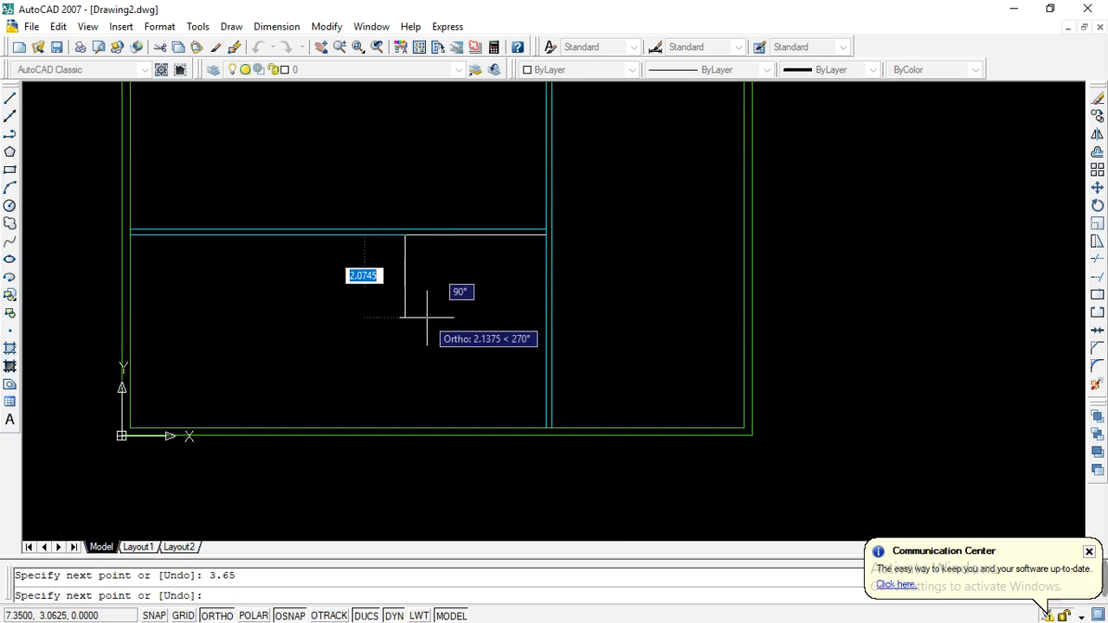
click(405, 476)
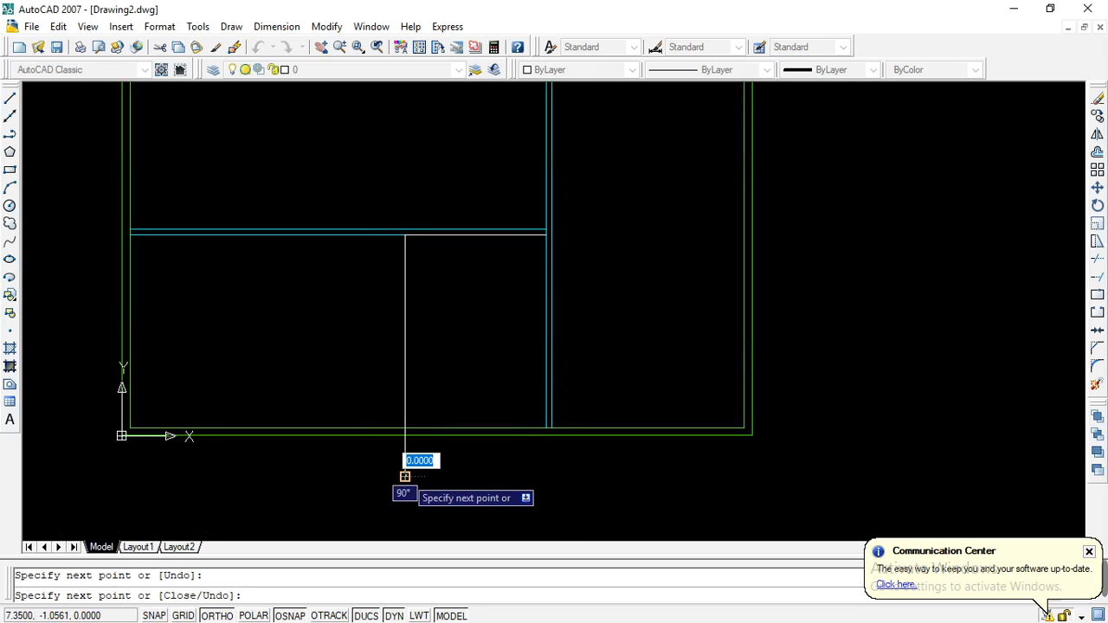
key(Escape)
Erase the 3.65-unit horizontal helper line that overlaps the horizontal interior wall's lower line.
scroll(403, 248, up, 3)
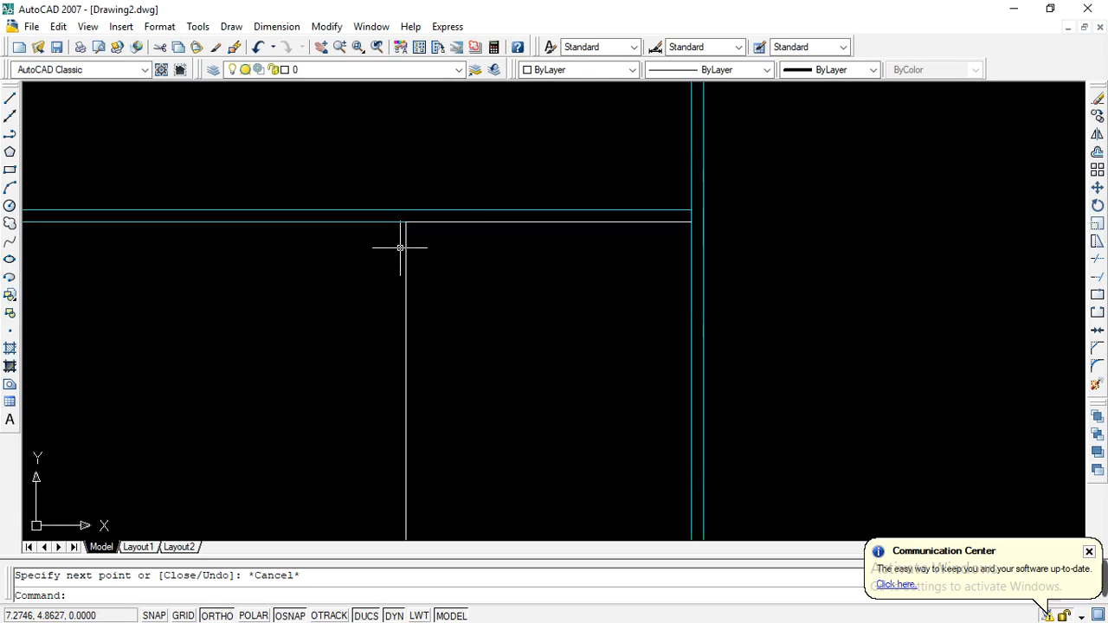
click(505, 222)
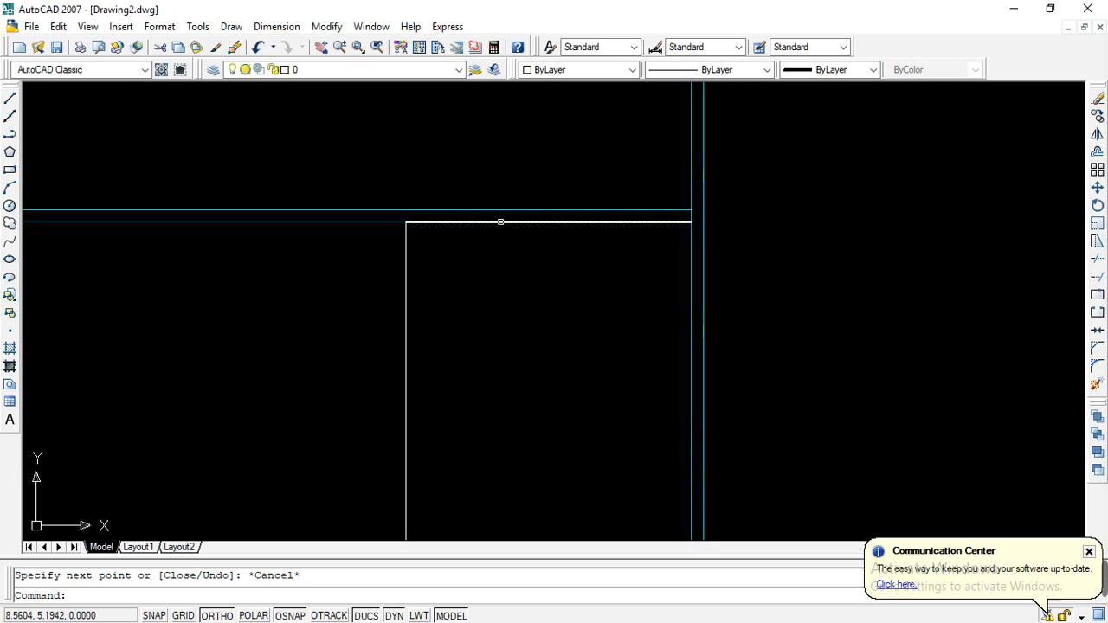
click(501, 223)
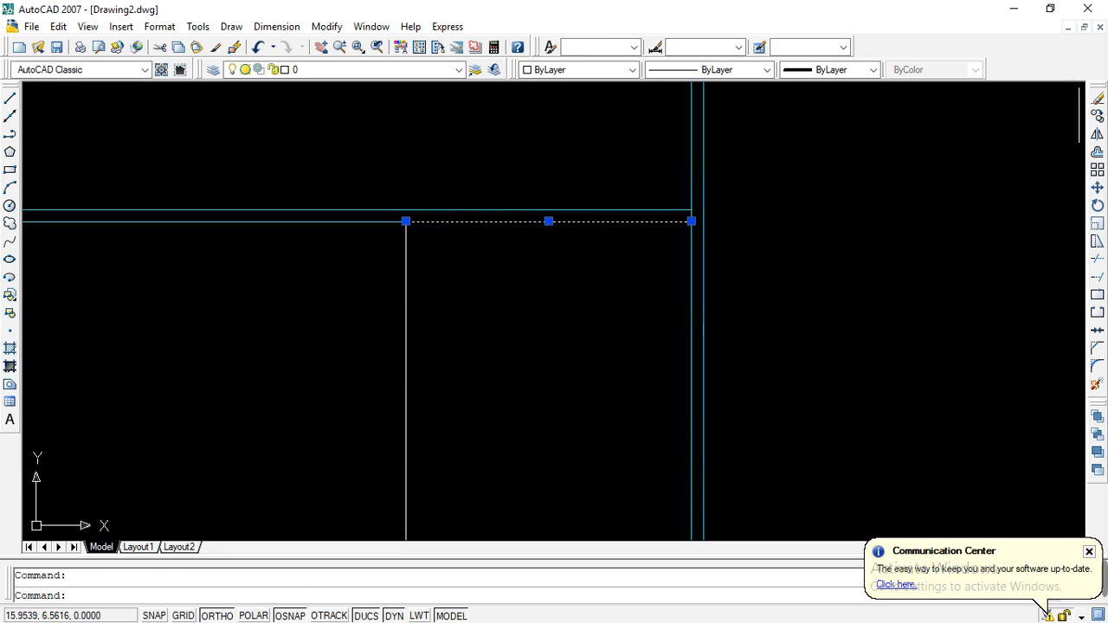
click(1098, 100)
scroll(450, 203, down, 3)
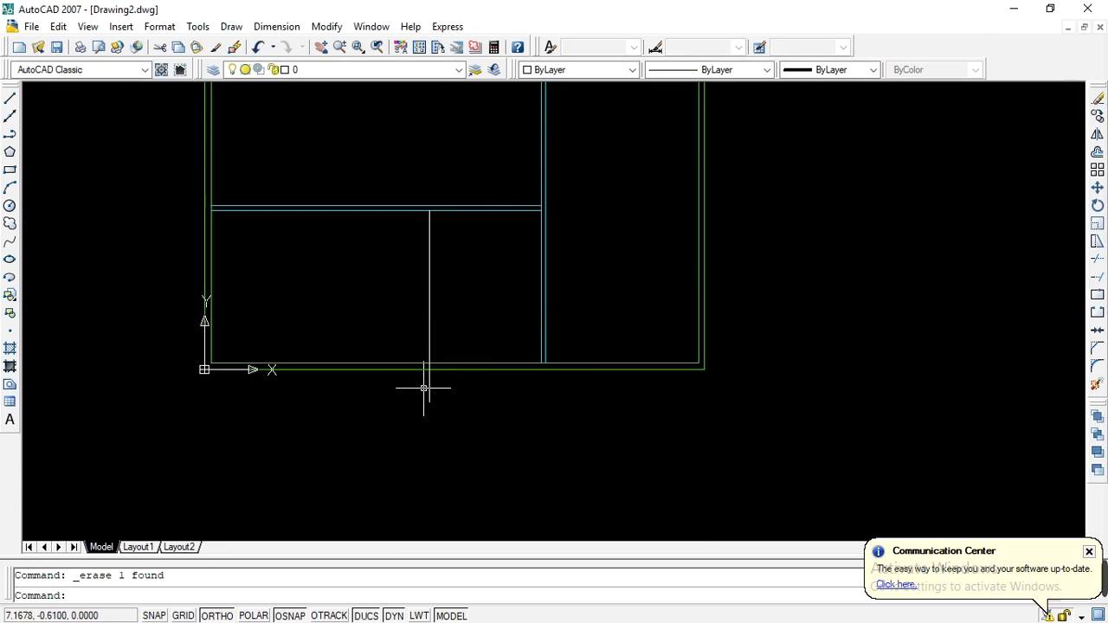
scroll(423, 398, up, 3)
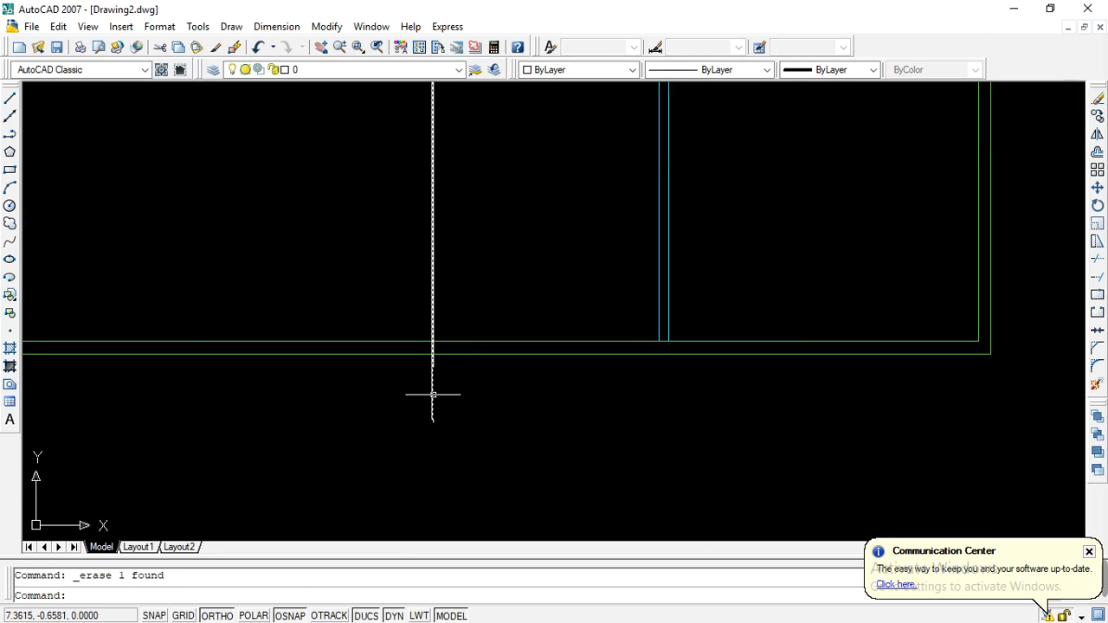
Trim the new vertical line's lower end back to the inner line of the bottom outer wall.
click(1098, 260)
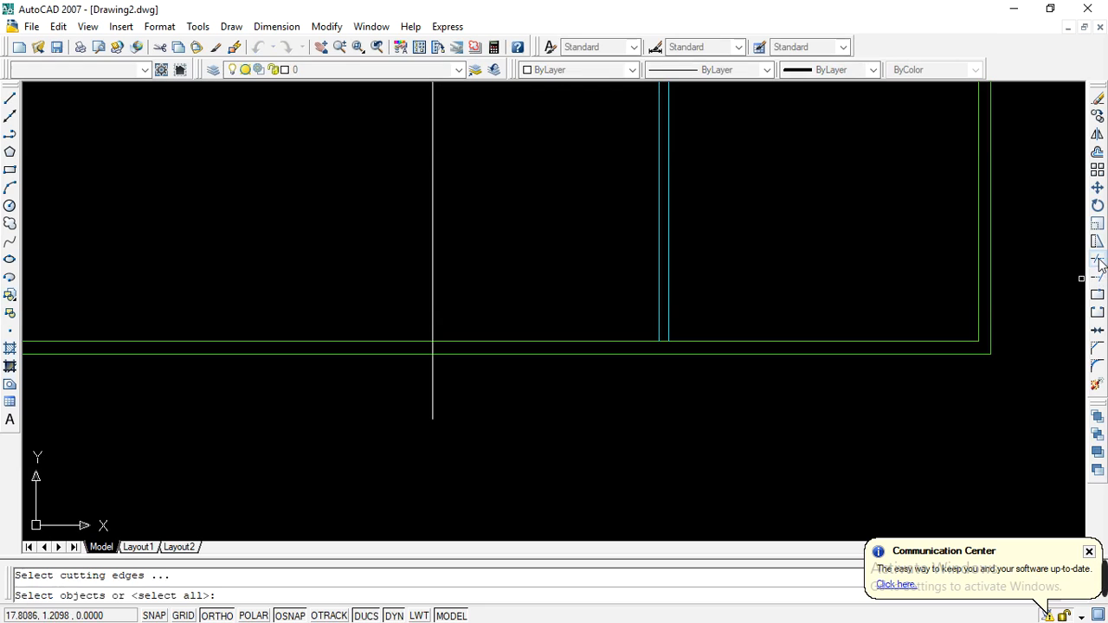
key(Return)
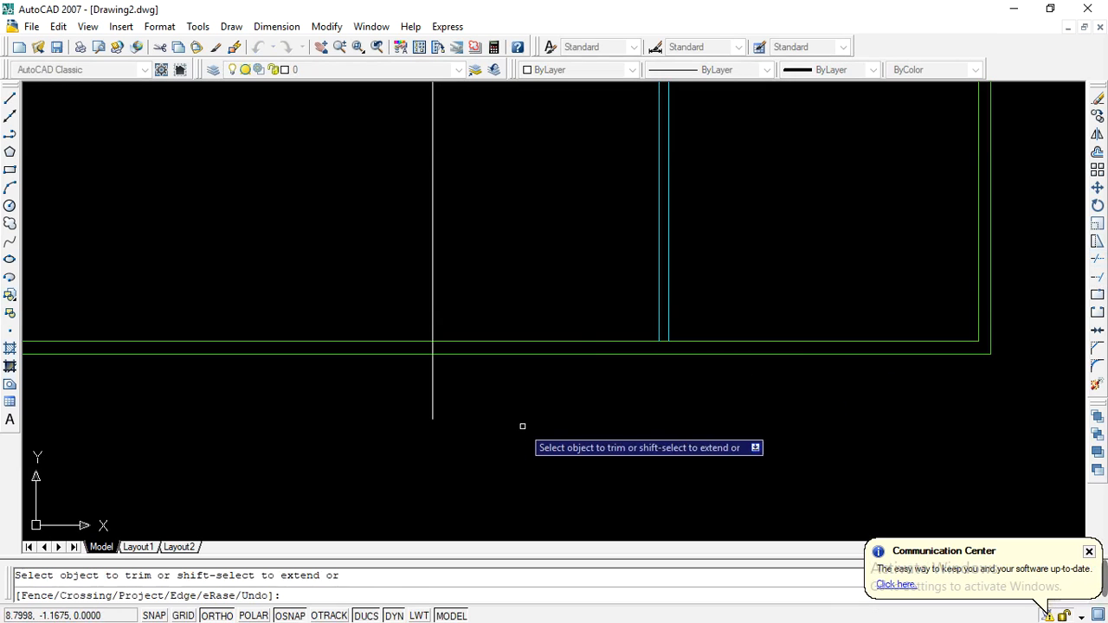
click(432, 394)
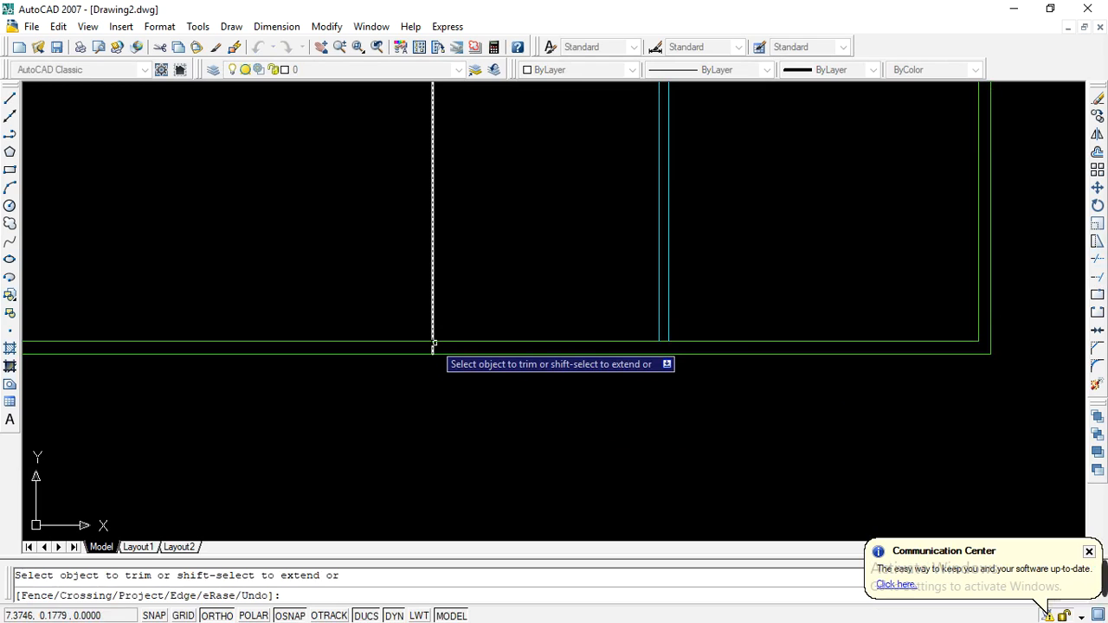
scroll(431, 344, up, 2)
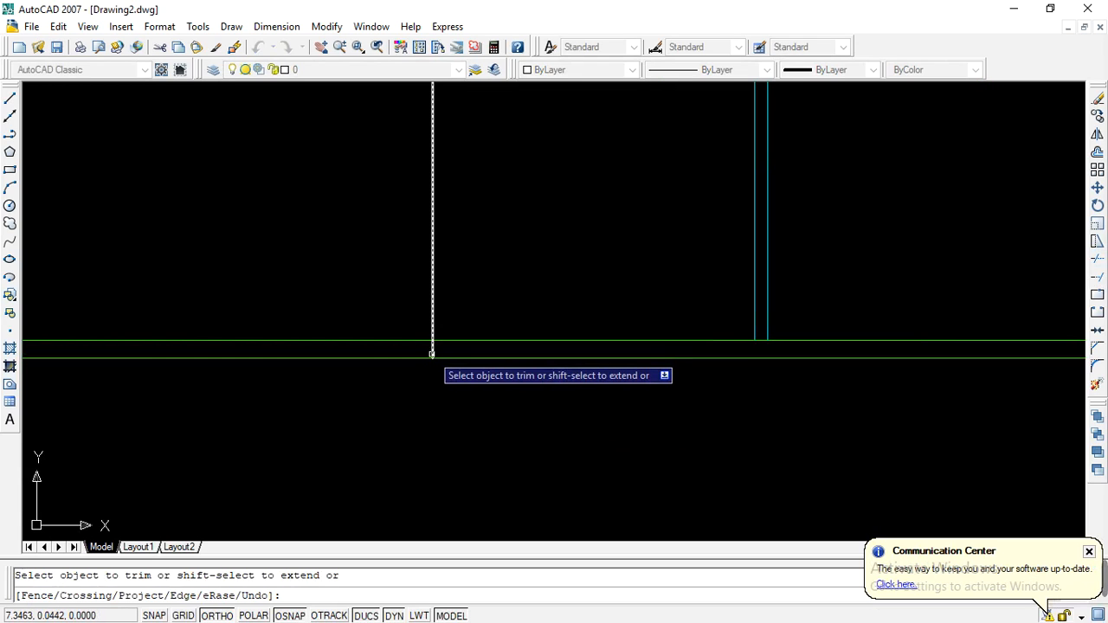
click(432, 347)
key(Escape)
scroll(502, 405, down, 3)
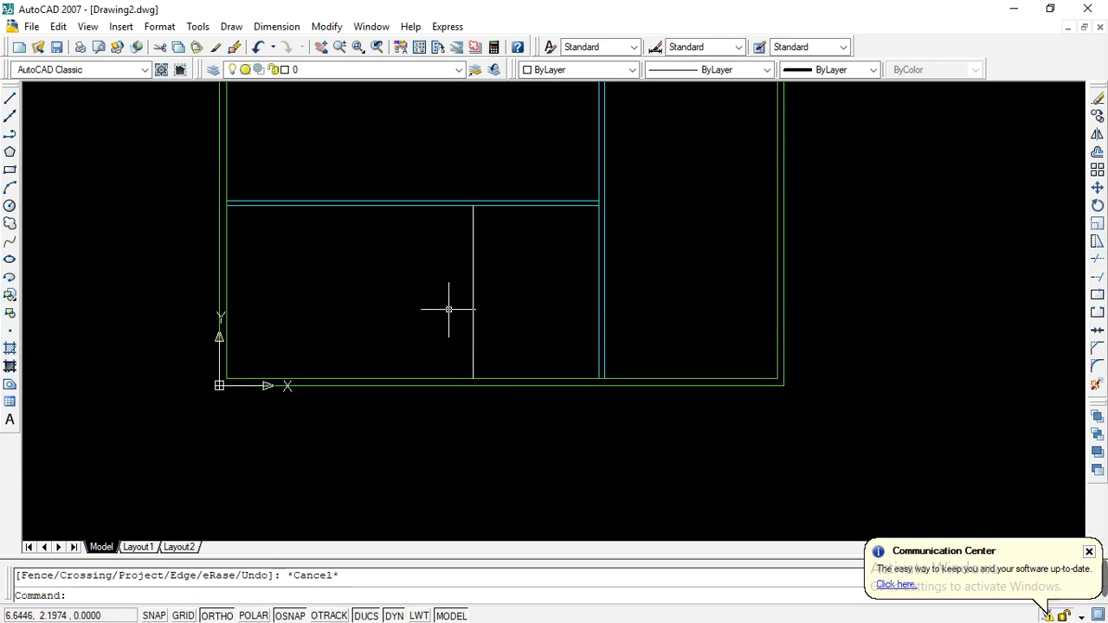
Offset the trimmed vertical line 0.15 to its left to form a second interior wall.
click(474, 291)
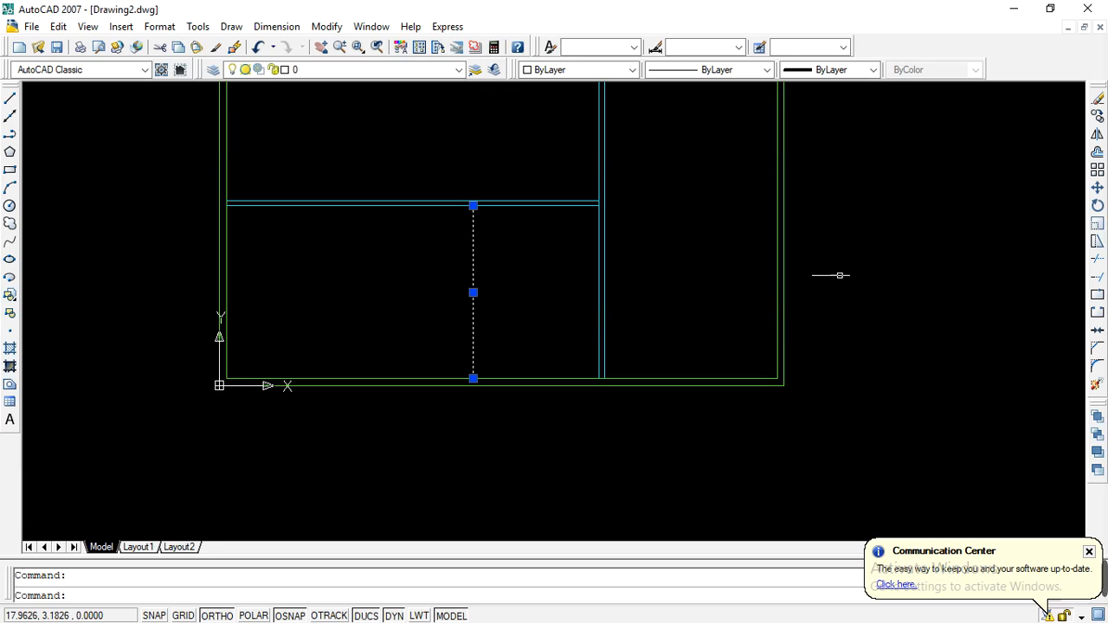
click(1098, 152)
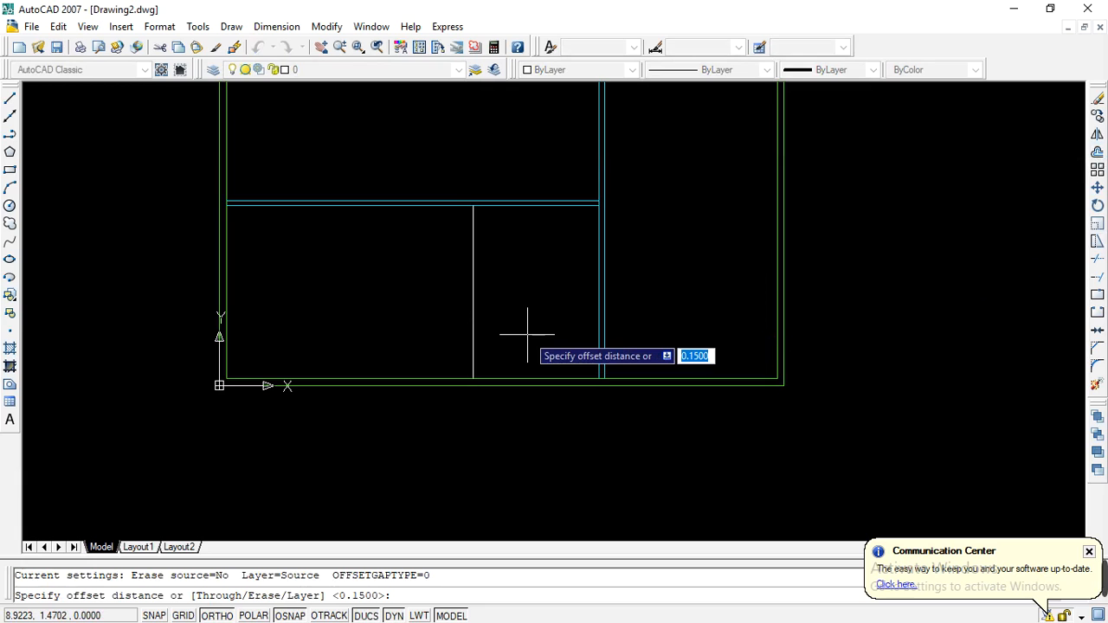
text(0.1)
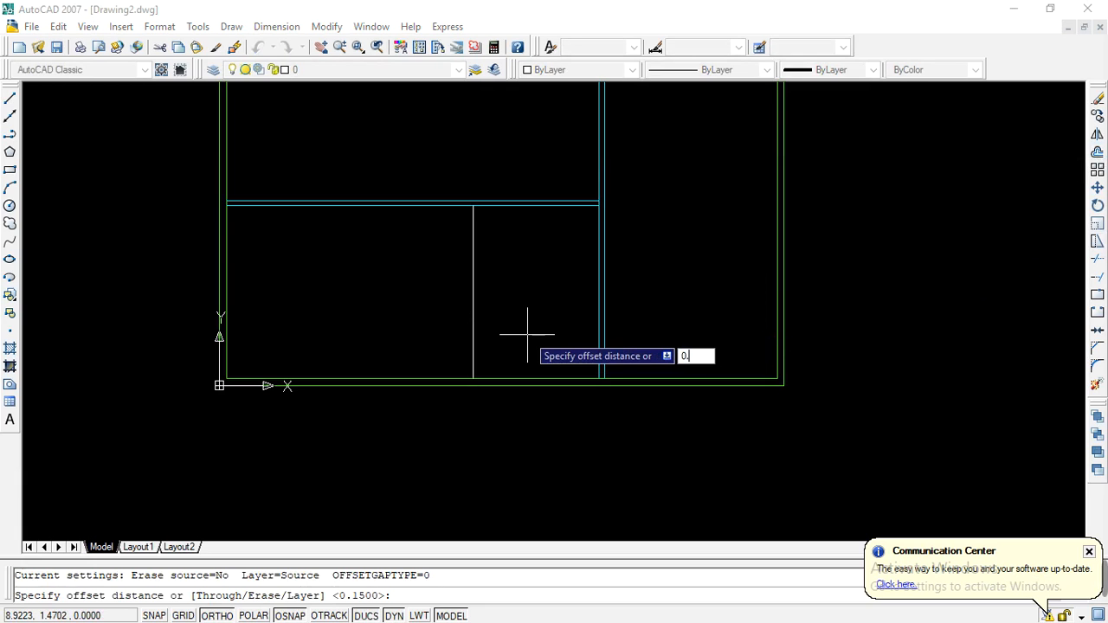
key(Return)
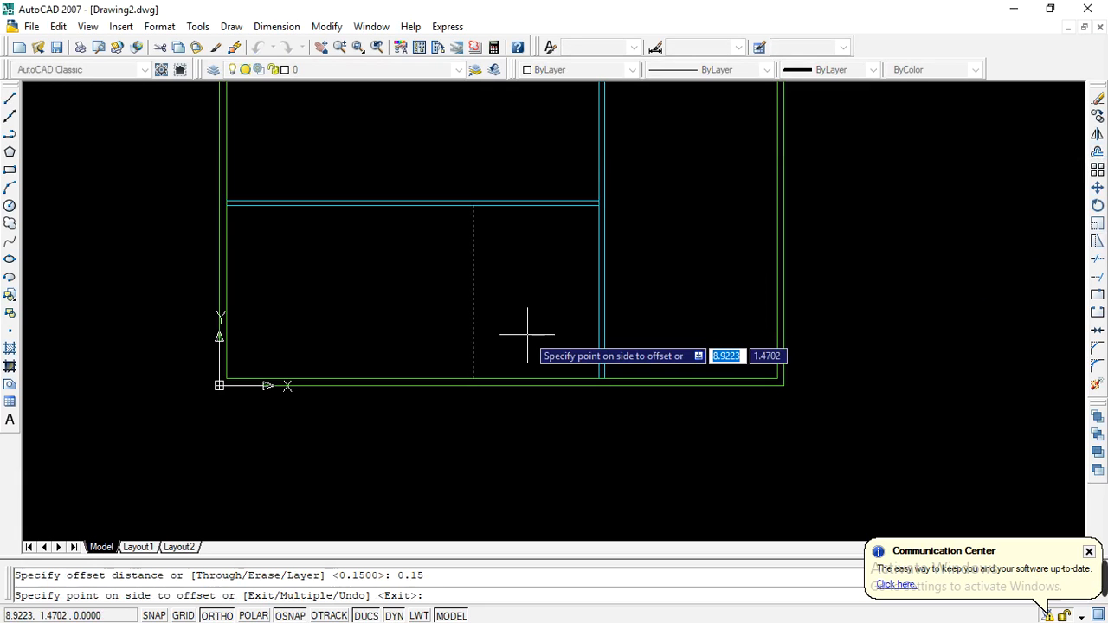
click(447, 333)
key(Escape)
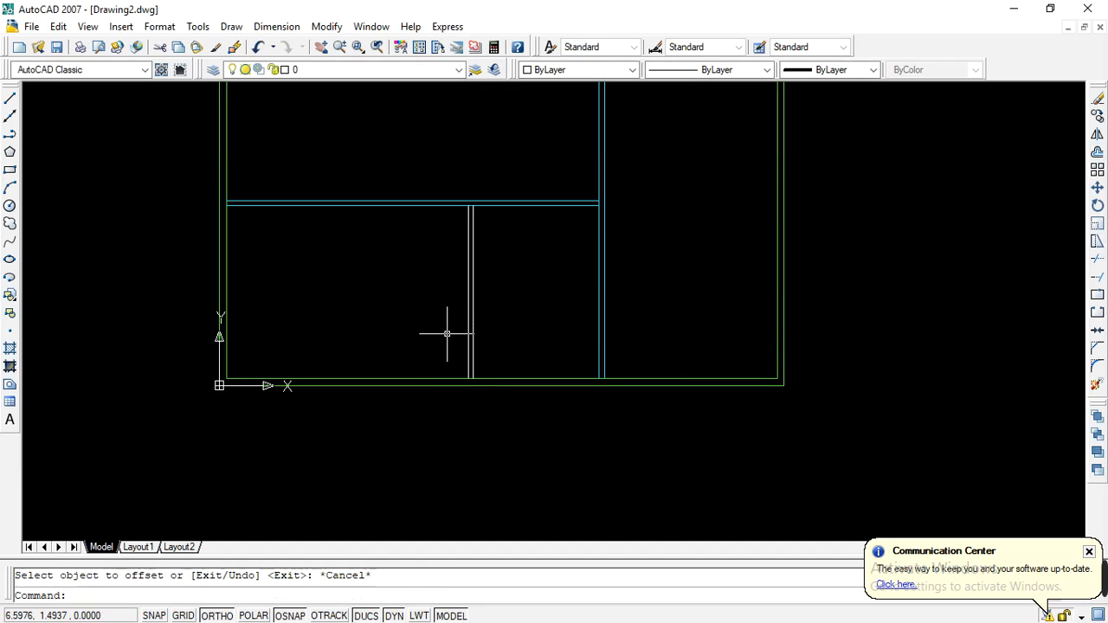
key(Escape)
Set the color of both lines of the new vertical interior wall to Cyan and clear the selection.
scroll(476, 329, up, 3)
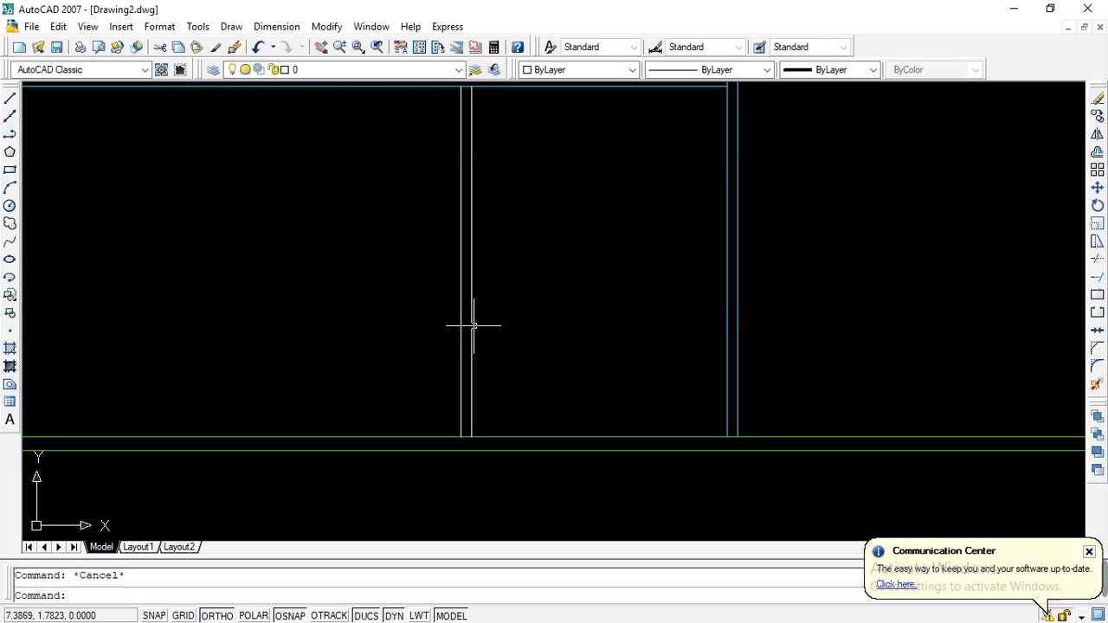
scroll(443, 363, down, 1)
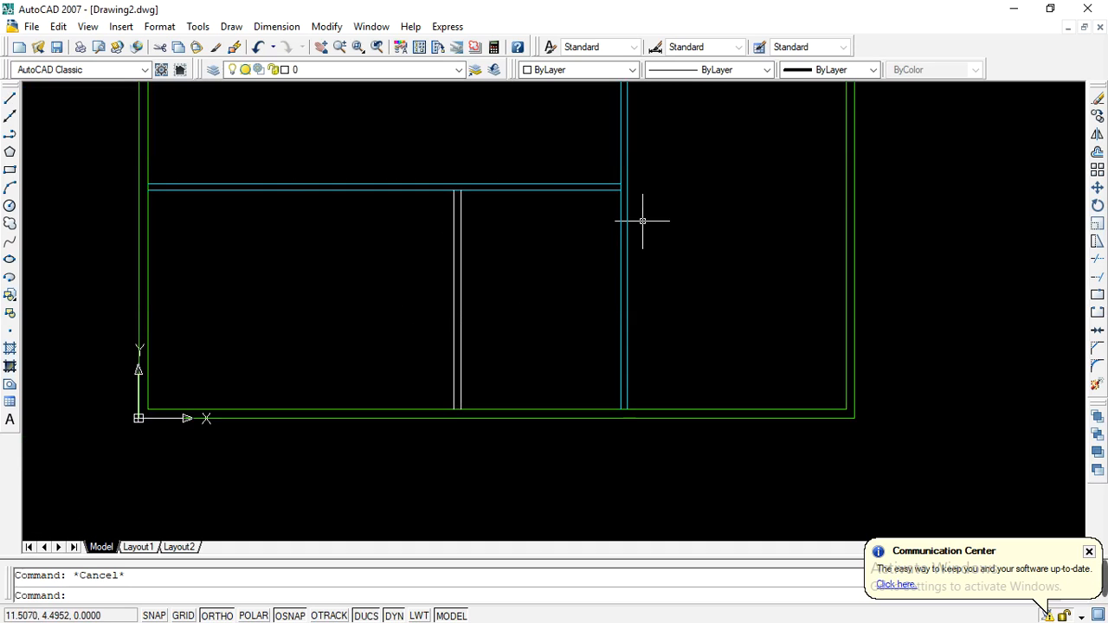
click(459, 330)
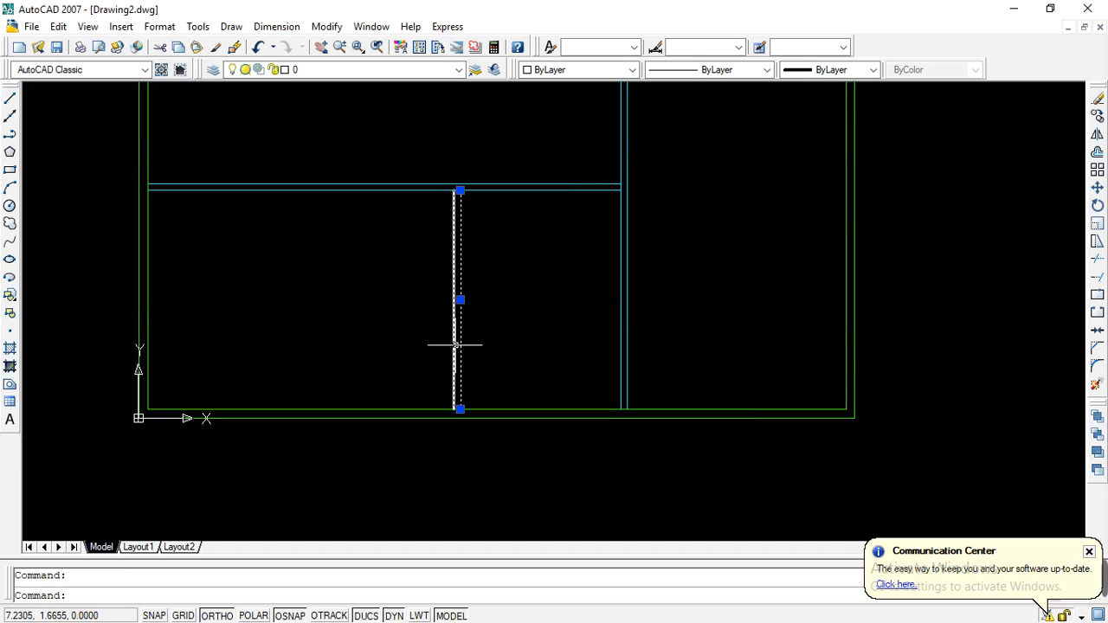
click(631, 70)
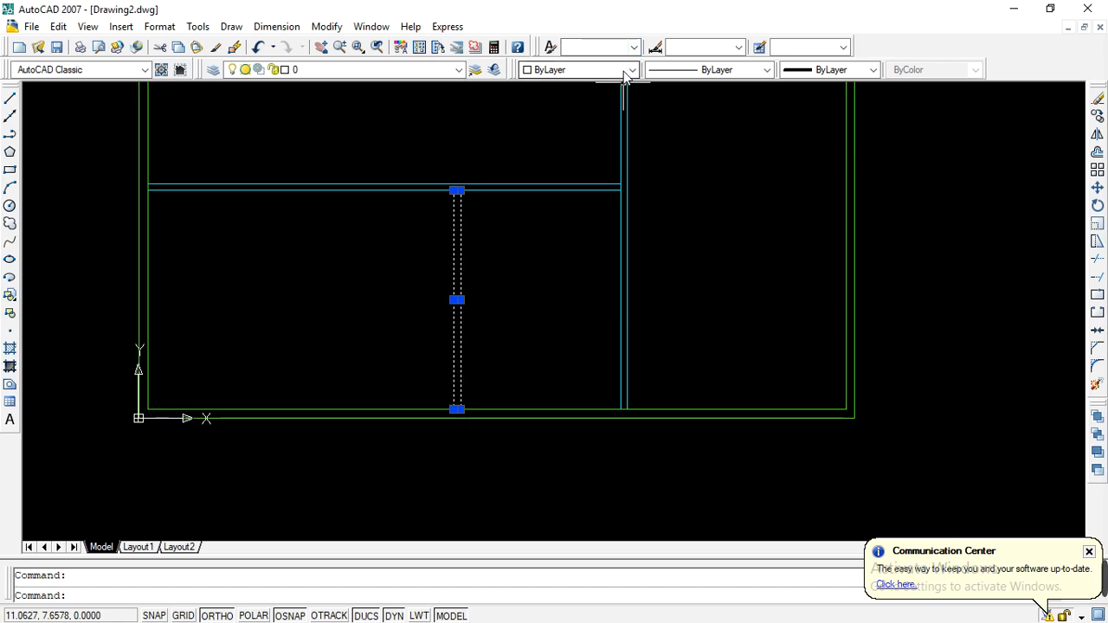
click(556, 151)
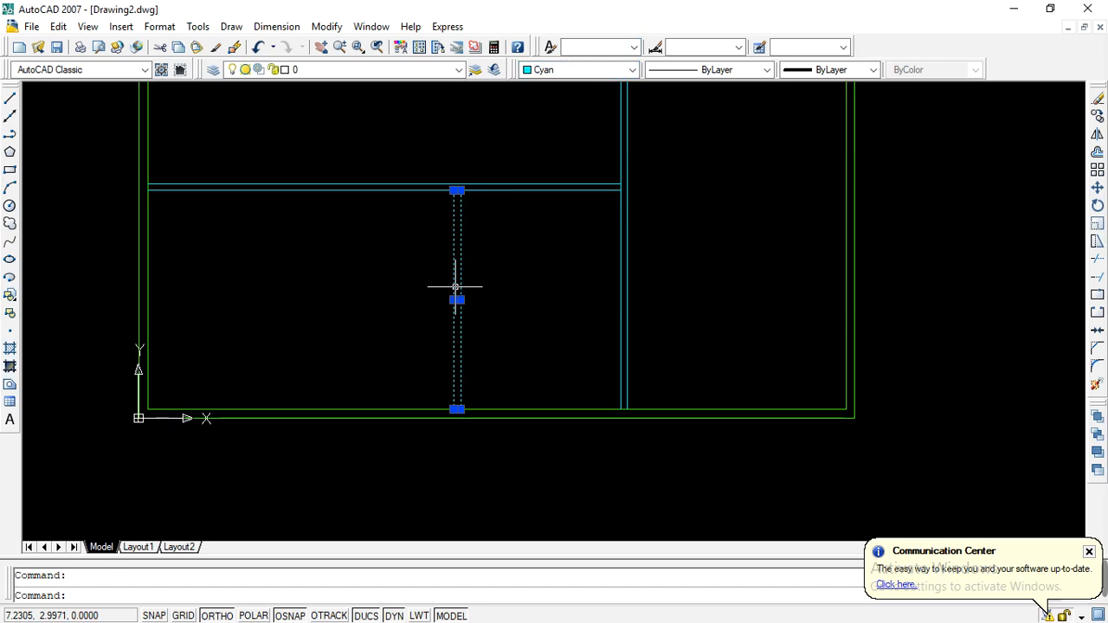
key(Escape)
Copy both lines of the short vertical interior wall 3.65 units to the left, using a lower endpoint as base point.
scroll(474, 318, down, 2)
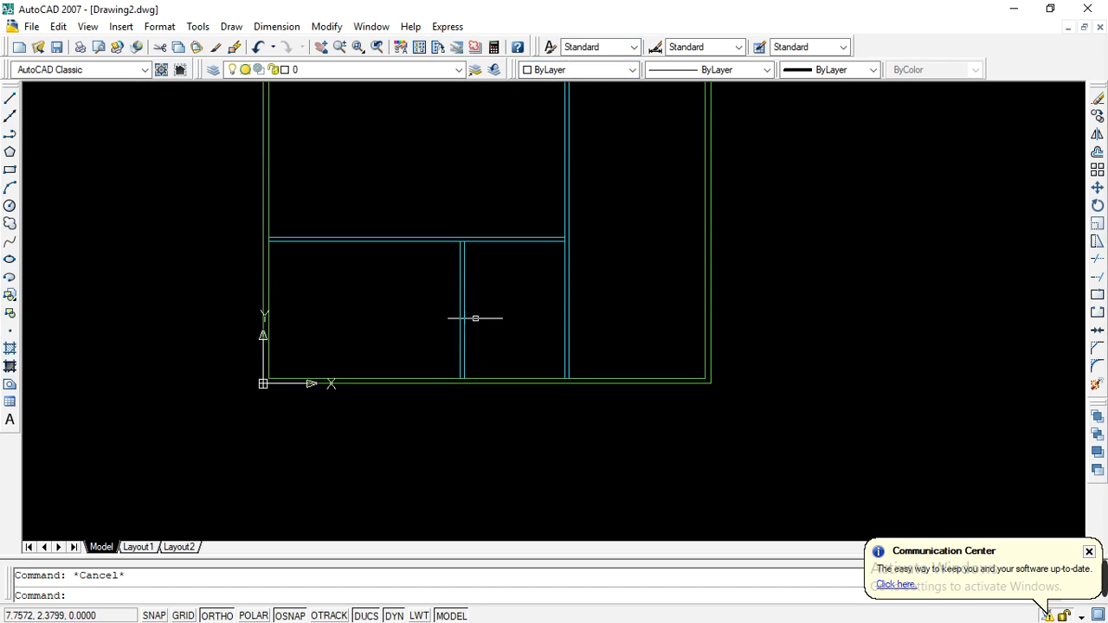
scroll(467, 309, down, 2)
scroll(436, 280, up, 4)
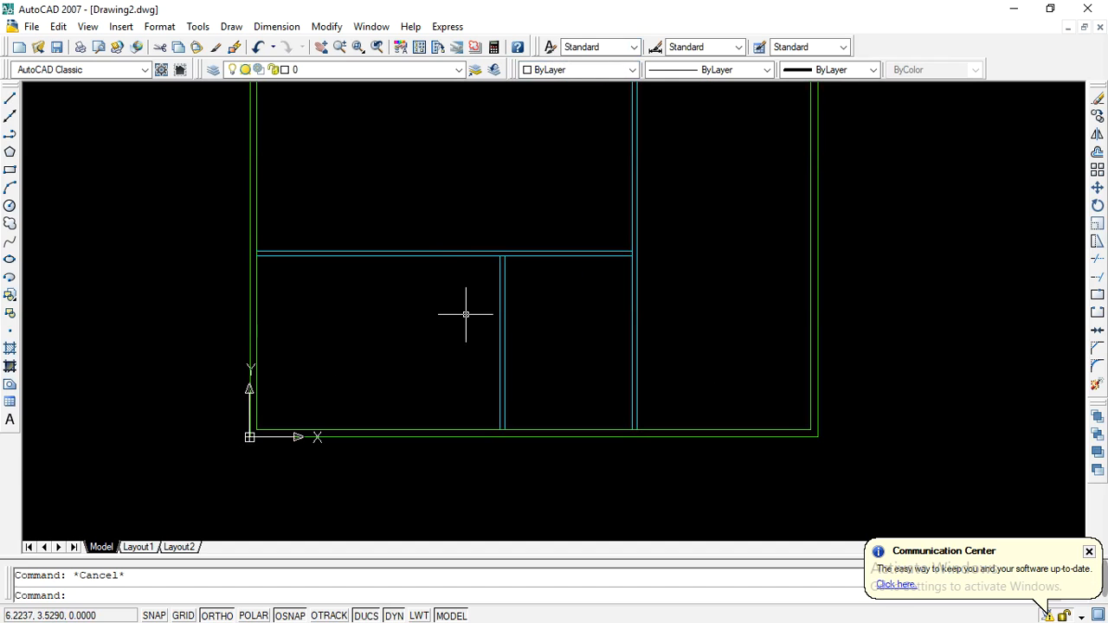
scroll(388, 336, down, 2)
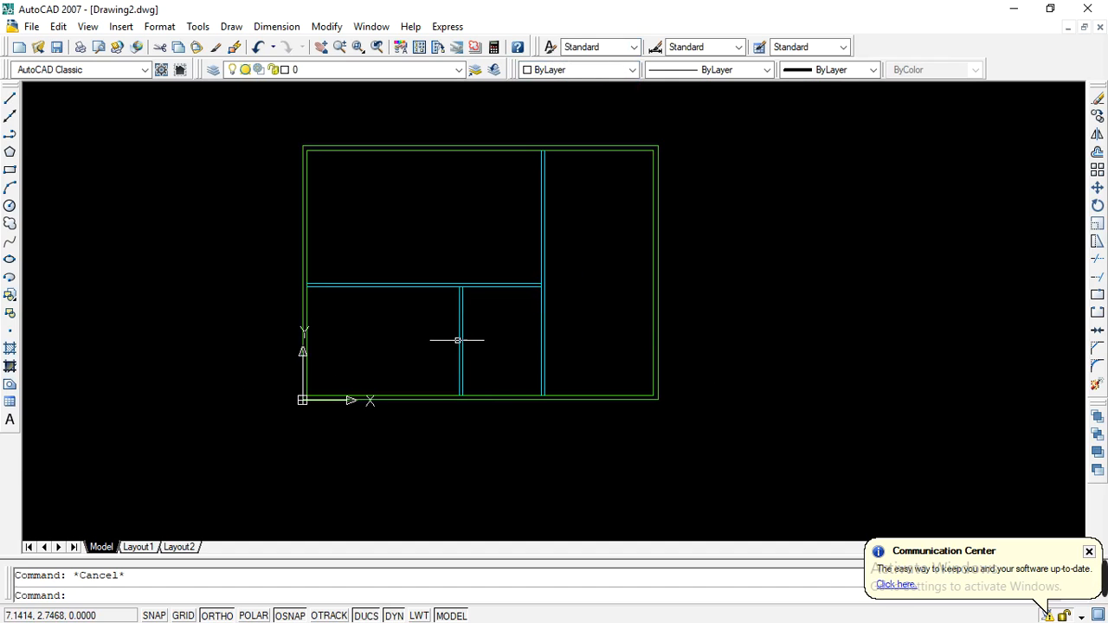
scroll(457, 341, up, 3)
click(466, 371)
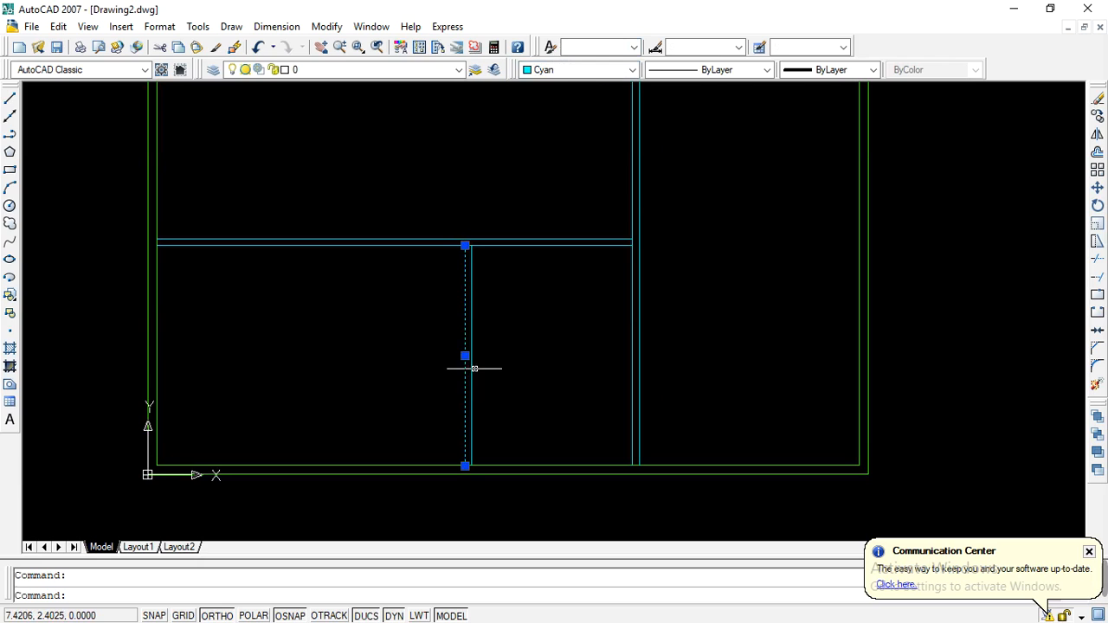
click(465, 355)
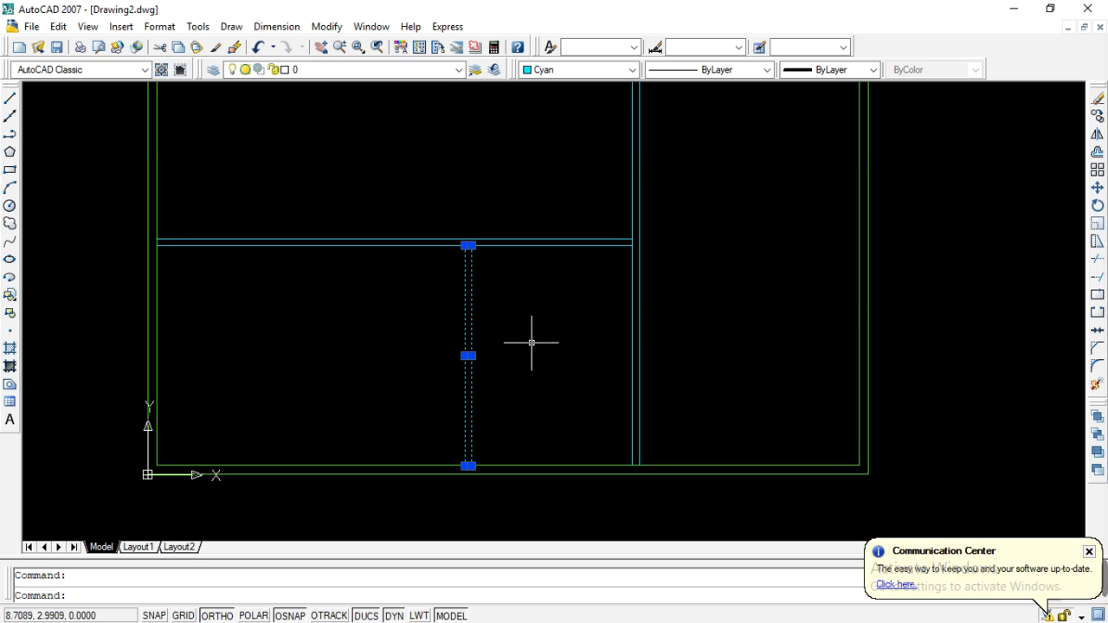
click(1097, 117)
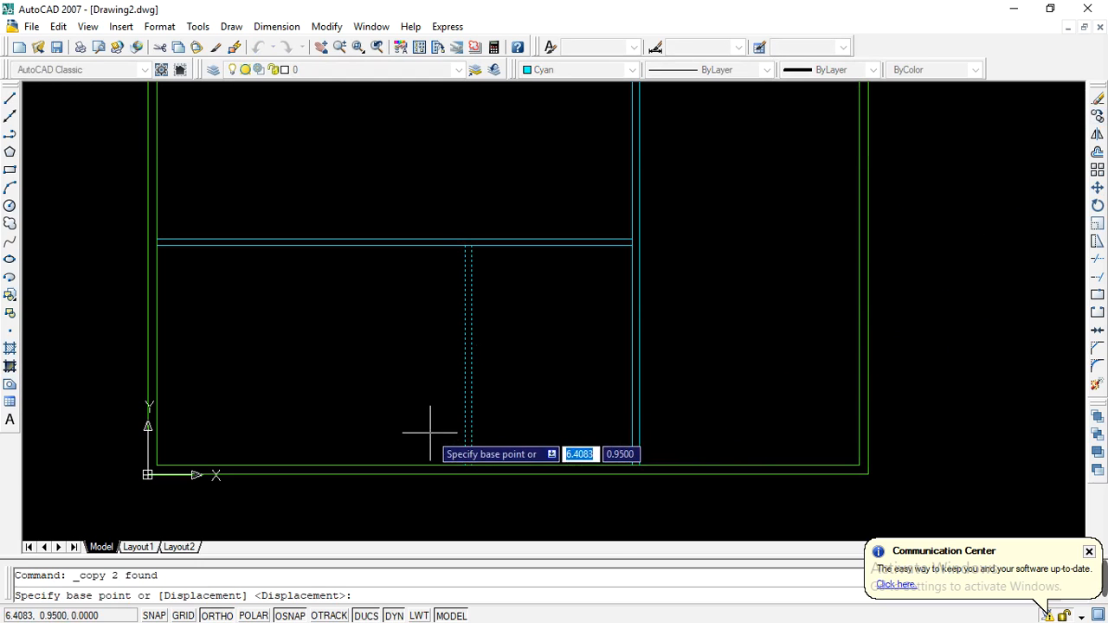
scroll(446, 472, up, 5)
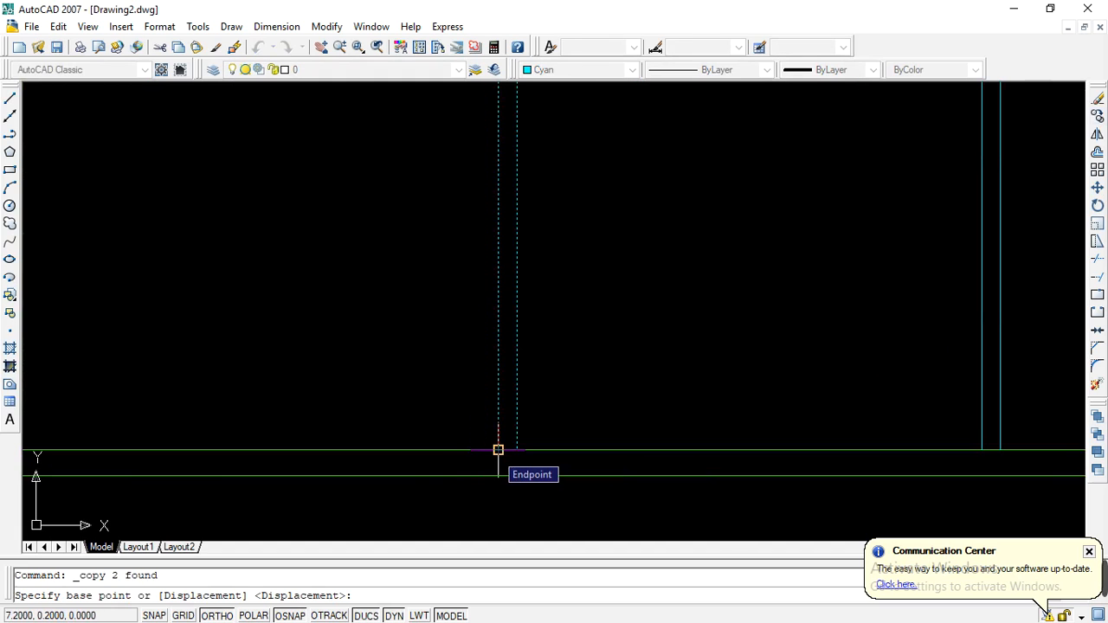
click(498, 450)
scroll(581, 451, down, 1)
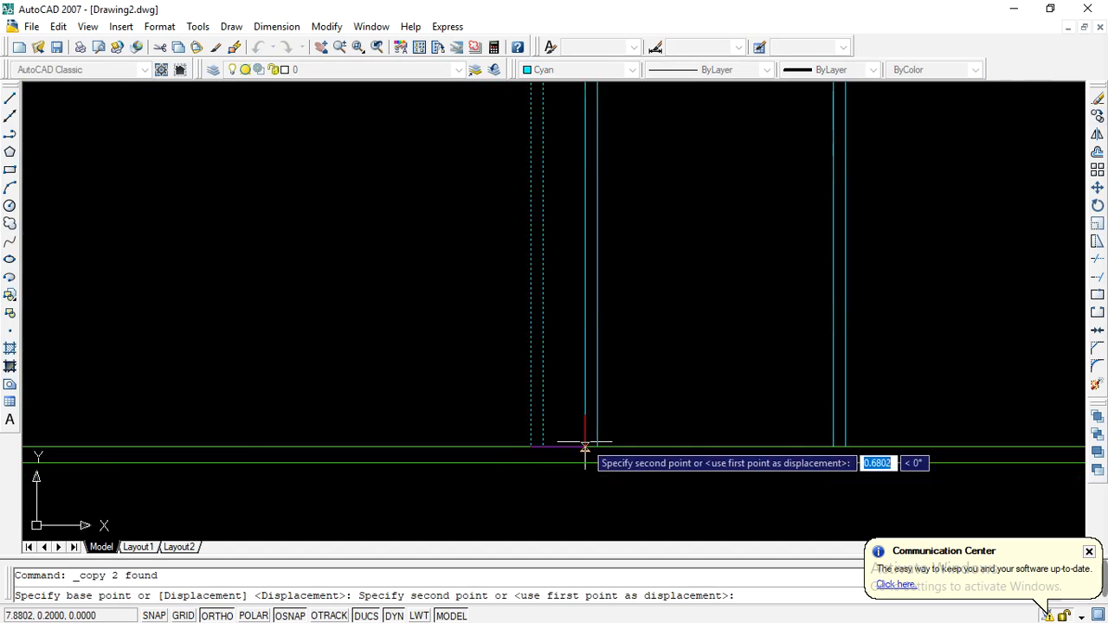
scroll(520, 446, down, 1)
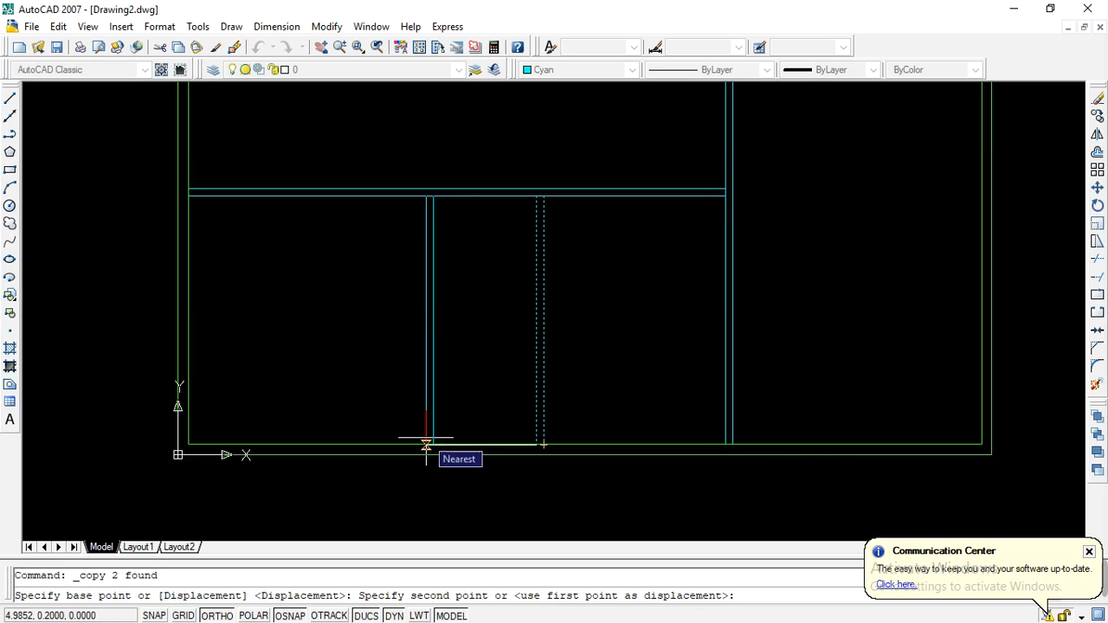
text(3.65)
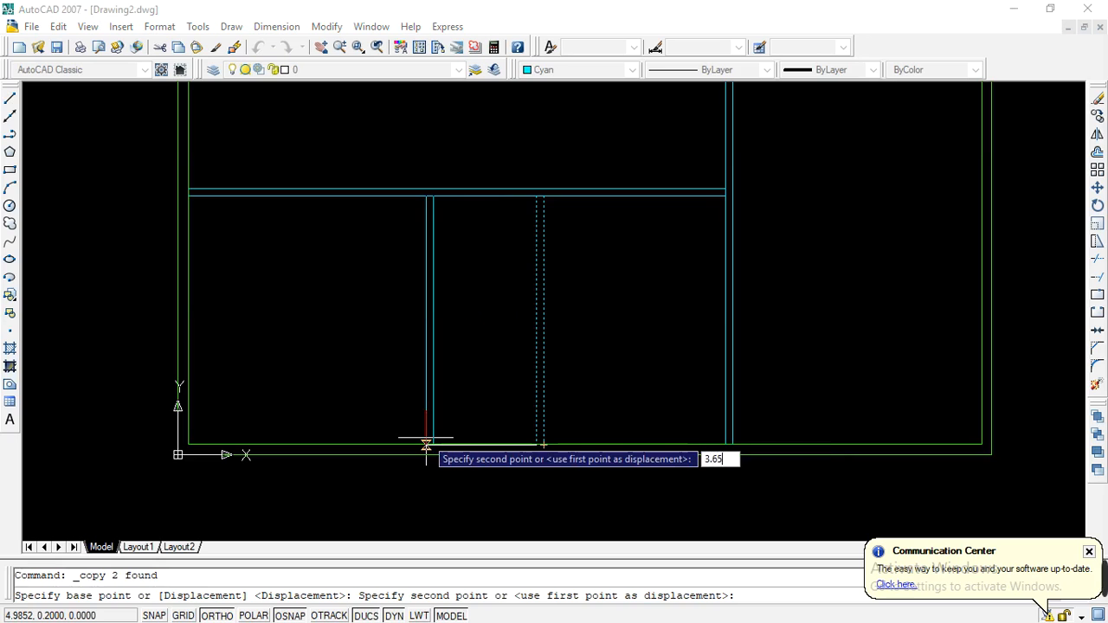
key(Return)
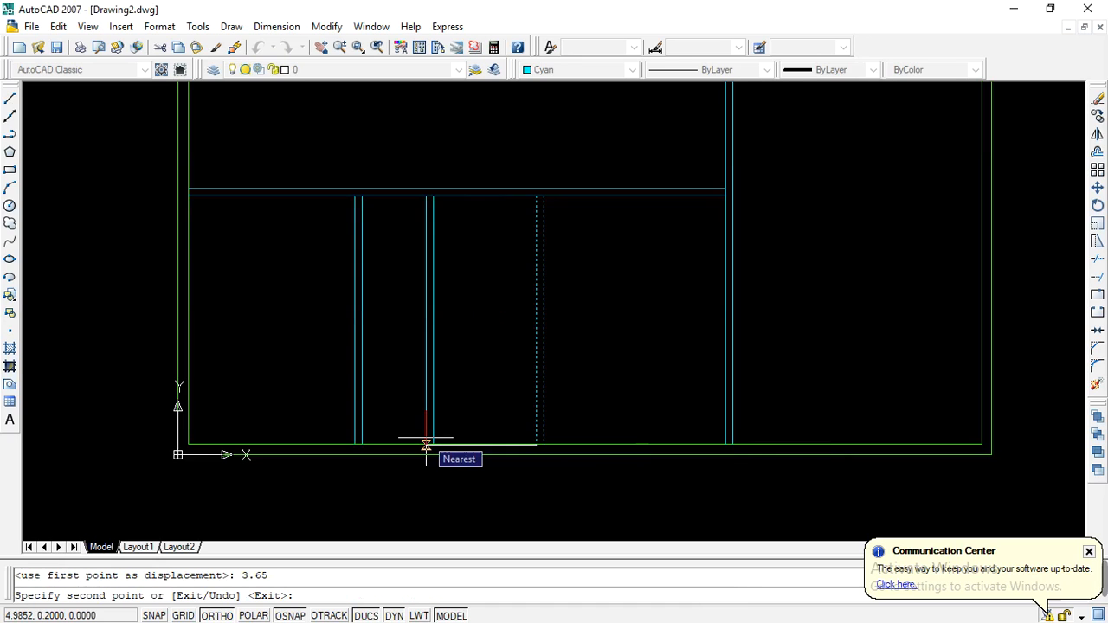
key(Escape)
scroll(425, 433, down, 2)
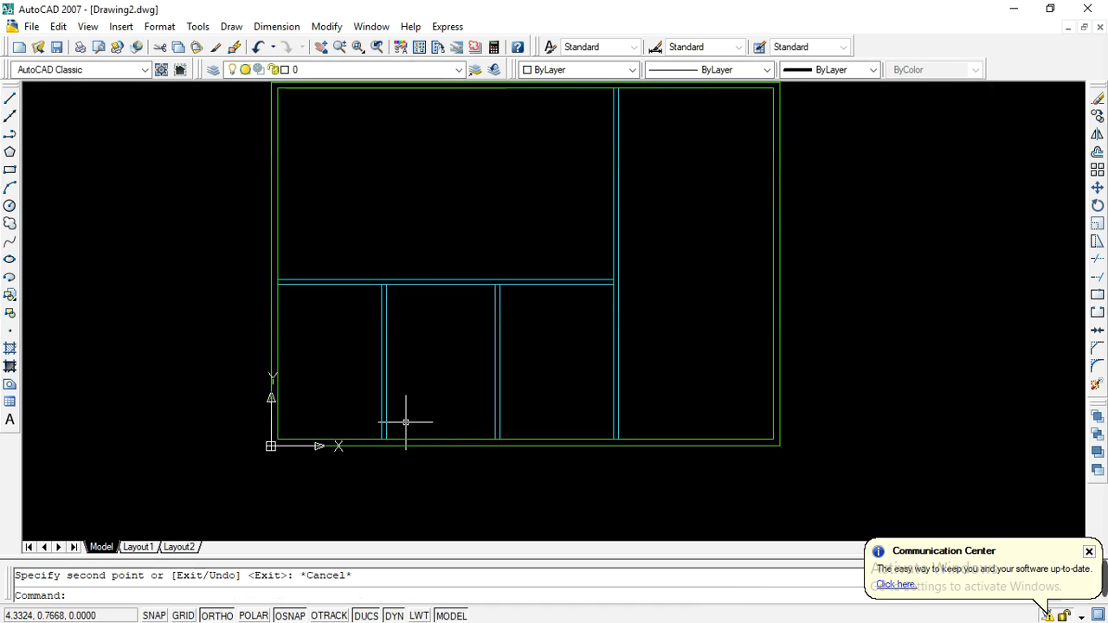
scroll(407, 422, up, 5)
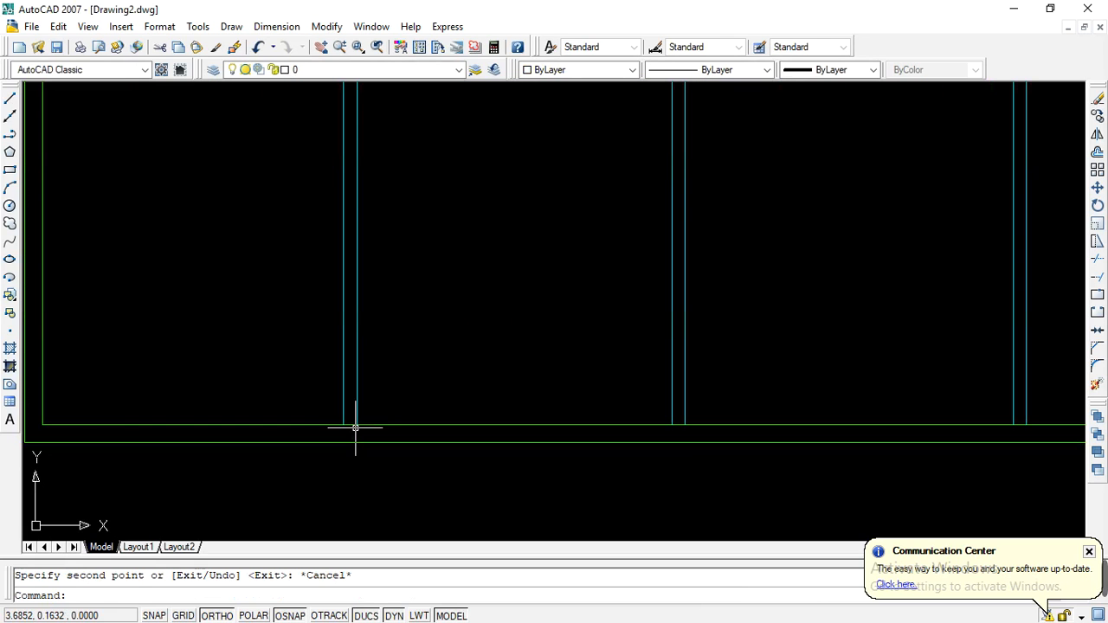
scroll(767, 384, down, 2)
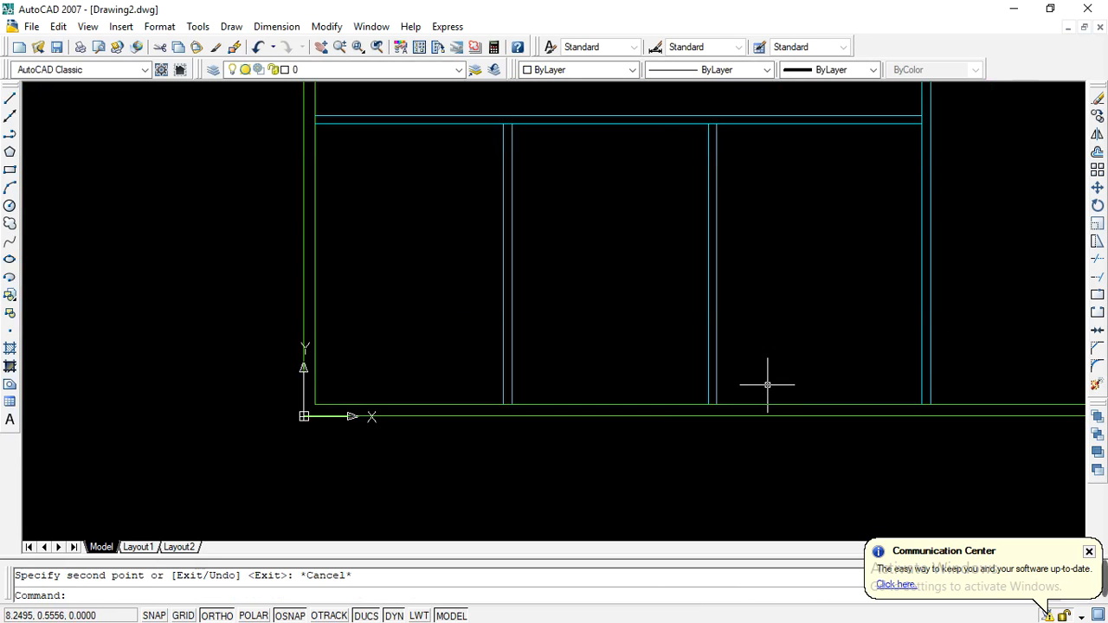
click(1012, 8)
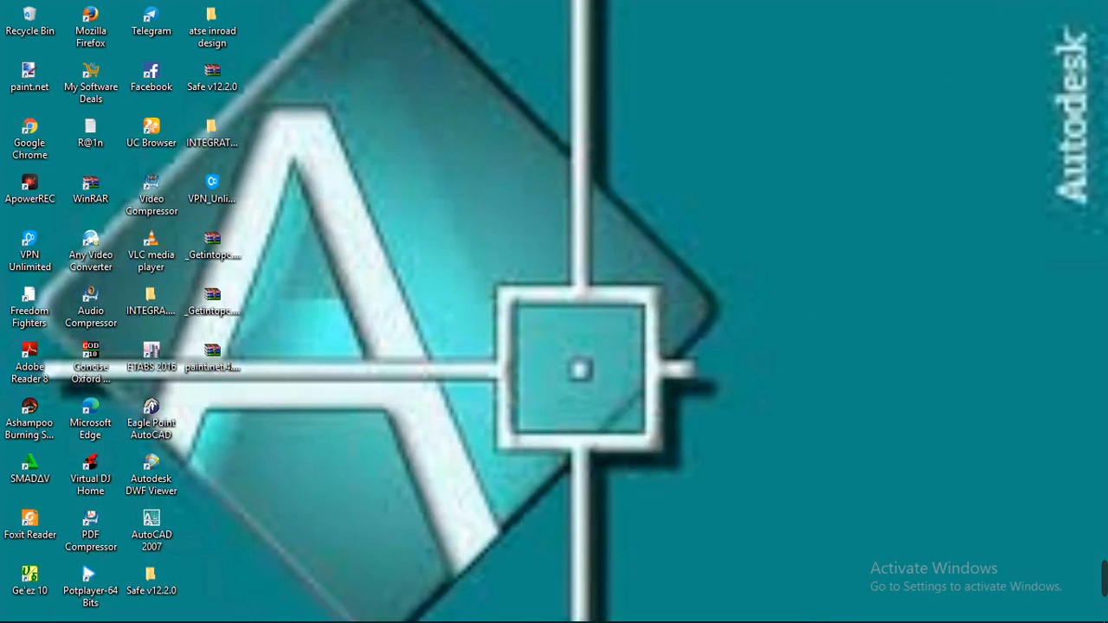
click(344, 612)
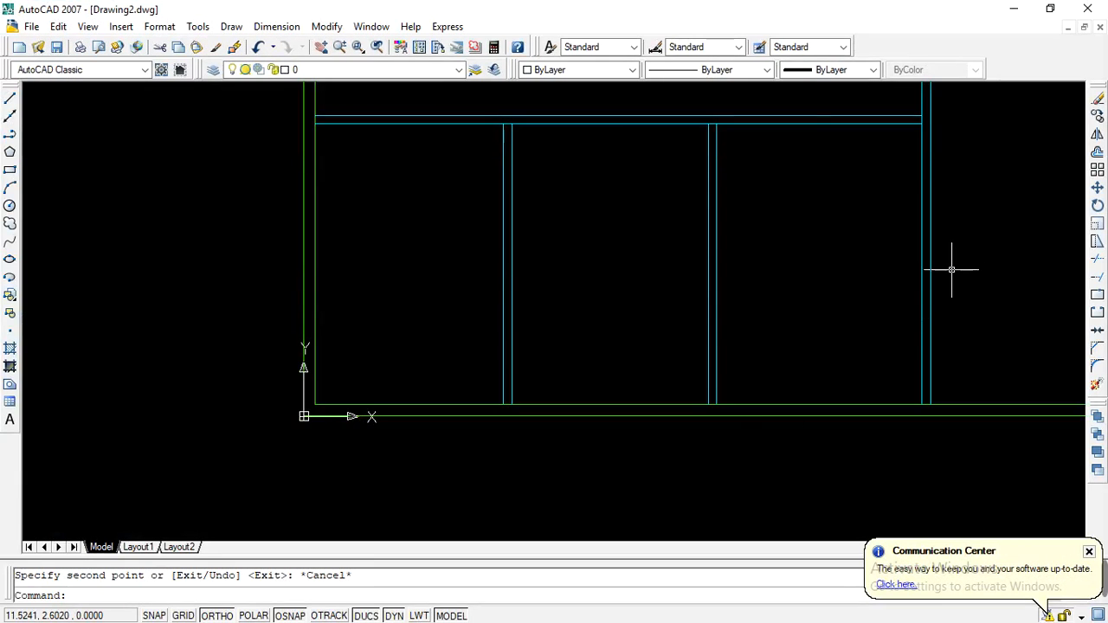
Trim the inner line of the bottom outer wall between the lines of all three vertical interior walls.
scroll(920, 253, down, 3)
scroll(834, 307, up, 2)
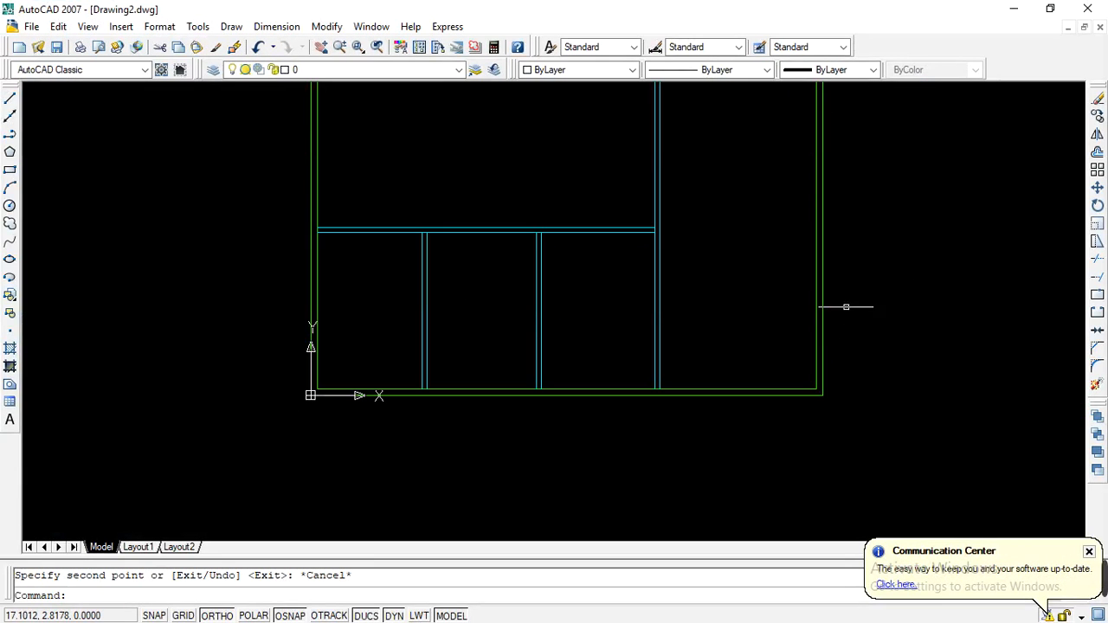
click(1098, 261)
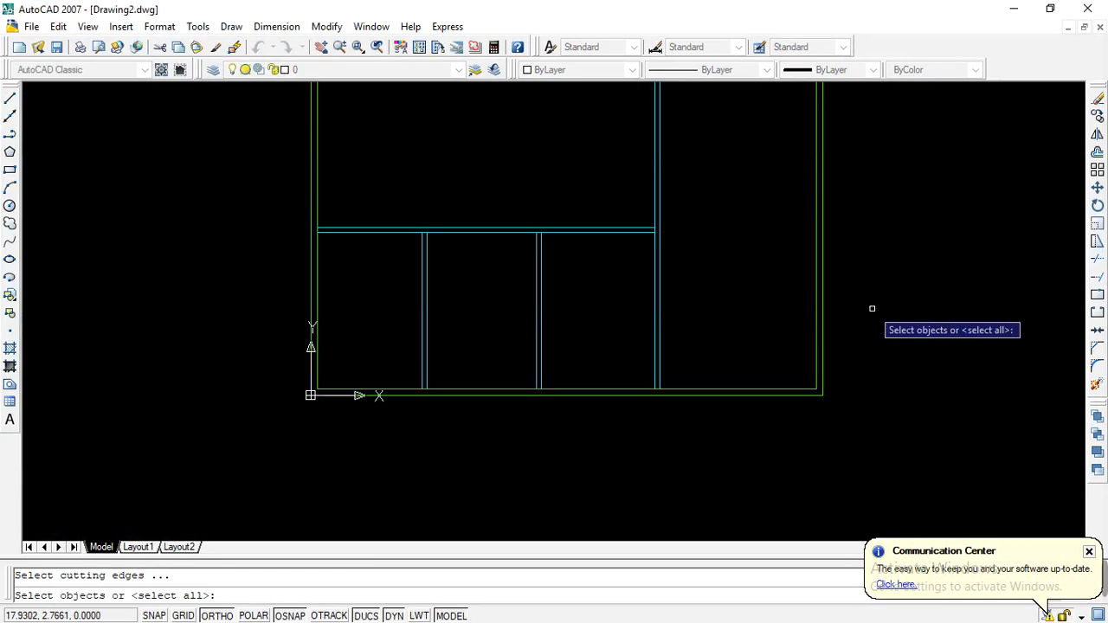
key(Return)
scroll(543, 402, up, 5)
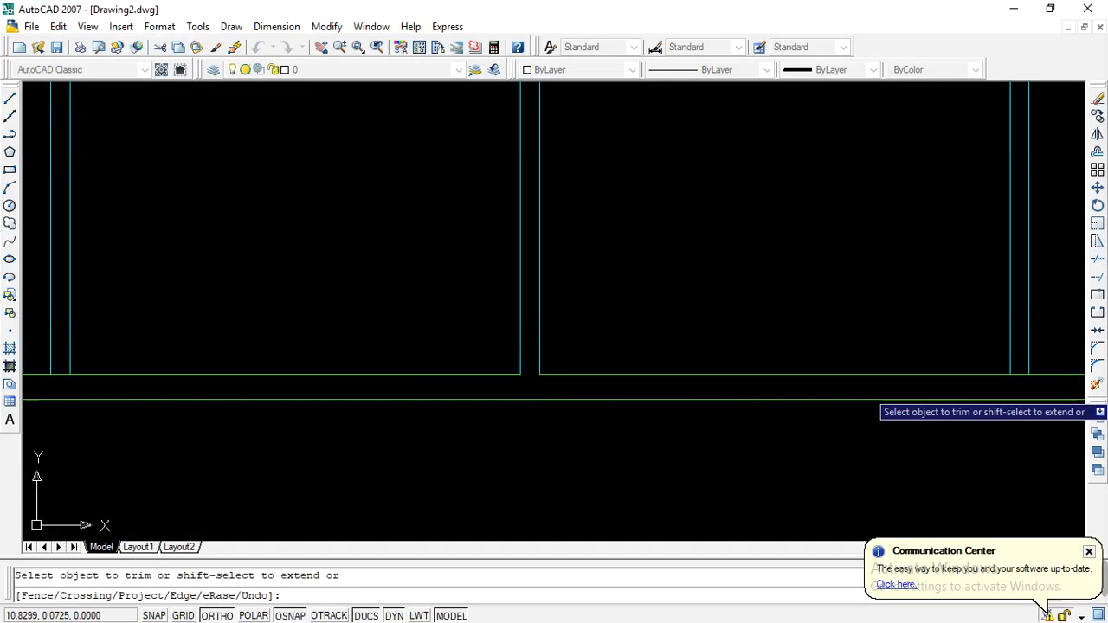
scroll(1020, 378, up, 3)
scroll(1016, 368, down, 3)
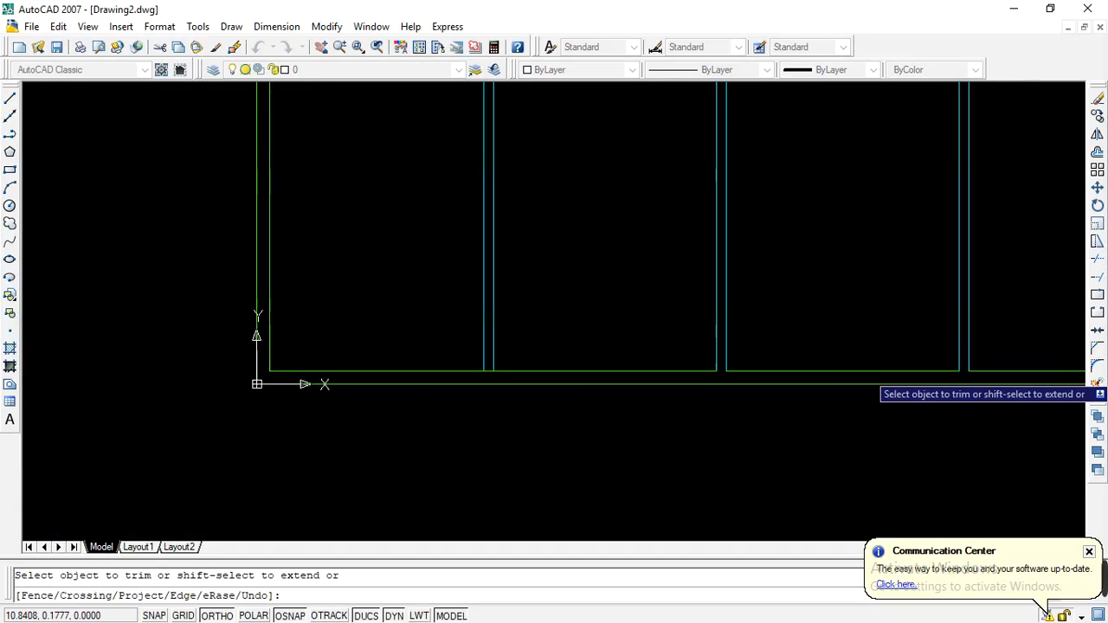
scroll(485, 370, up, 3)
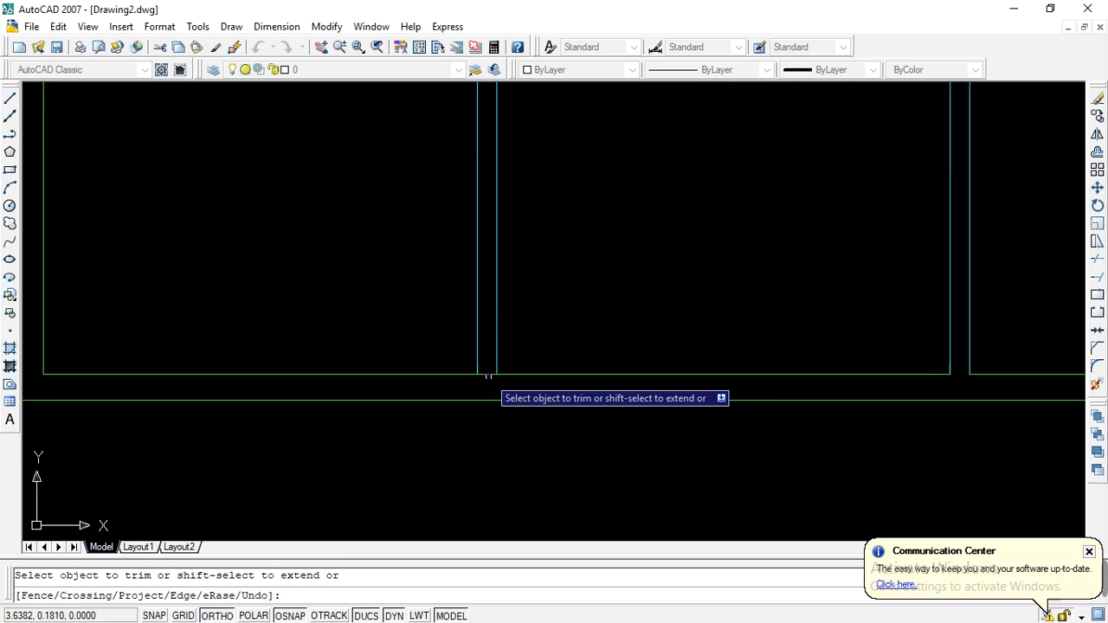
scroll(552, 363, down, 4)
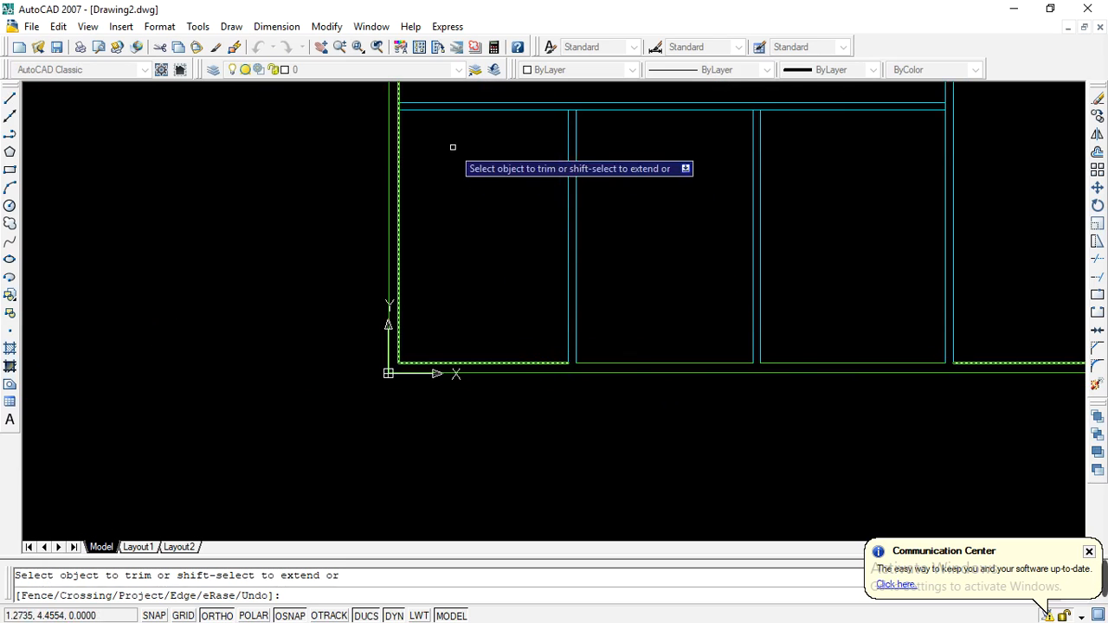
Trim the horizontal interior wall's lower line at both short walls, and the long vertical wall's left line at their junction.
scroll(510, 178, up, 4)
scroll(467, 238, down, 3)
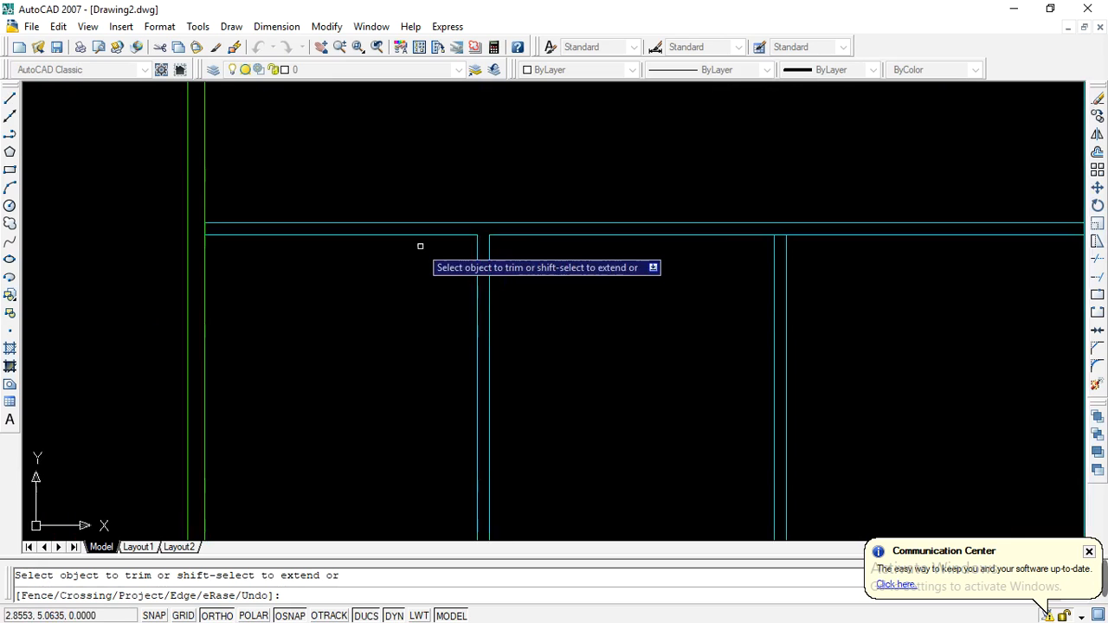
scroll(594, 251, up, 3)
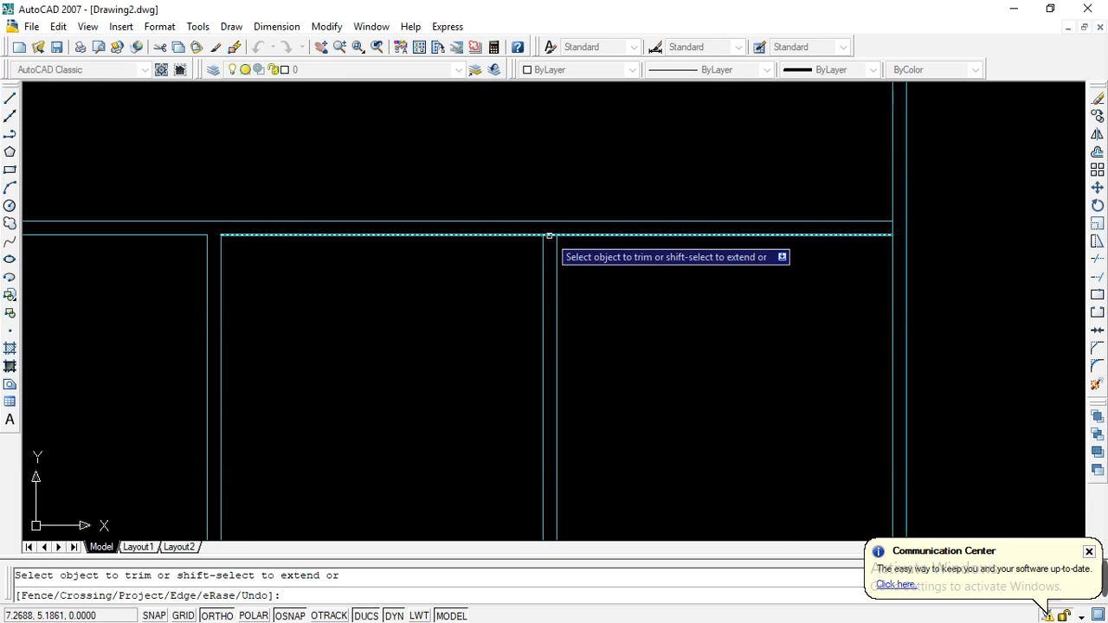
scroll(653, 269, down, 2)
scroll(759, 250, up, 2)
scroll(784, 244, up, 1)
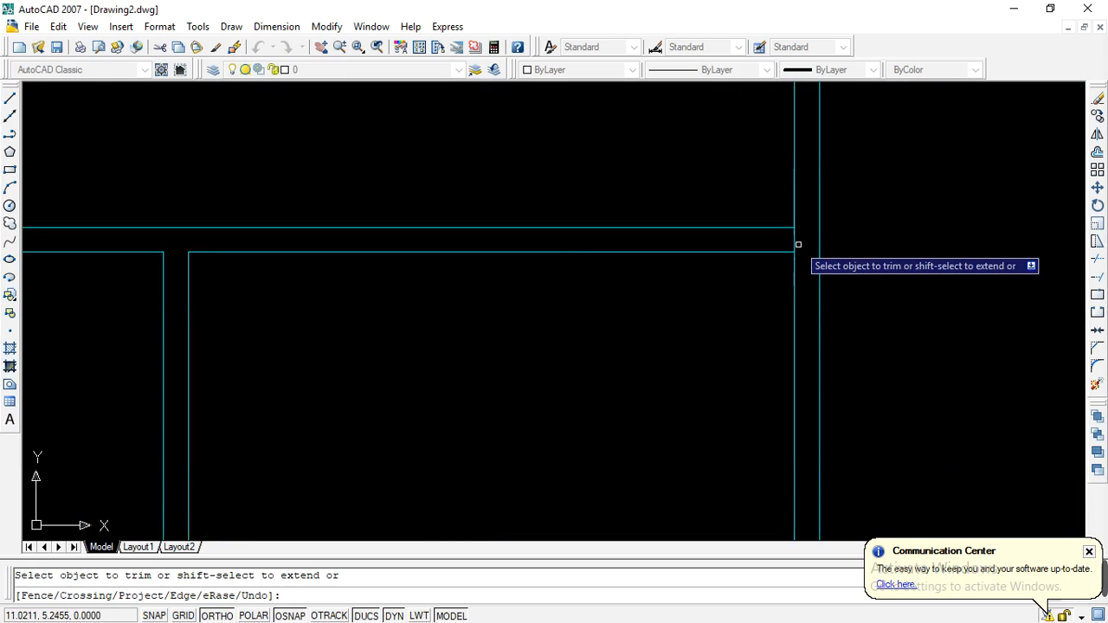
scroll(761, 270, down, 2)
scroll(560, 279, down, 2)
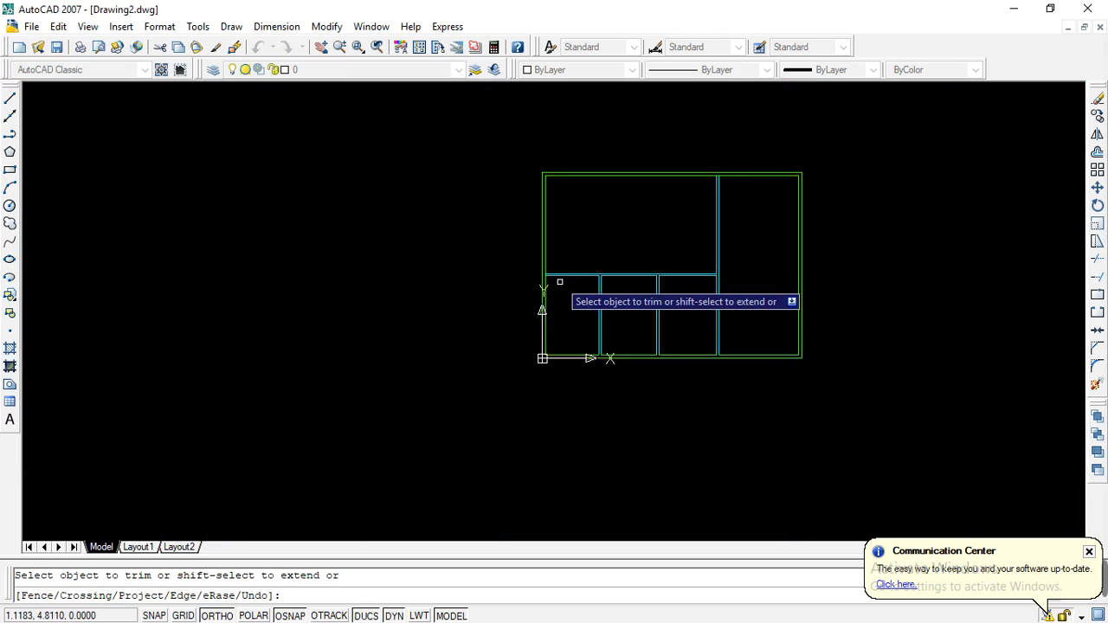
Trim the left outer wall's inner line between the two lines of the horizontal interior wall.
scroll(545, 274, up, 5)
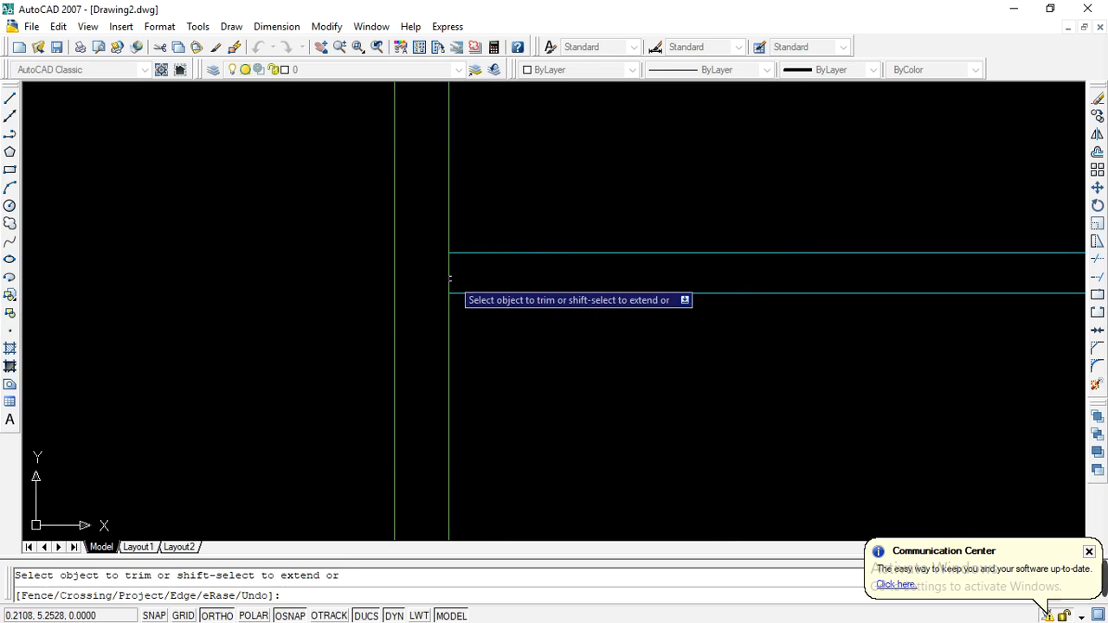
click(449, 282)
scroll(437, 295, down, 2)
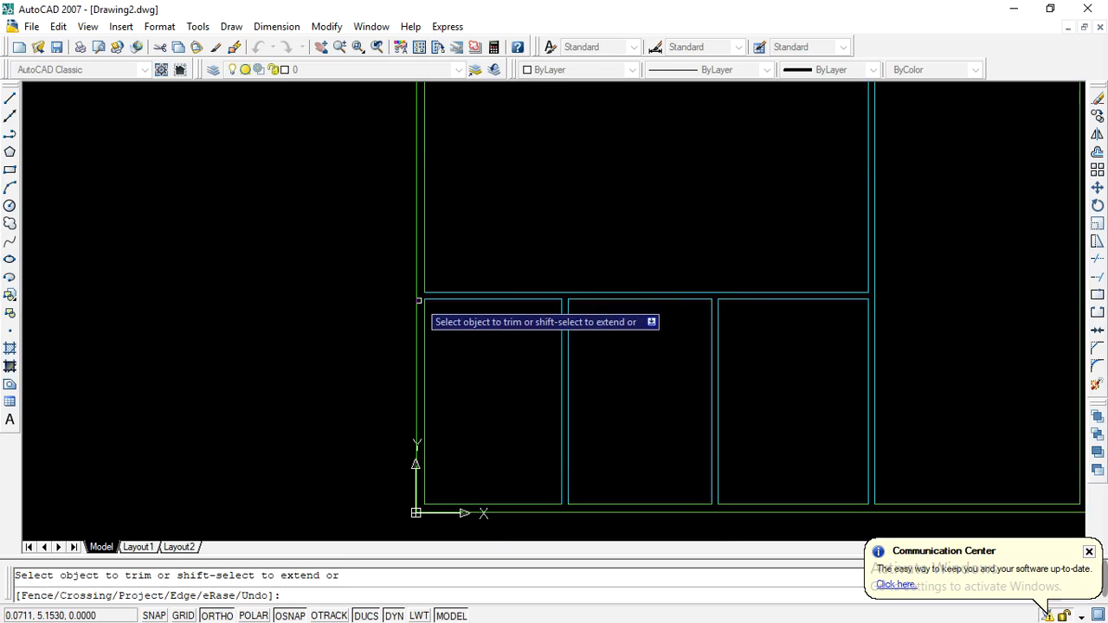
Trim the top outer wall's inner line between the long vertical interior wall's lines and end the Trim command.
scroll(581, 274, down, 2)
scroll(645, 227, up, 5)
scroll(645, 227, up, 3)
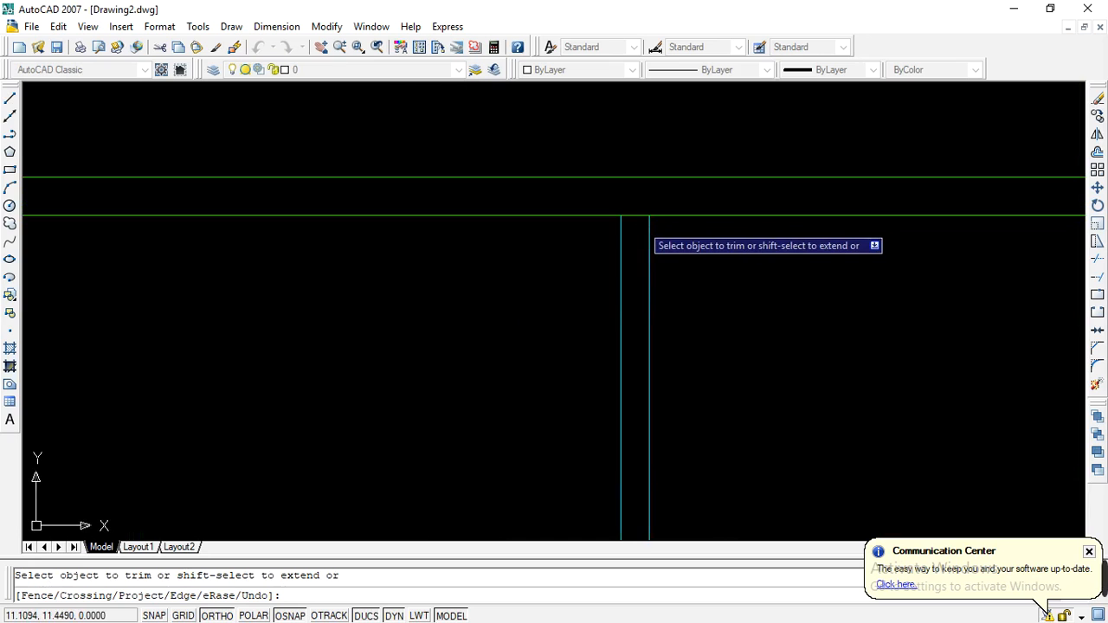
click(639, 216)
key(Escape)
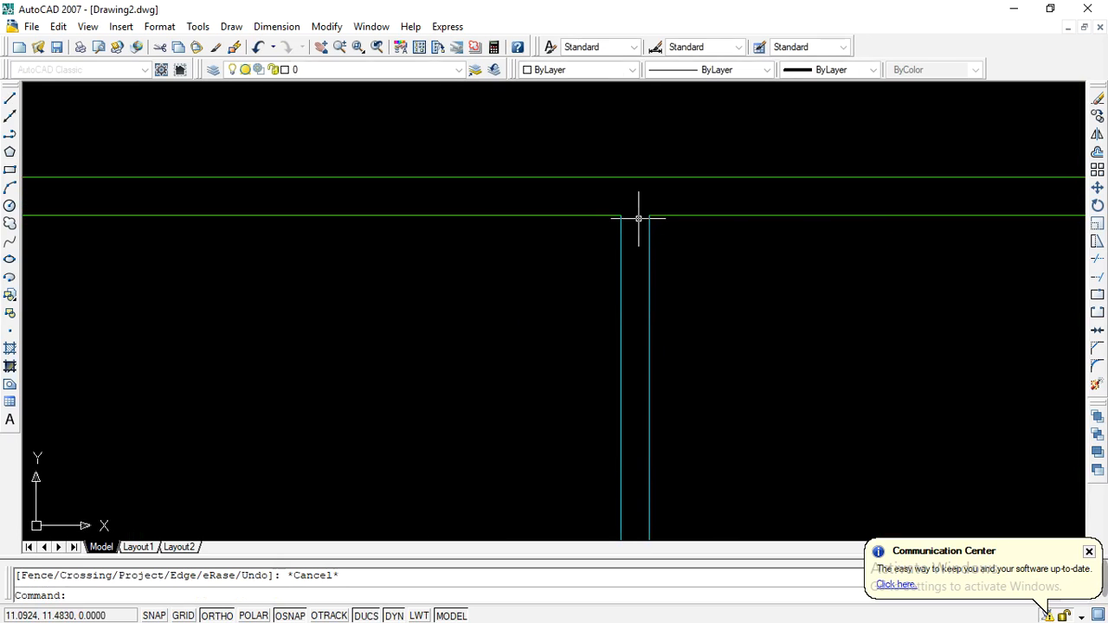
scroll(639, 219, down, 6)
scroll(624, 266, up, 3)
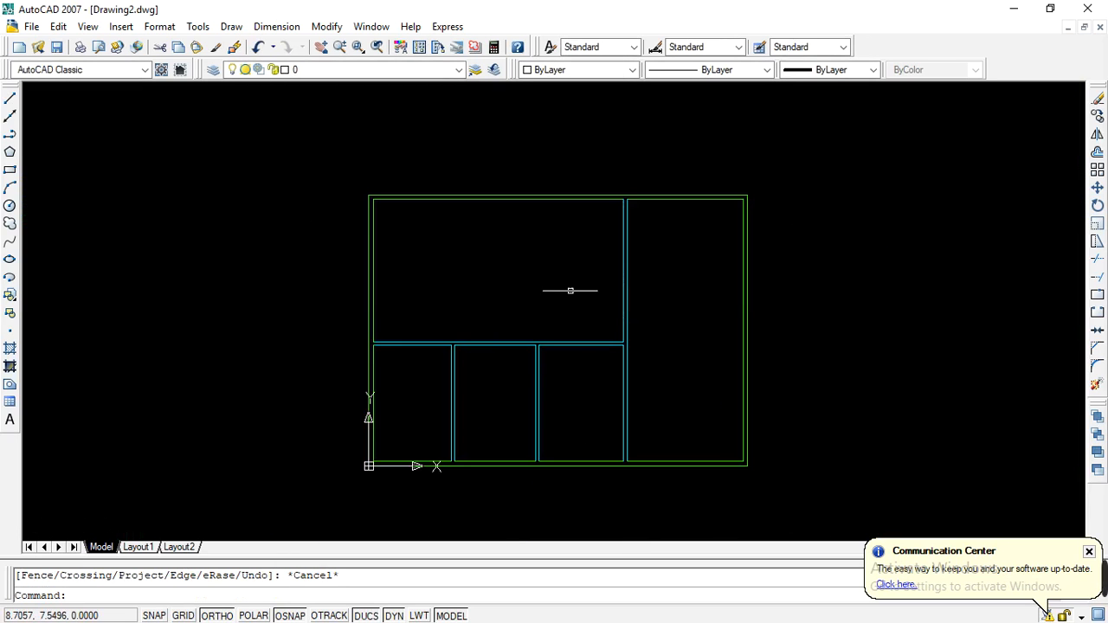
scroll(487, 301, down, 2)
scroll(485, 292, down, 2)
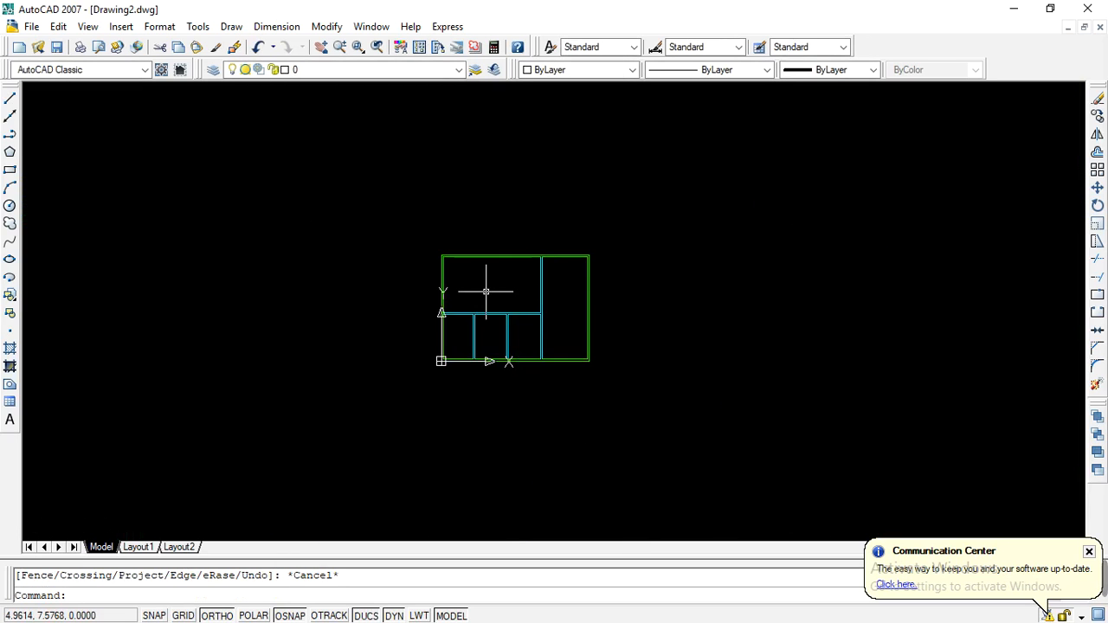
scroll(520, 331, up, 3)
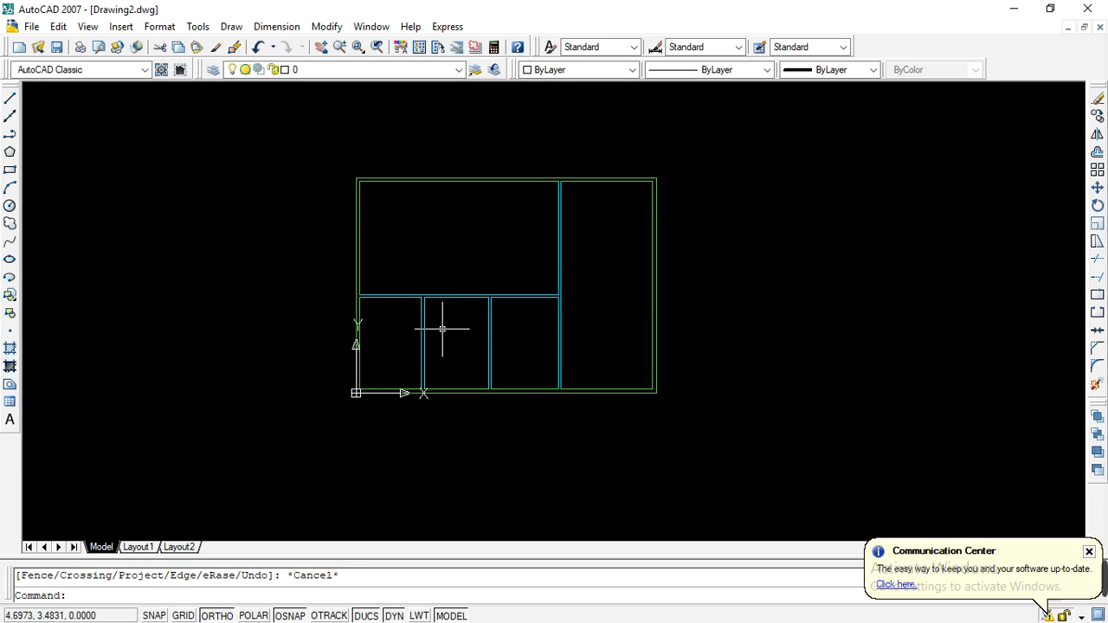
scroll(449, 308, down, 2)
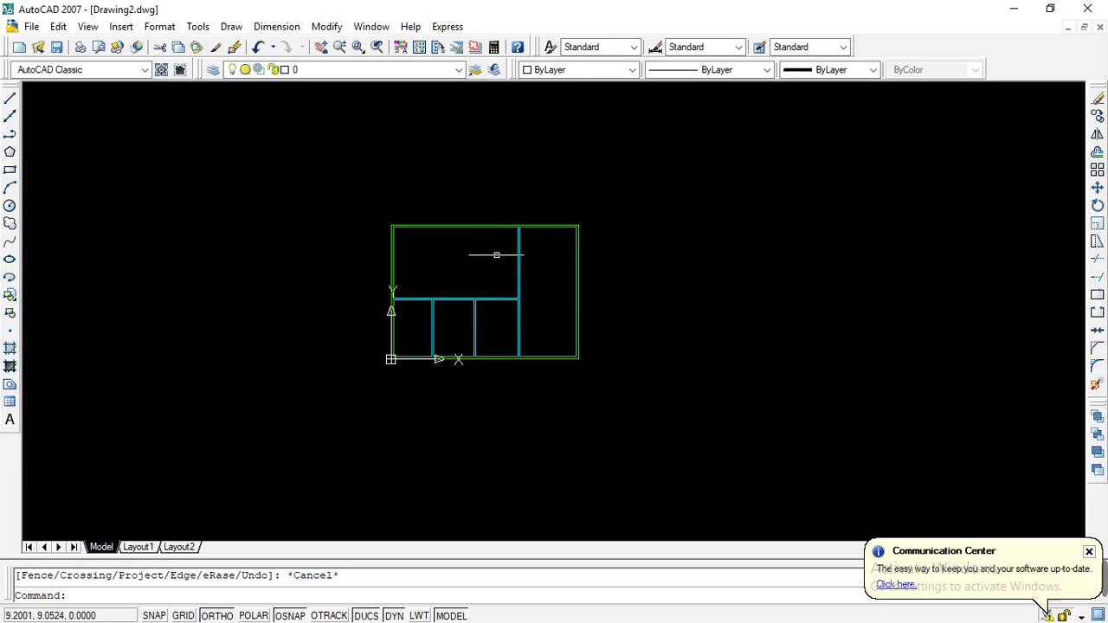
scroll(500, 307, up, 2)
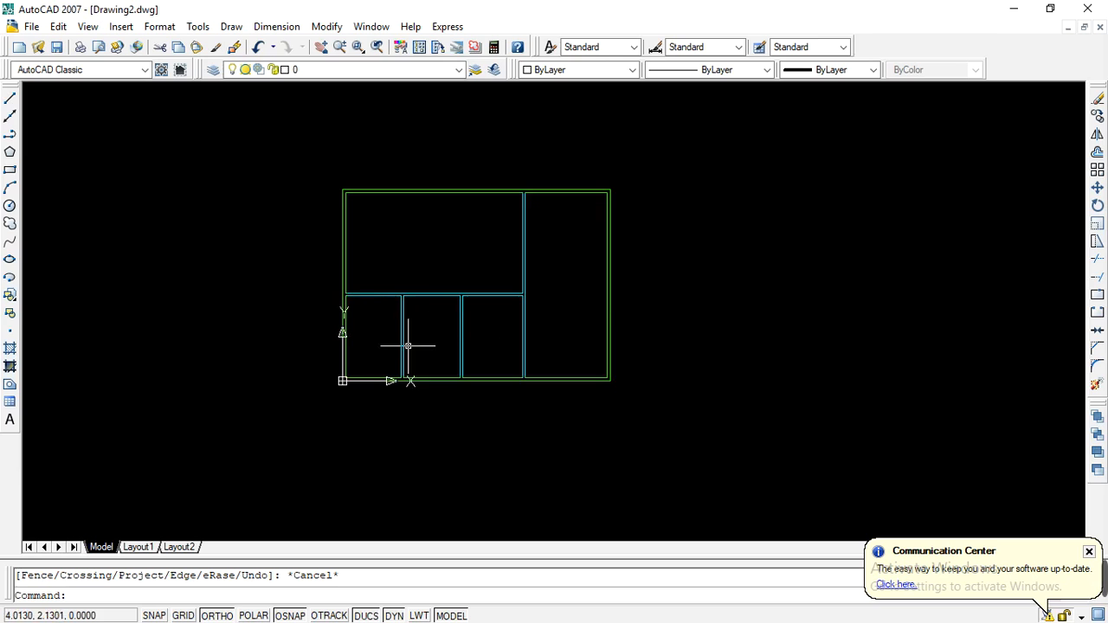
Draw a 0.5 line segment straight up from the left end of the horizontal interior wall's upper line.
click(14, 102)
scroll(342, 299, up, 5)
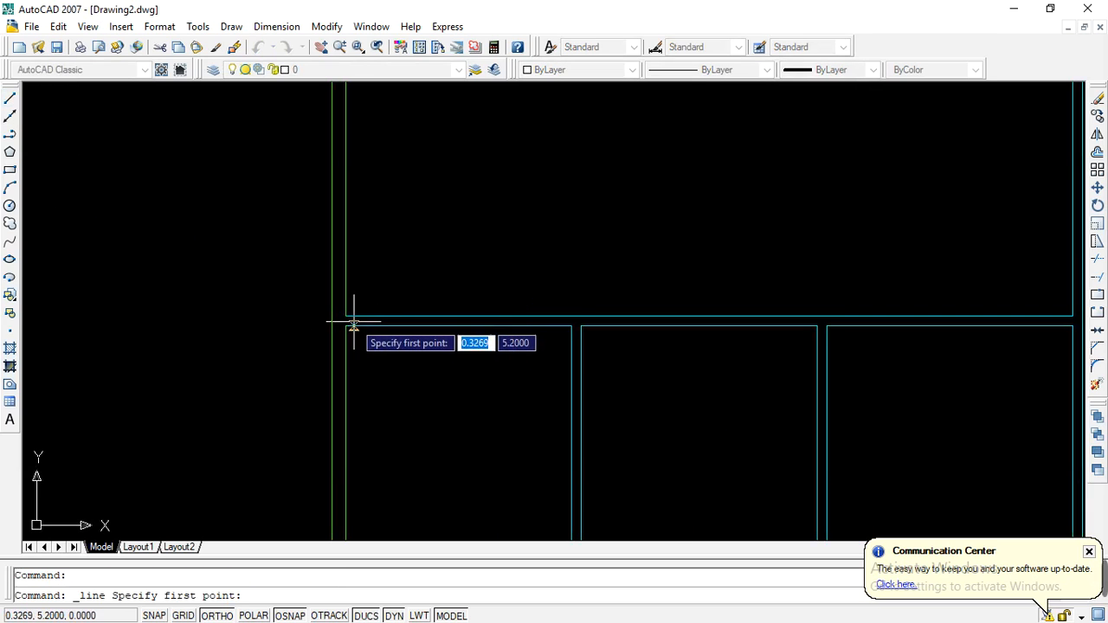
click(345, 315)
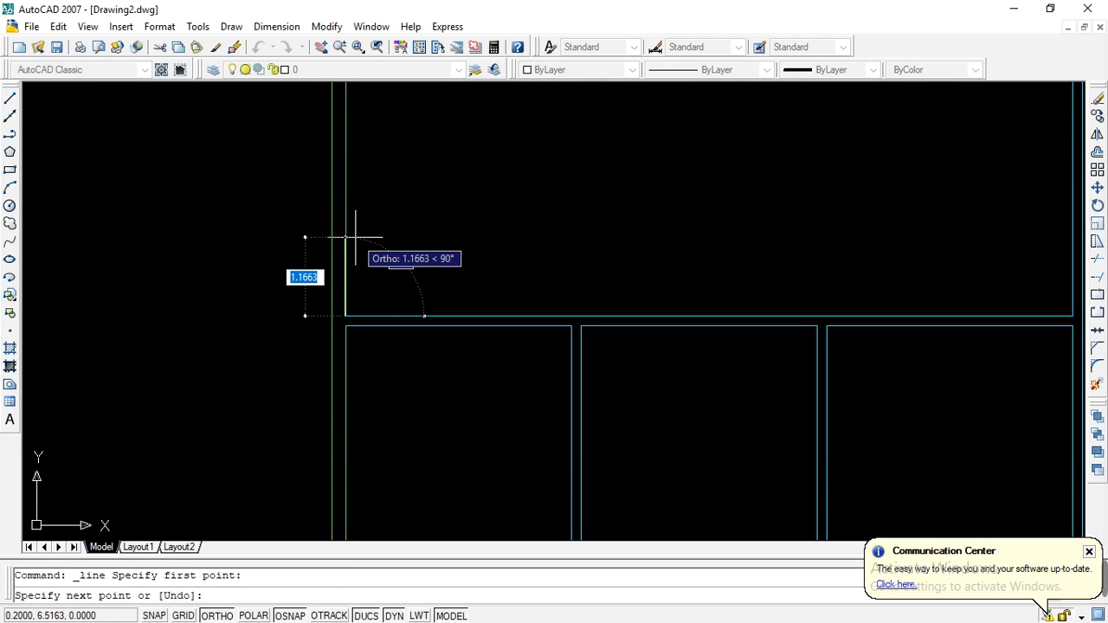
text(0.)
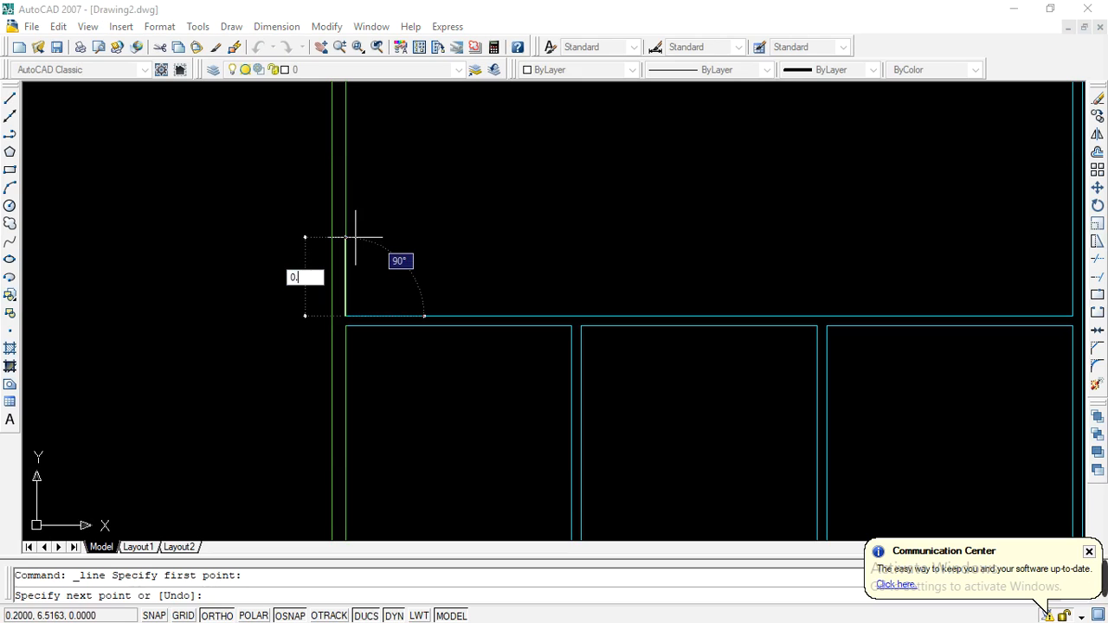
text(5)
key(Return)
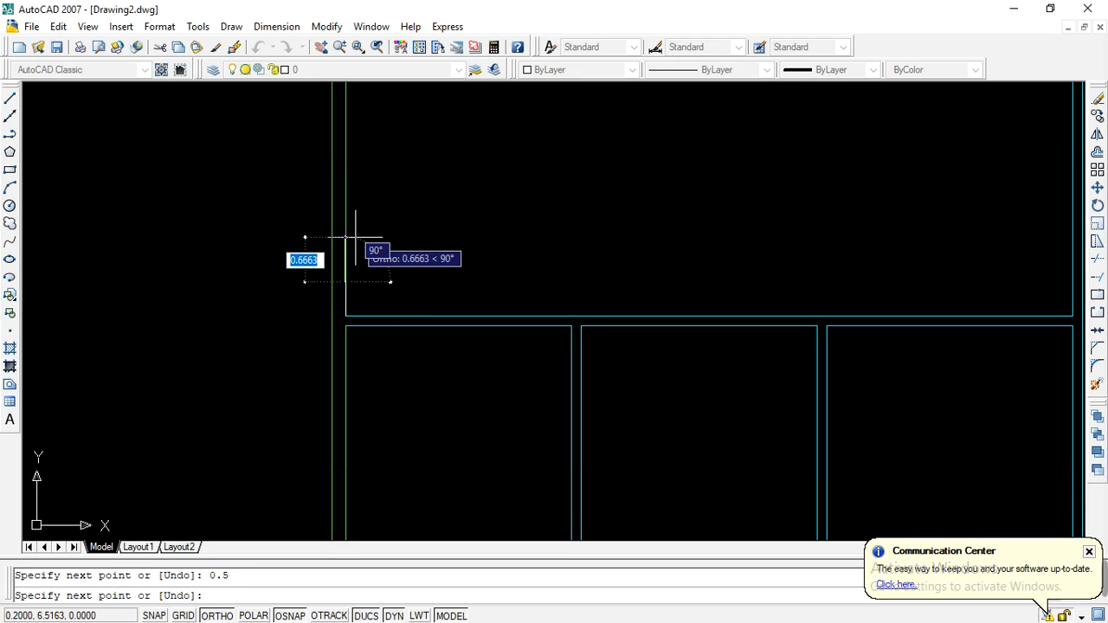
Continue the line horizontally to the right past the long vertical interior wall and end the Line command.
scroll(222, 212, down, 3)
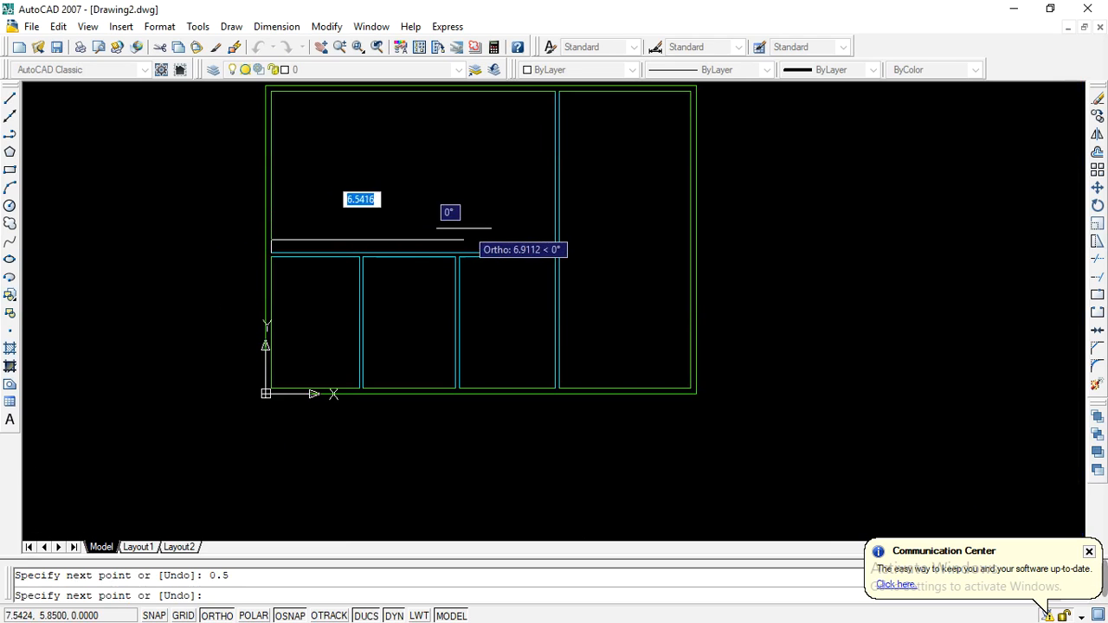
click(585, 242)
key(Escape)
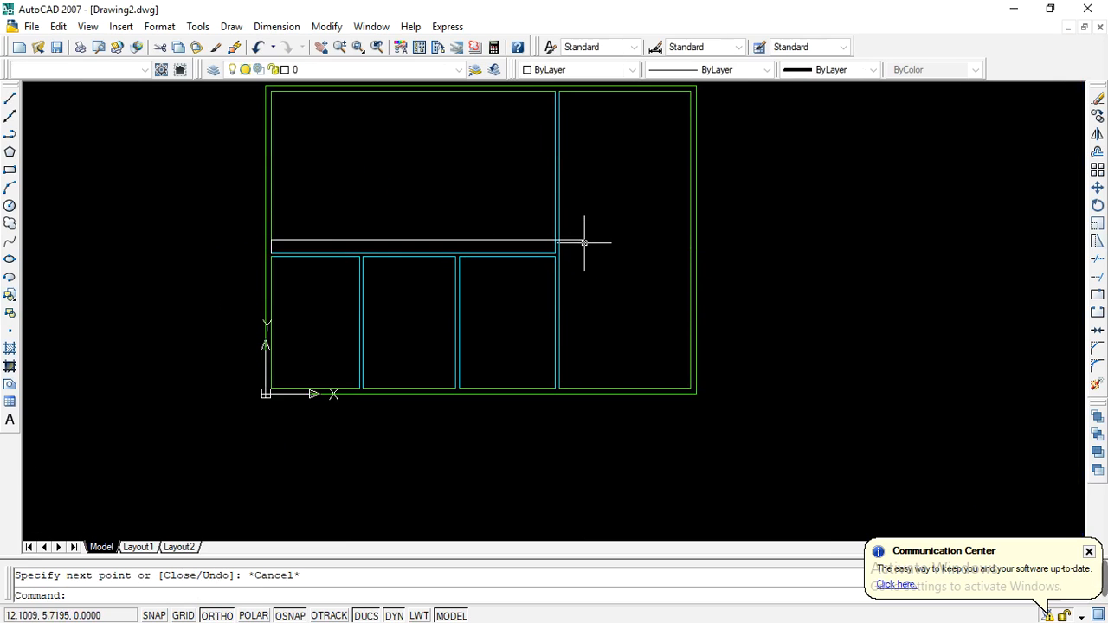
Erase the short 0.5 vertical segment at the left outer wall.
scroll(474, 219, up, 3)
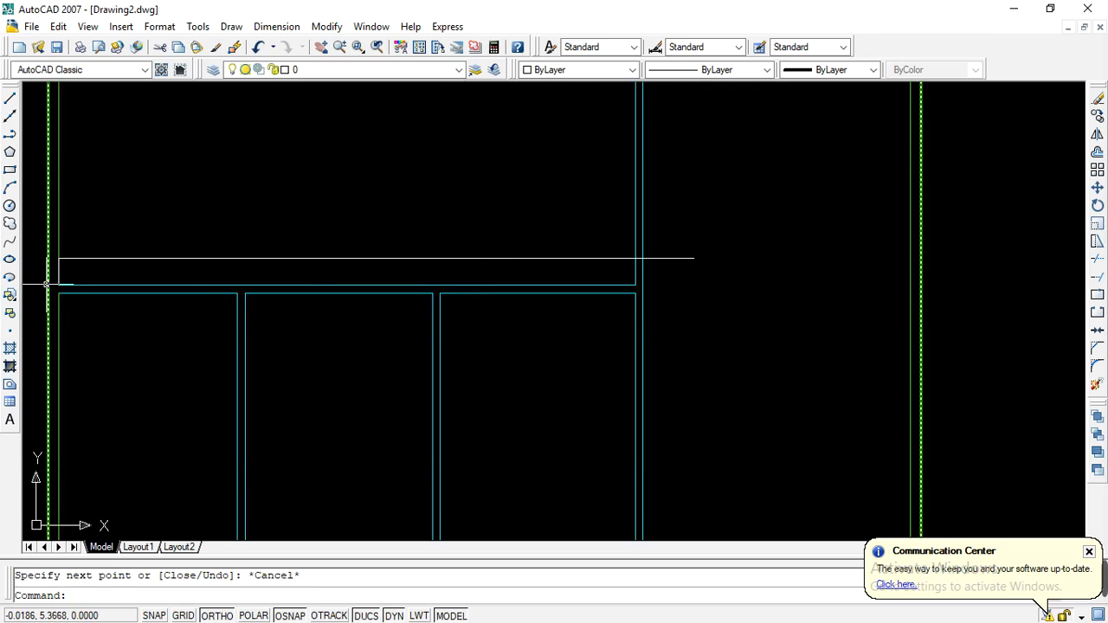
scroll(46, 284, up, 4)
click(78, 244)
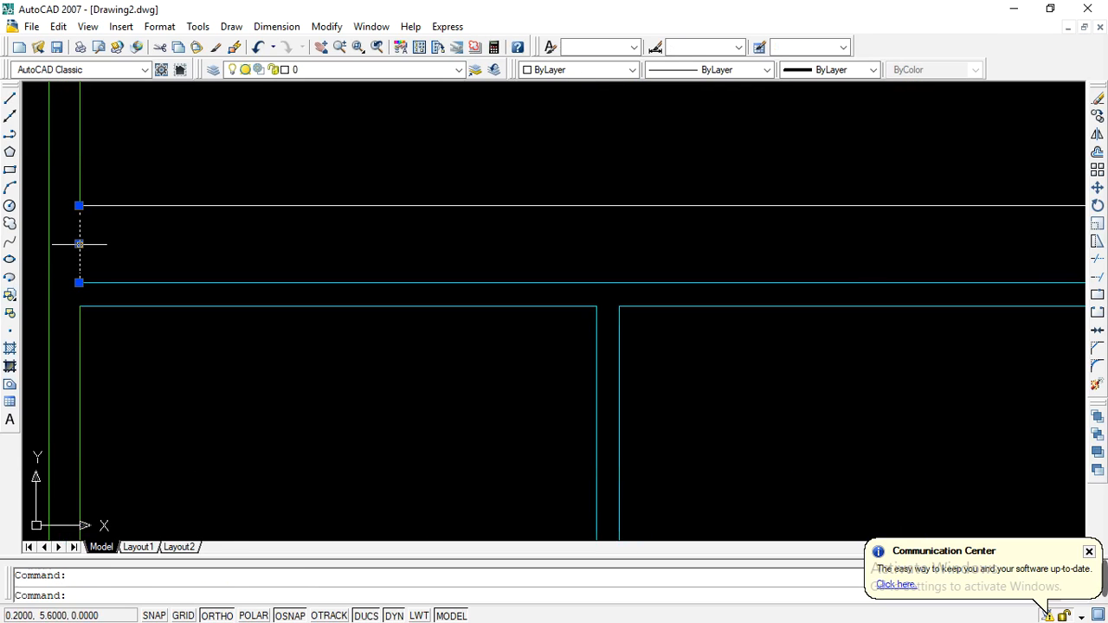
click(1097, 99)
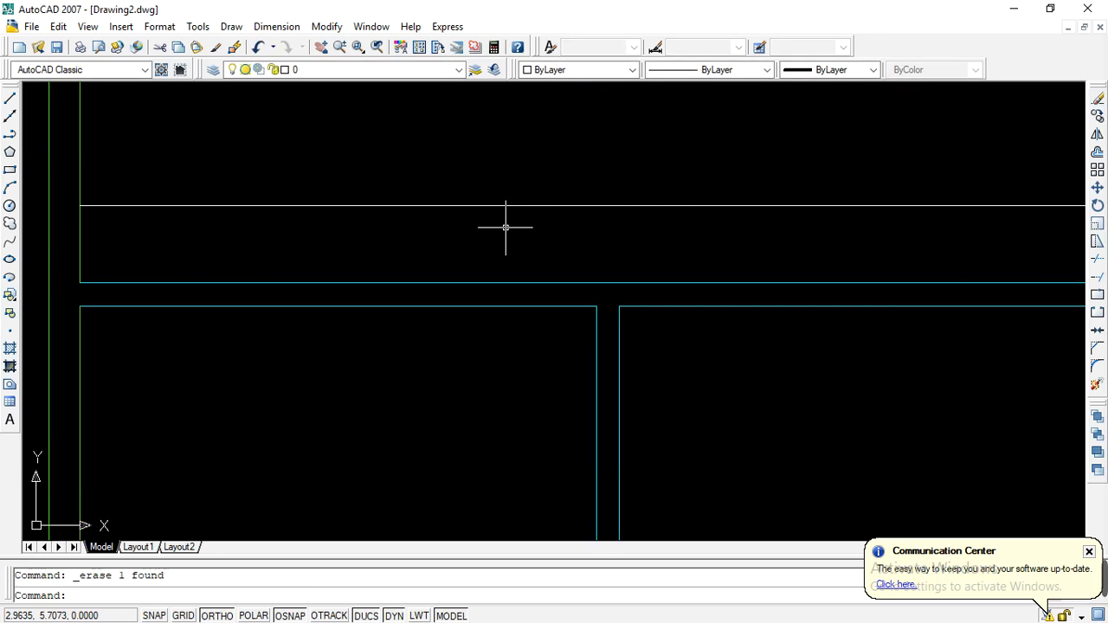
Trim the new horizontal line's right end back to the left line of the long vertical interior wall.
scroll(655, 247, down, 3)
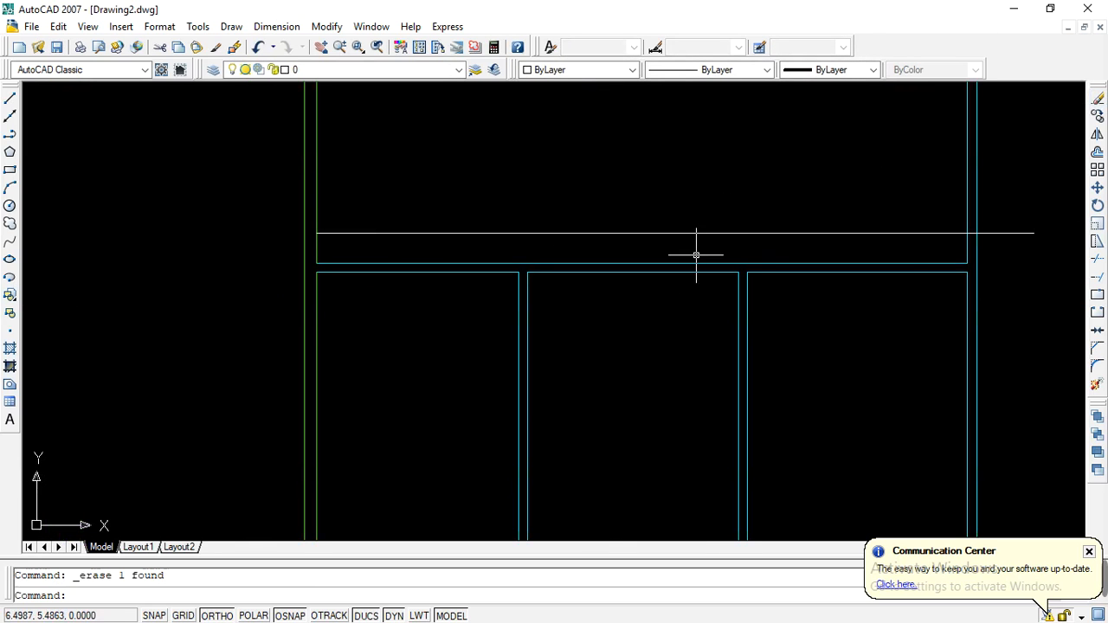
scroll(1031, 243, up, 3)
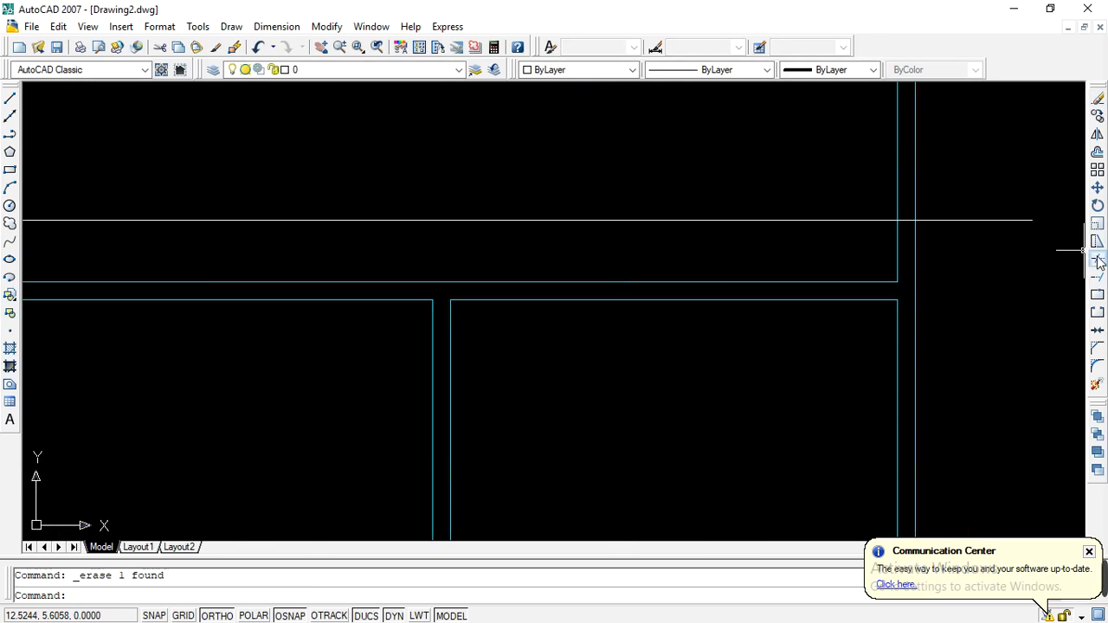
click(1097, 260)
key(Return)
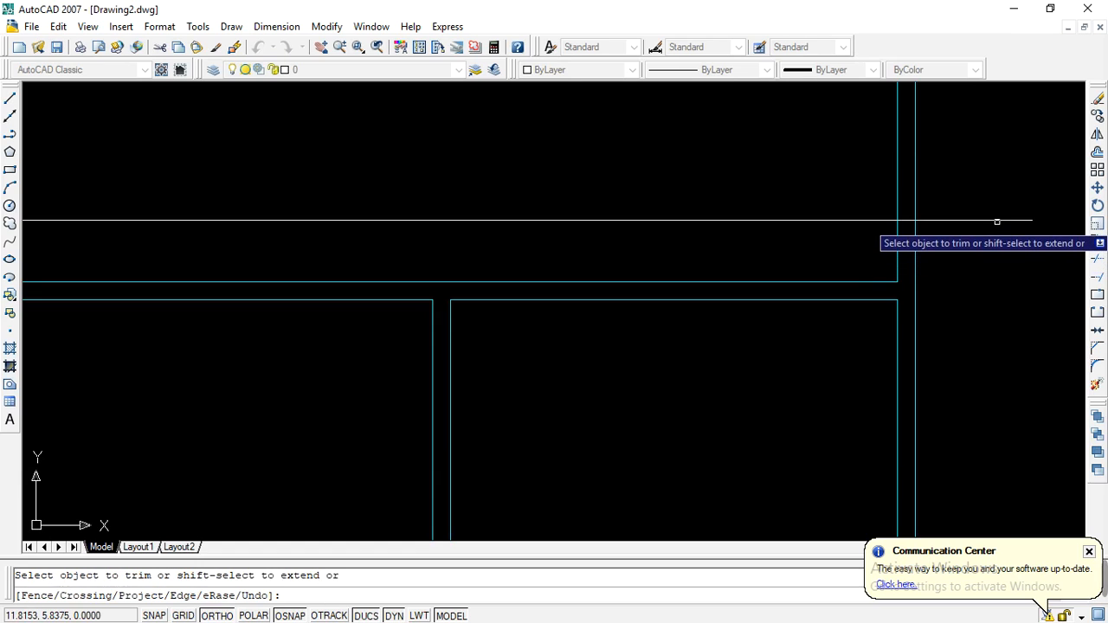
click(997, 222)
scroll(916, 222, up, 4)
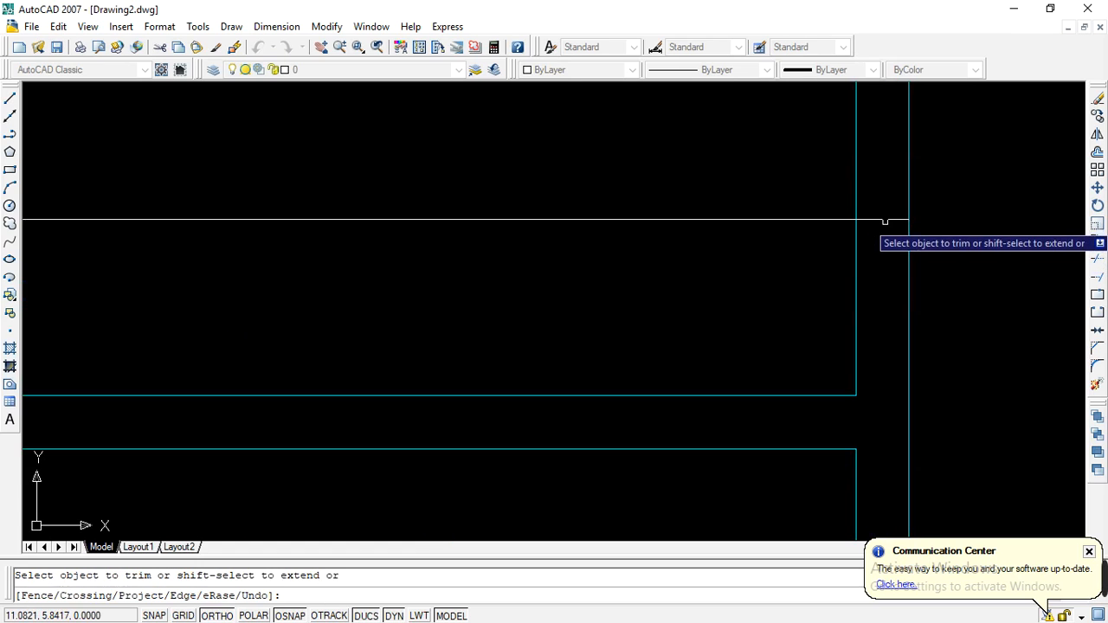
click(884, 221)
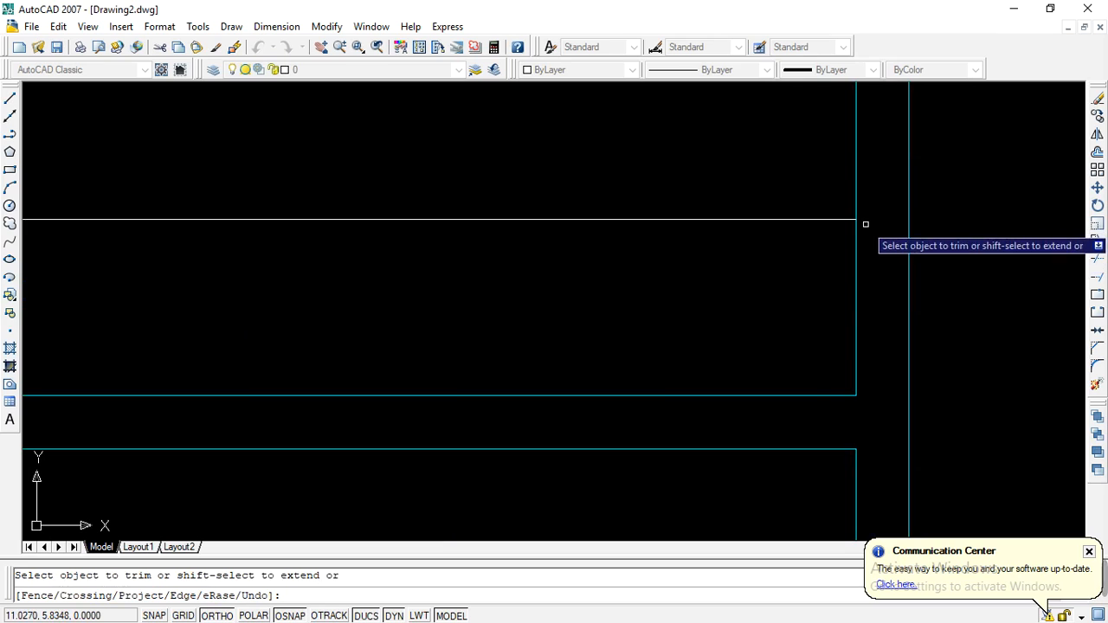
key(Escape)
scroll(849, 229, down, 5)
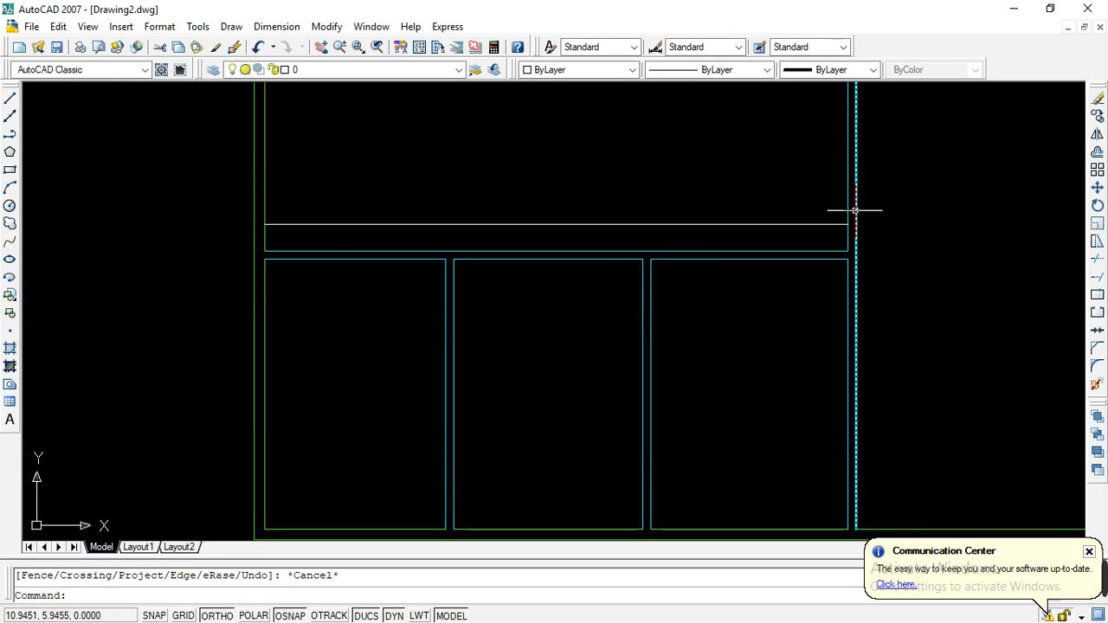
scroll(684, 277, down, 2)
scroll(452, 340, down, 4)
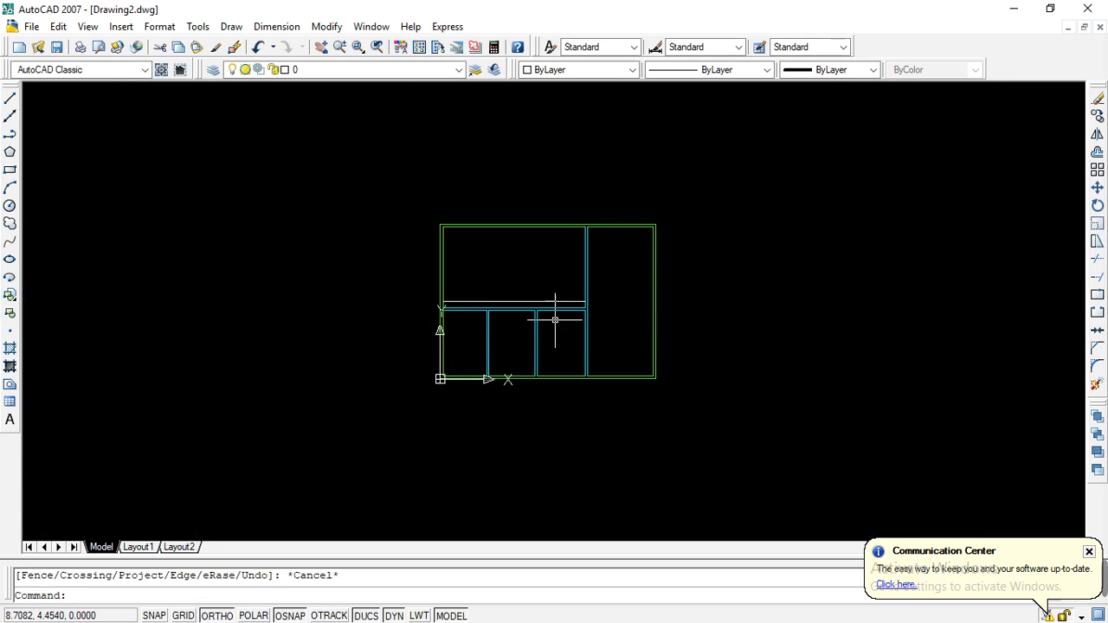
scroll(555, 319, up, 3)
click(1014, 8)
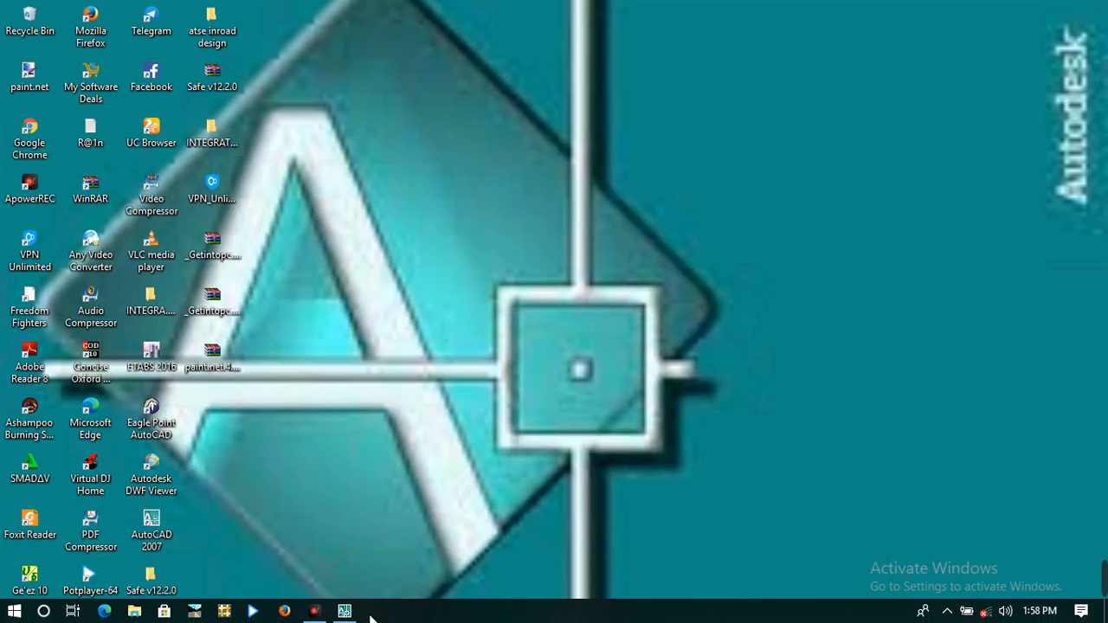
click(314, 611)
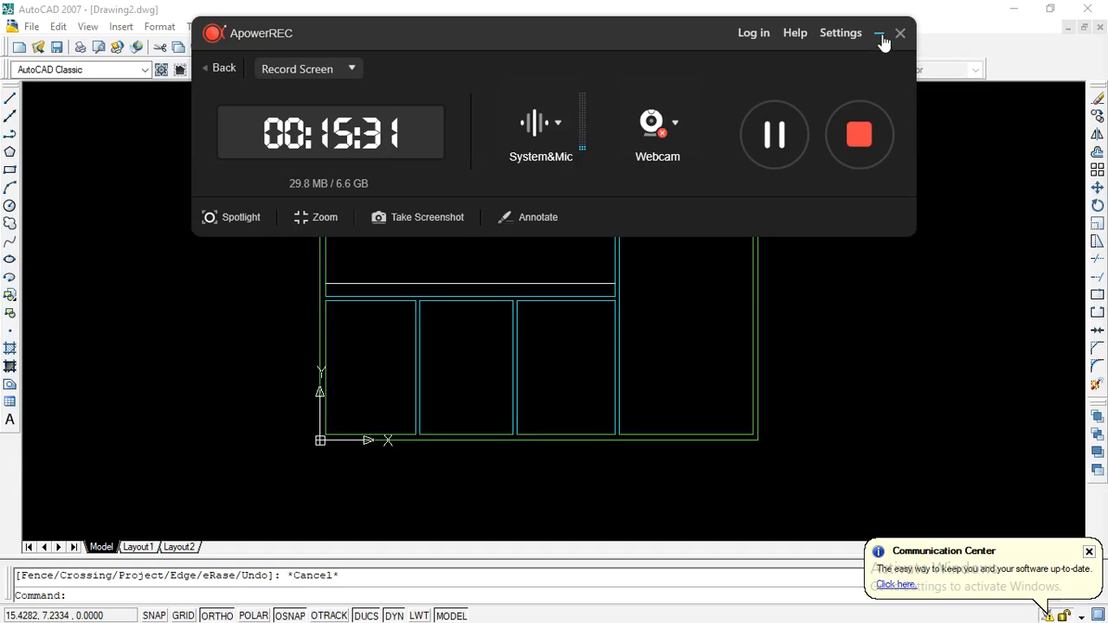
click(880, 35)
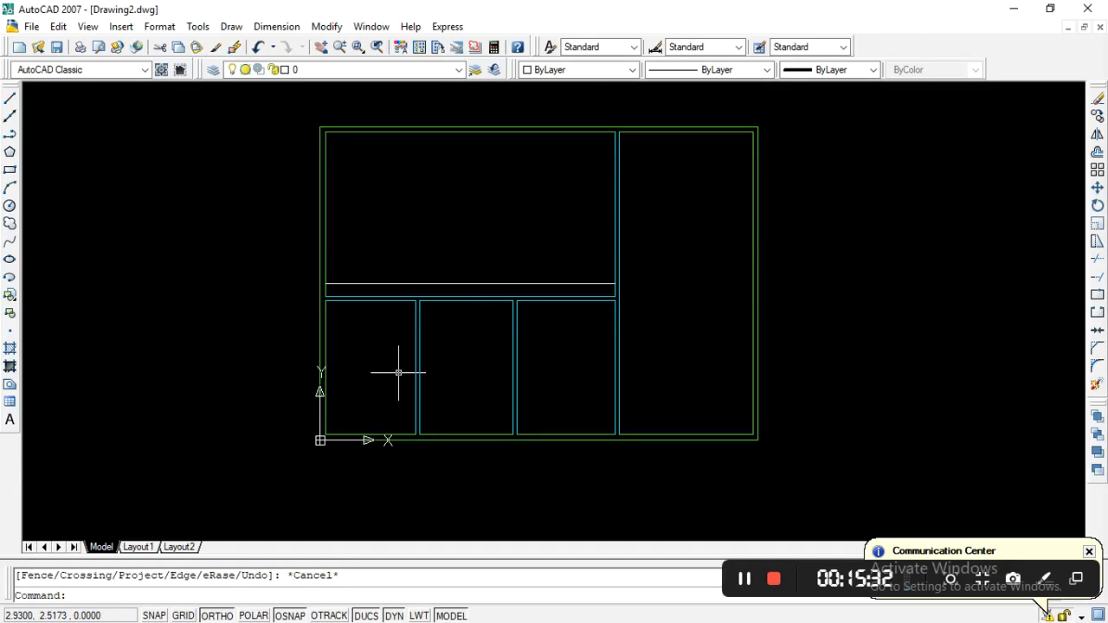
scroll(430, 428, up, 1)
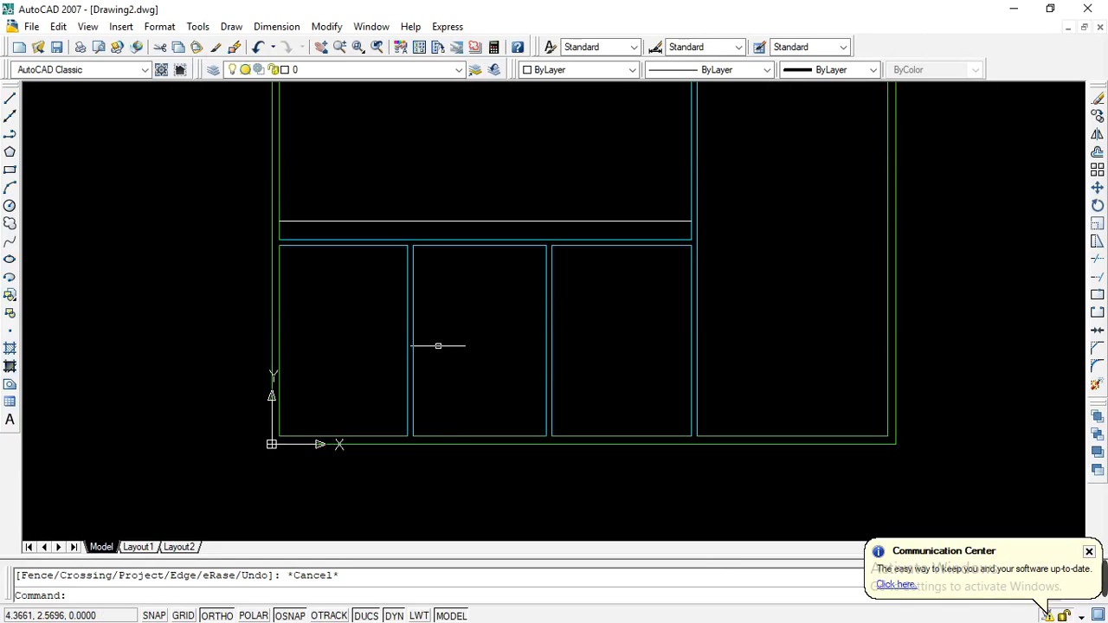
scroll(438, 344, down, 1)
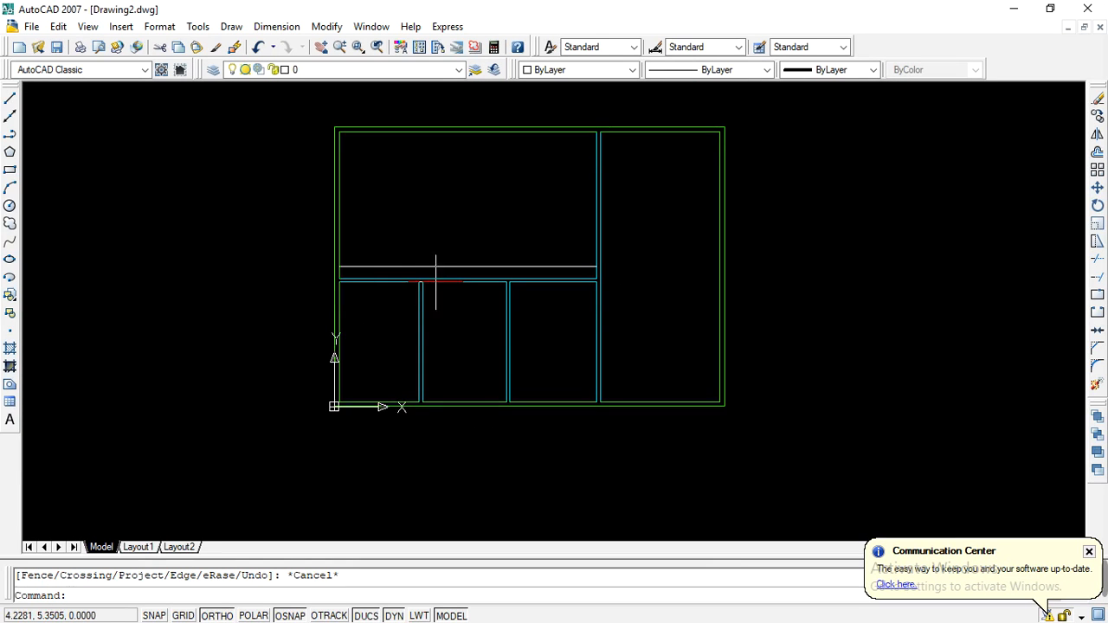
scroll(428, 256, down, 1)
scroll(409, 277, up, 2)
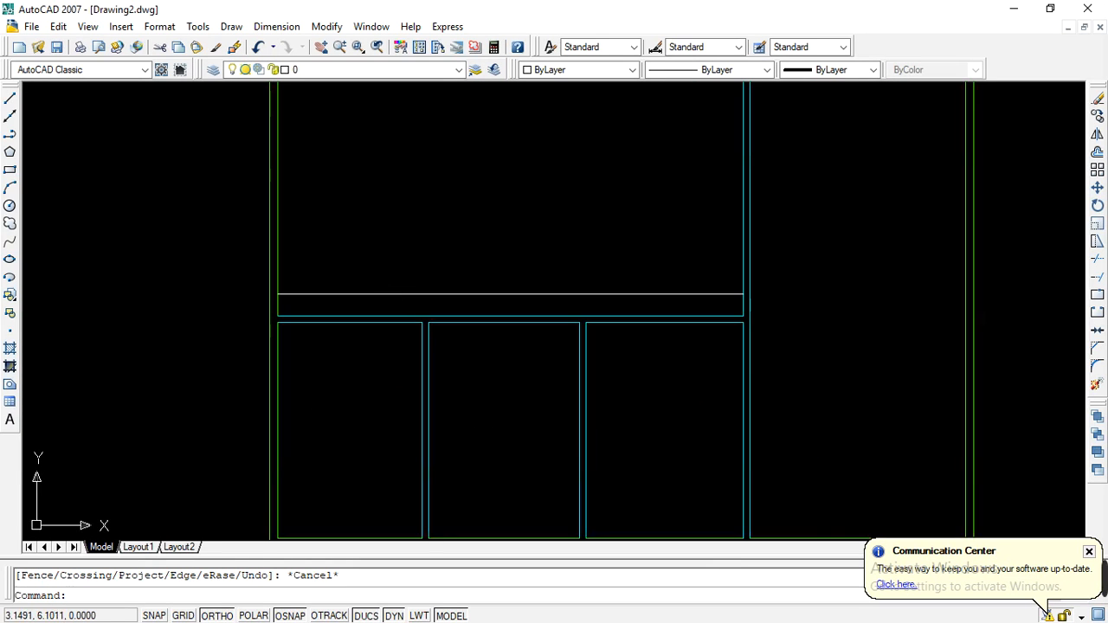
scroll(408, 285, down, 1)
scroll(371, 306, up, 1)
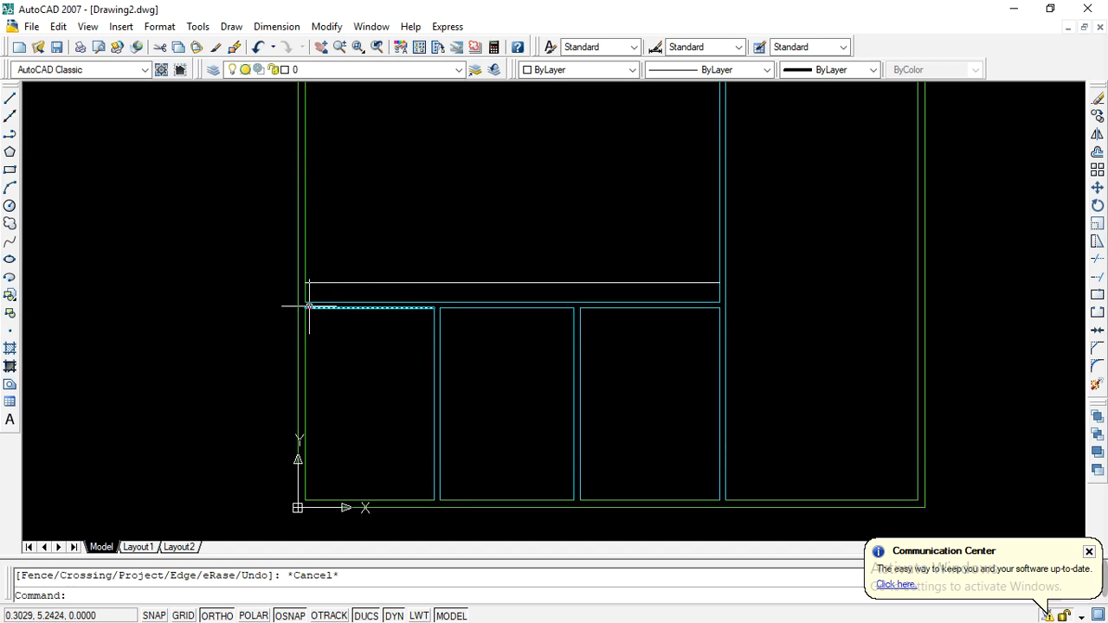
scroll(512, 438, down, 1)
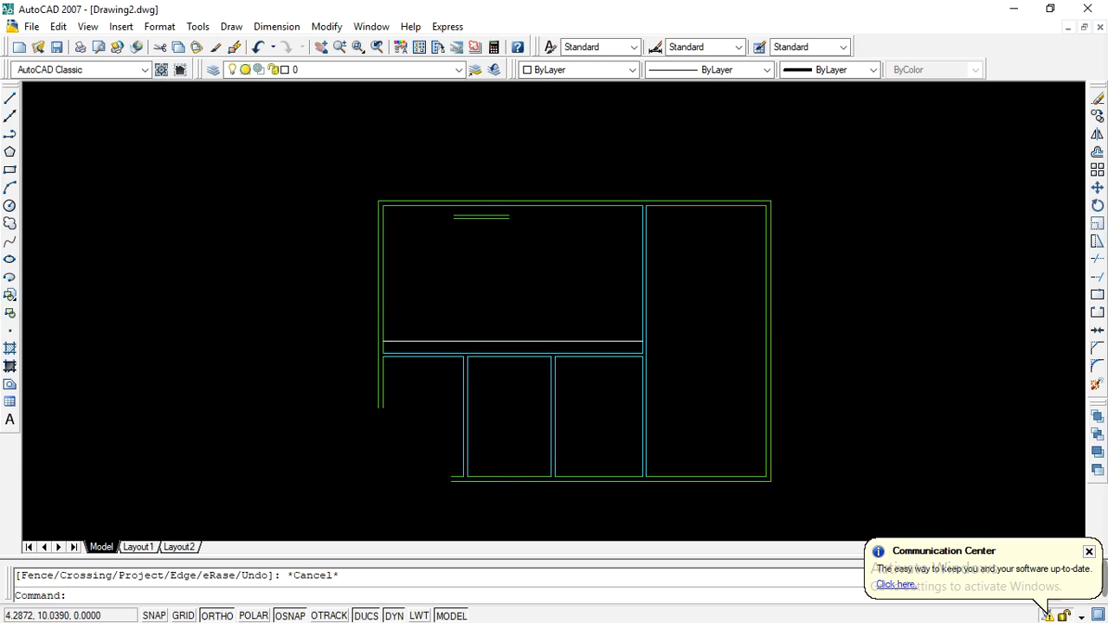
scroll(481, 238, down, 1)
scroll(509, 373, up, 3)
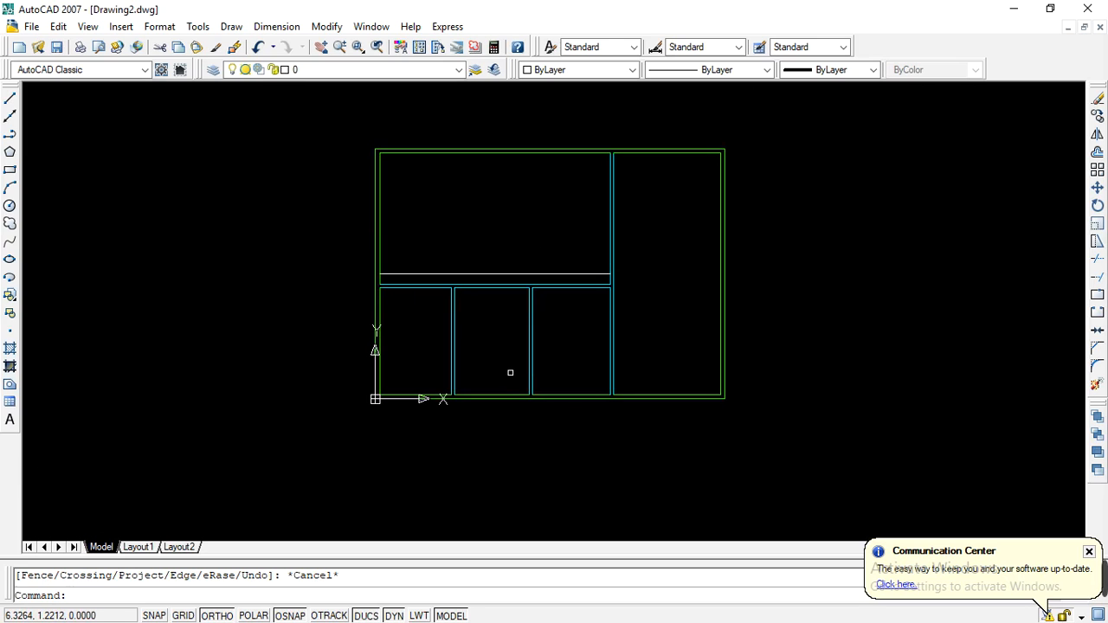
scroll(480, 355, down, 1)
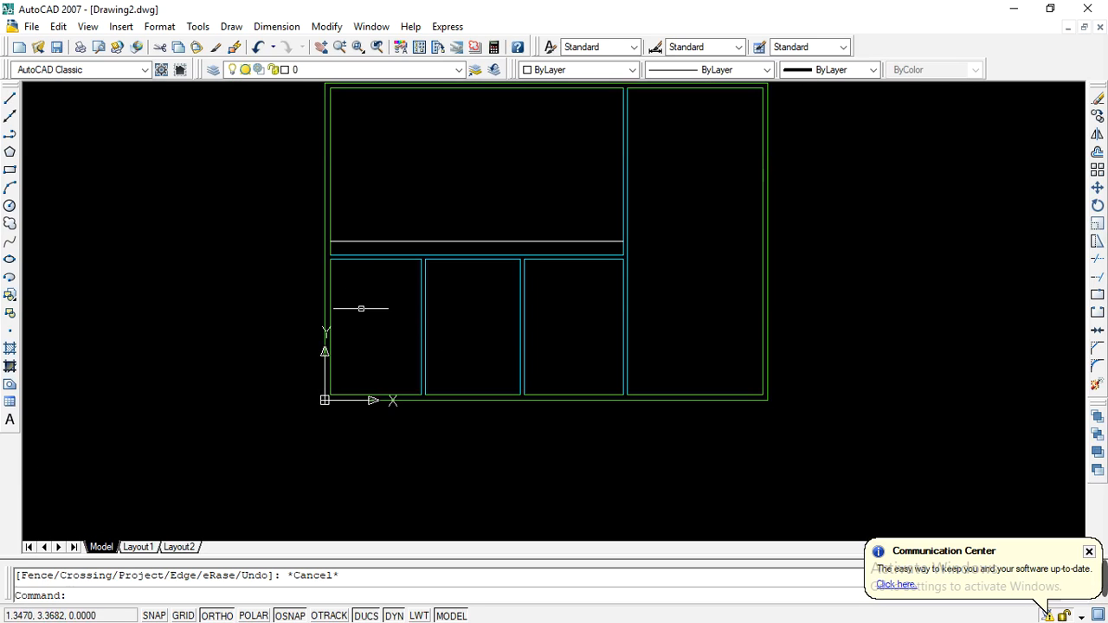
Mirror the horizontal interior wall and its two lower vertical partition walls across the white horizontal line, keeping the source objects.
click(306, 249)
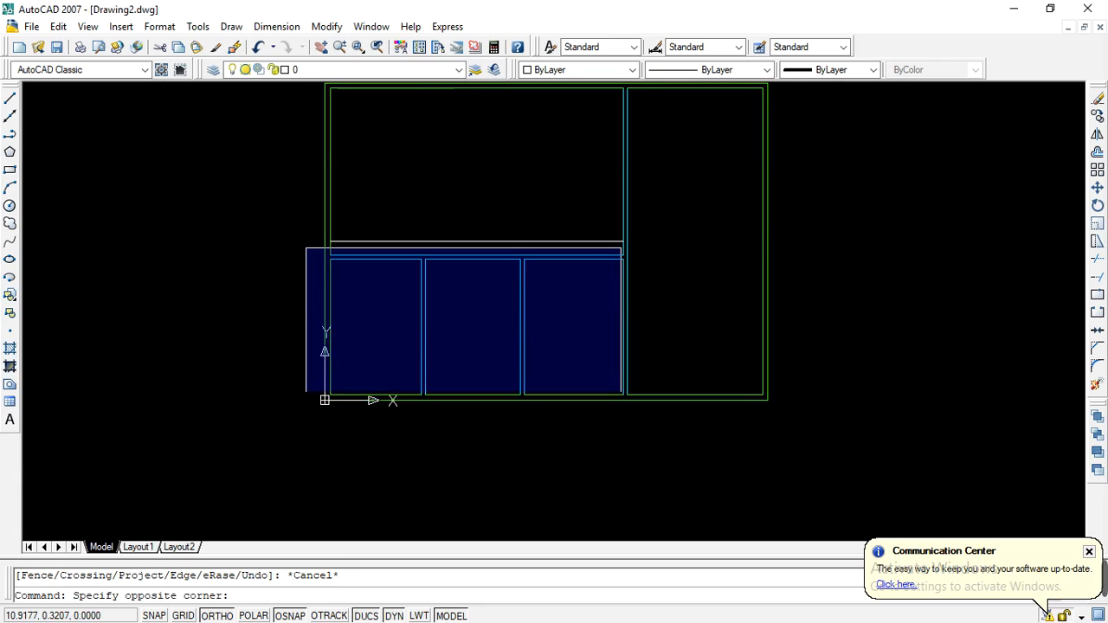
click(622, 393)
scroll(482, 260, up, 3)
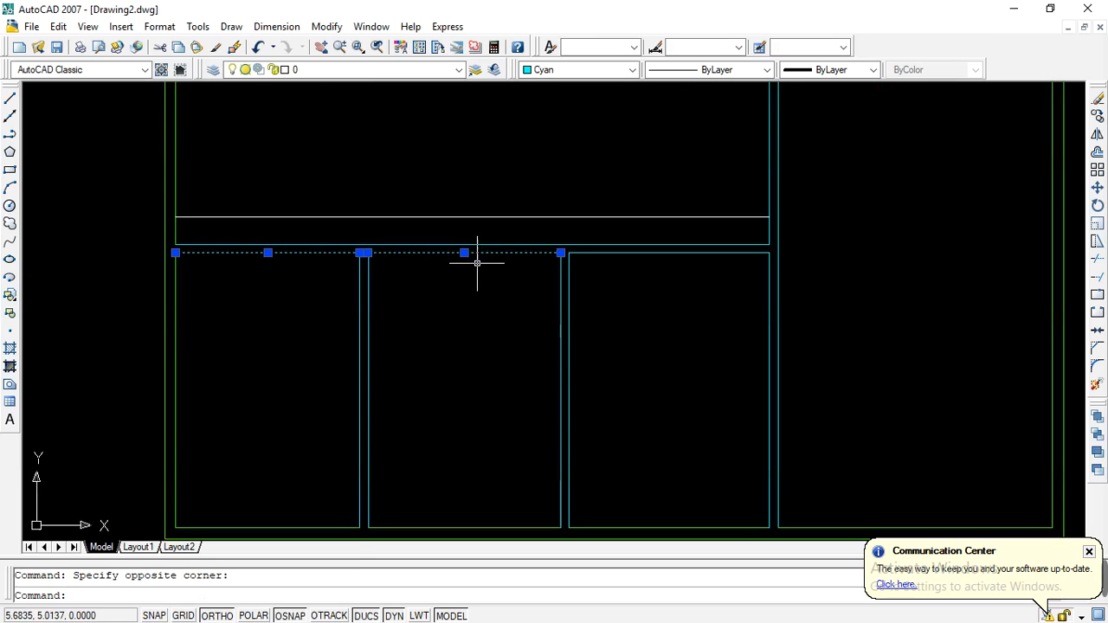
click(477, 246)
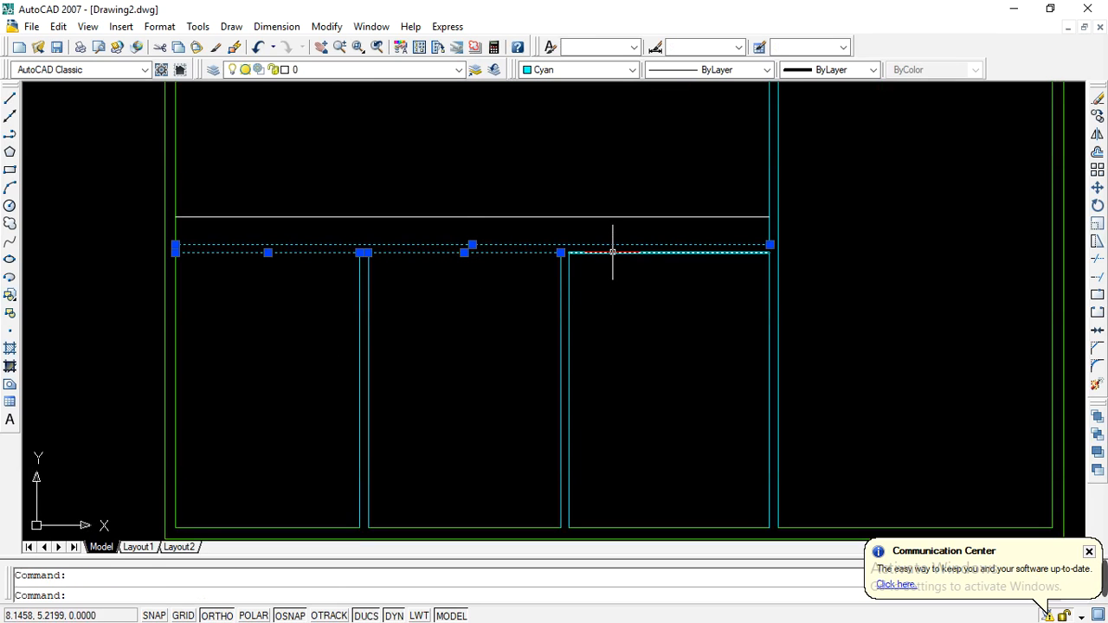
click(566, 305)
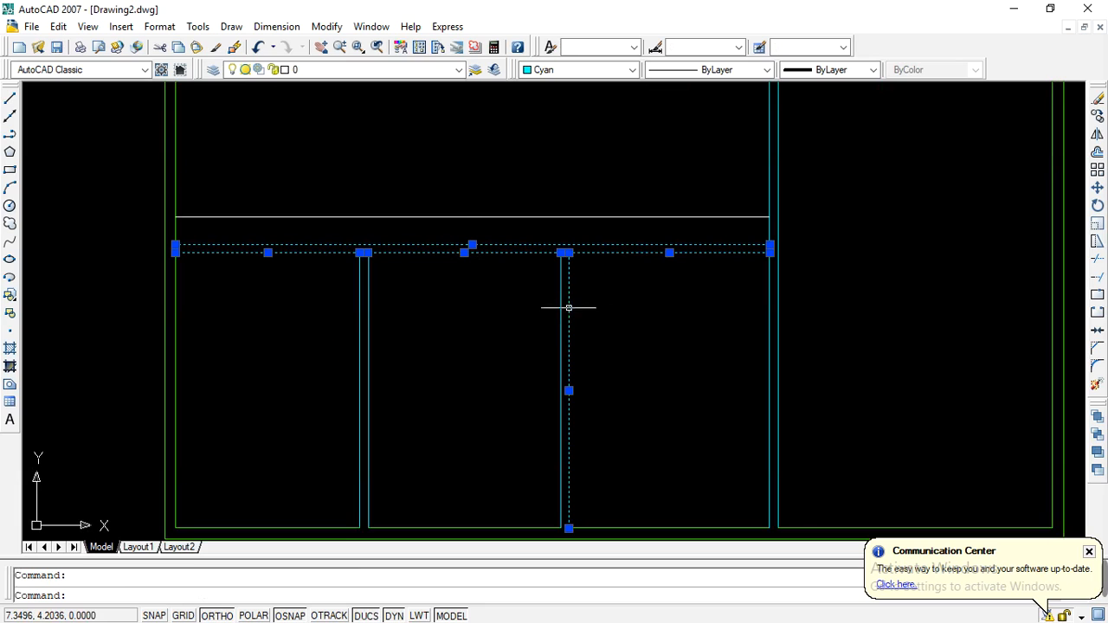
click(364, 339)
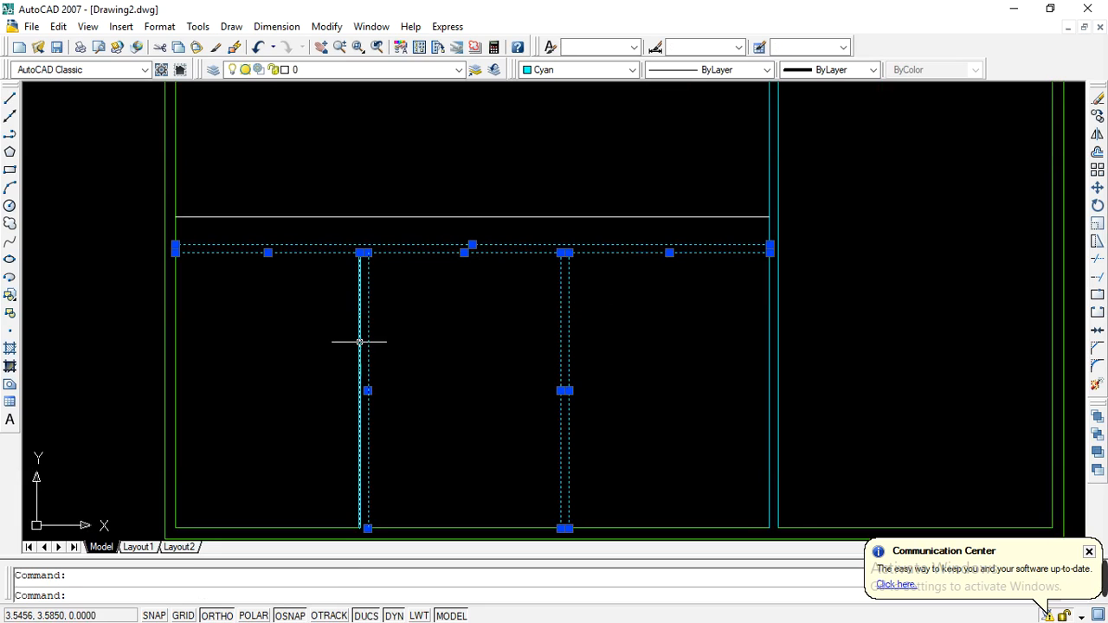
scroll(372, 313, down, 2)
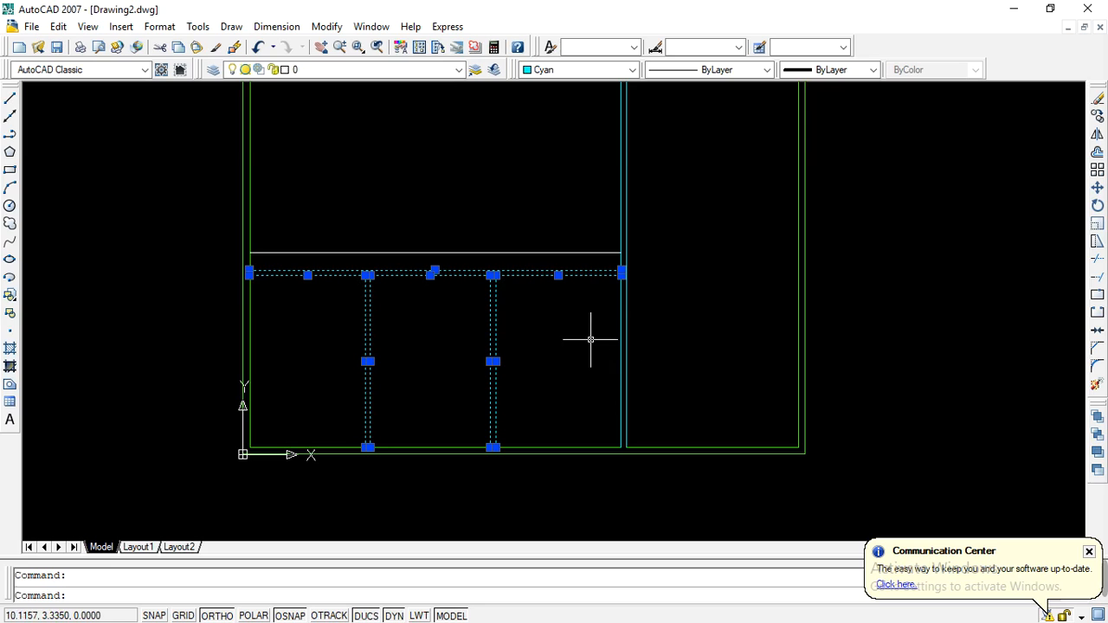
scroll(616, 339, down, 3)
scroll(639, 317, up, 2)
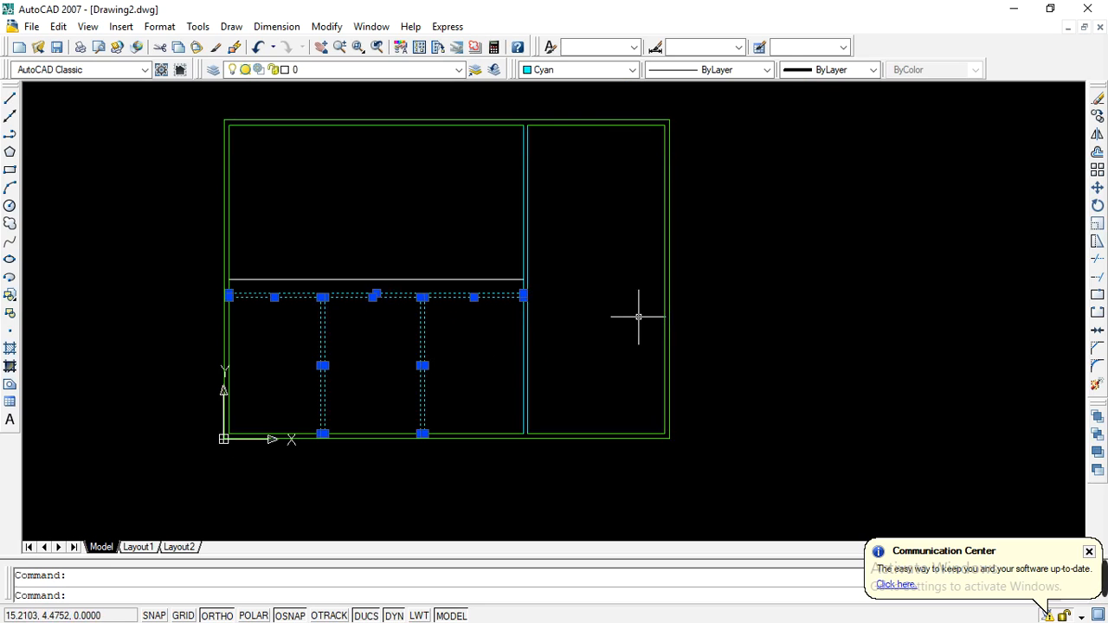
click(1097, 137)
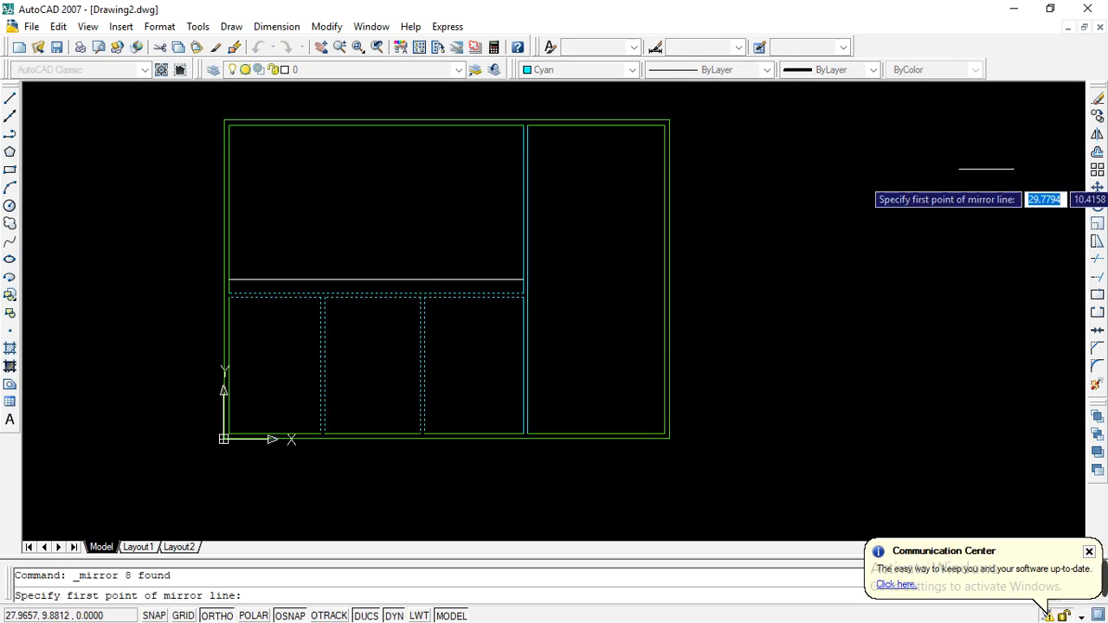
scroll(547, 303, down, 2)
scroll(435, 316, up, 2)
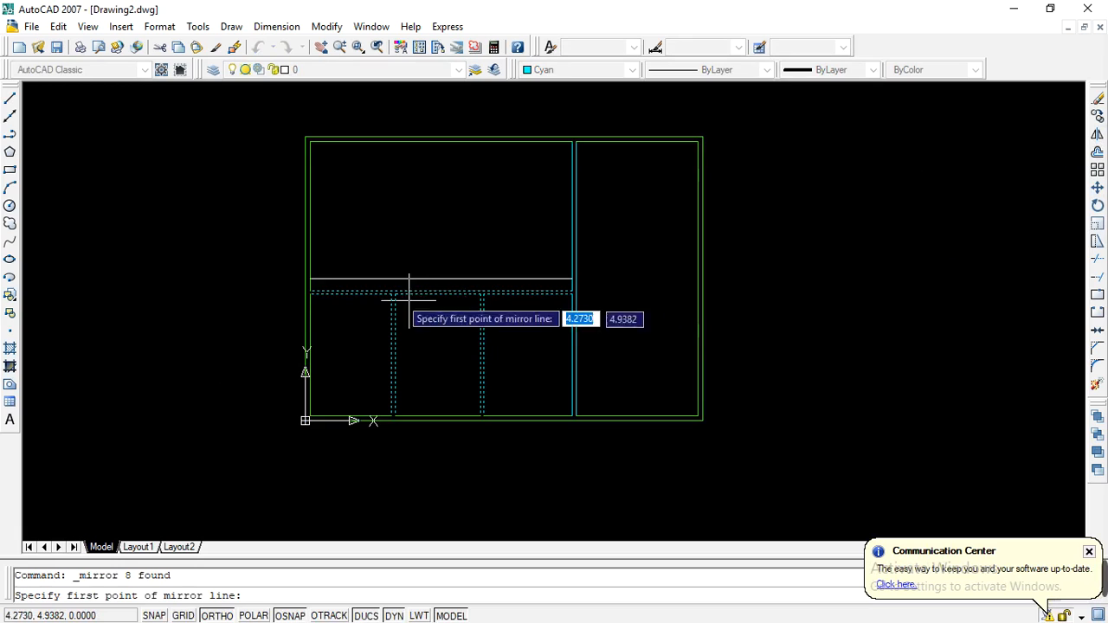
scroll(341, 278, up, 2)
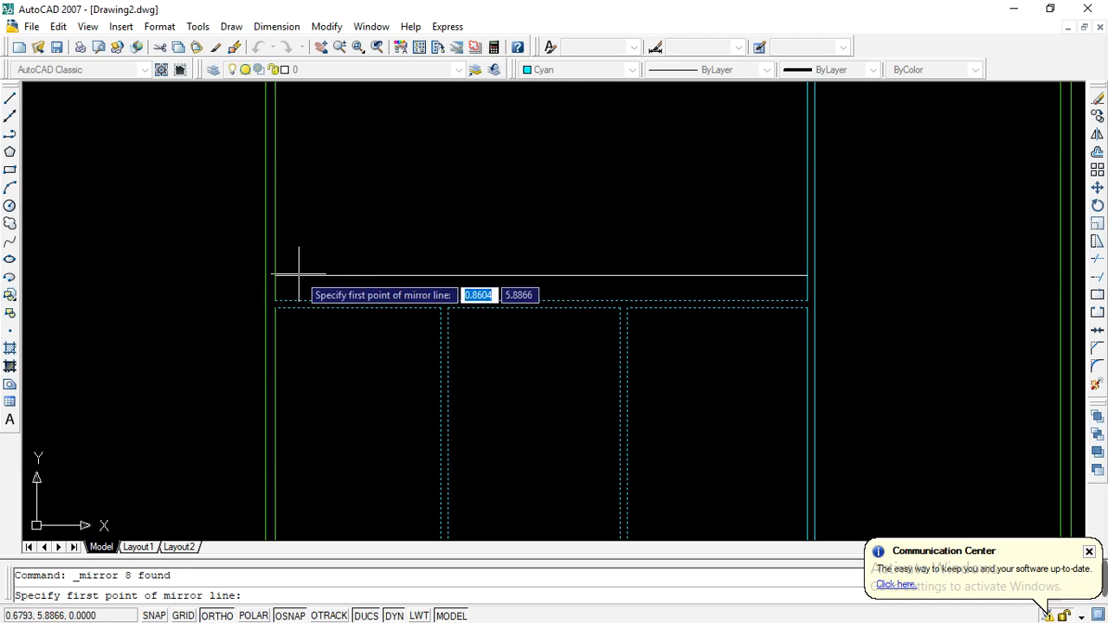
scroll(273, 271, up, 3)
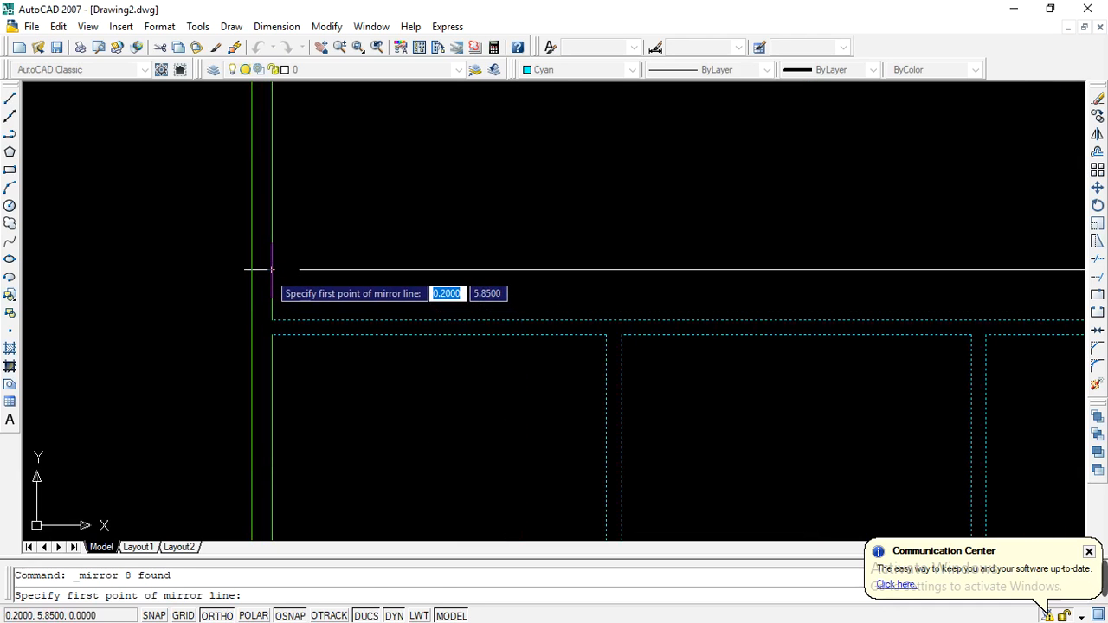
click(270, 267)
scroll(269, 268, down, 2)
scroll(291, 274, down, 2)
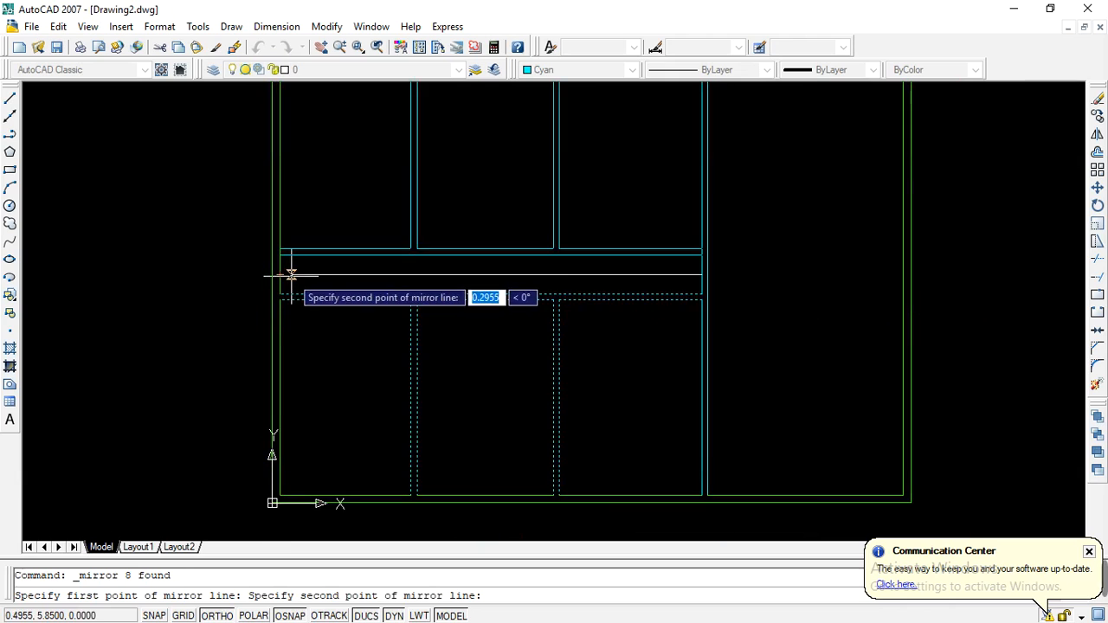
scroll(702, 275, up, 2)
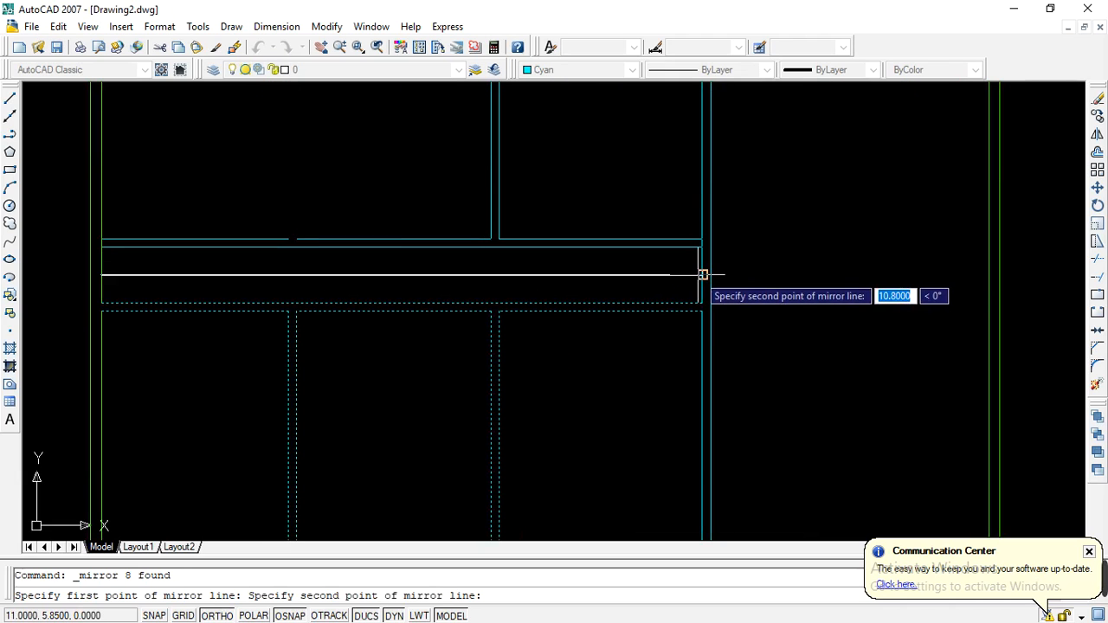
click(704, 274)
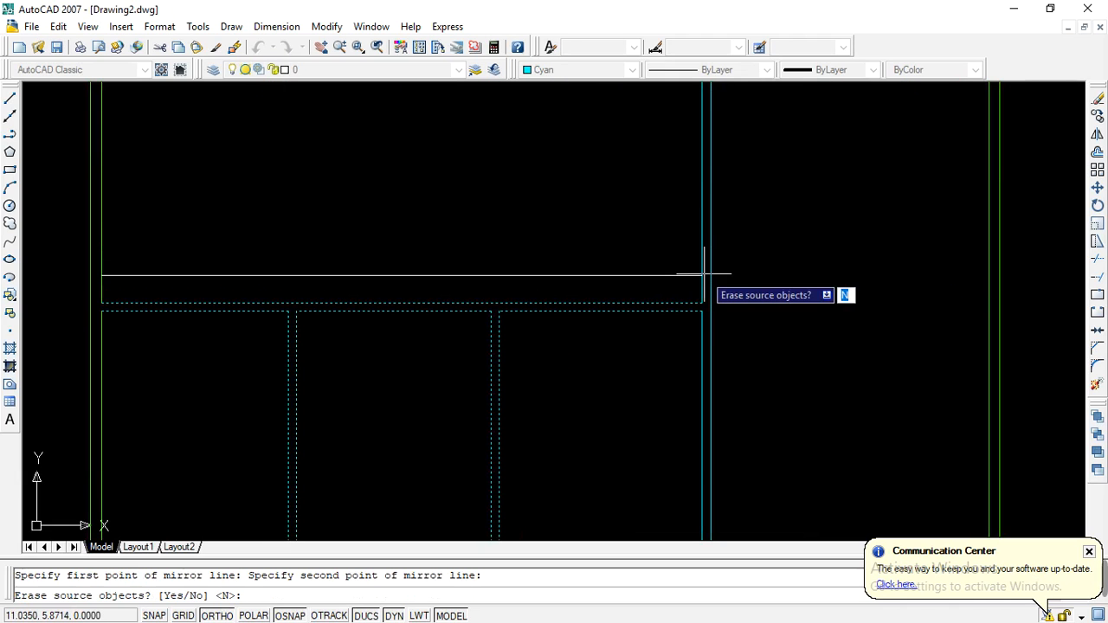
key(Return)
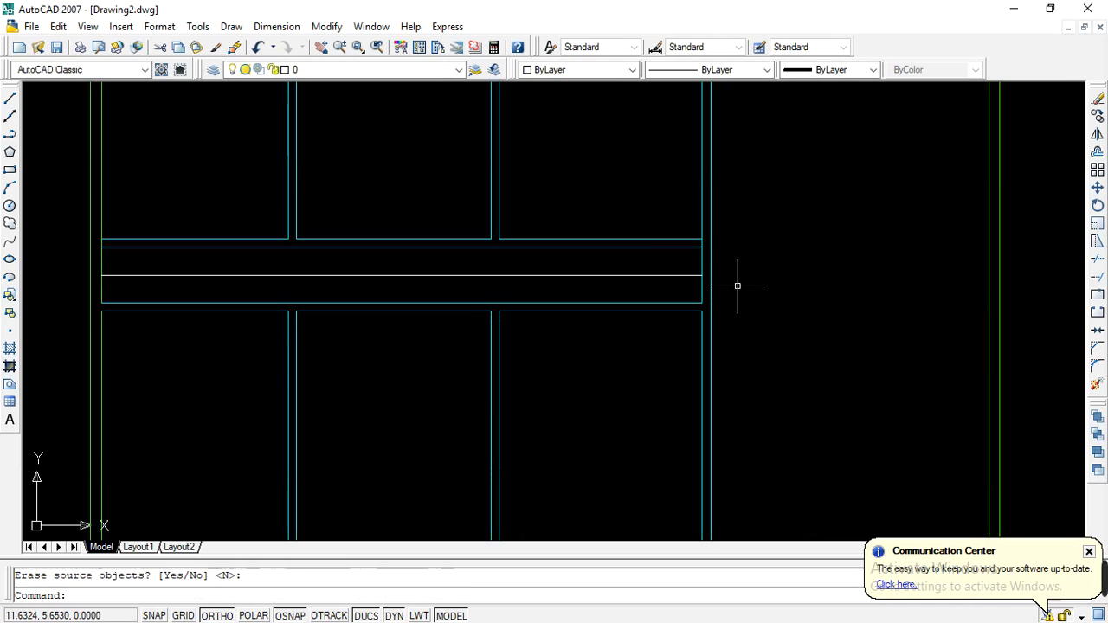
Erase the white horizontal line between the two horizontal interior walls.
scroll(738, 286, down, 2)
click(548, 280)
scroll(550, 279, up, 1)
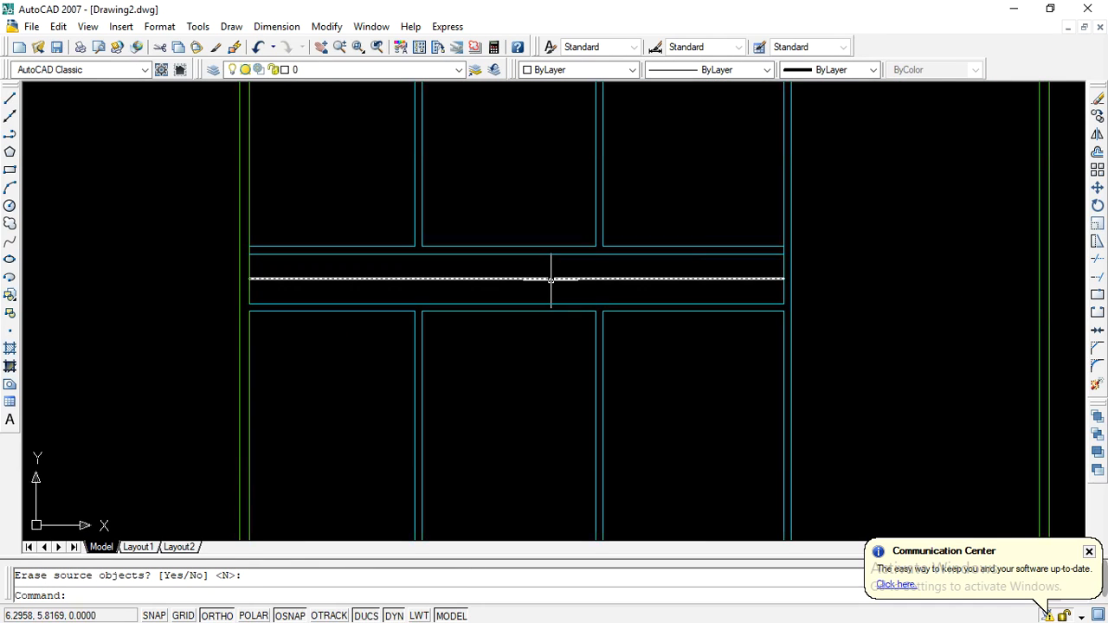
click(551, 280)
key(Escape)
scroll(550, 295, down, 2)
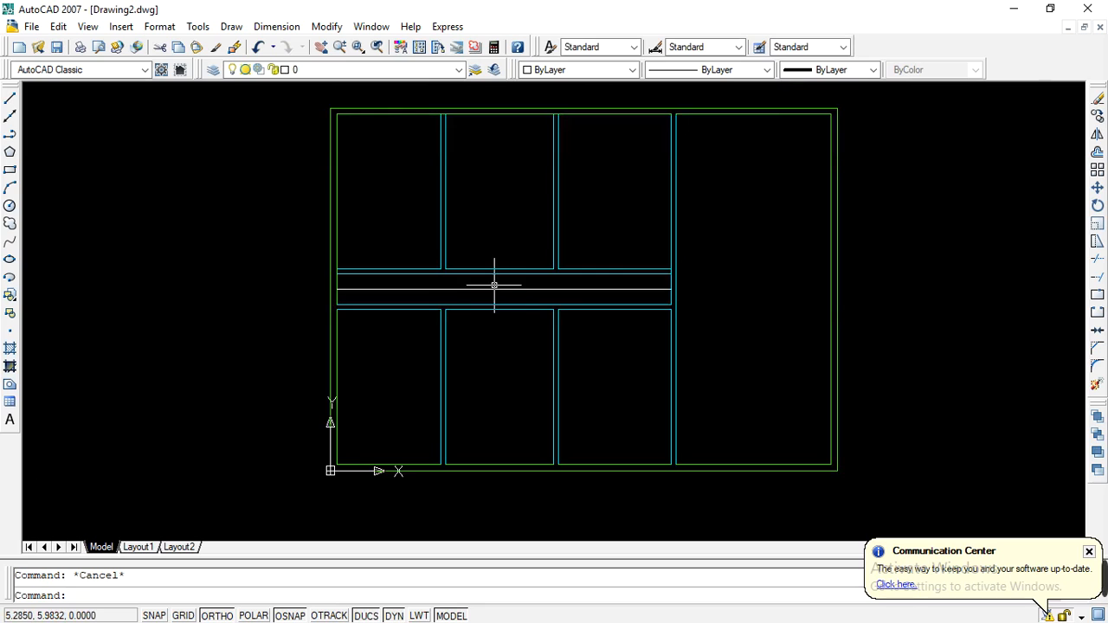
click(517, 293)
scroll(632, 302, down, 2)
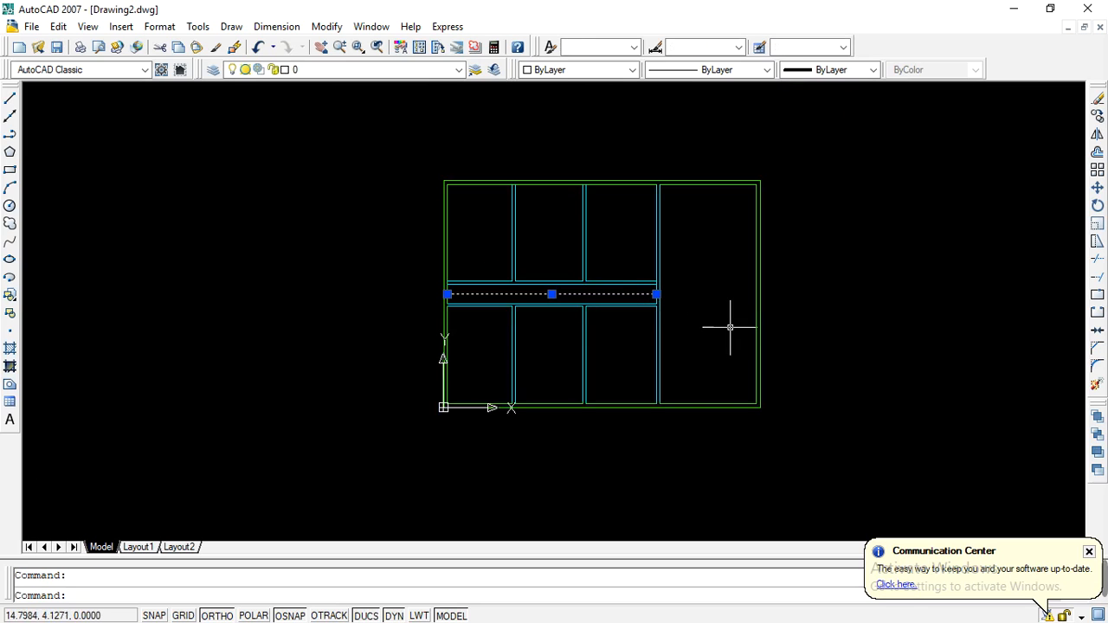
click(1097, 99)
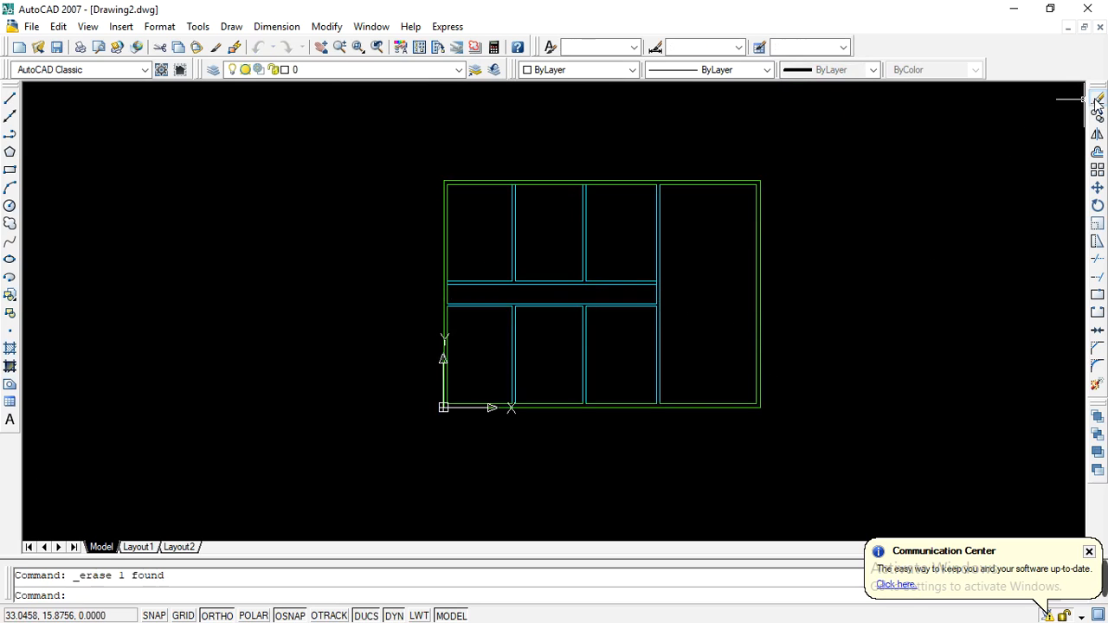
scroll(432, 276, down, 2)
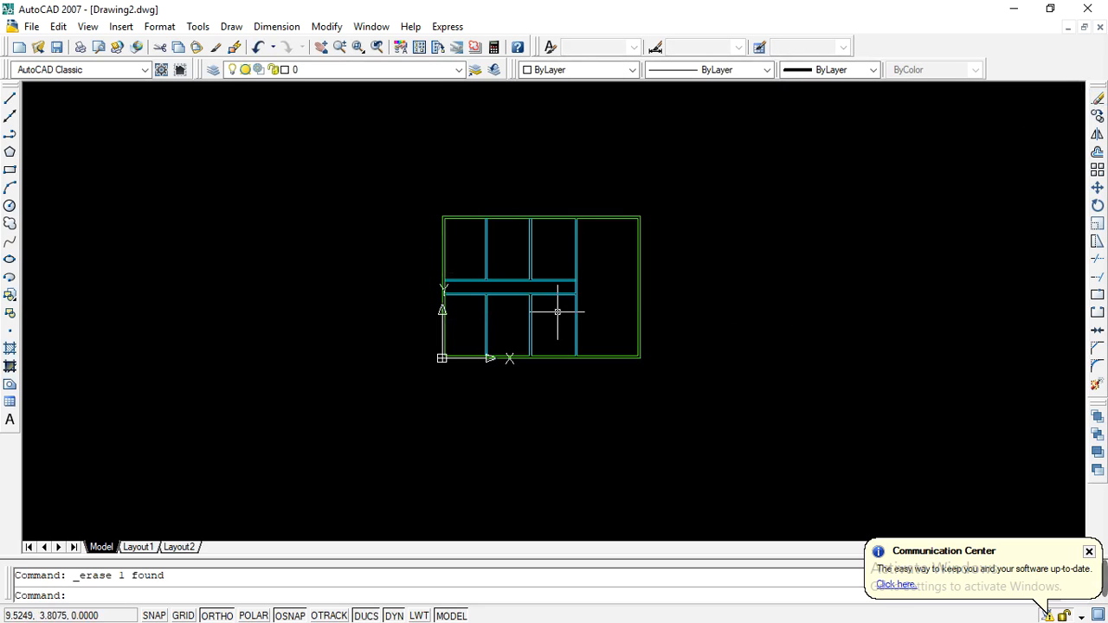
scroll(573, 292, up, 2)
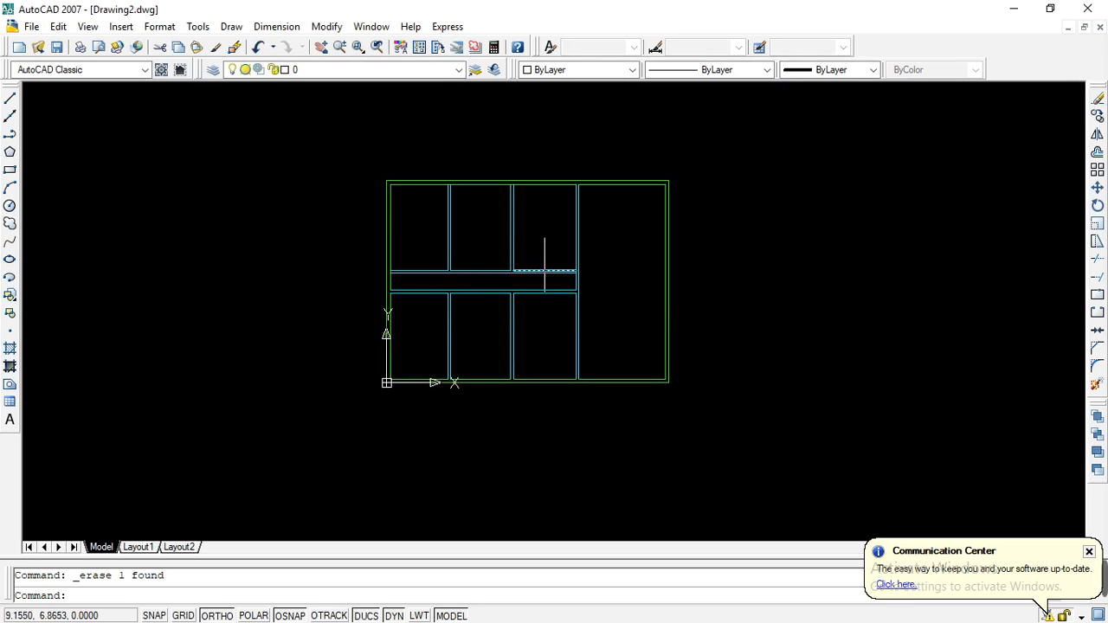
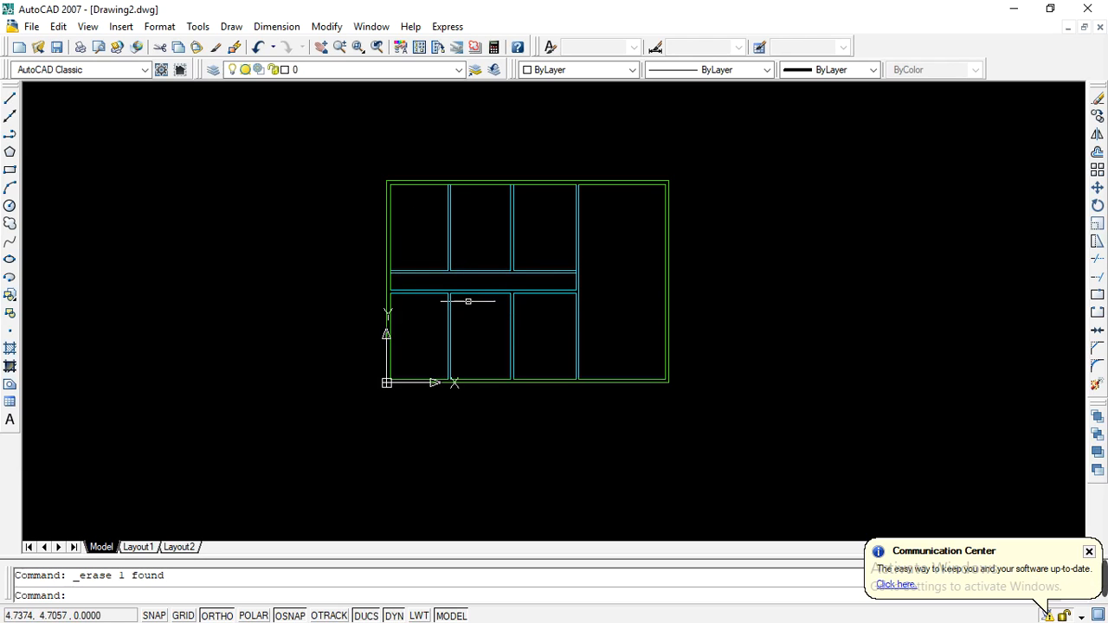
scroll(468, 301, down, 2)
scroll(488, 284, up, 3)
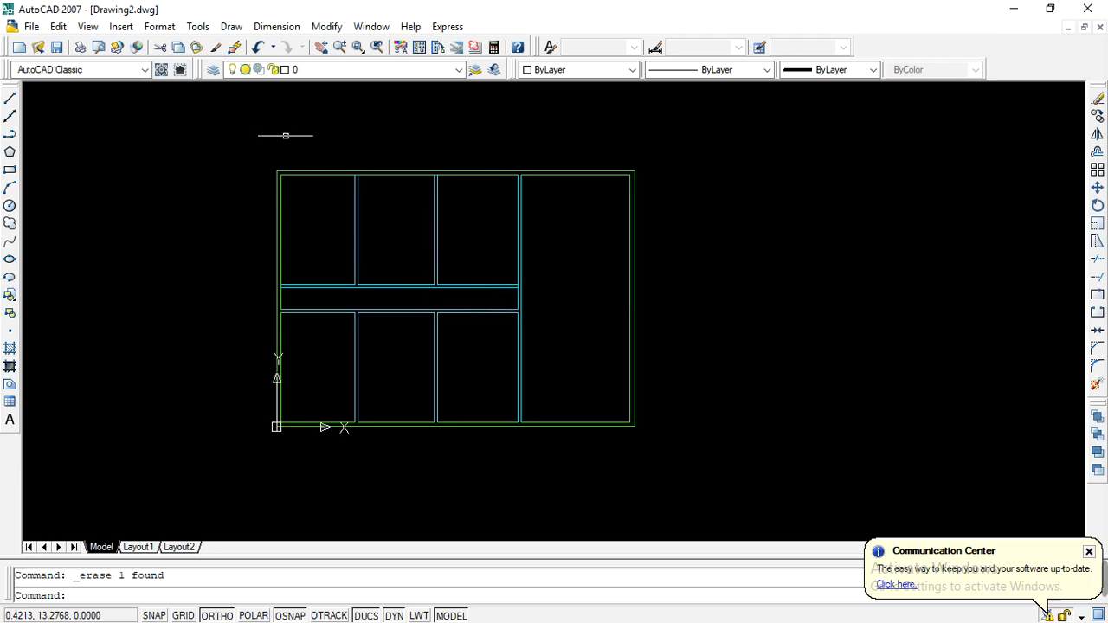
Add a linear dimension above the plan for the inner width of the upper-left room.
click(279, 28)
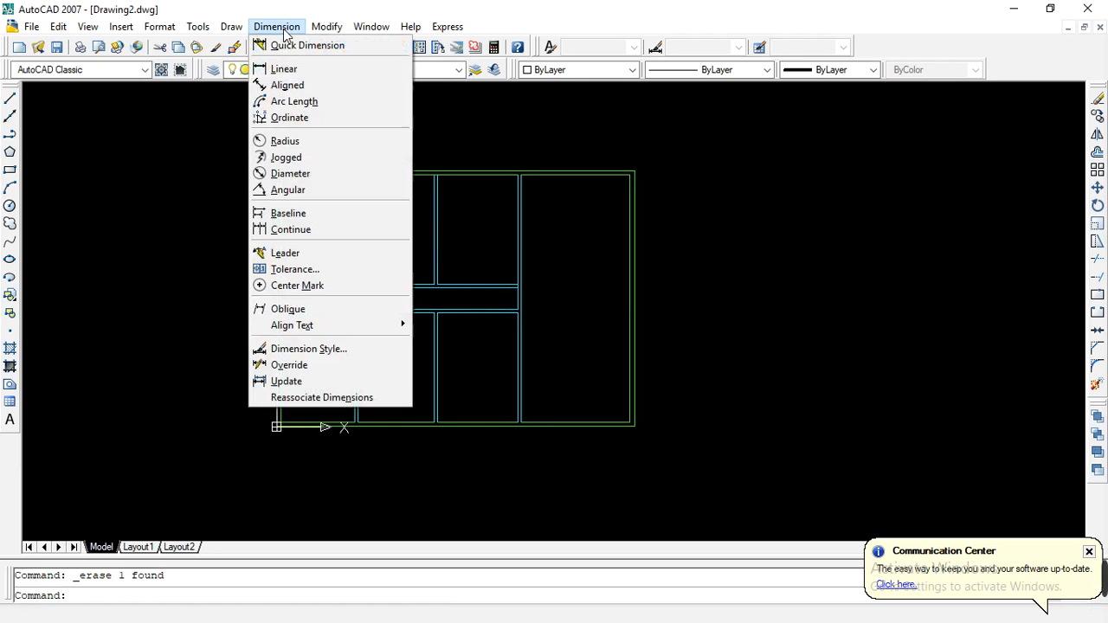
click(295, 76)
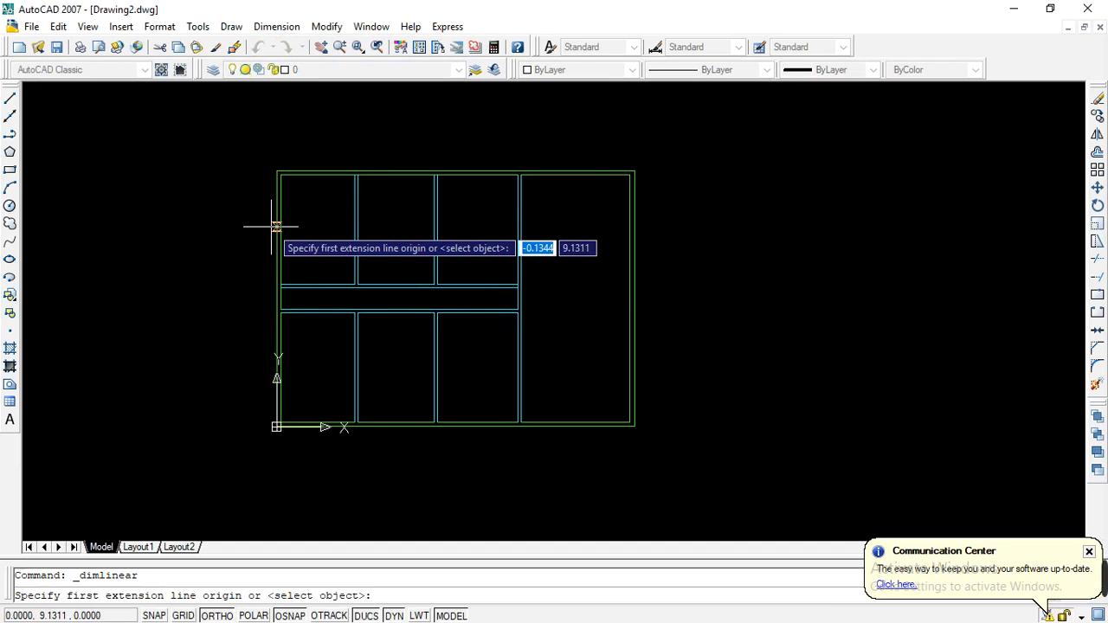
scroll(270, 239, up, 2)
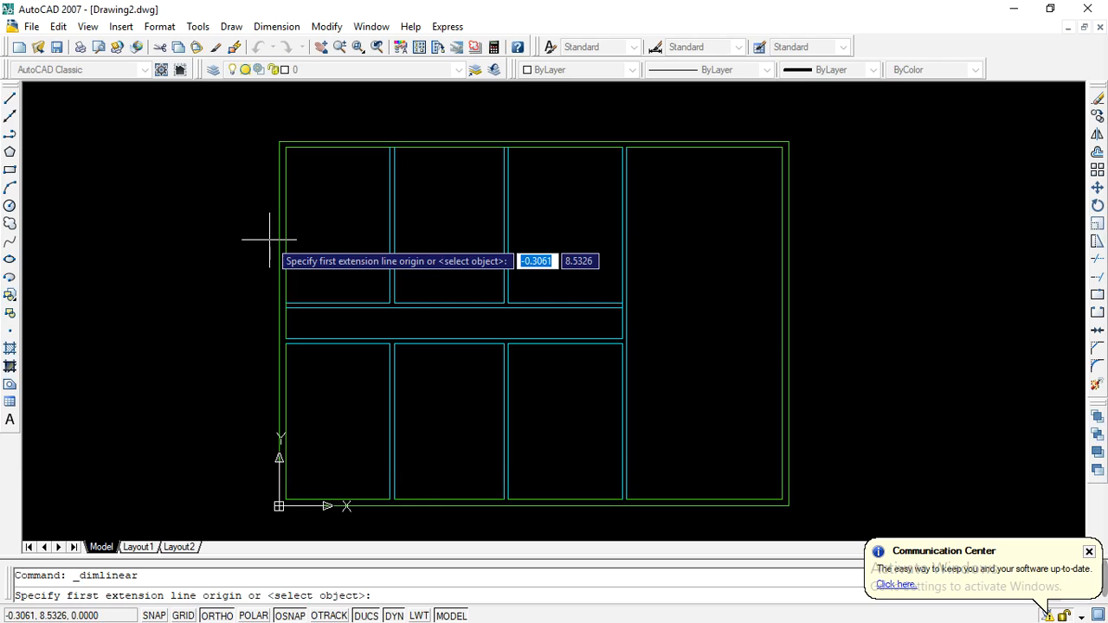
scroll(295, 145, up, 2)
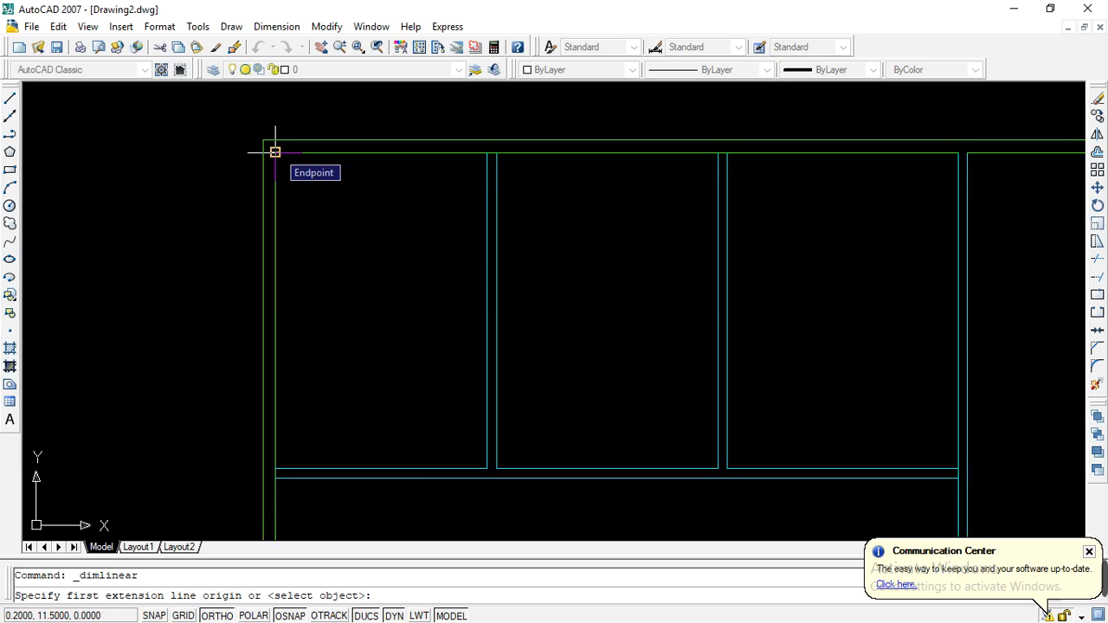
click(275, 151)
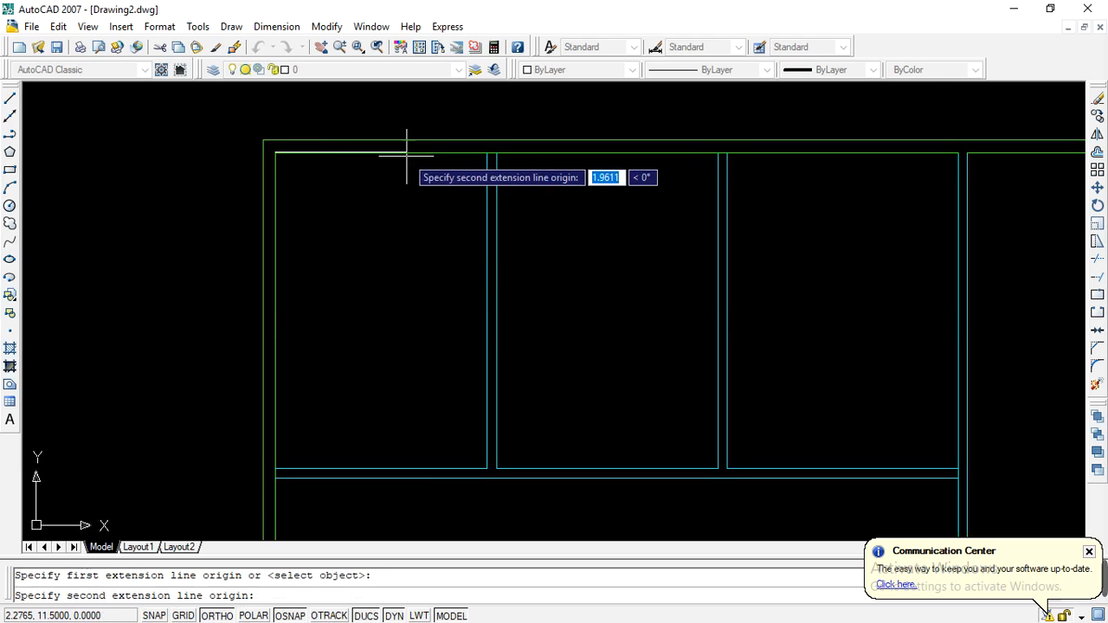
scroll(485, 155, up, 2)
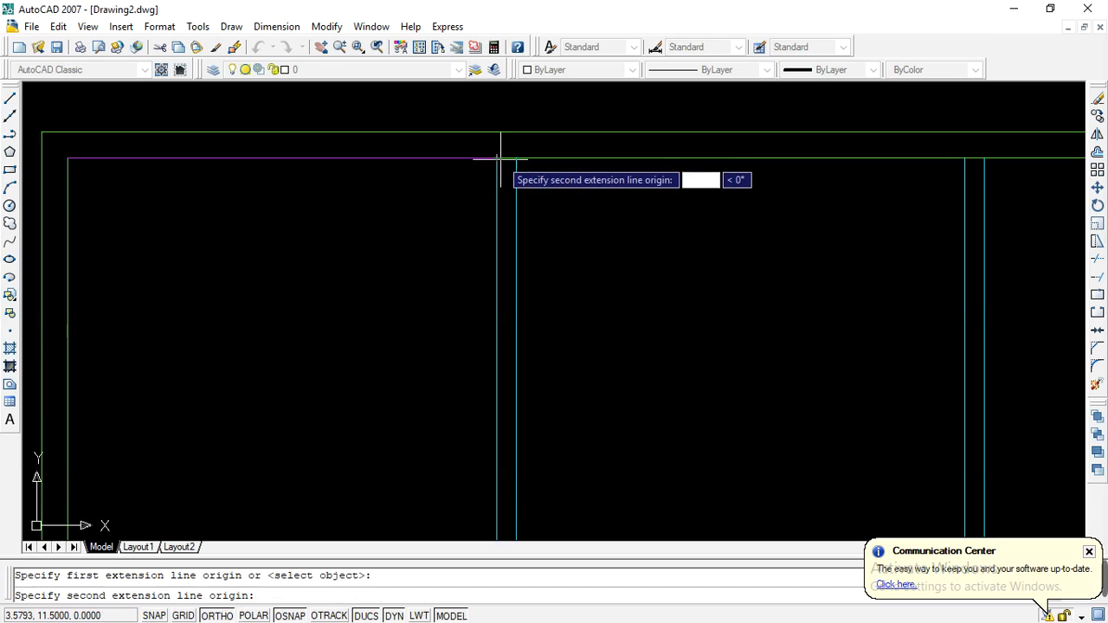
click(497, 157)
scroll(497, 173, down, 3)
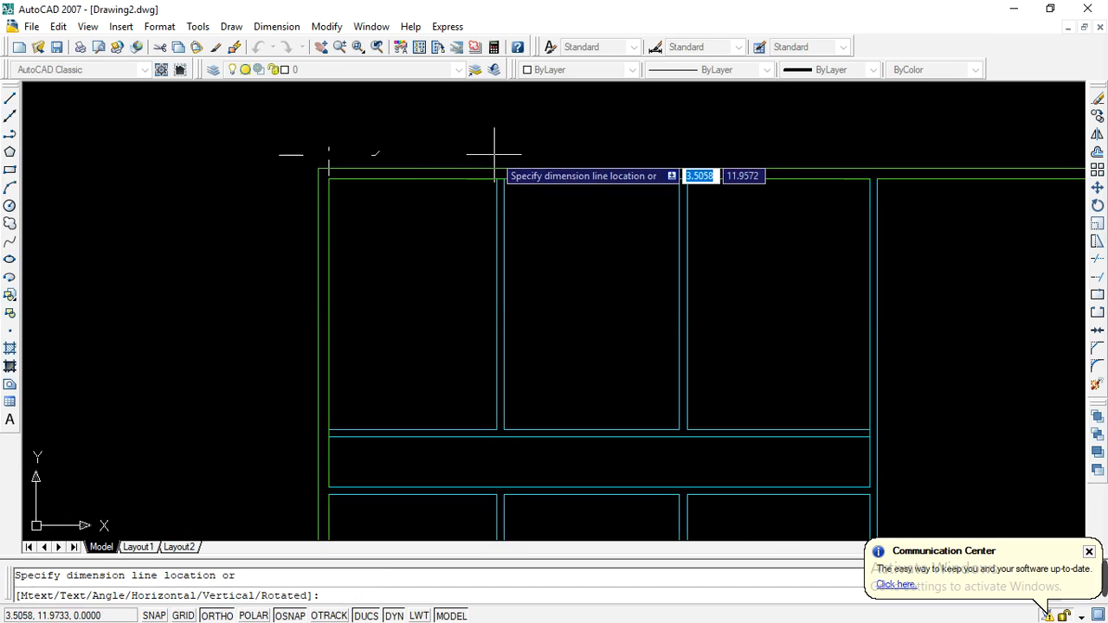
click(496, 125)
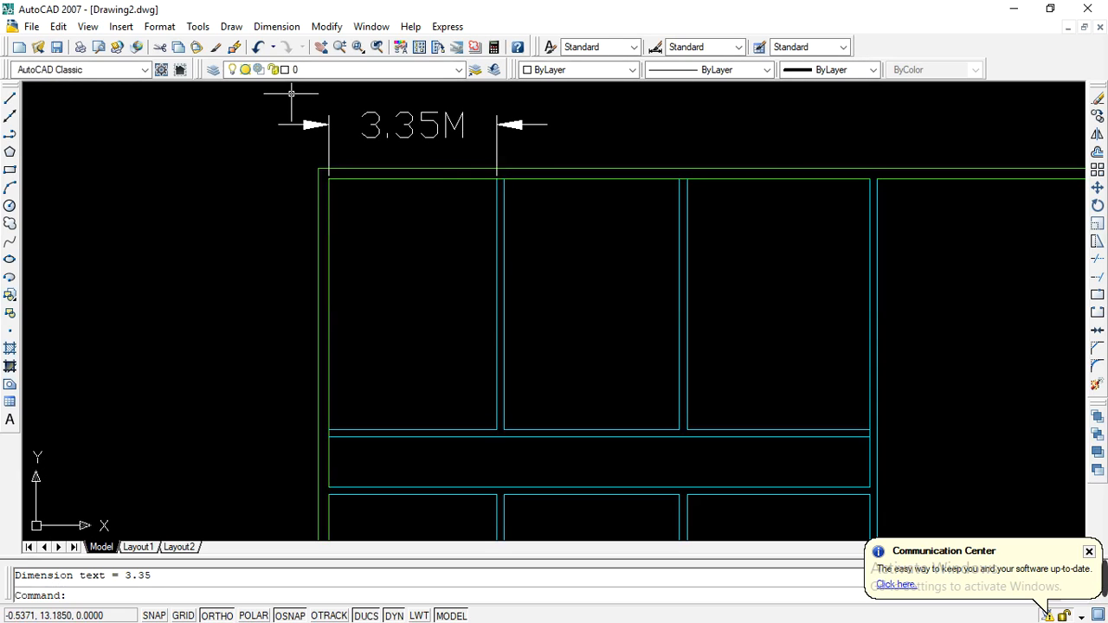
click(276, 26)
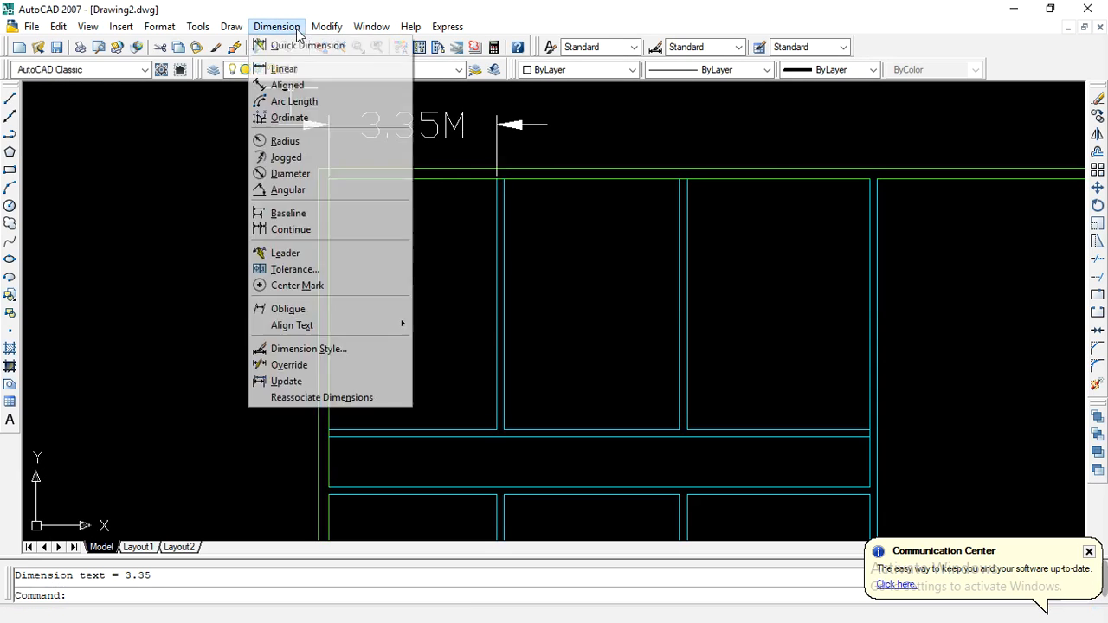
click(291, 71)
scroll(514, 168, up, 3)
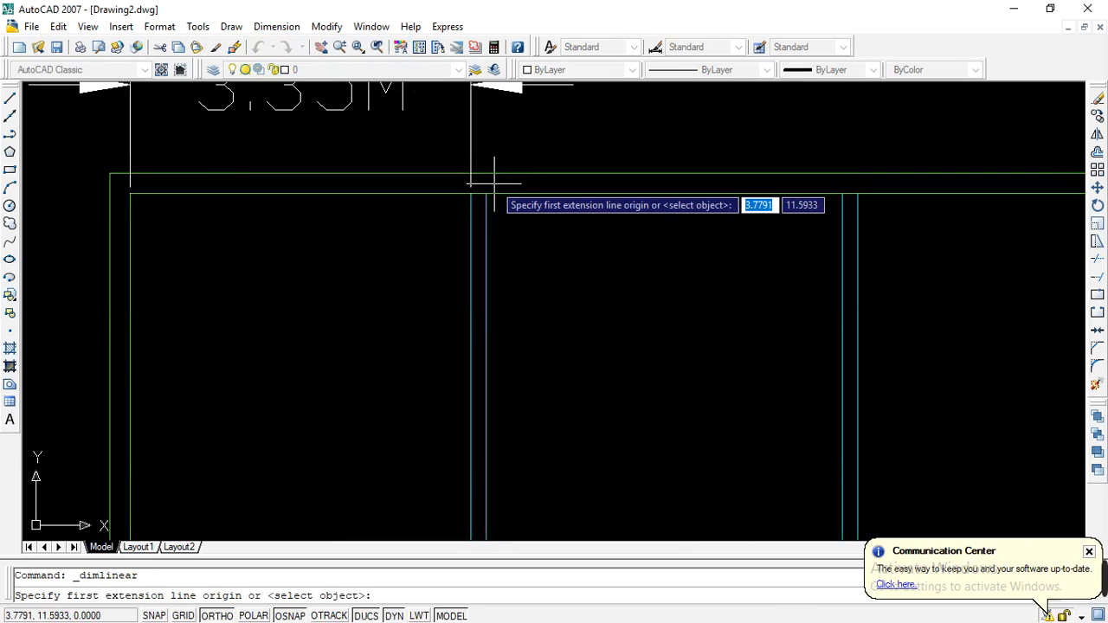
click(486, 192)
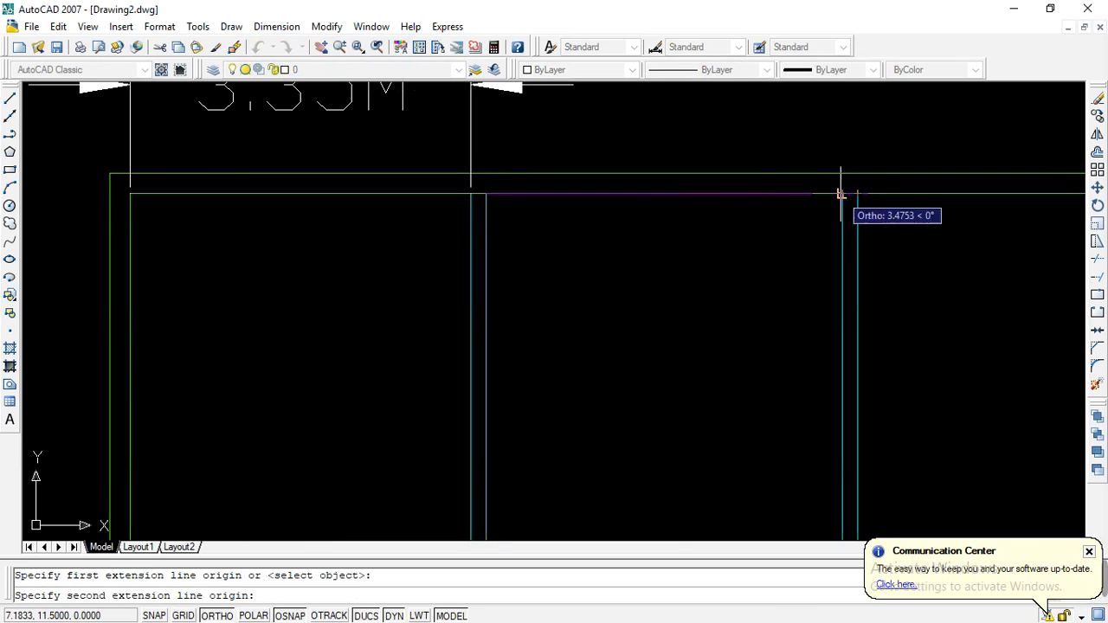
click(842, 193)
scroll(752, 210, down, 2)
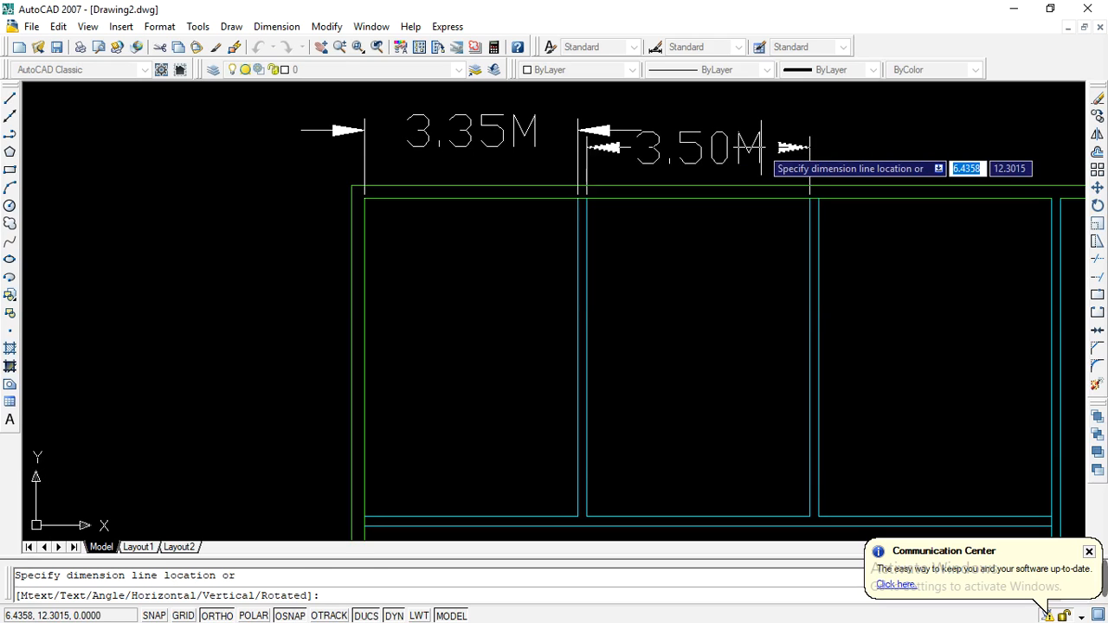
key(Escape)
scroll(441, 192, down, 2)
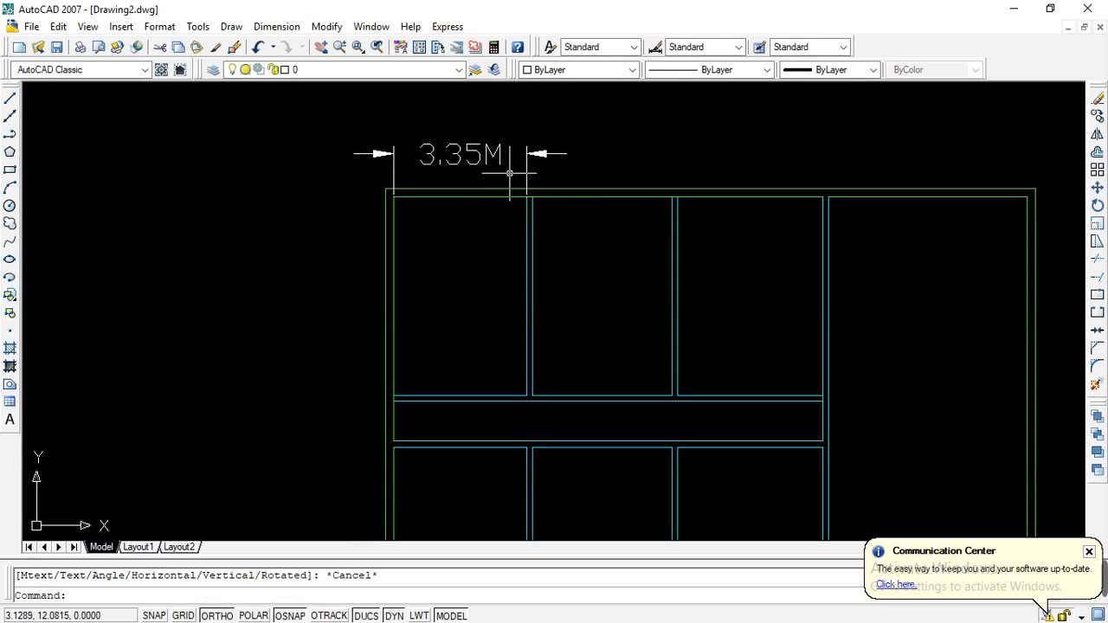
scroll(510, 173, down, 4)
scroll(563, 364, up, 3)
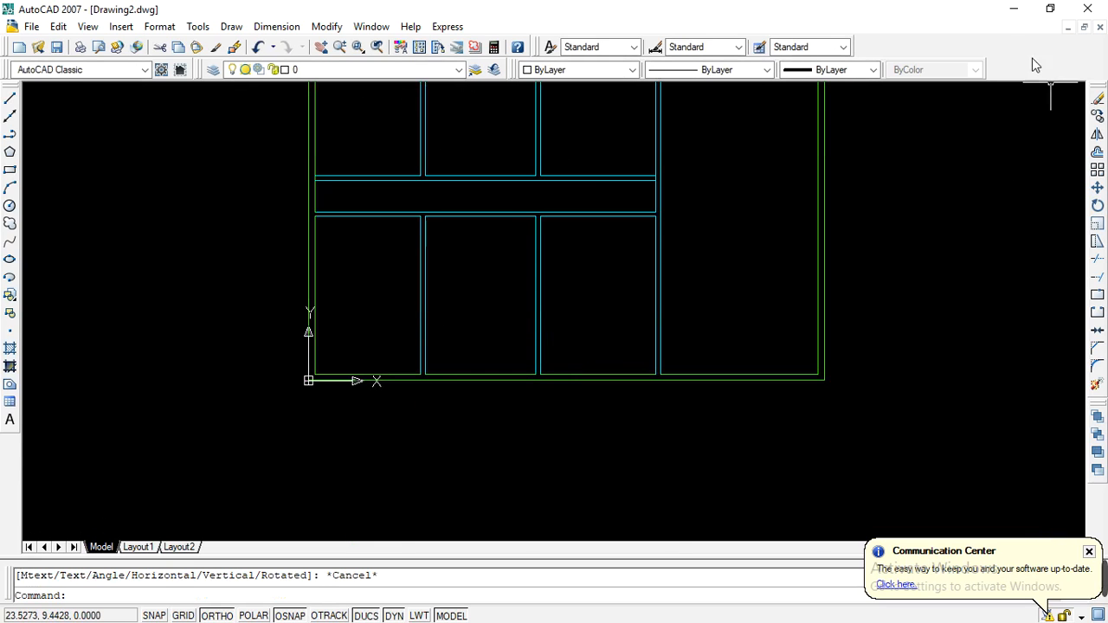
click(1017, 17)
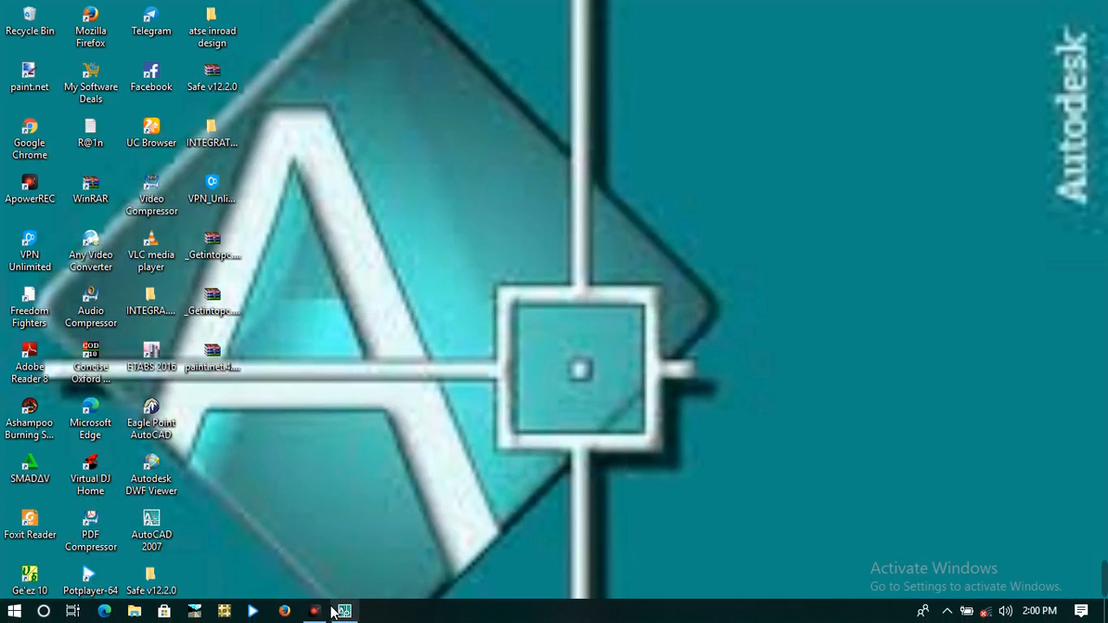
click(319, 613)
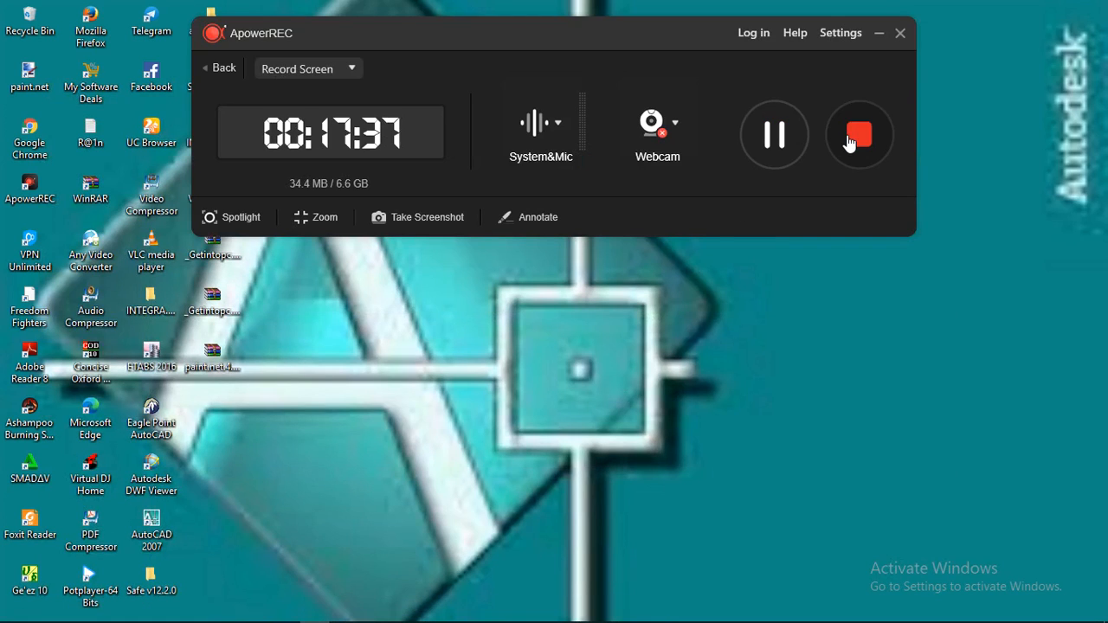
click(774, 136)
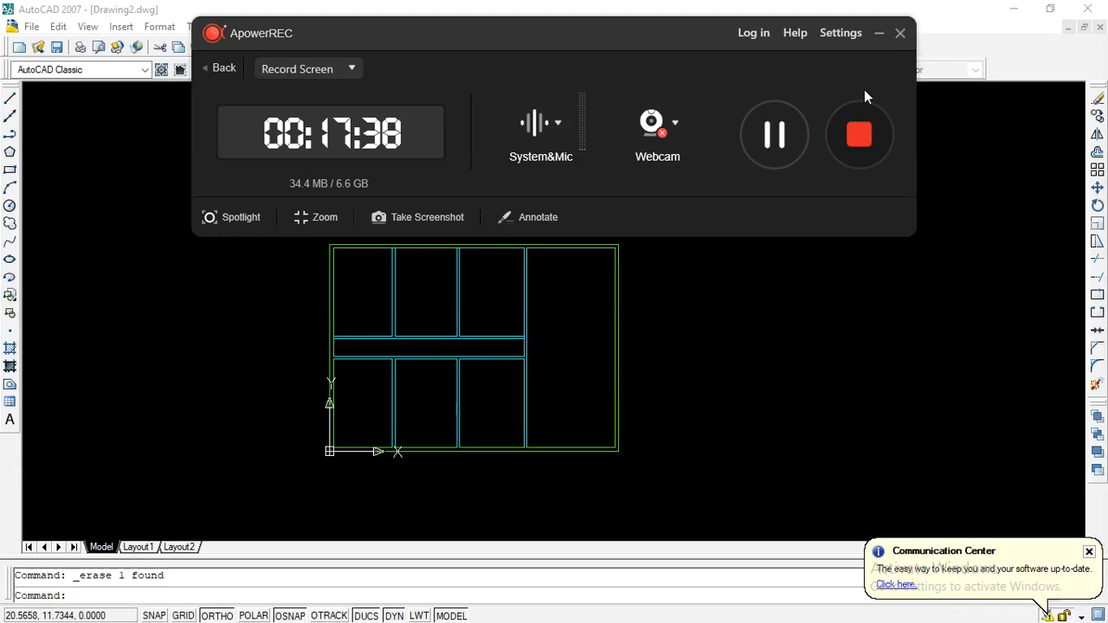
click(880, 35)
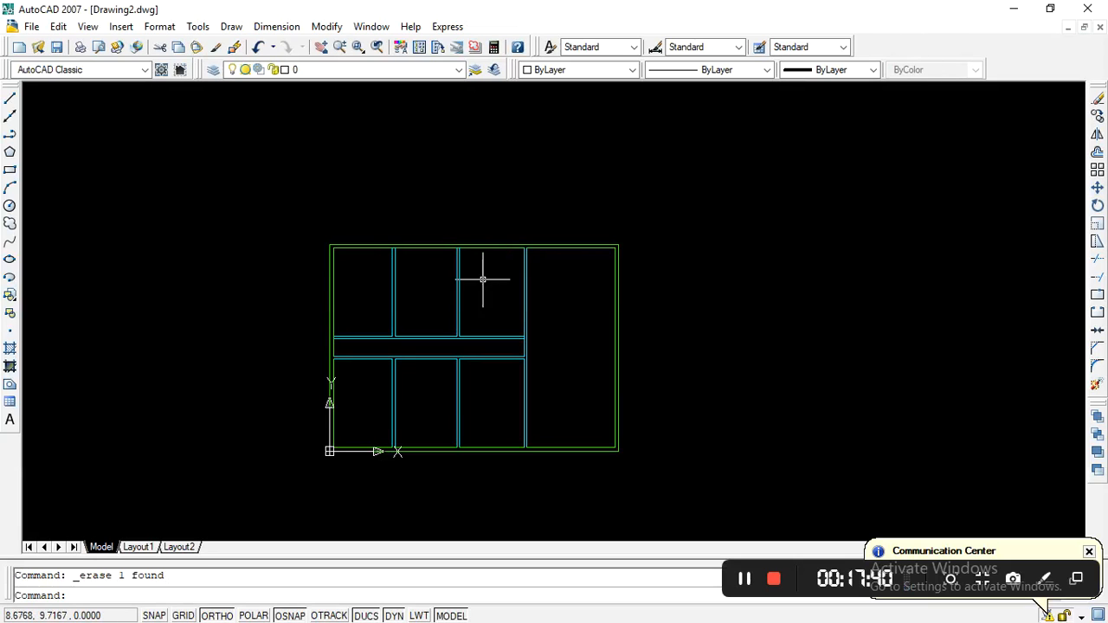
Add a linear dimension above the plan for the building's overall width between the two upper outer wall corners.
scroll(485, 277, down, 4)
scroll(434, 275, up, 5)
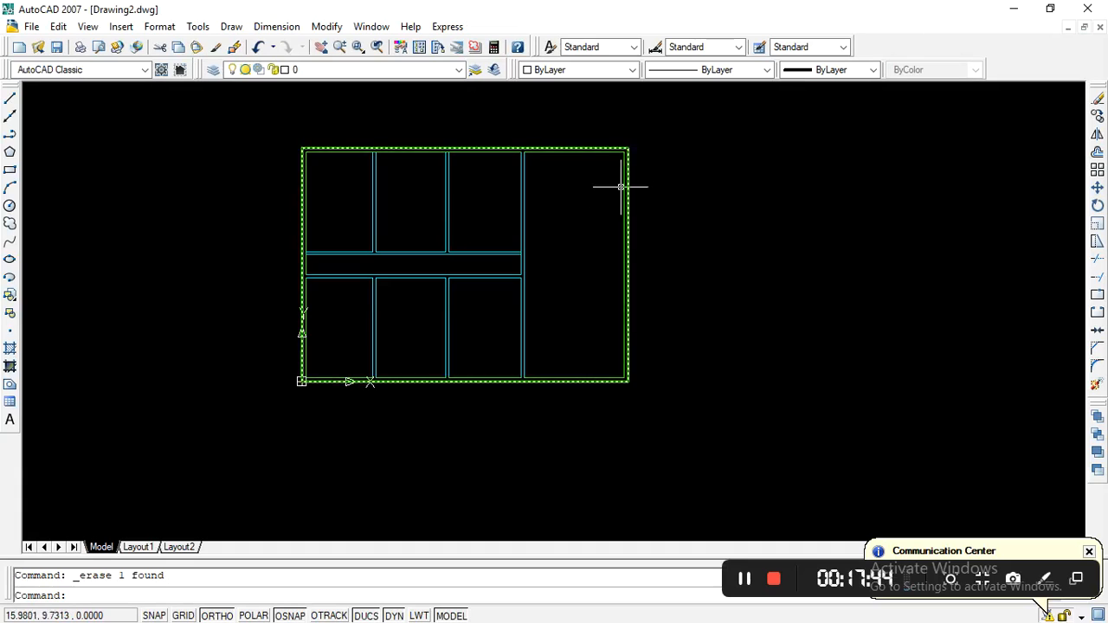
click(276, 26)
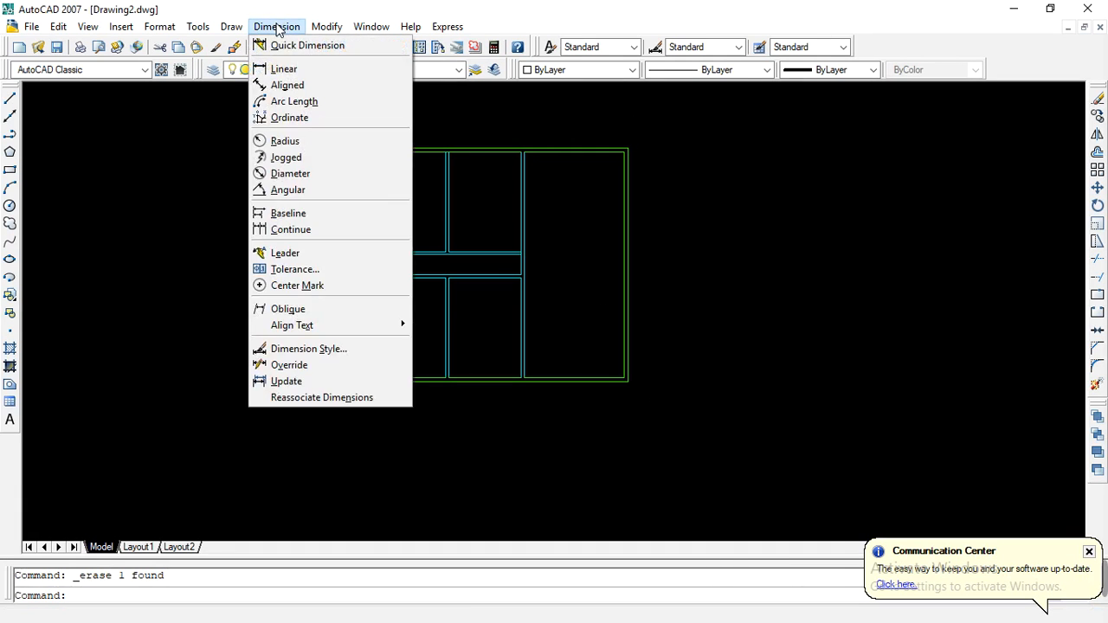
click(289, 73)
scroll(299, 125, up, 4)
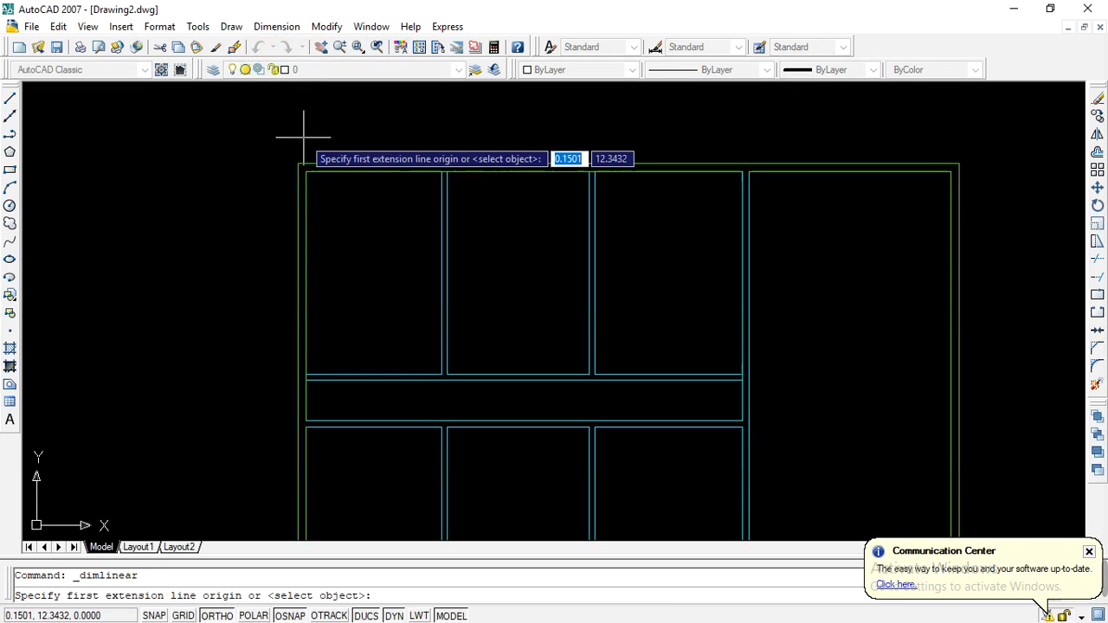
scroll(297, 165, up, 2)
click(295, 168)
scroll(266, 162, down, 5)
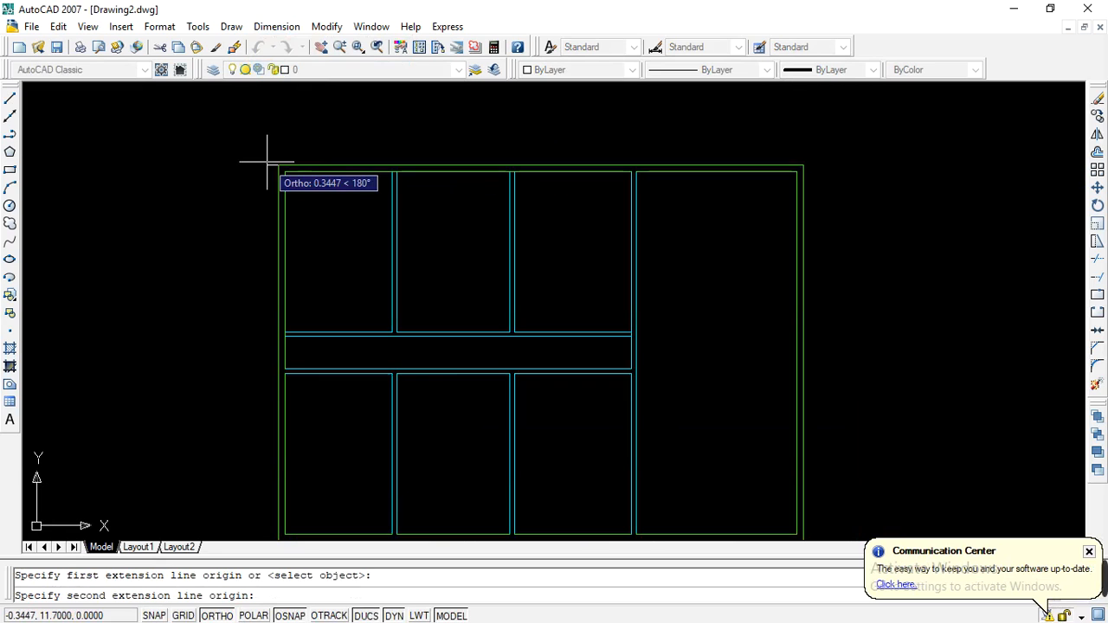
scroll(798, 165, up, 2)
click(802, 165)
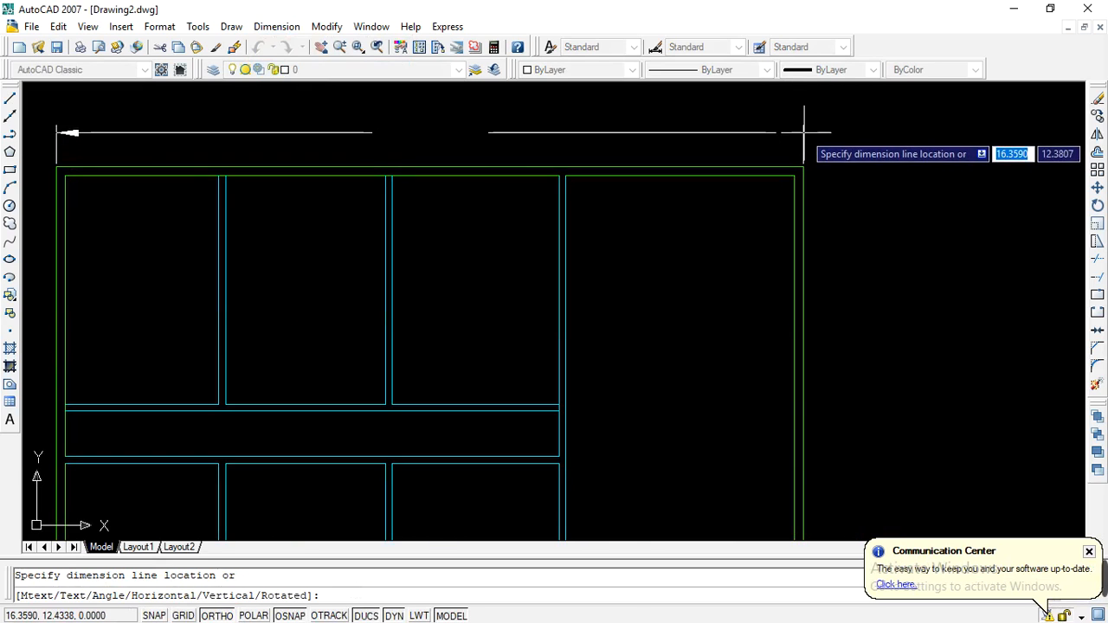
click(804, 126)
scroll(689, 132, down, 2)
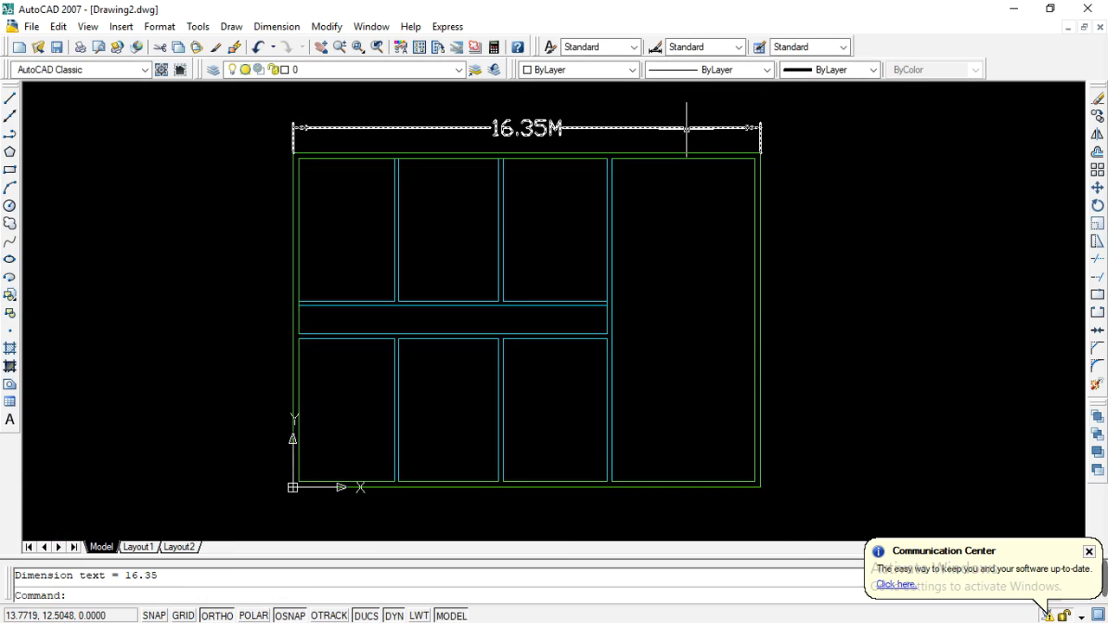
scroll(365, 172, down, 4)
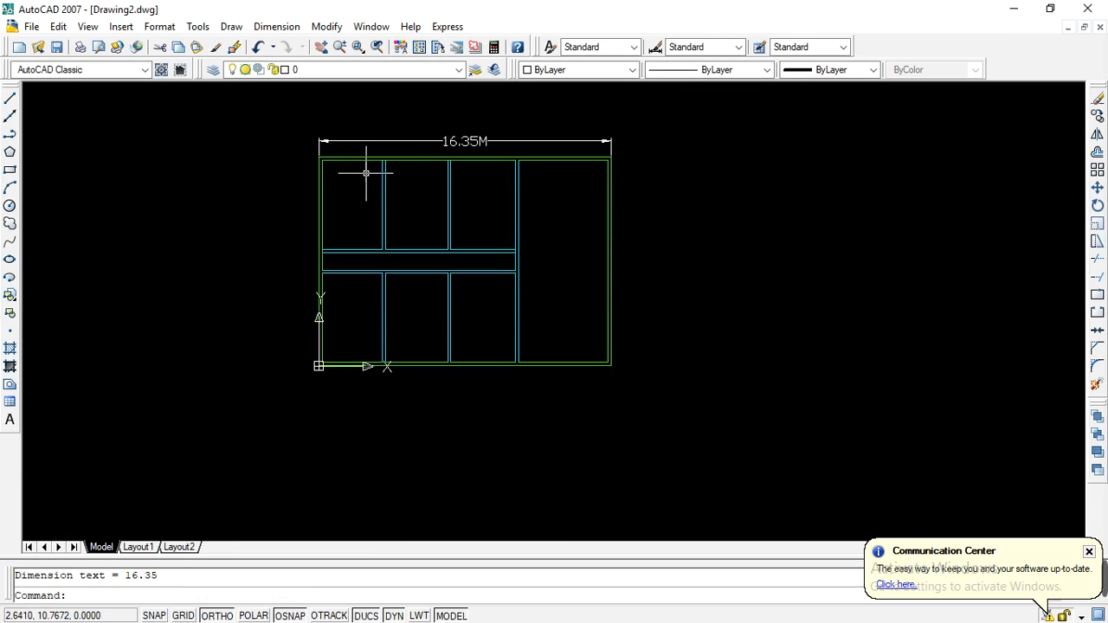
scroll(506, 153, up, 3)
scroll(443, 141, up, 2)
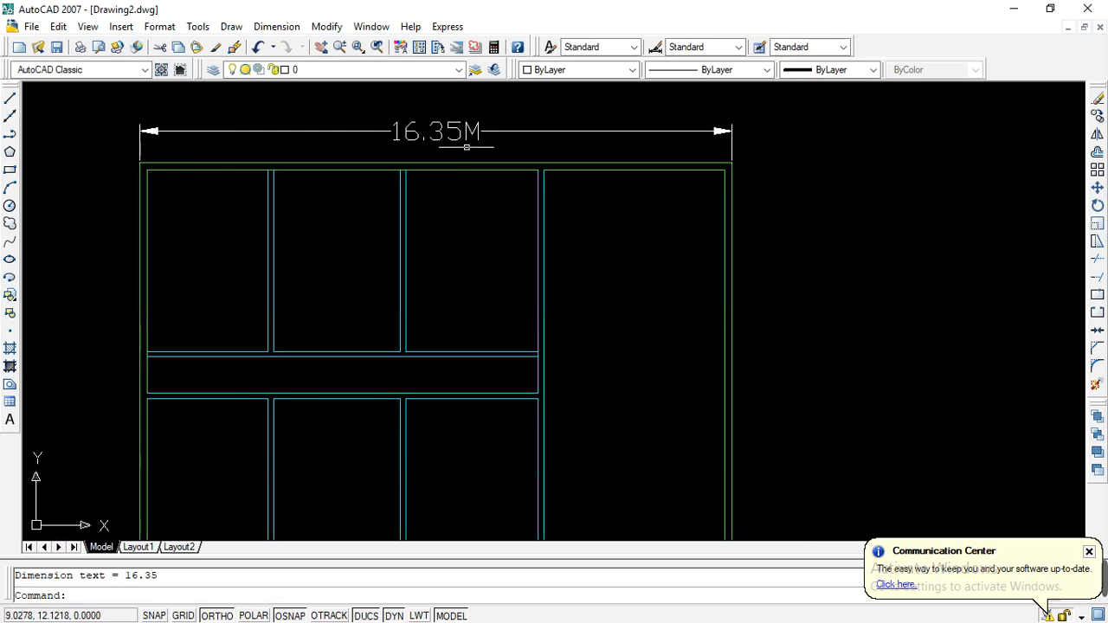
scroll(459, 137, down, 2)
scroll(458, 135, up, 2)
click(458, 134)
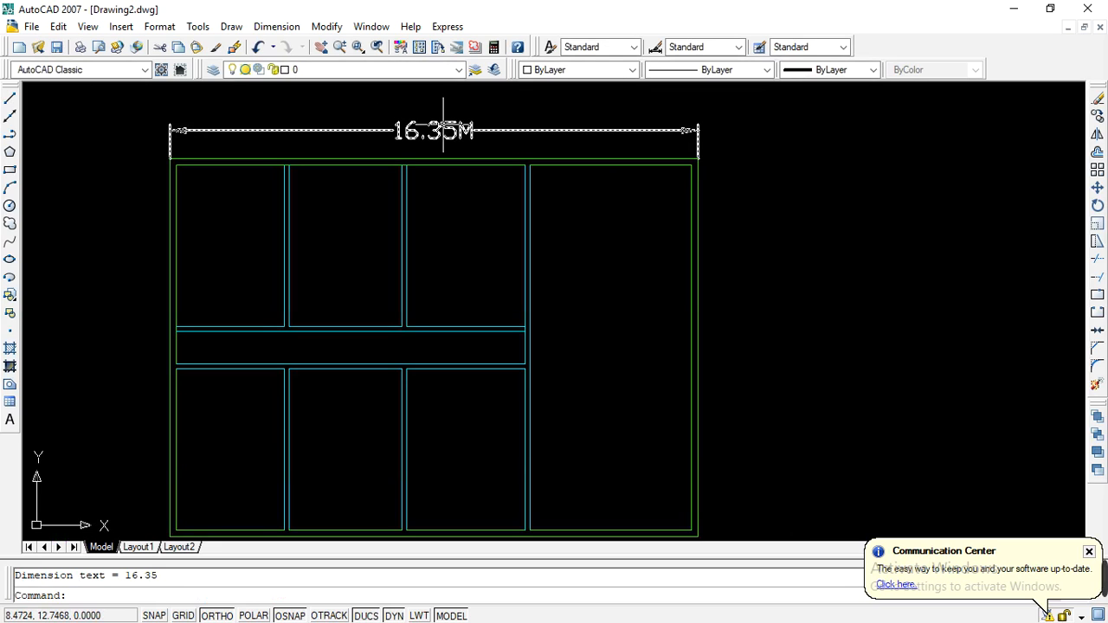
scroll(429, 134, down, 2)
key(Escape)
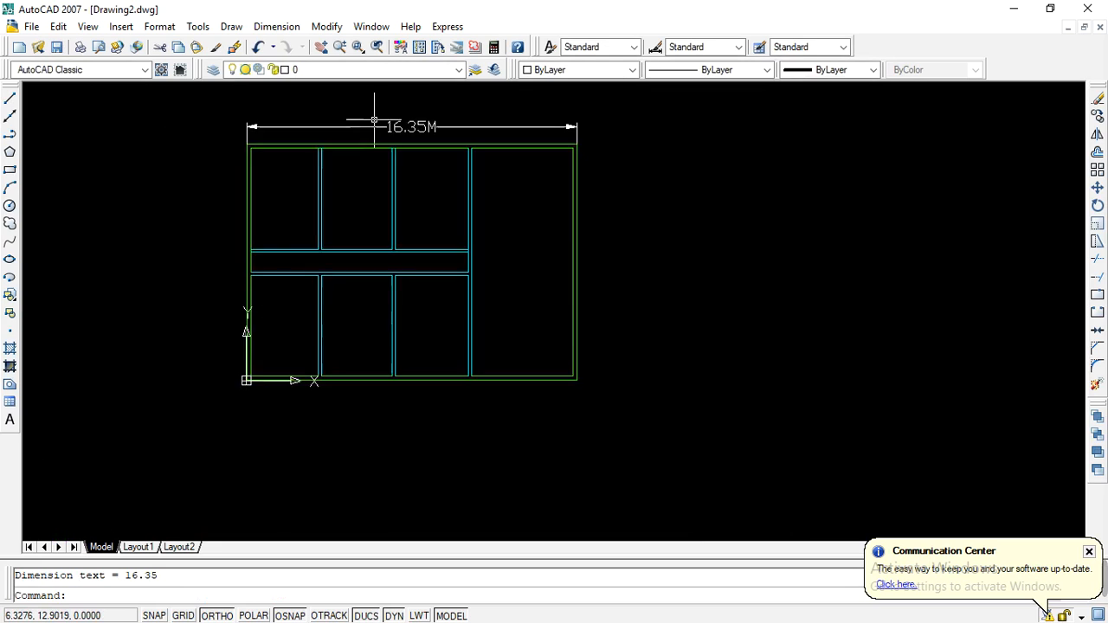
Add a vertical linear dimension to the right of the plan for the building's overall height between the two right outer wall corners.
scroll(375, 112, up, 1)
click(277, 27)
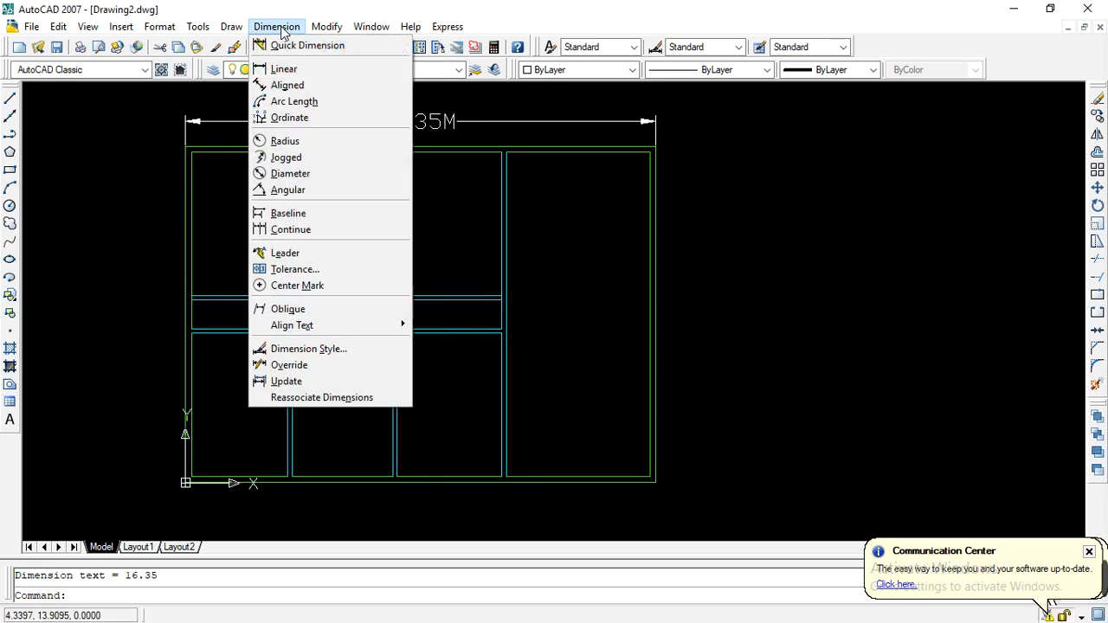
click(292, 73)
scroll(650, 165, up, 3)
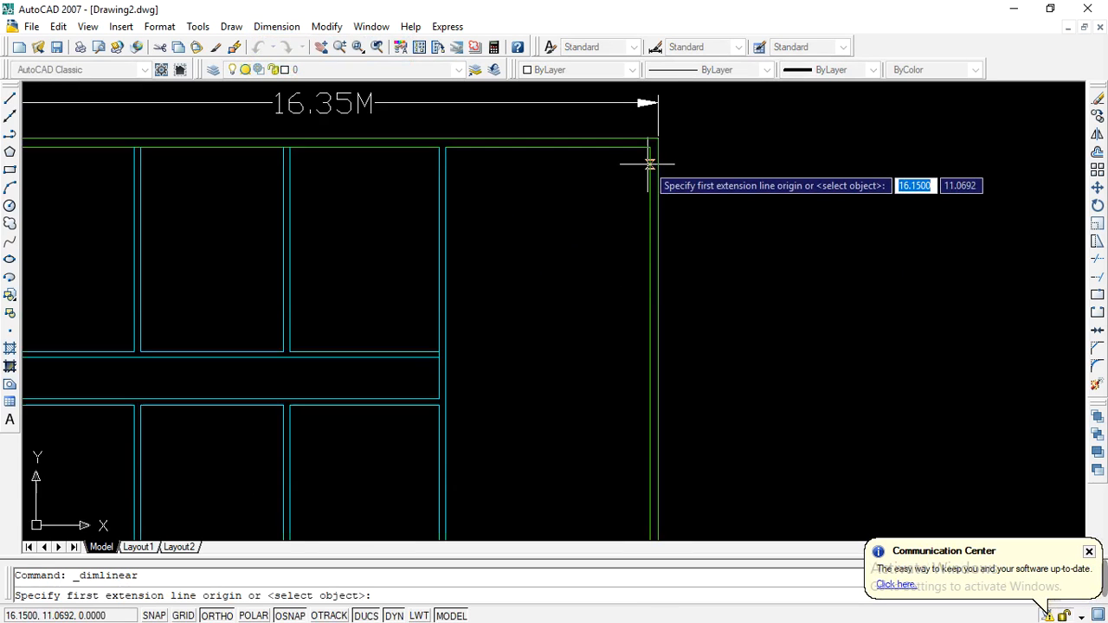
click(664, 126)
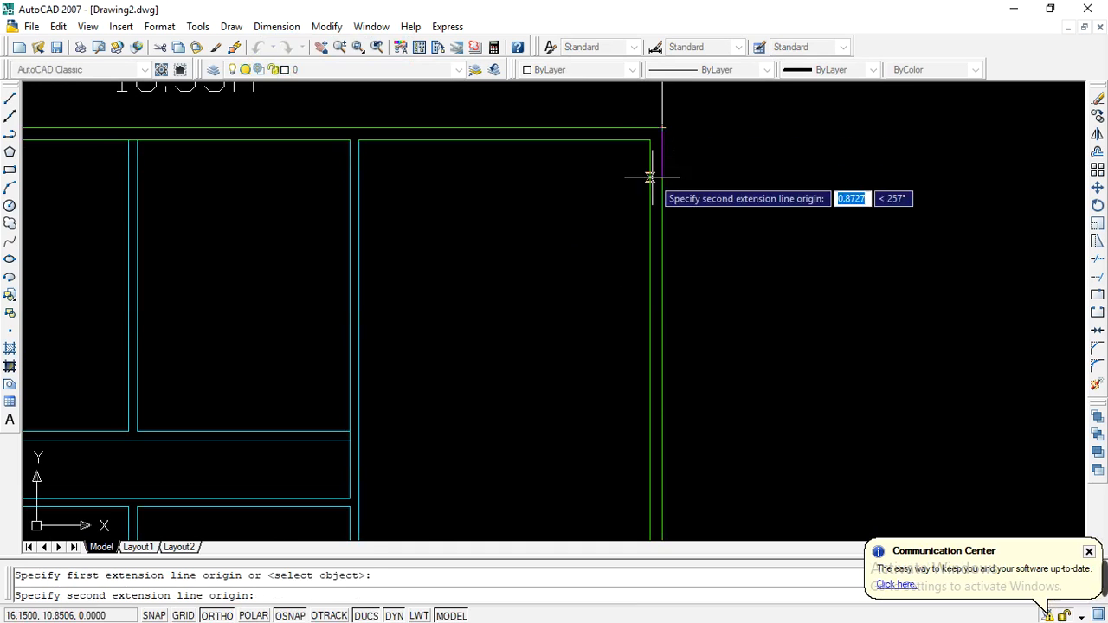
scroll(632, 130, down, 4)
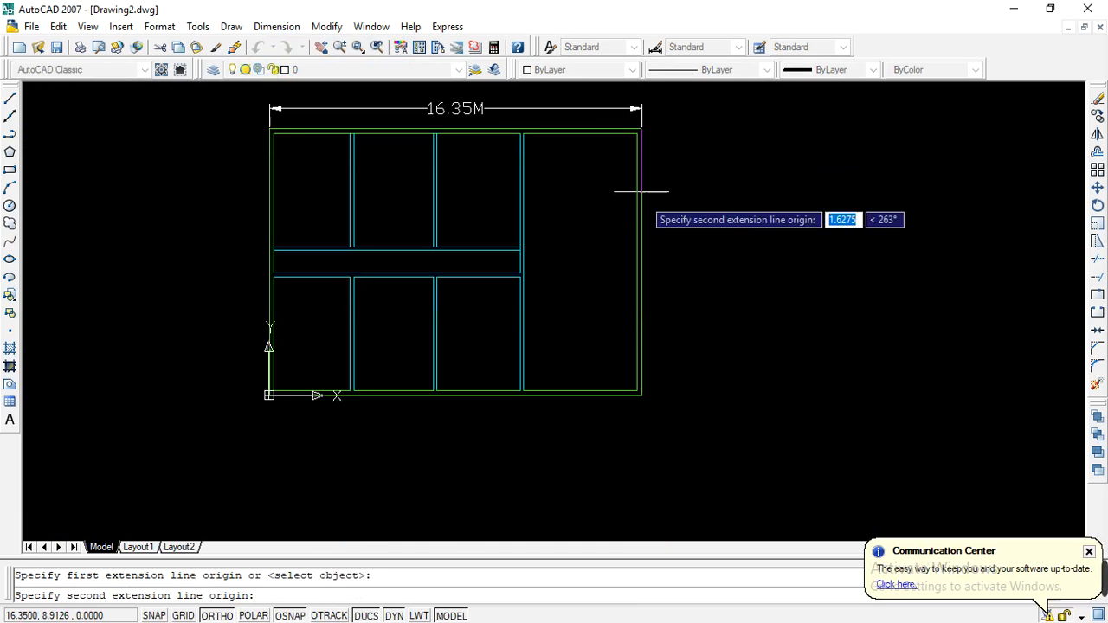
scroll(636, 403, up, 4)
click(644, 394)
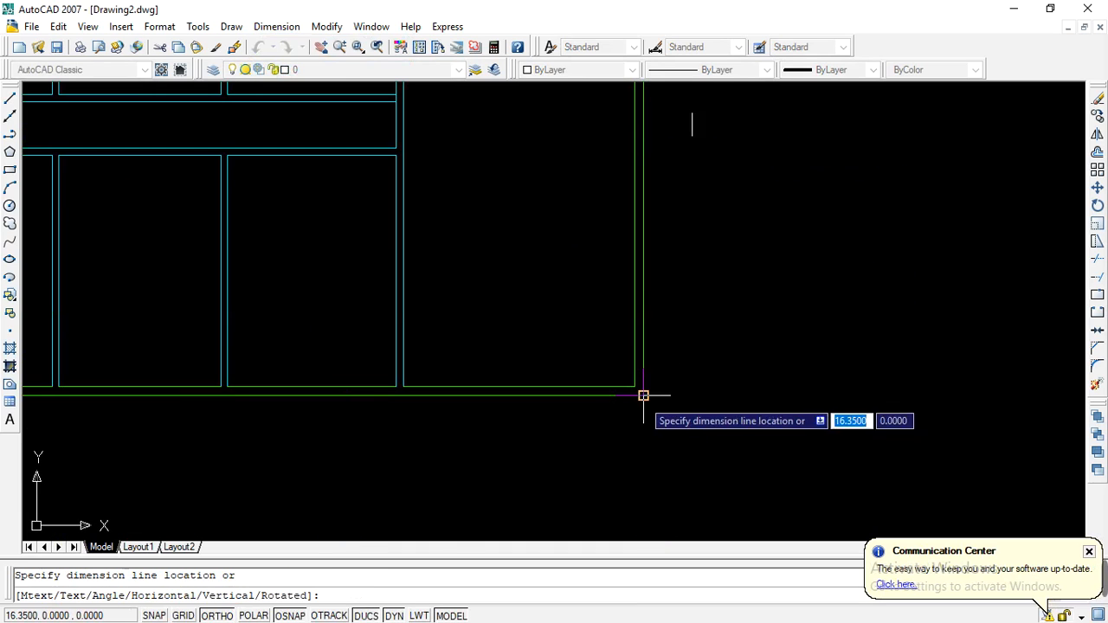
click(762, 395)
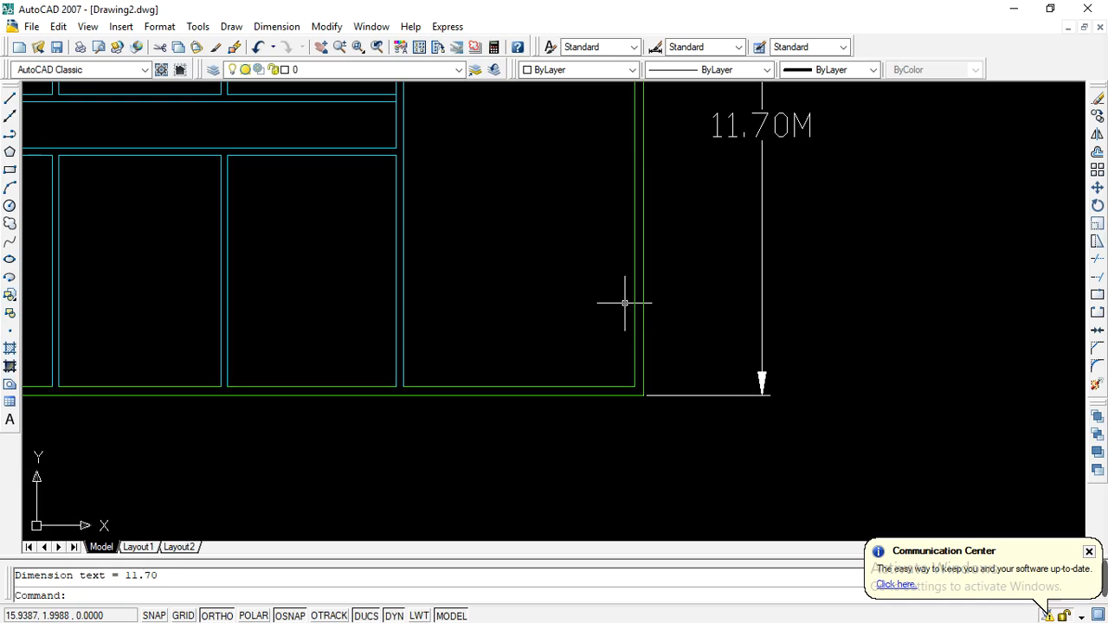
scroll(625, 303, down, 4)
scroll(557, 222, down, 2)
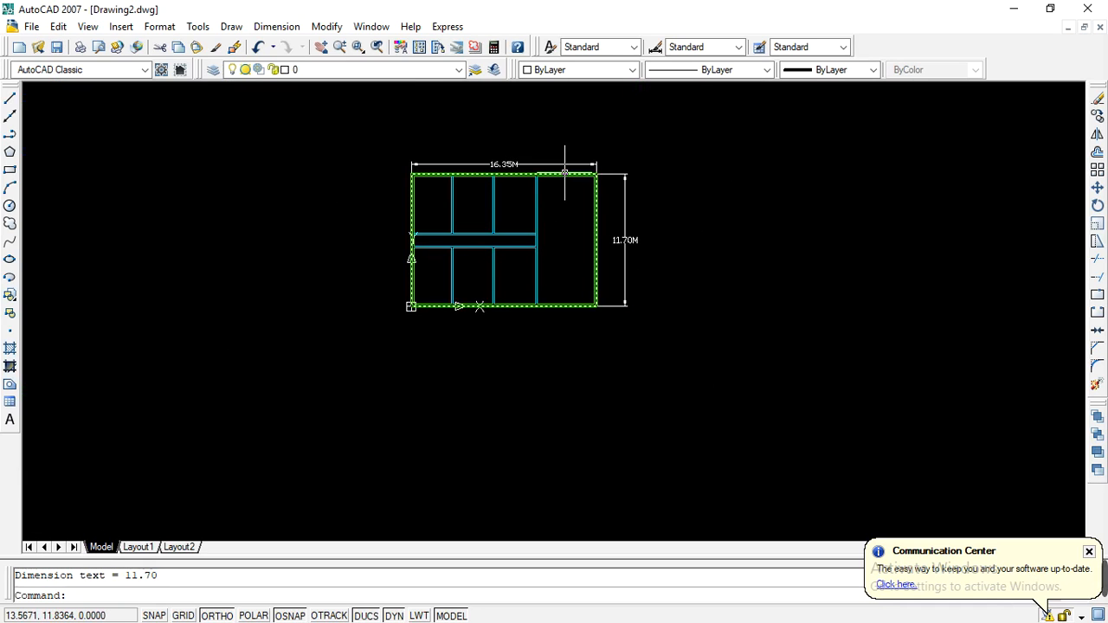
scroll(513, 173, up, 2)
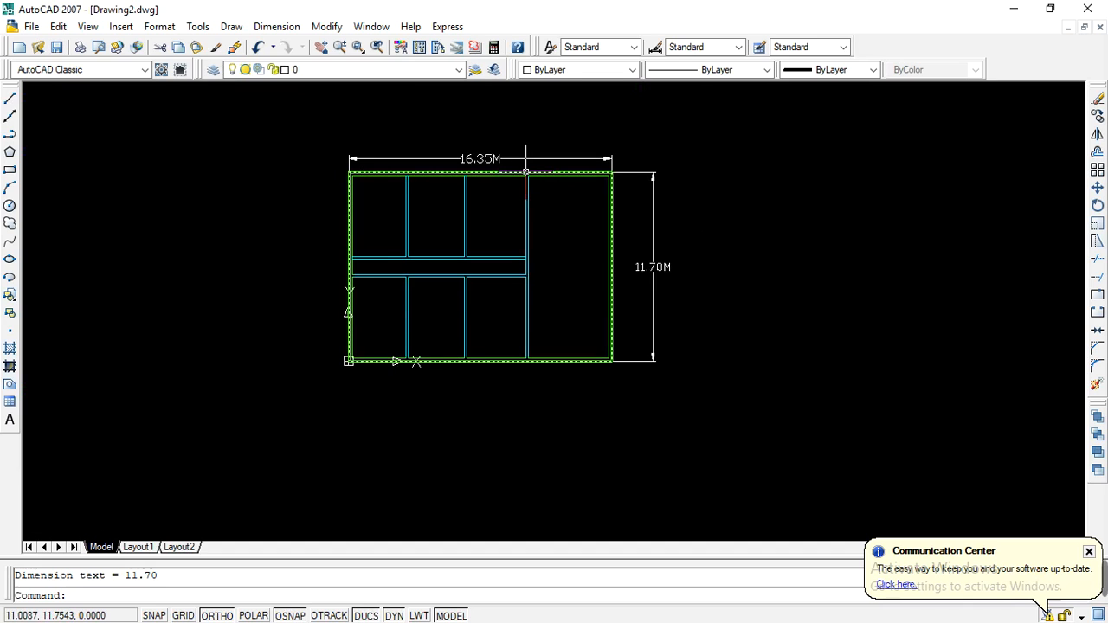
scroll(496, 156, up, 2)
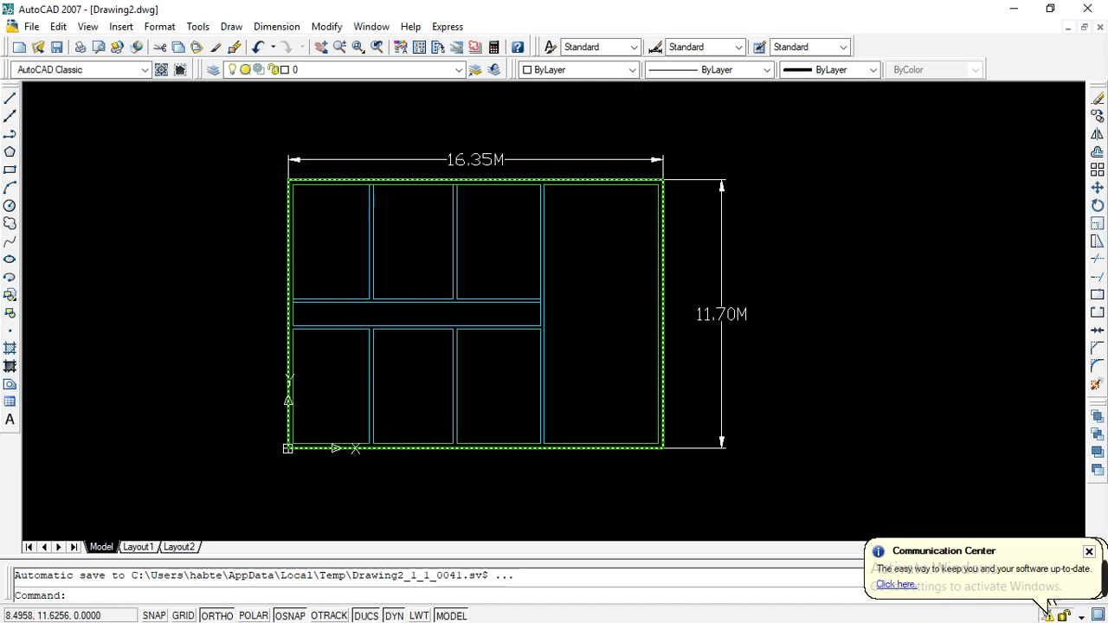
scroll(485, 230, down, 2)
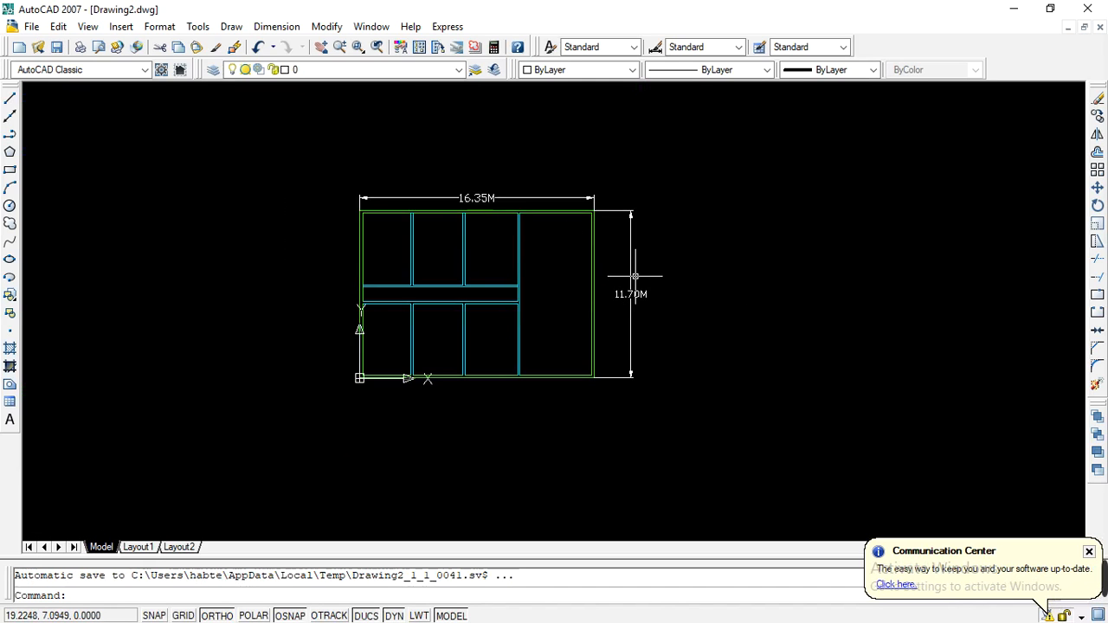
scroll(632, 268, up, 2)
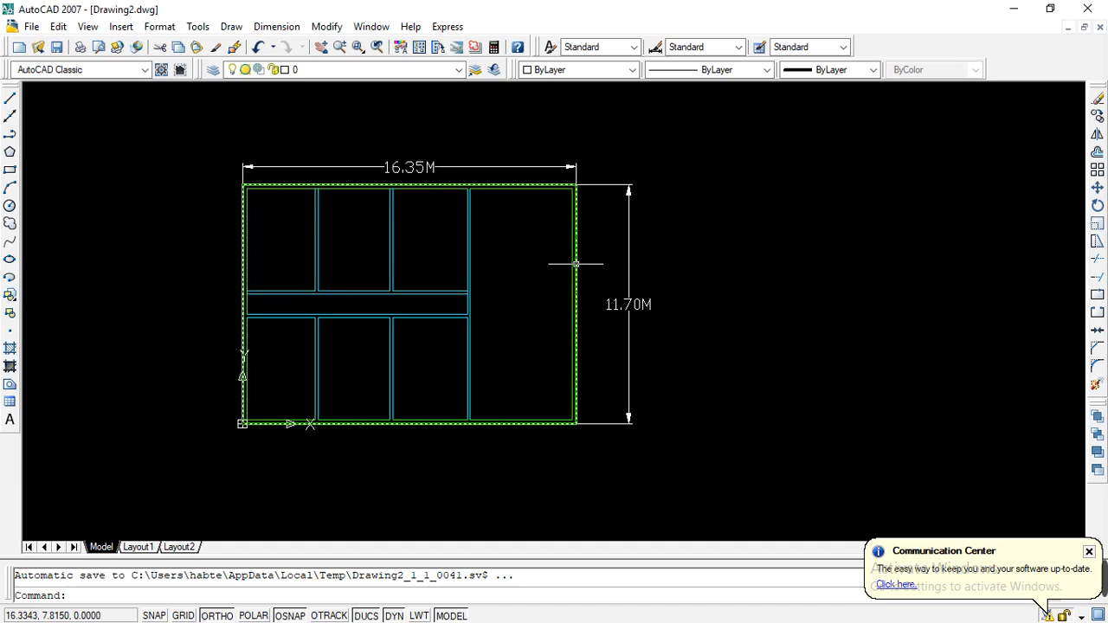
click(1014, 9)
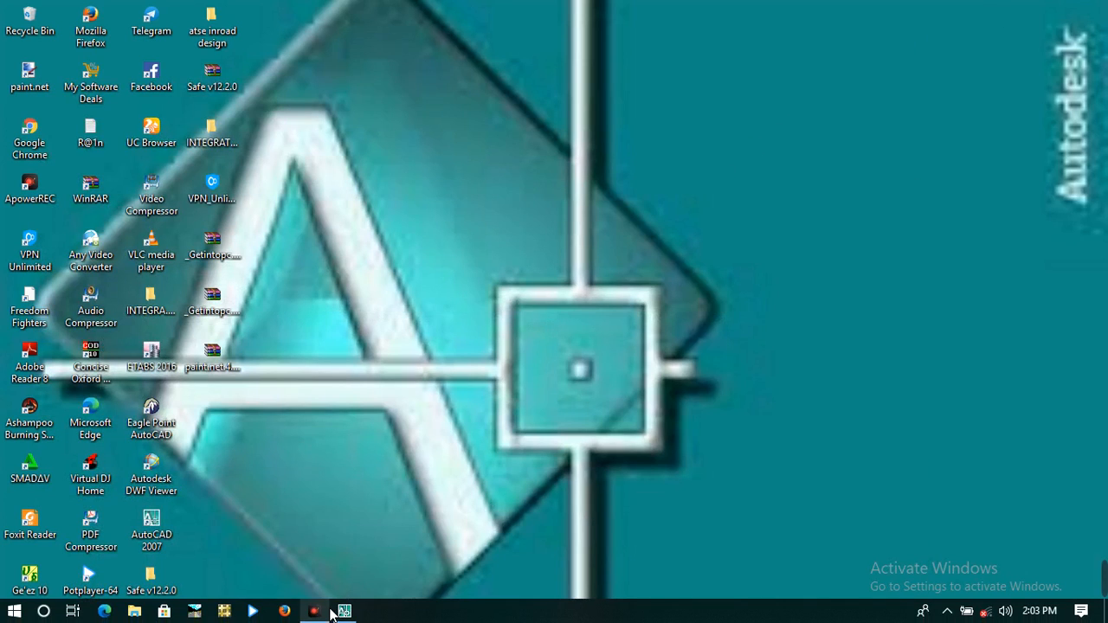
click(320, 611)
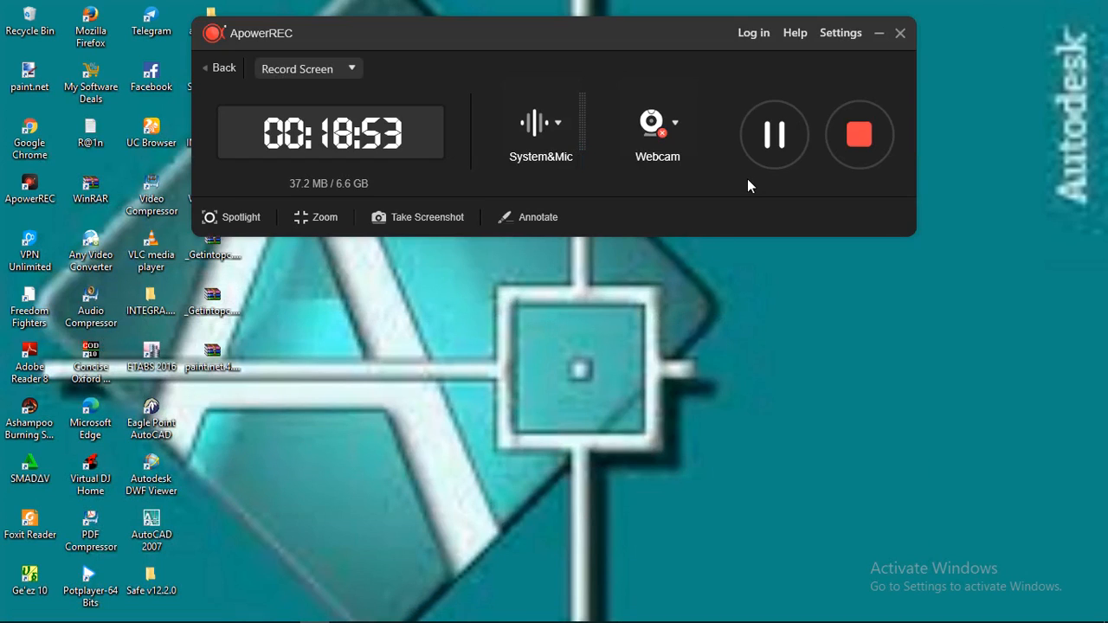